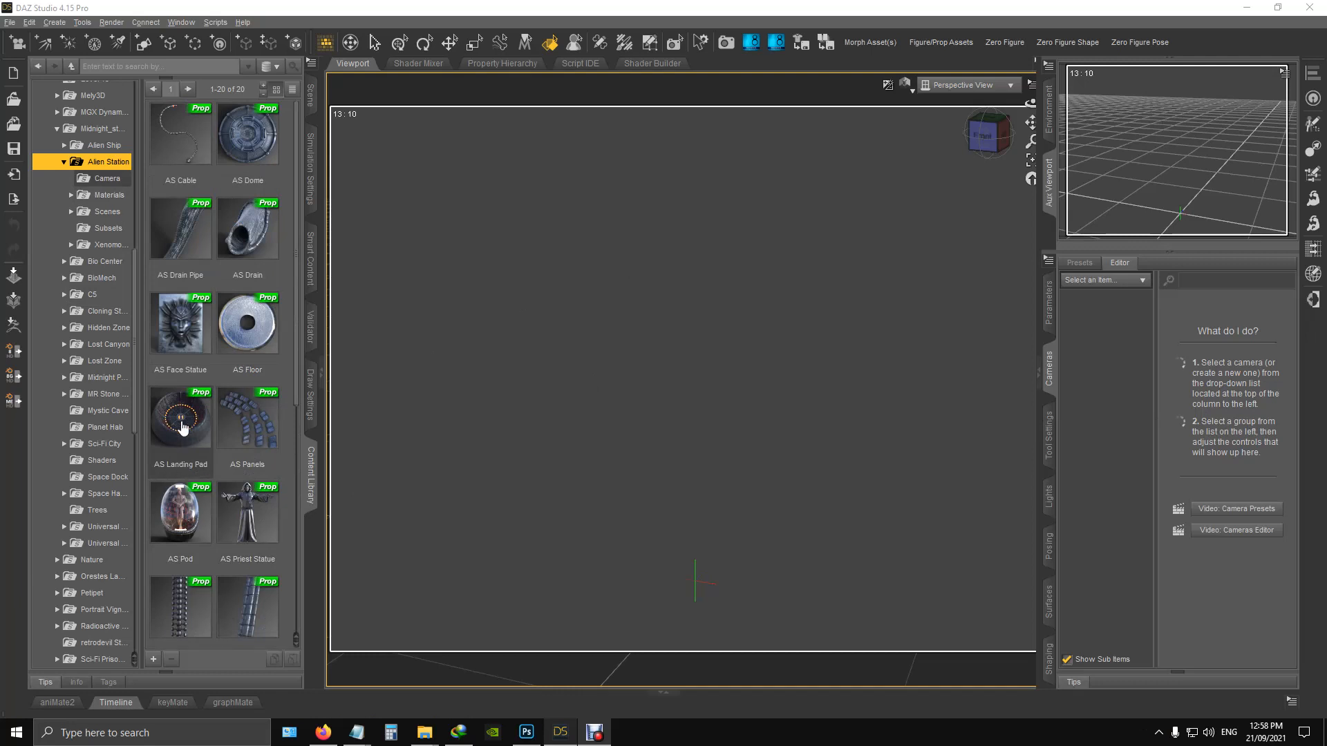
# Step: Load the AS Landing Pad prop into the scene and set the viewport draw style to Texture Shaded
pyautogui.doubleClick(185, 419)
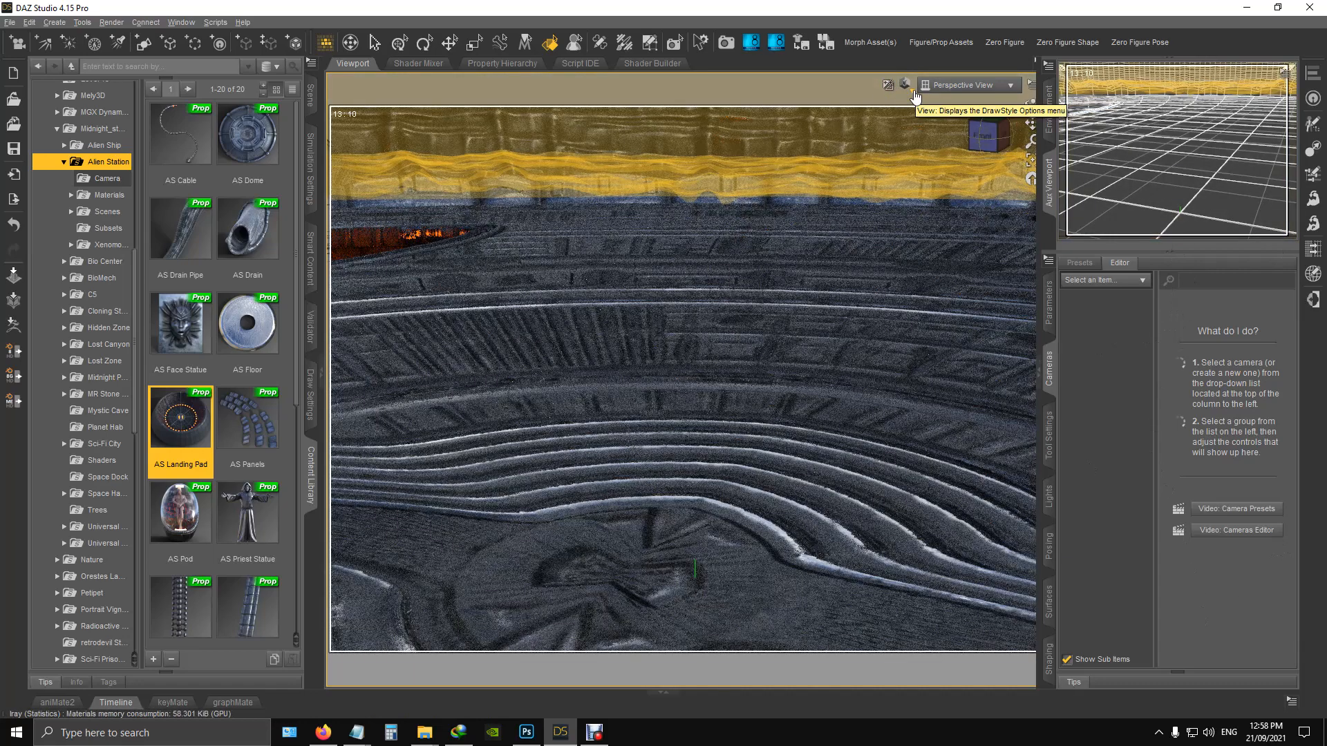
pyautogui.click(905, 85)
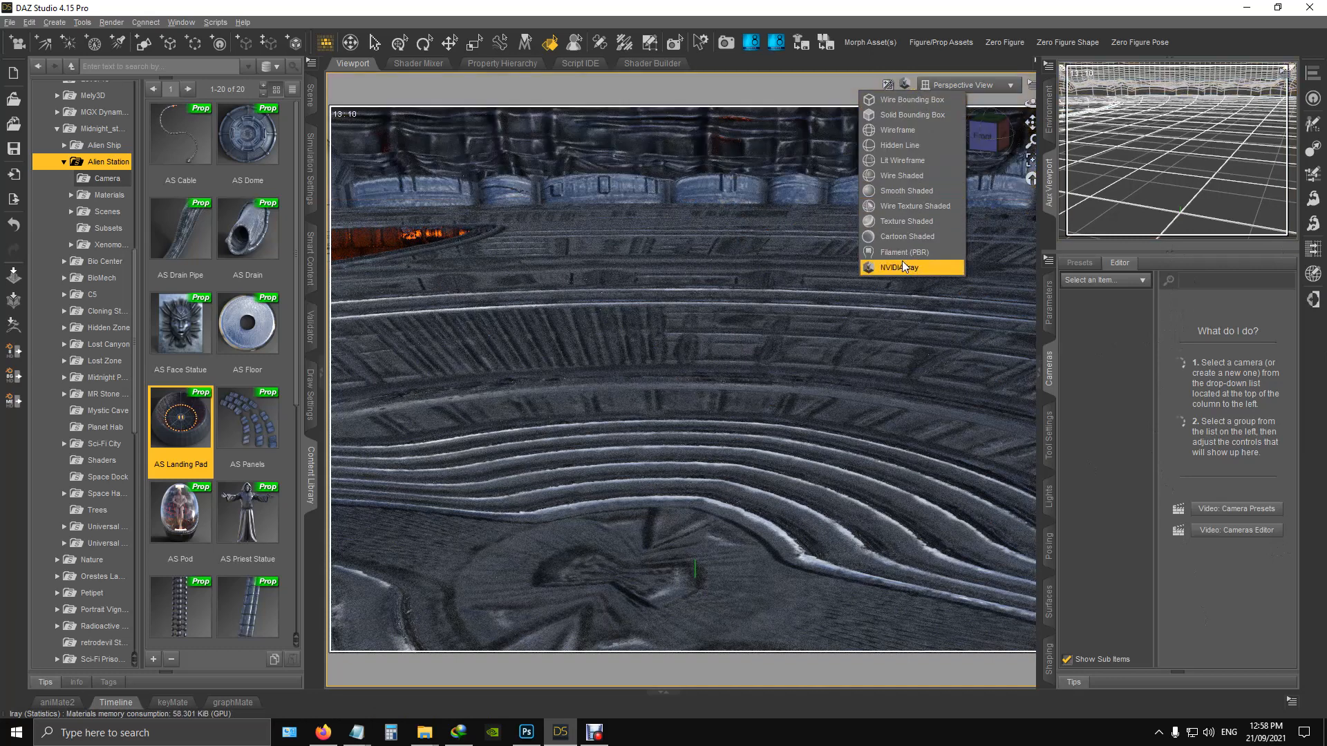
pyautogui.click(911, 222)
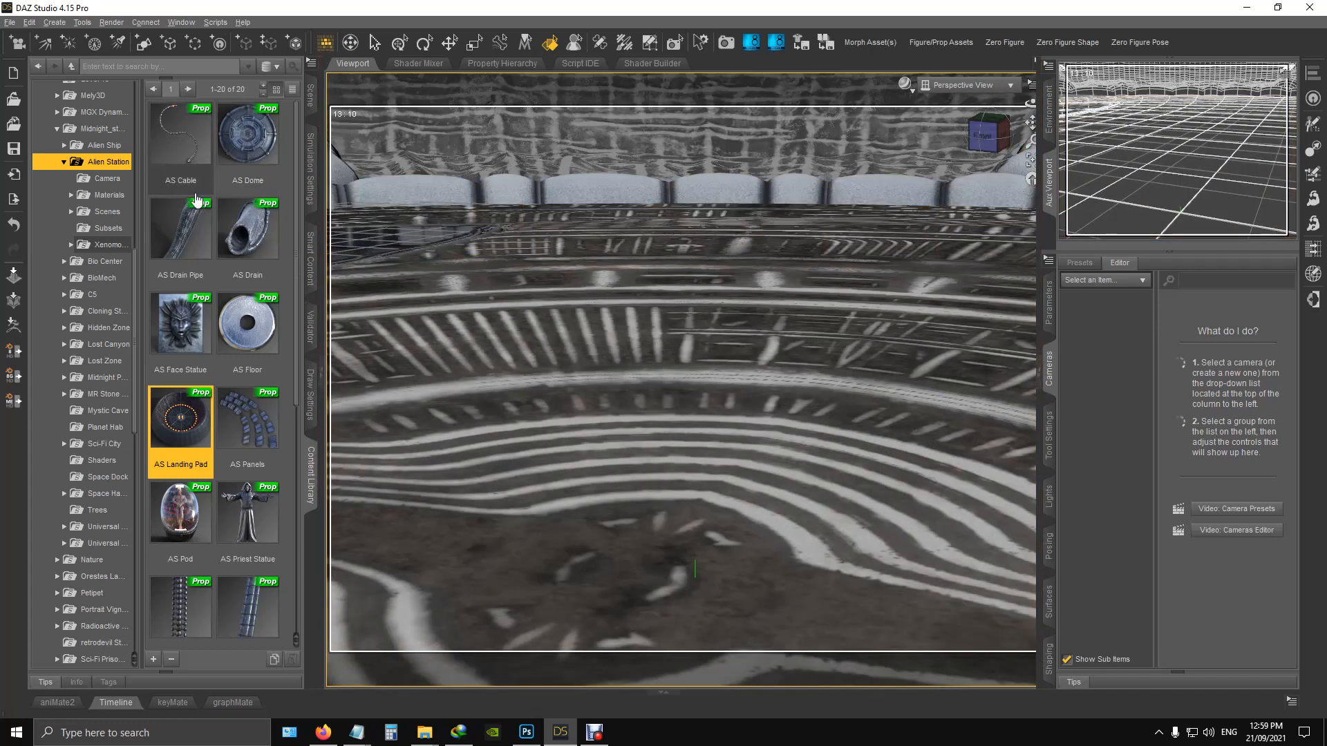
# Step: Load the AS Construction Camera Set from the Alien Station camera presets
pyautogui.click(110, 180)
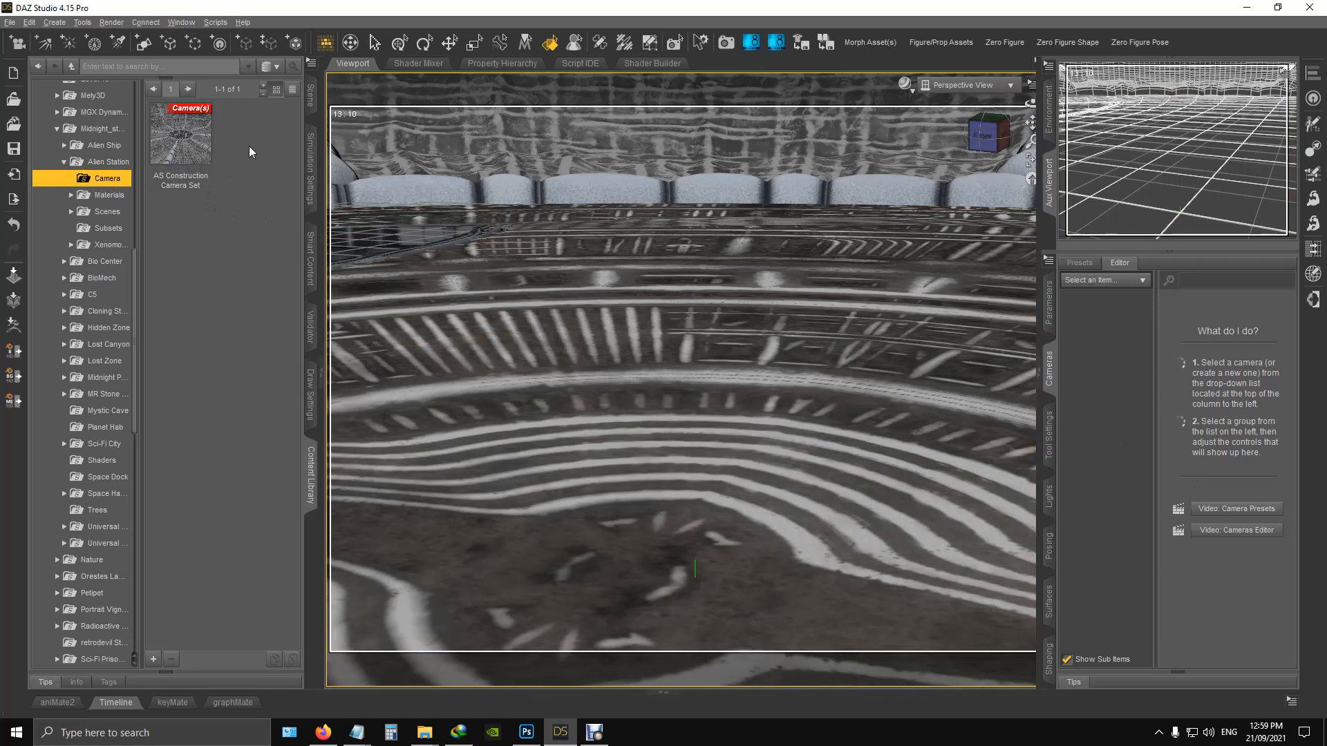
pyautogui.moveTo(185, 144)
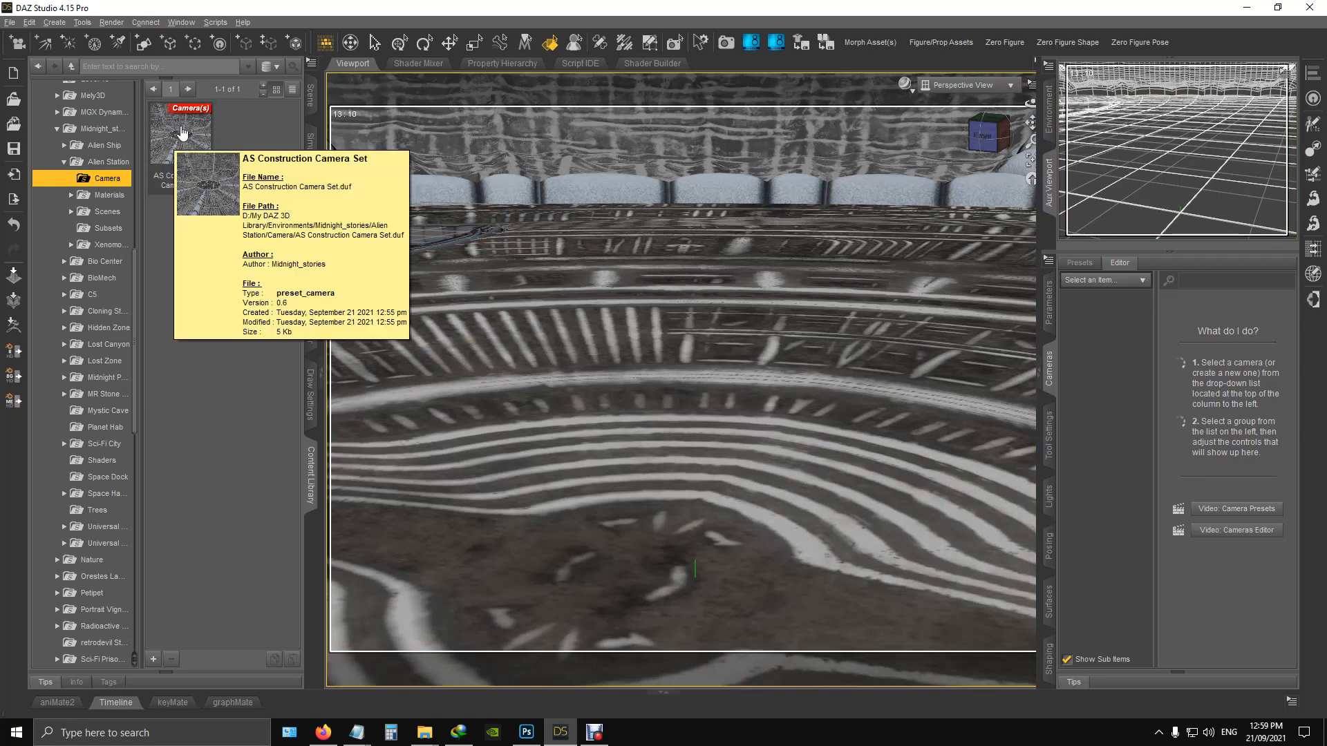
pyautogui.doubleClick(182, 132)
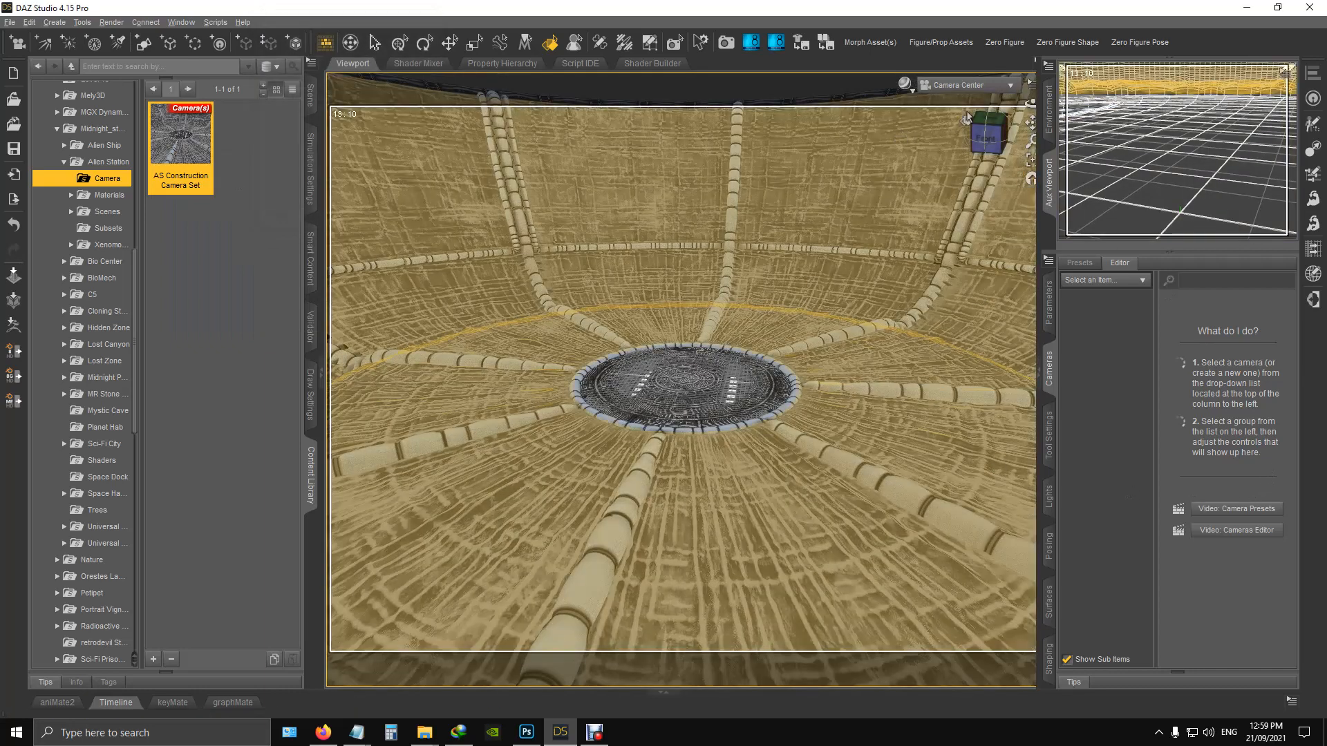
# Step: View the landing pad through Camera Top Front and Camera Wall, and return to Camera Center
pyautogui.click(980, 89)
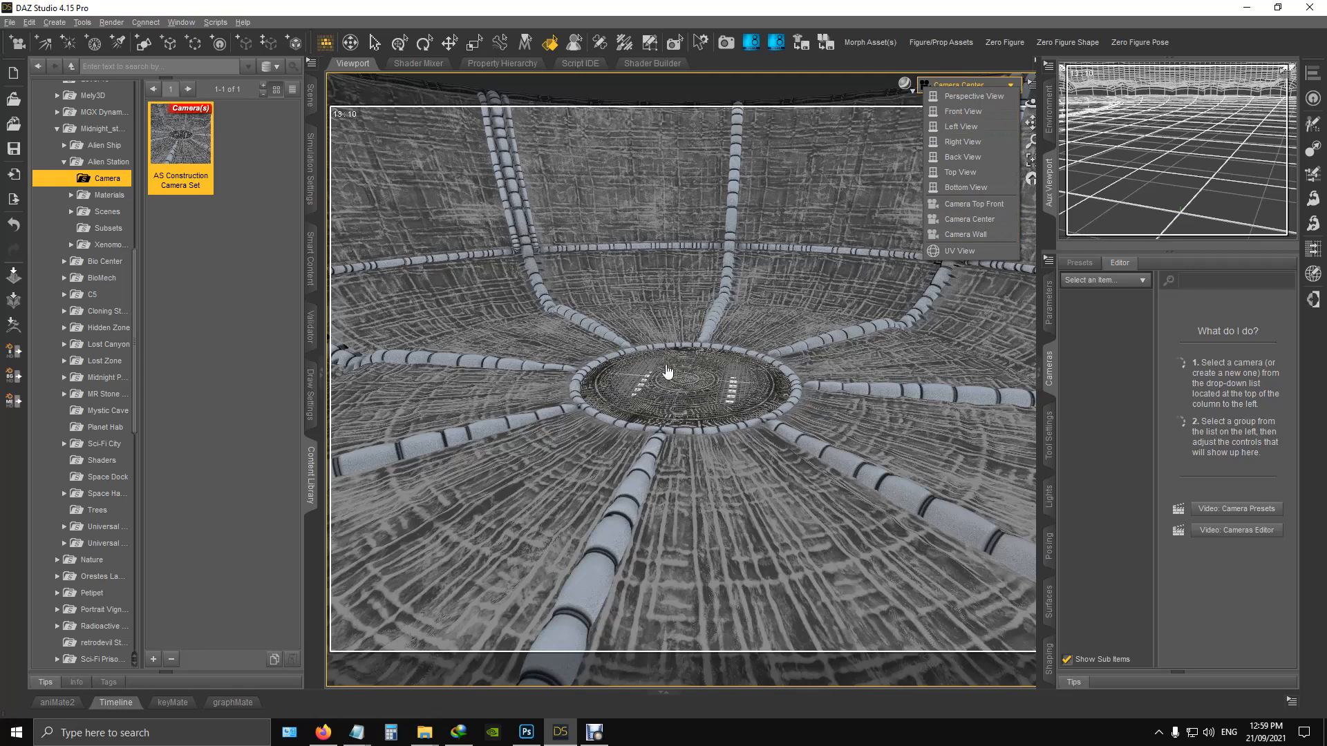
pyautogui.click(980, 206)
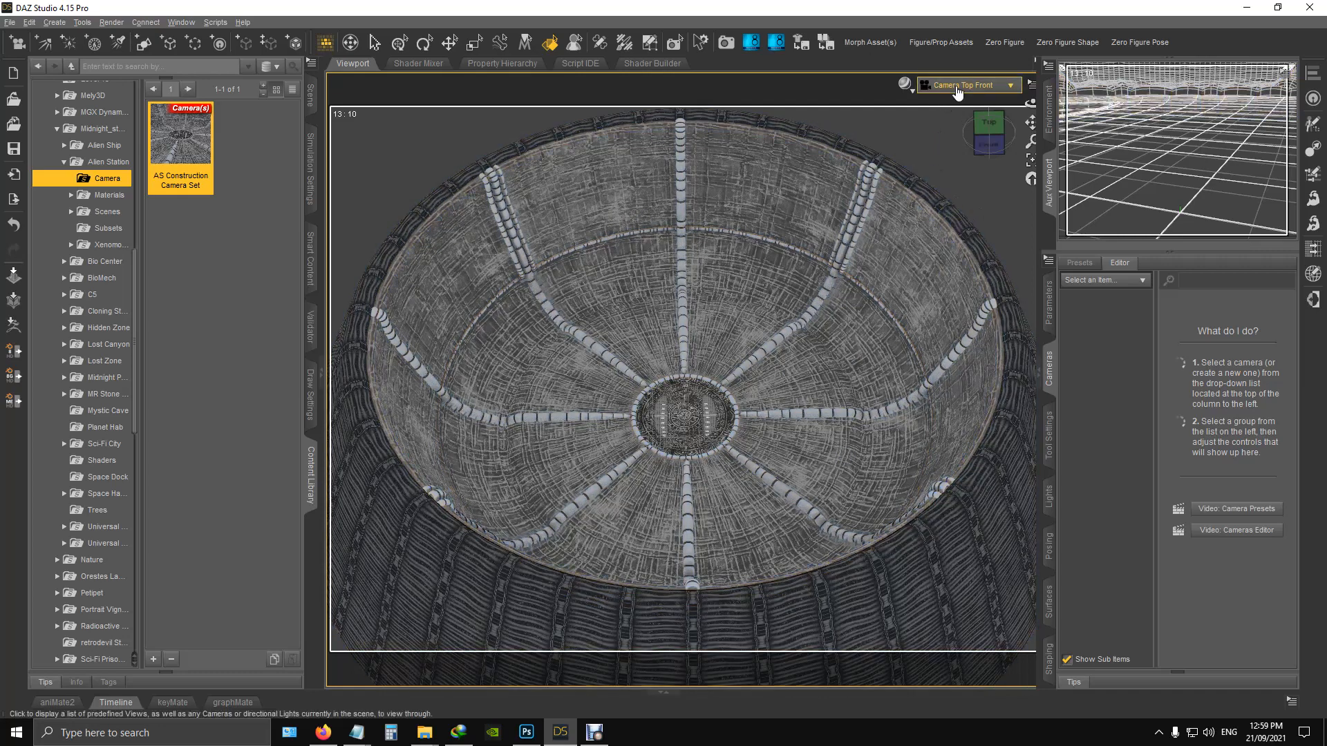
pyautogui.click(957, 85)
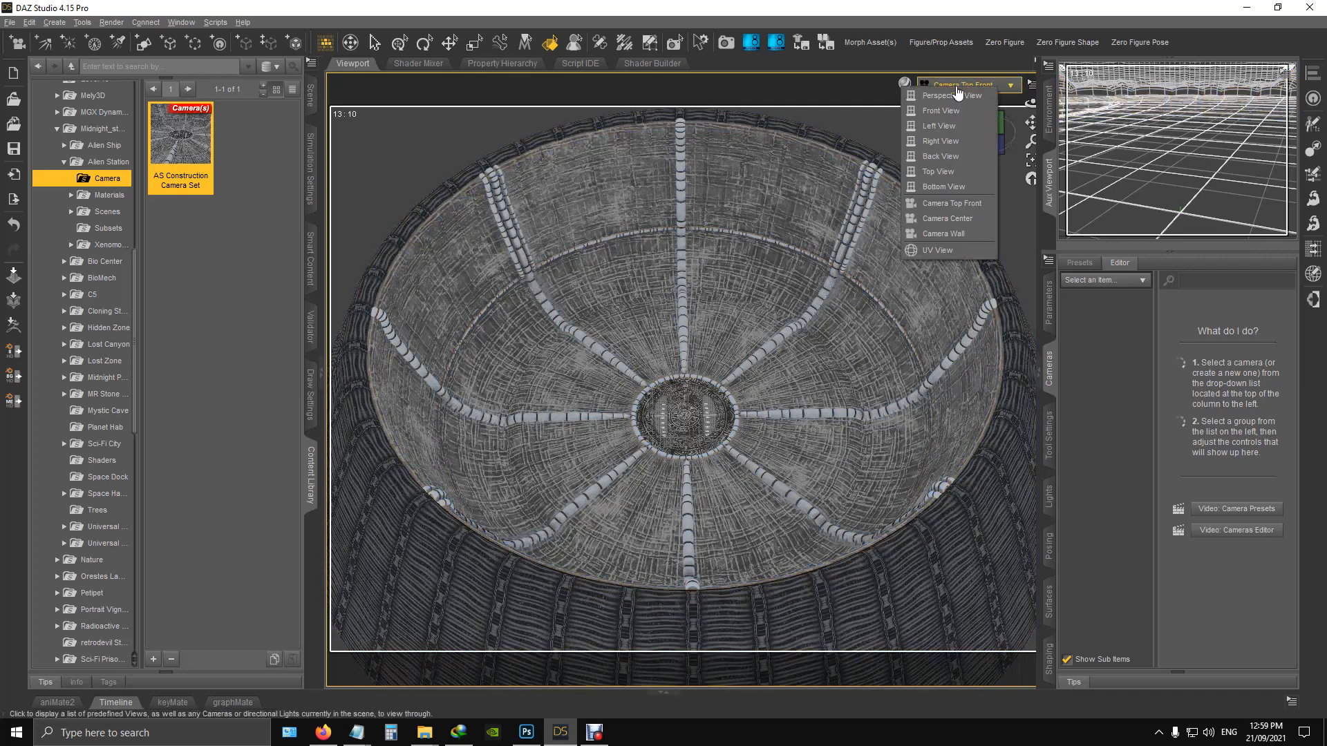
pyautogui.click(967, 234)
pyautogui.moveTo(982, 138)
pyautogui.mouseDown()
pyautogui.moveTo(987, 160)
pyautogui.moveTo(990, 142)
pyautogui.mouseUp()
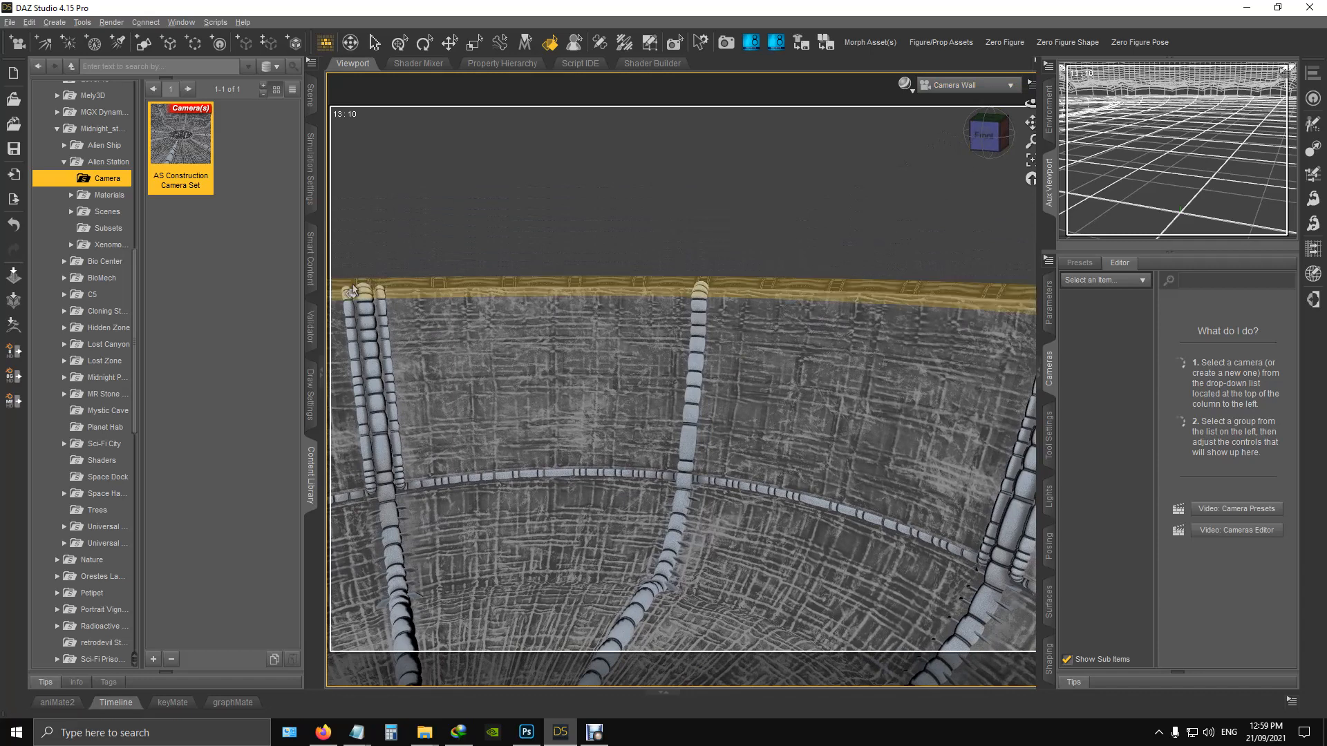
pyautogui.click(948, 87)
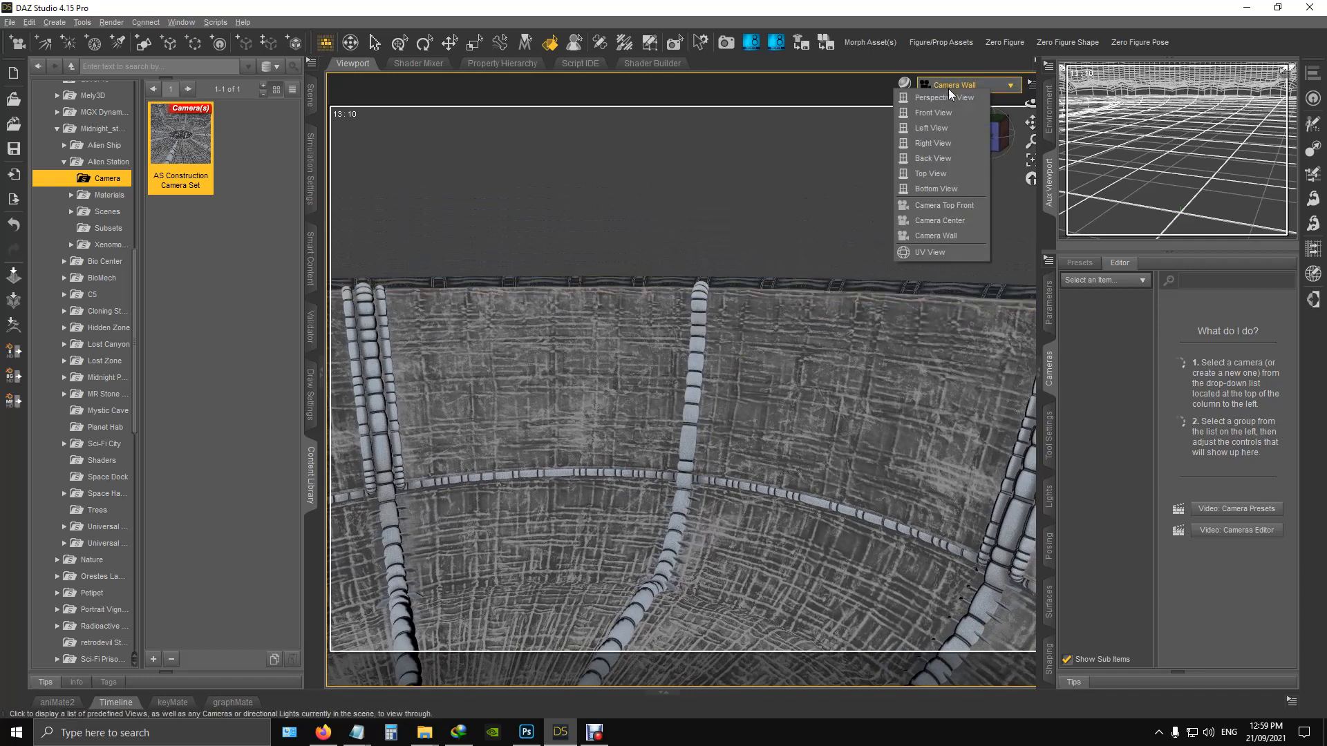
pyautogui.click(964, 220)
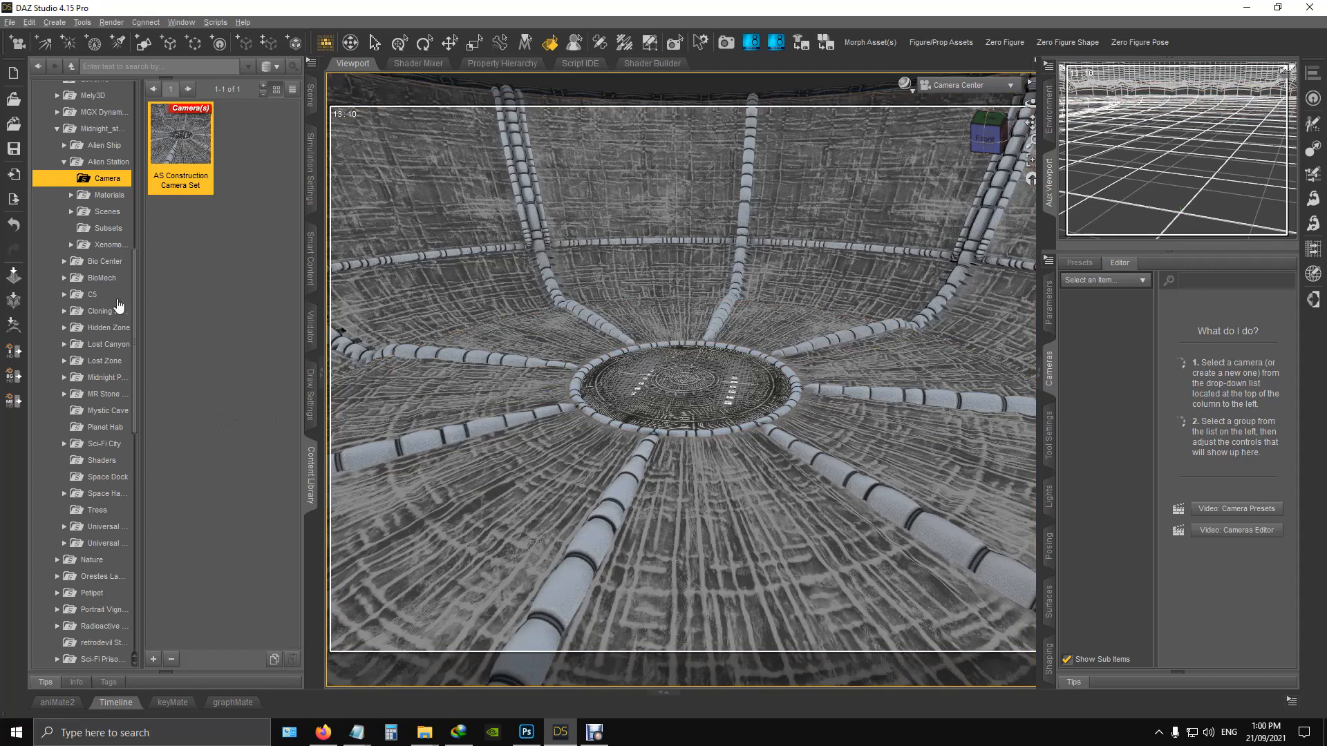
# Step: Look through the Alien Station props, including AS Rail Floor
pyautogui.click(107, 162)
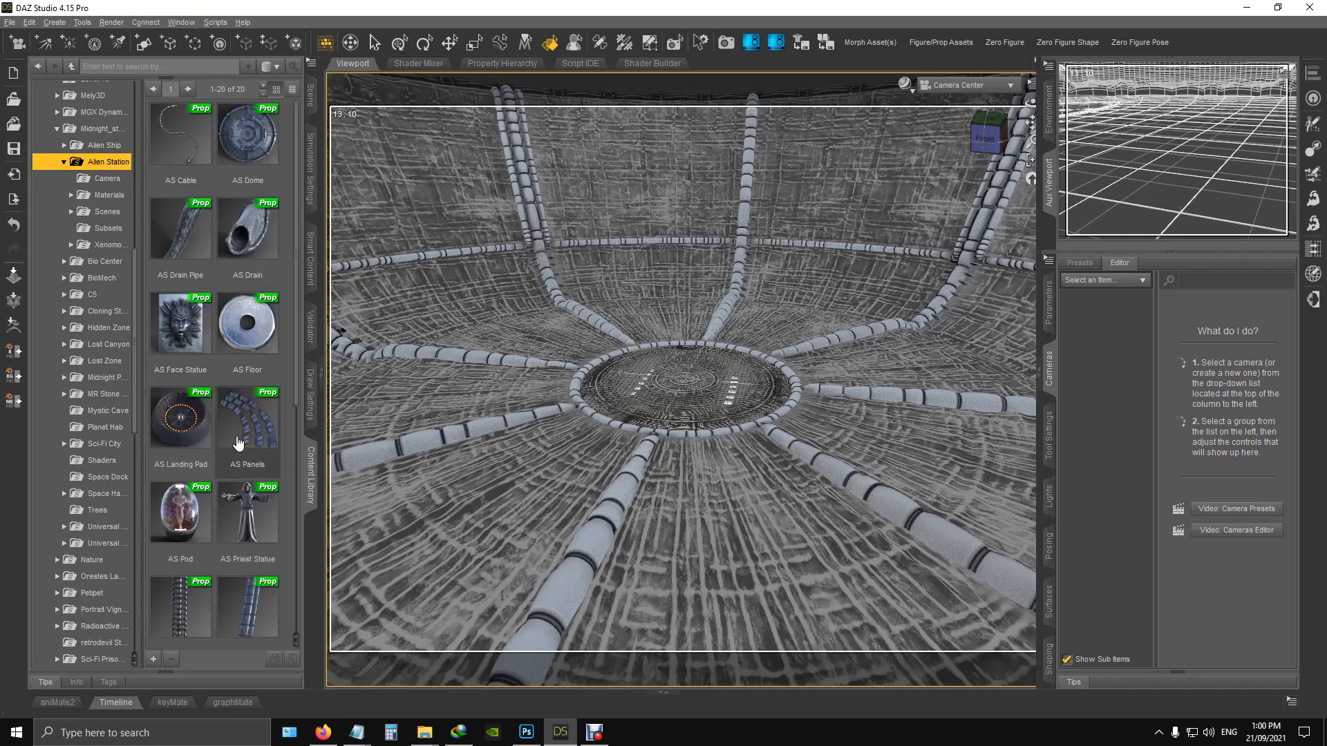
pyautogui.scroll(-5, 215, 341)
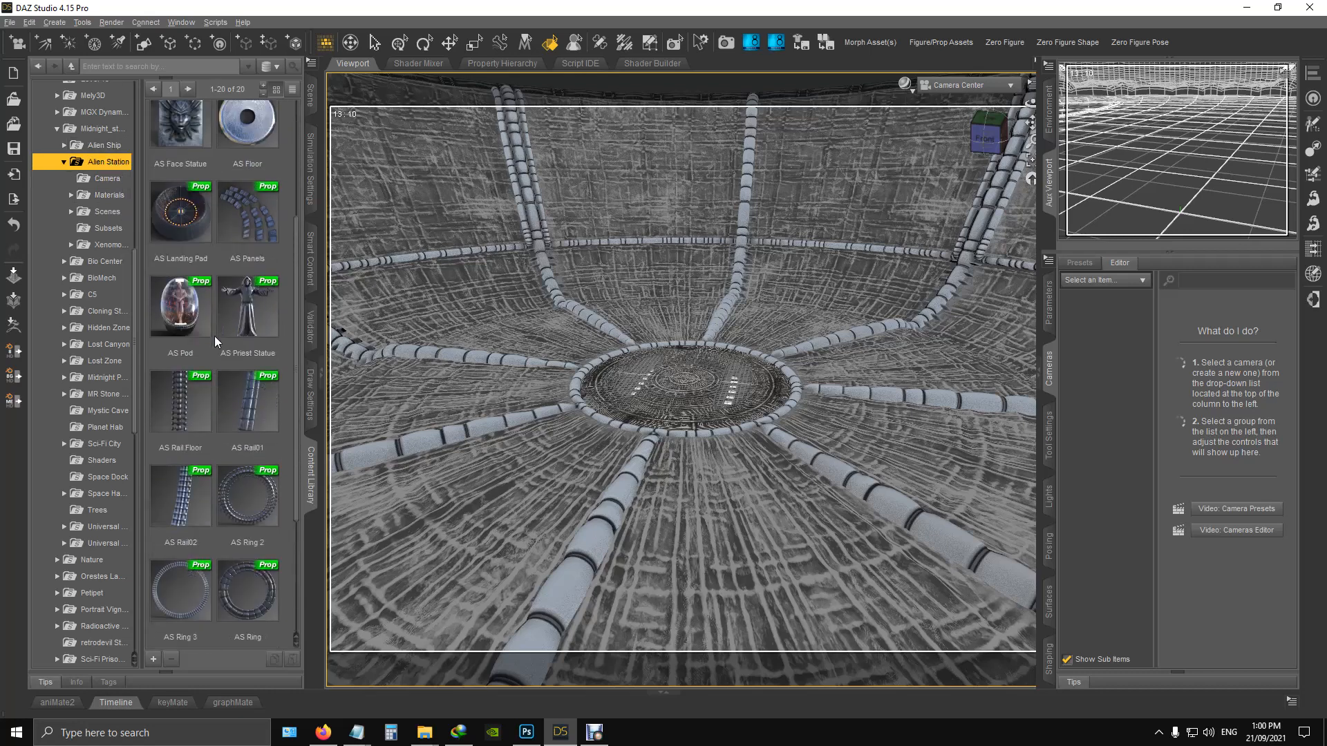
pyautogui.scroll(4, 215, 336)
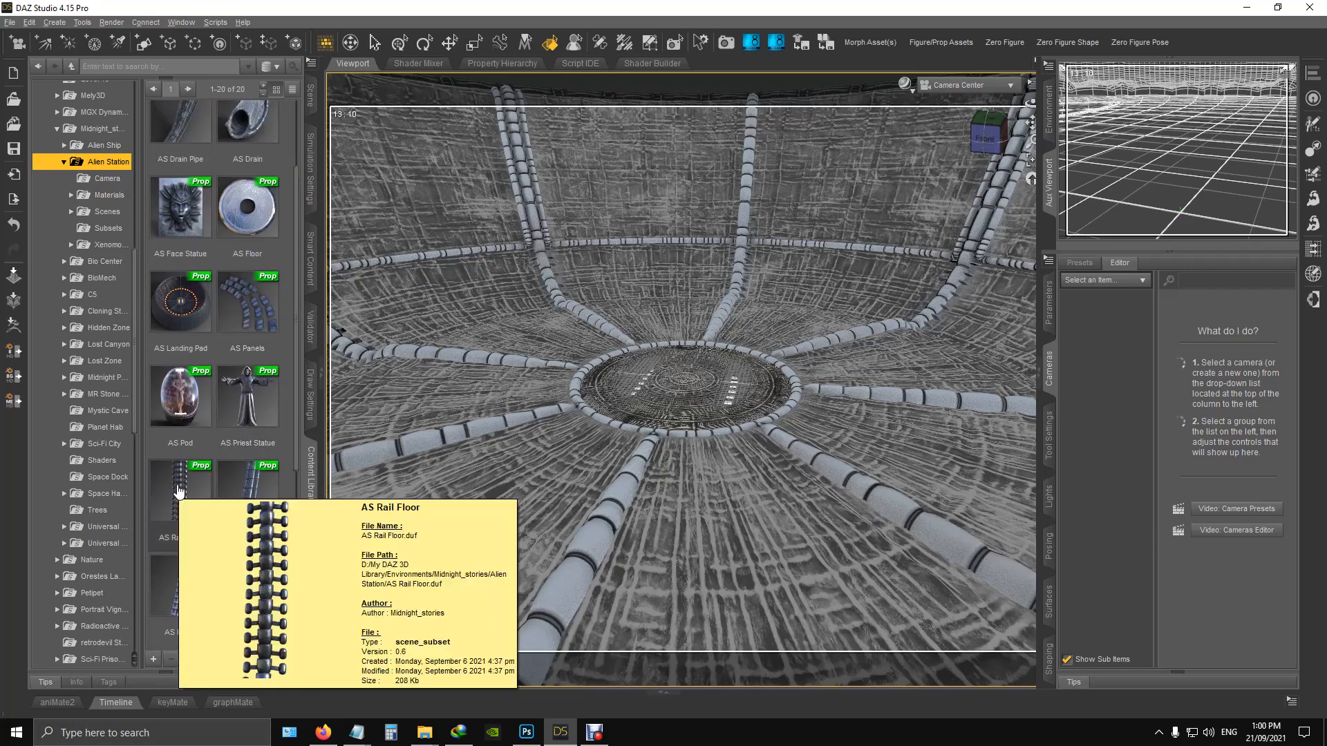
pyautogui.click(179, 491)
pyautogui.moveTo(195, 477); pyautogui.dragTo(677, 233)
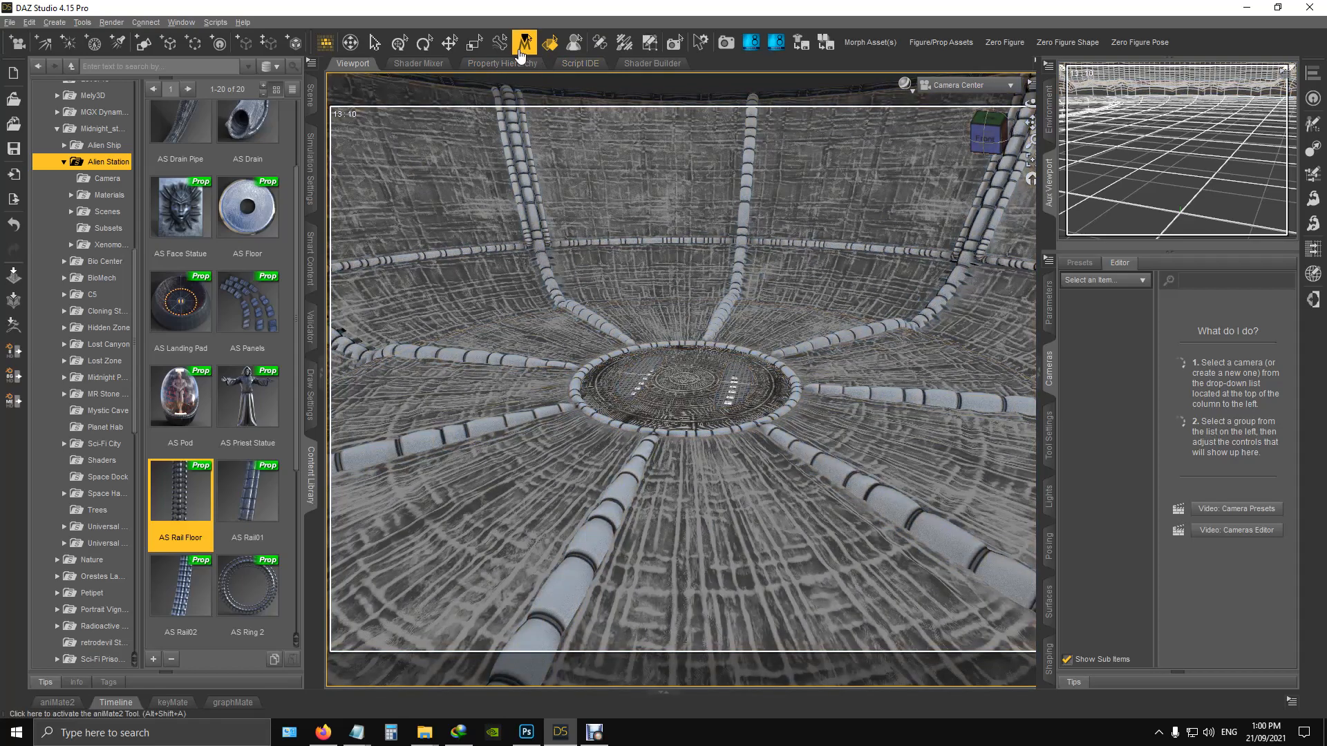
# Step: Set the AS Landing Pad's Floor Smooth and Floor Down shaping values to 100%
pyautogui.click(449, 42)
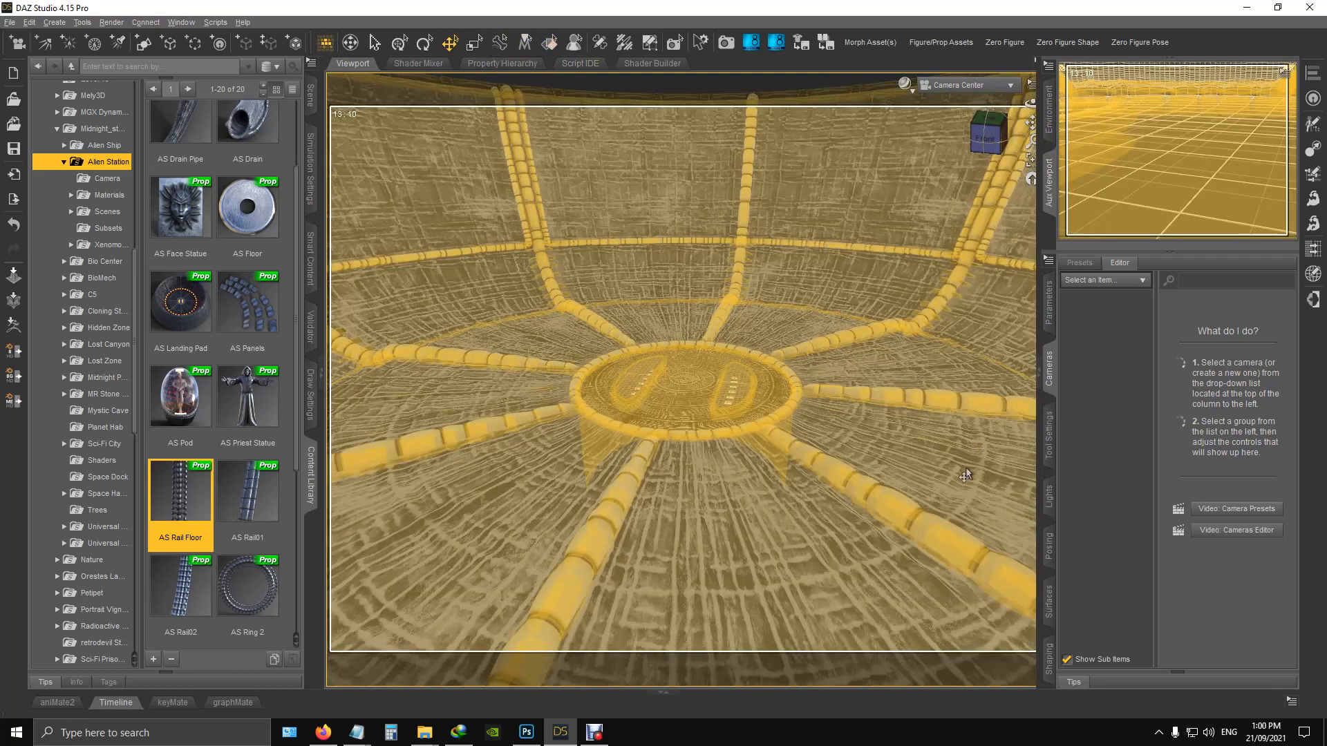
pyautogui.click(965, 475)
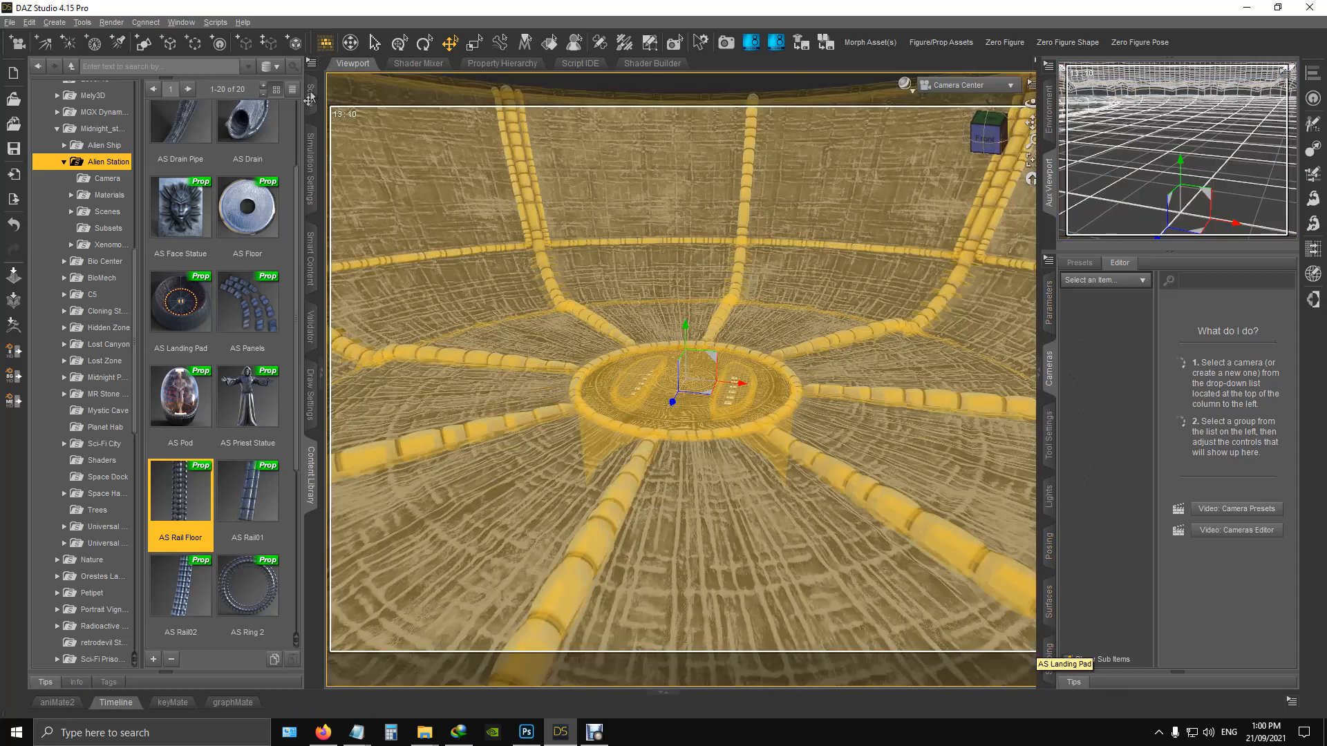
pyautogui.click(310, 96)
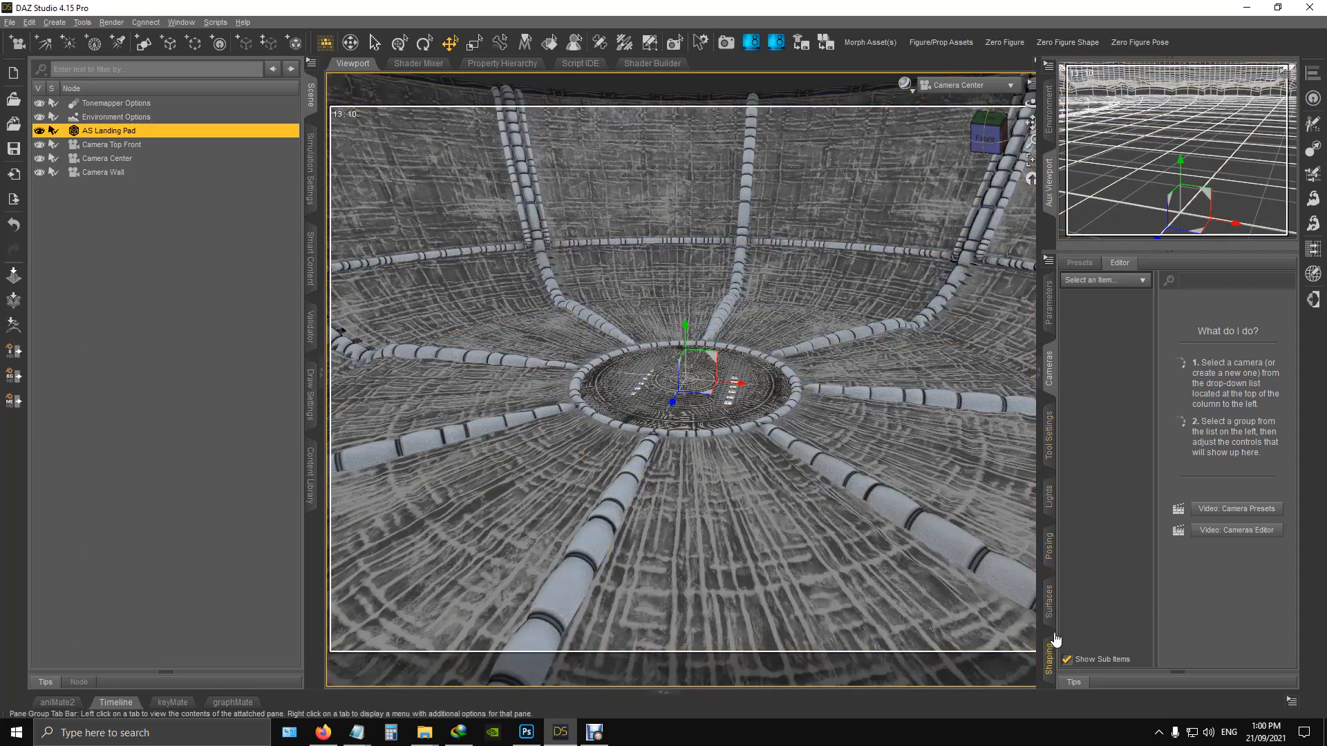
pyautogui.click(1049, 658)
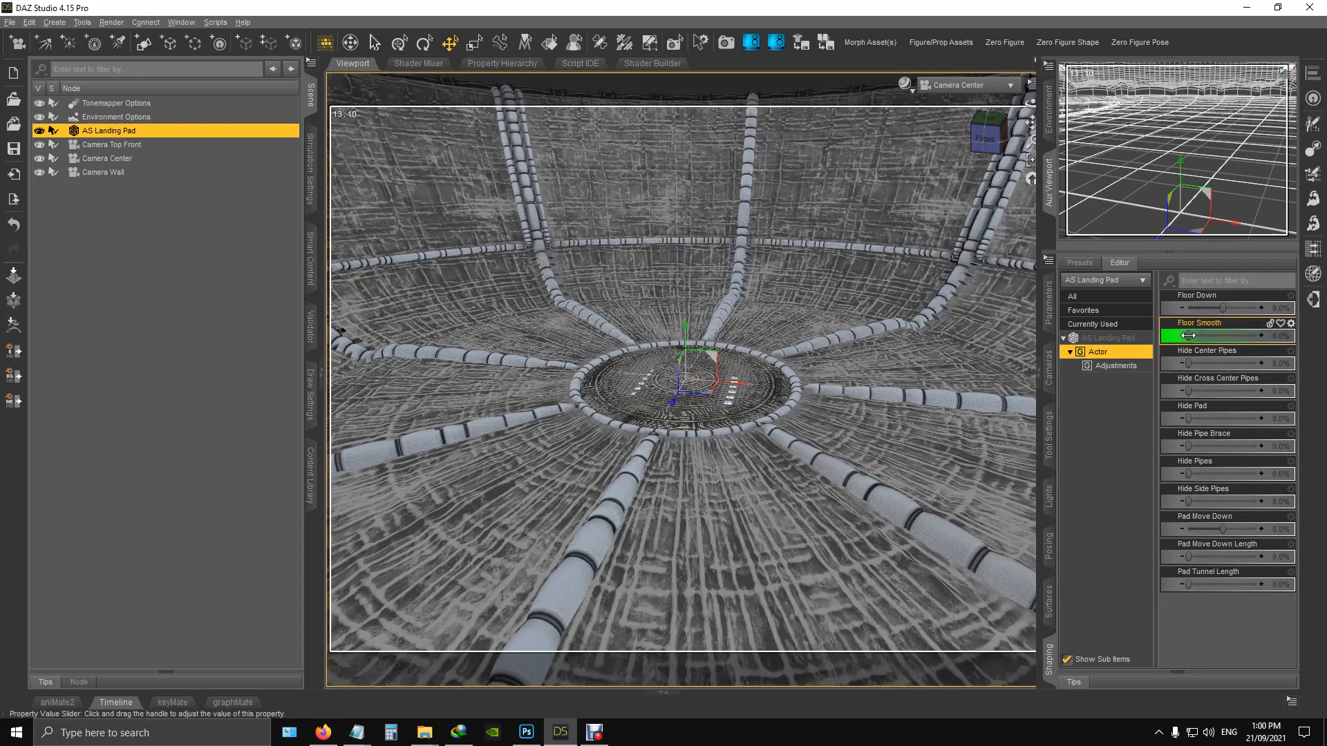
pyautogui.moveTo(1188, 335); pyautogui.dragTo(1311, 350)
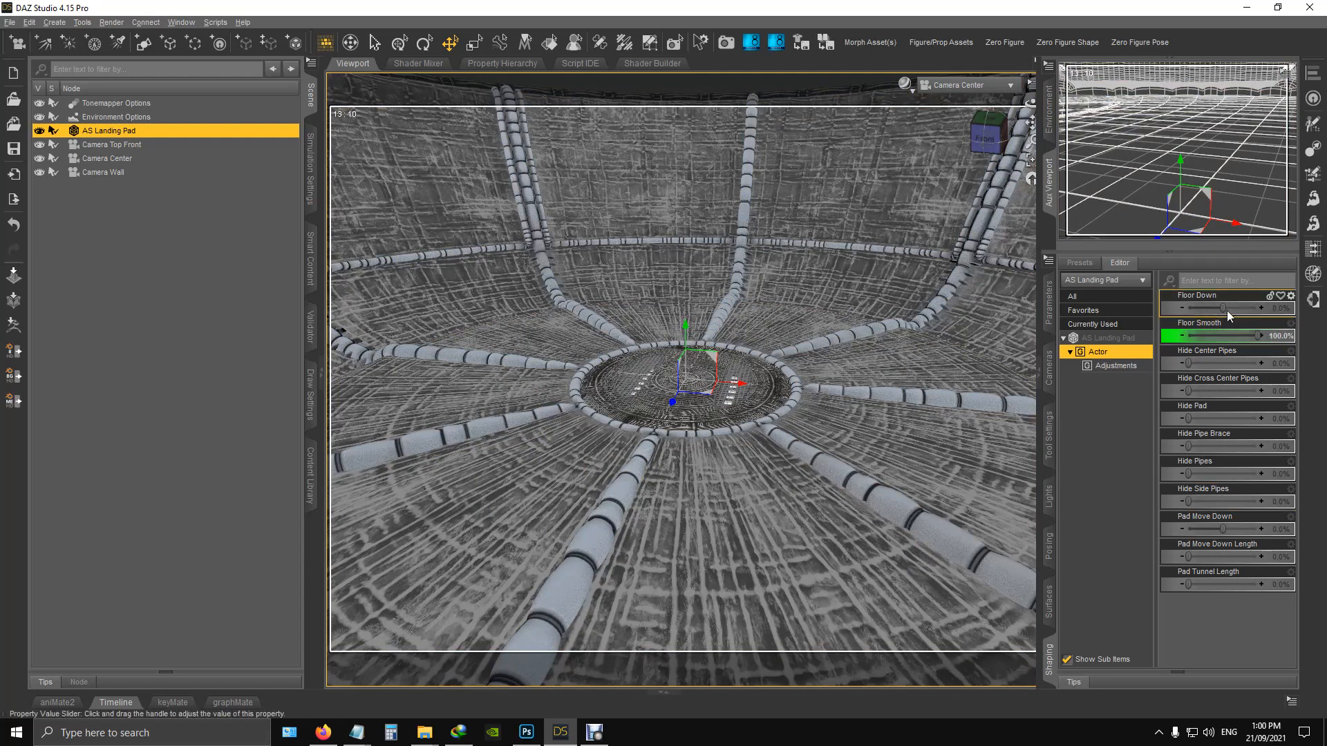
pyautogui.moveTo(1225, 307); pyautogui.dragTo(1299, 310)
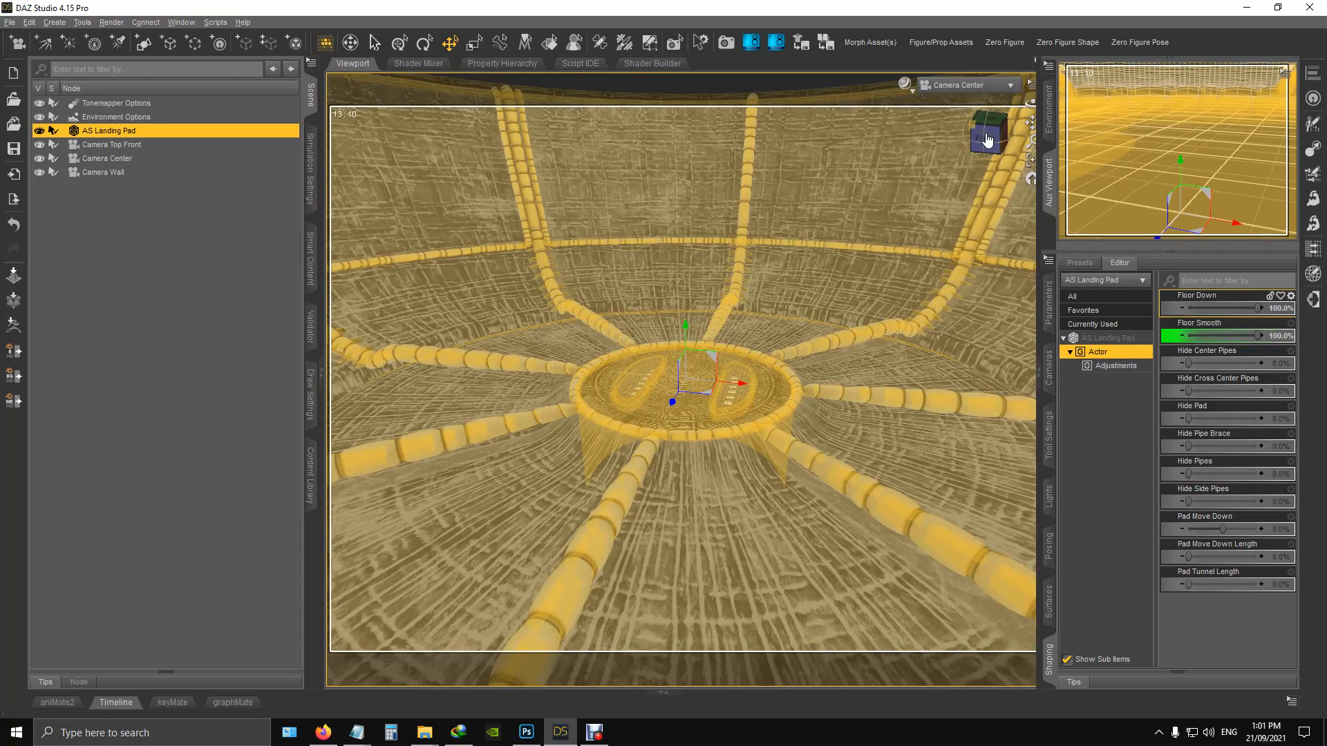
pyautogui.moveTo(985, 138)
pyautogui.mouseDown()
pyautogui.moveTo(985, 108)
pyautogui.moveTo(988, 138)
pyautogui.mouseUp()
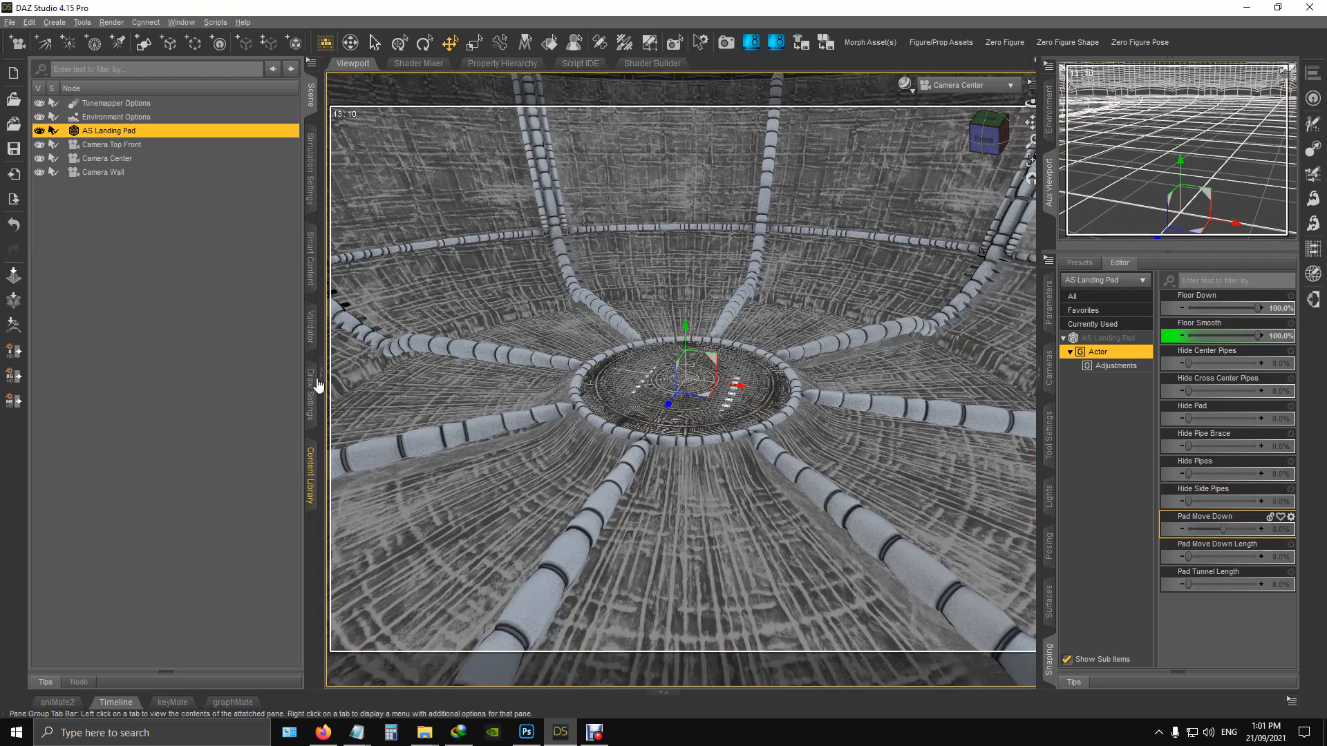
# Step: Load the AS Floor prop into the scene and set the viewport draw style to NVIDIA Iray
pyautogui.click(312, 479)
pyautogui.scroll(2, 218, 317)
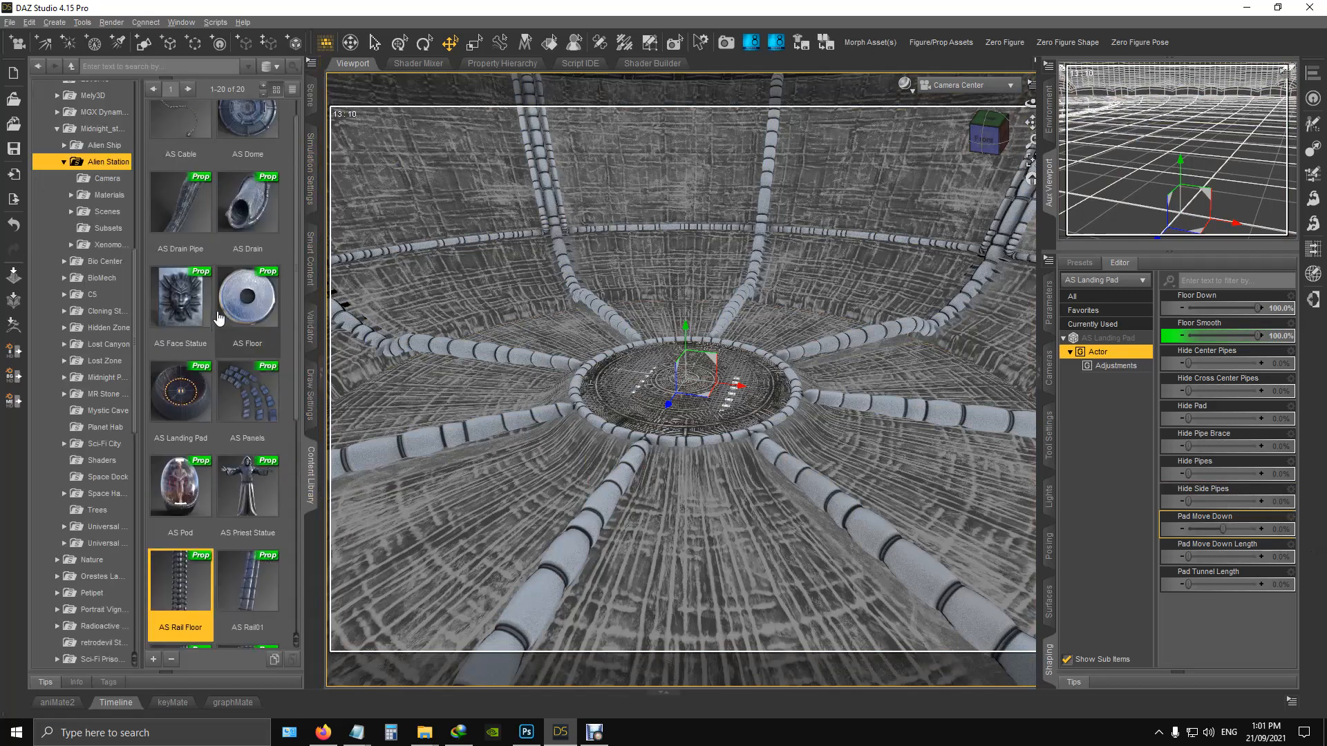
pyautogui.doubleClick(250, 343)
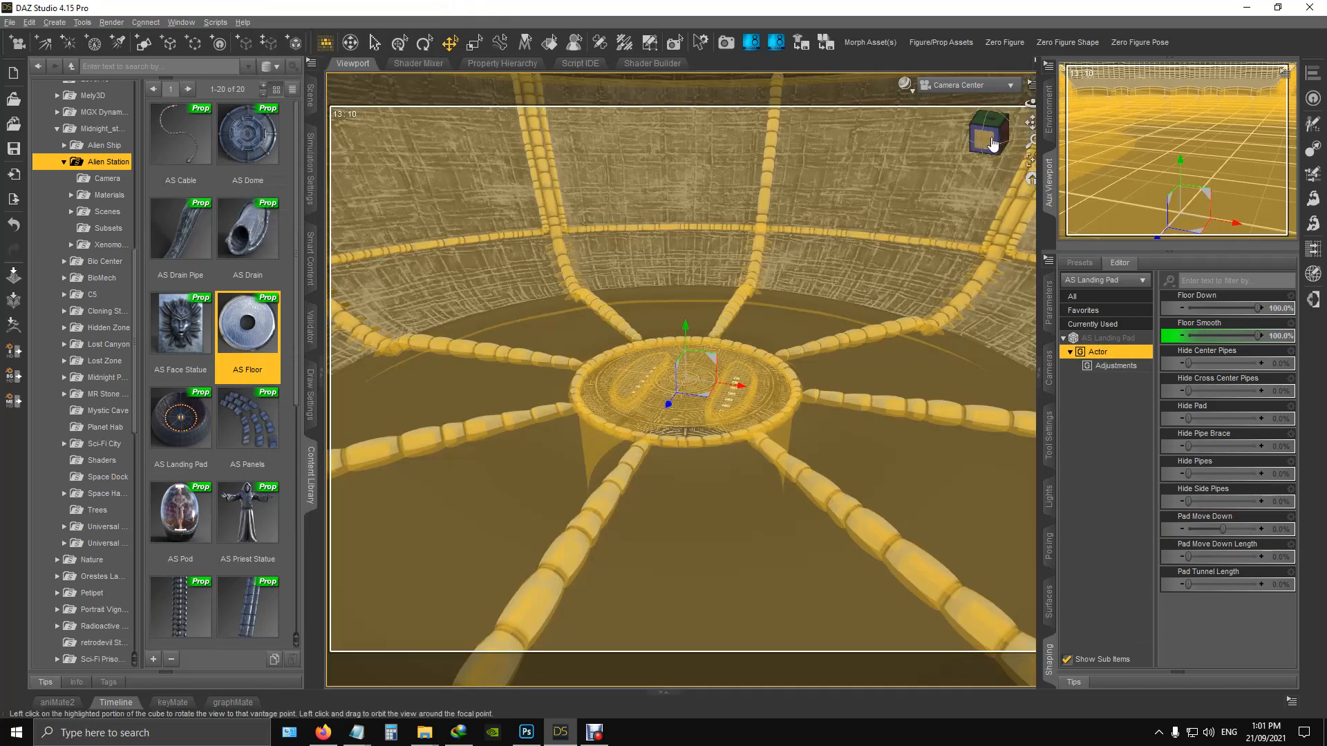
pyautogui.moveTo(987, 138)
pyautogui.mouseDown()
pyautogui.moveTo(971, 146)
pyautogui.moveTo(980, 111)
pyautogui.moveTo(967, 142)
pyautogui.moveTo(992, 131)
pyautogui.moveTo(983, 138)
pyautogui.mouseUp()
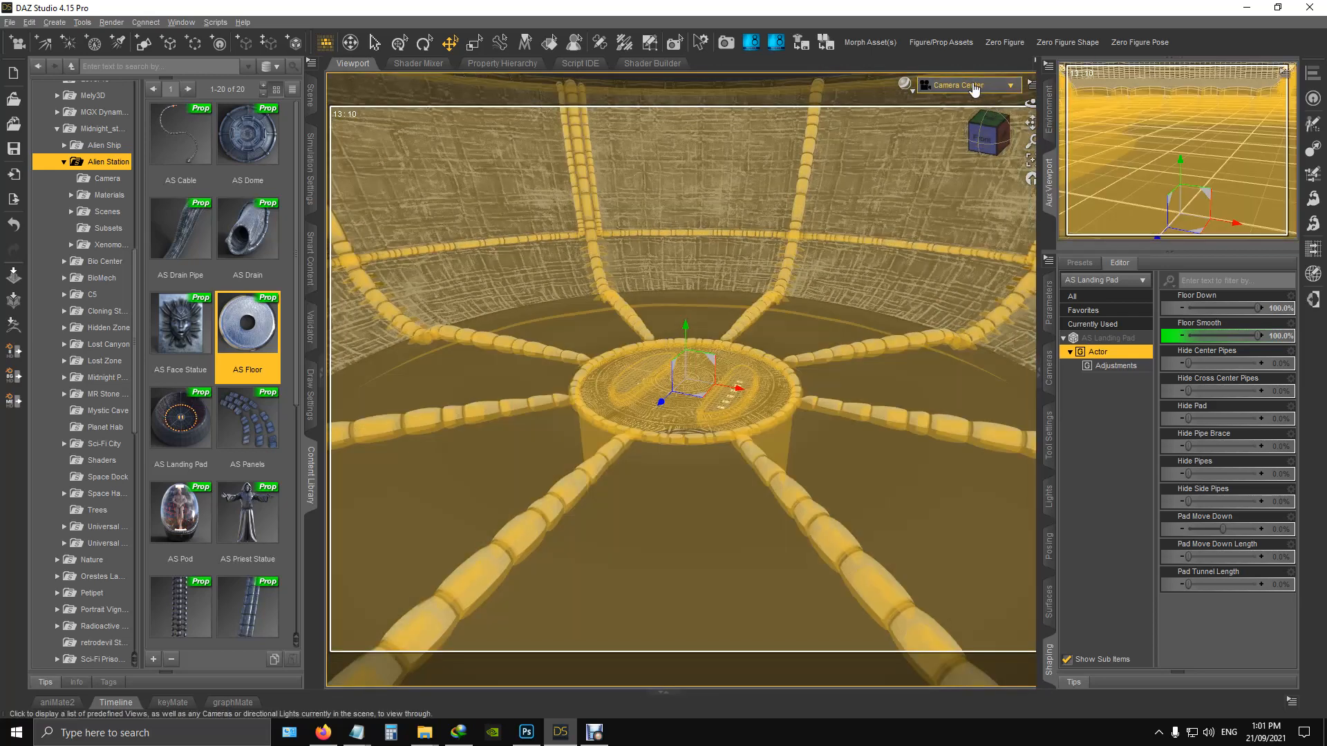
pyautogui.click(905, 83)
pyautogui.click(909, 263)
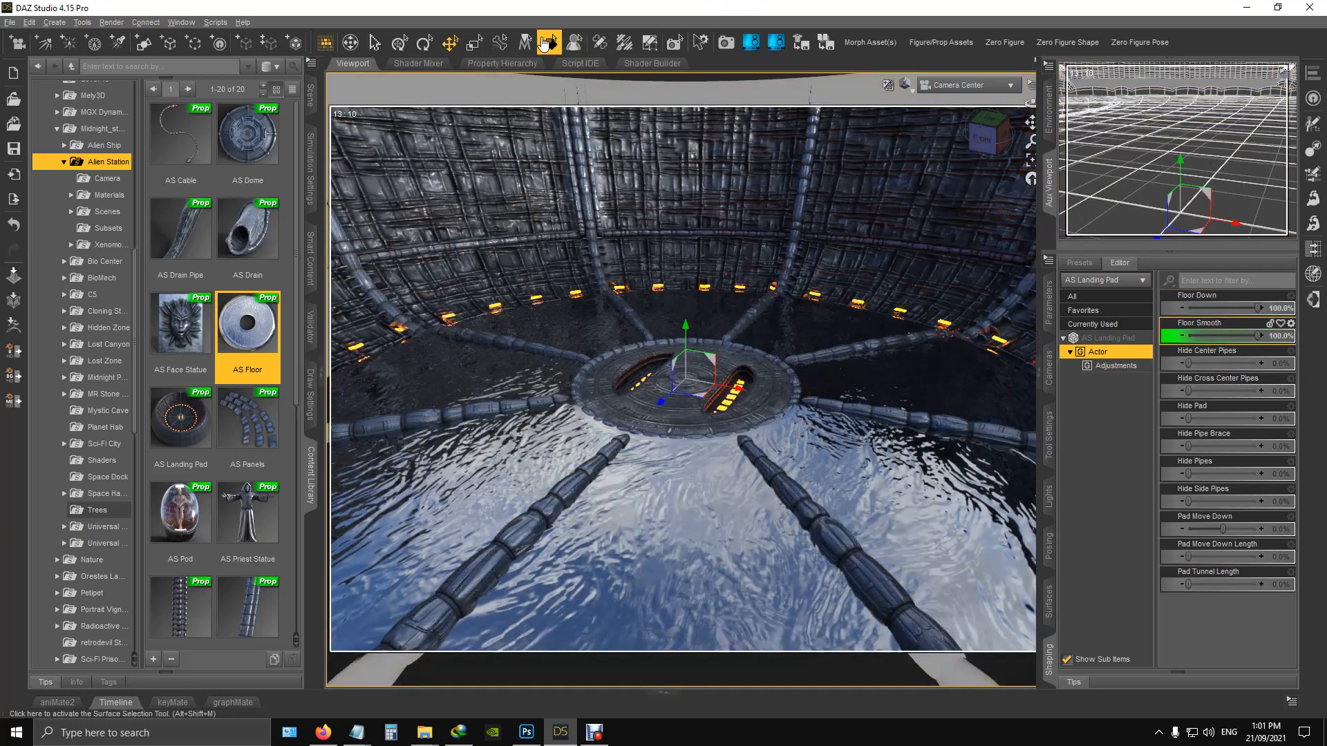
# Step: Try the AS Floor Metal and AS Floor Water materials on the AS Floor, and finish with AS Floor BioMech
pyautogui.click(549, 44)
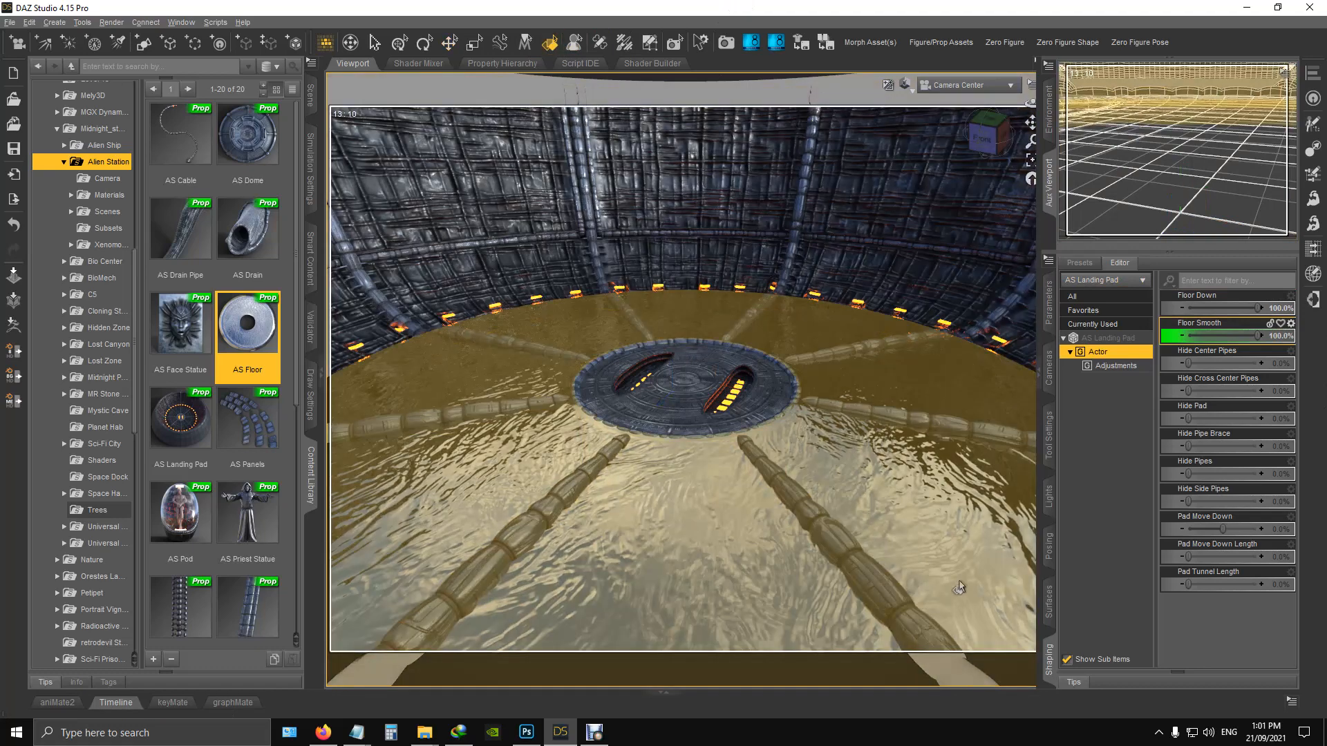
pyautogui.click(963, 578)
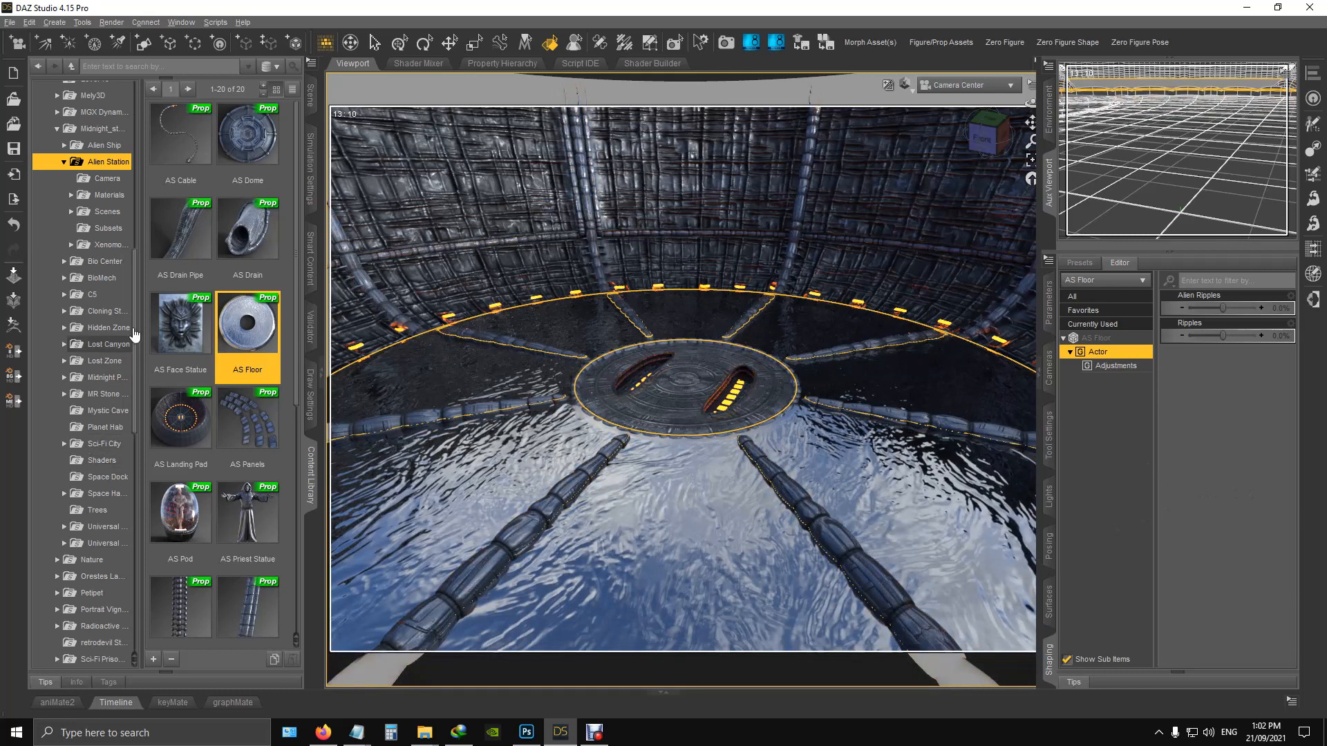
pyautogui.click(72, 197)
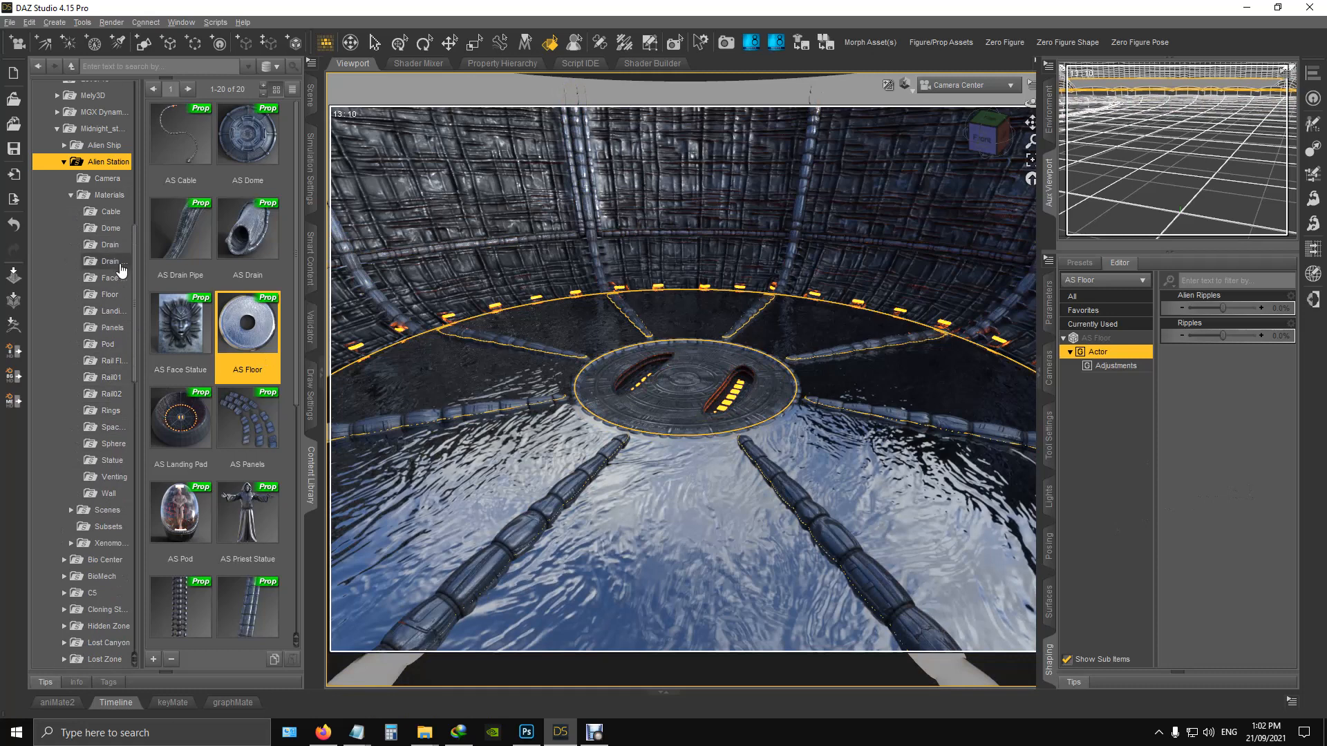
pyautogui.click(111, 294)
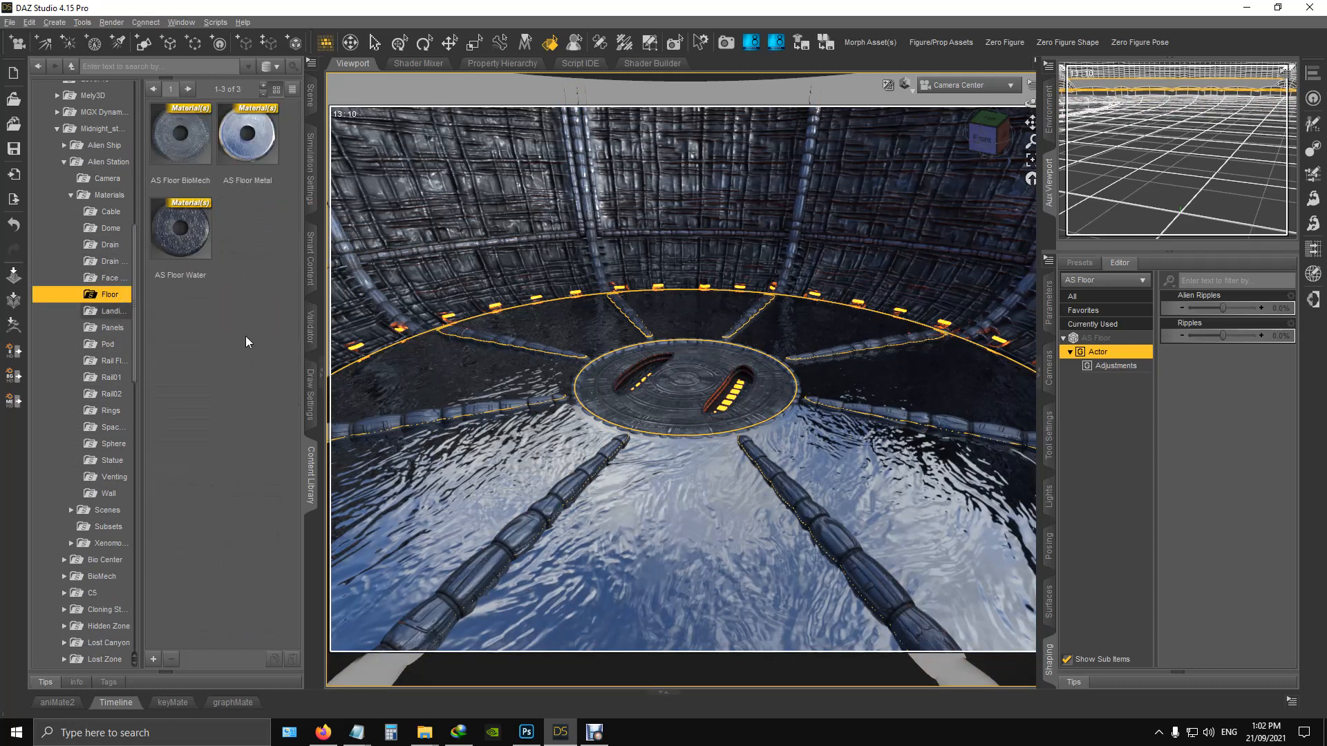
pyautogui.moveTo(260, 149); pyautogui.dragTo(718, 540)
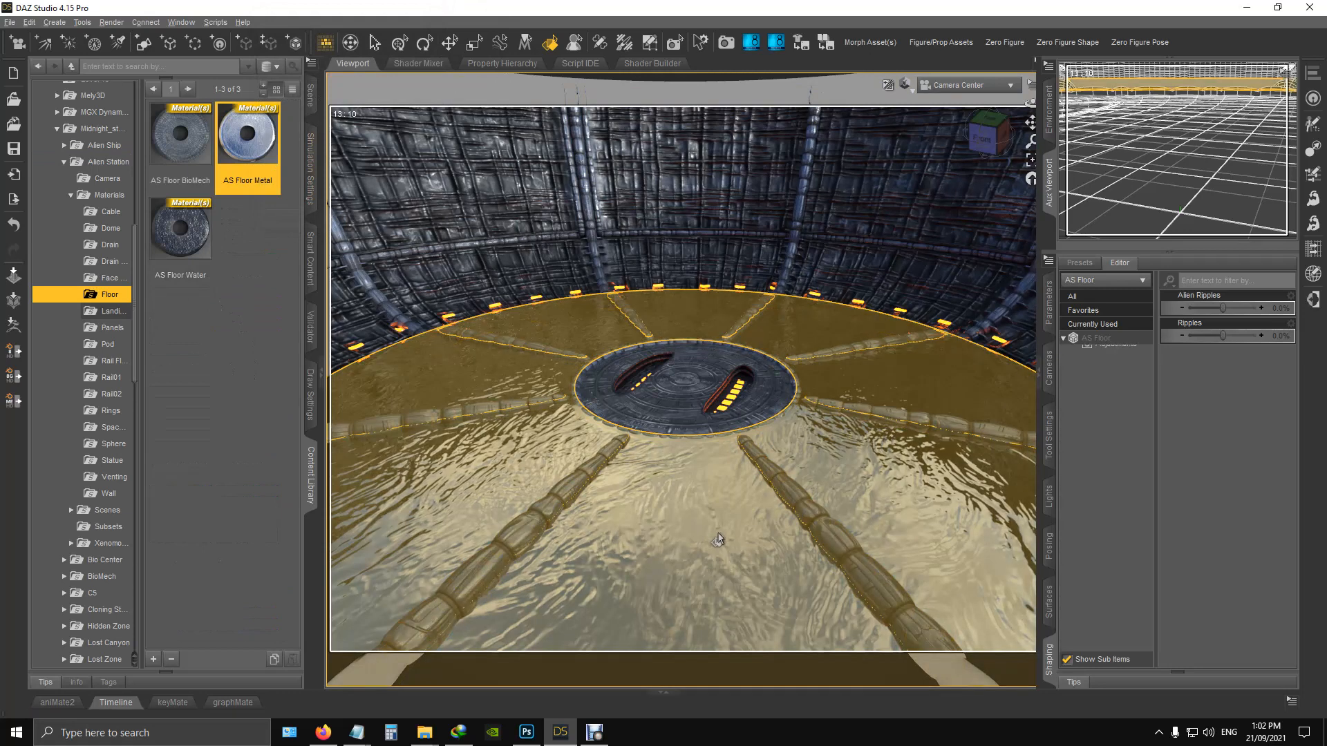
pyautogui.doubleClick(180, 242)
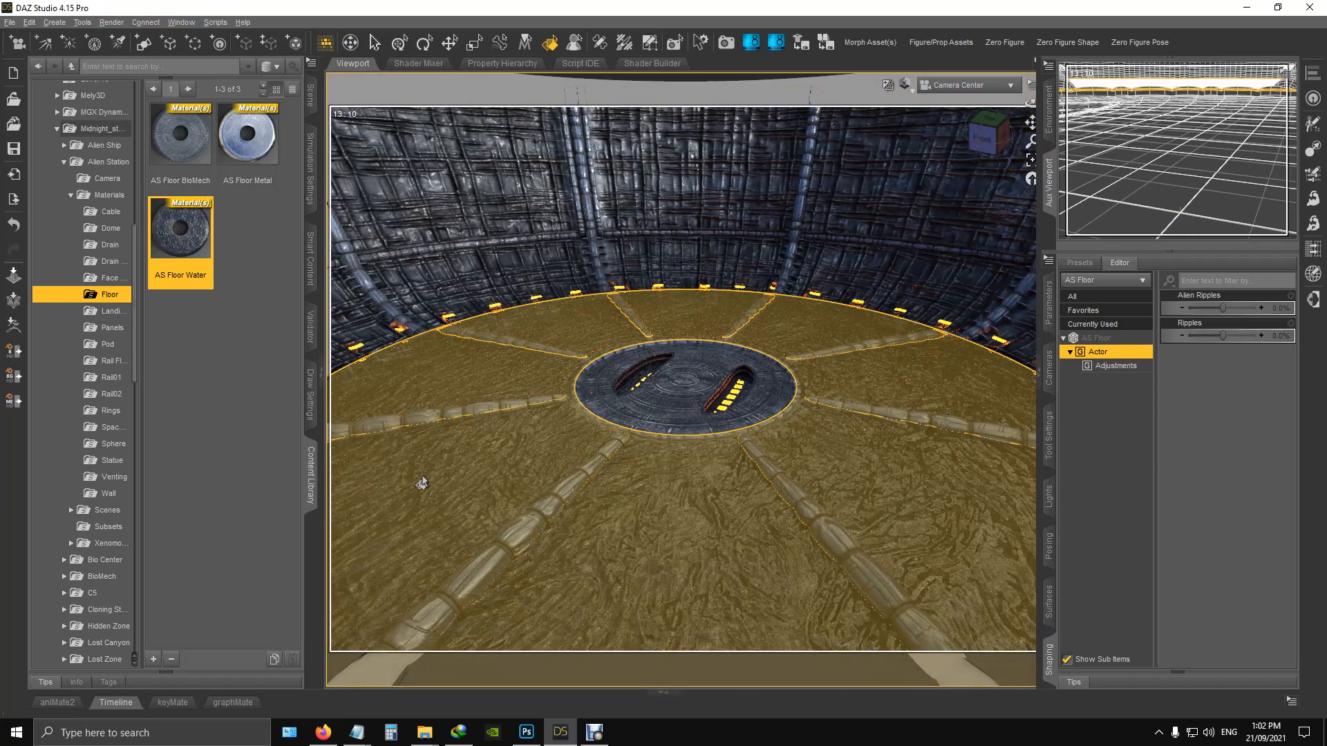
pyautogui.doubleClick(191, 149)
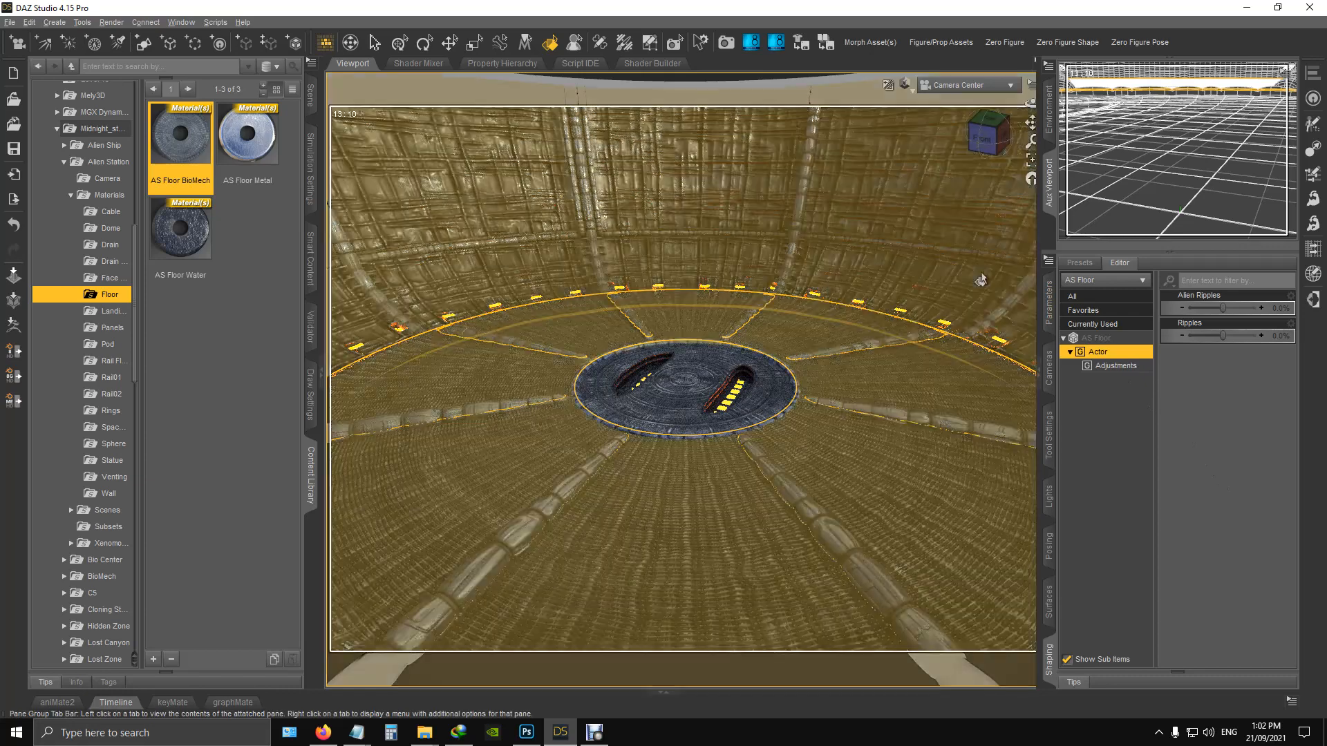
# Step: Select the AS Landing Pad and switch the viewport draw style to Texture Shaded
pyautogui.click(980, 284)
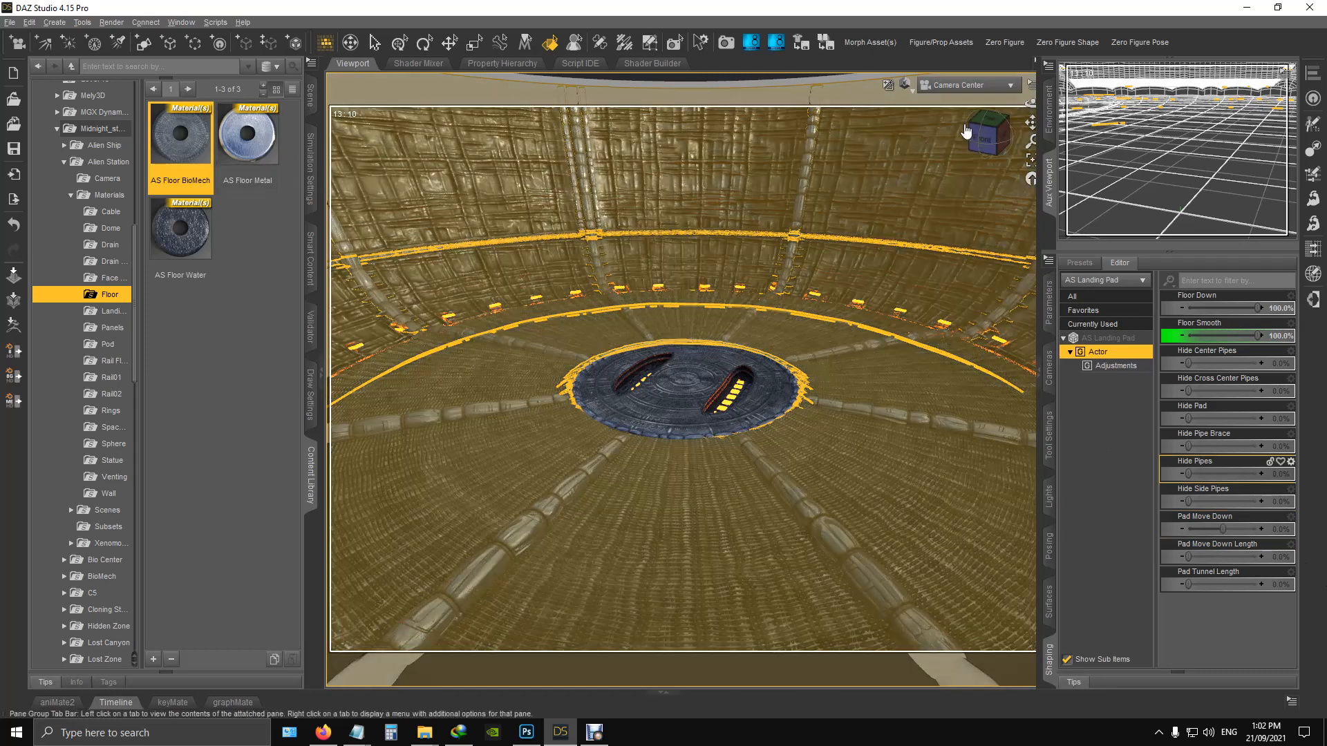
pyautogui.click(910, 93)
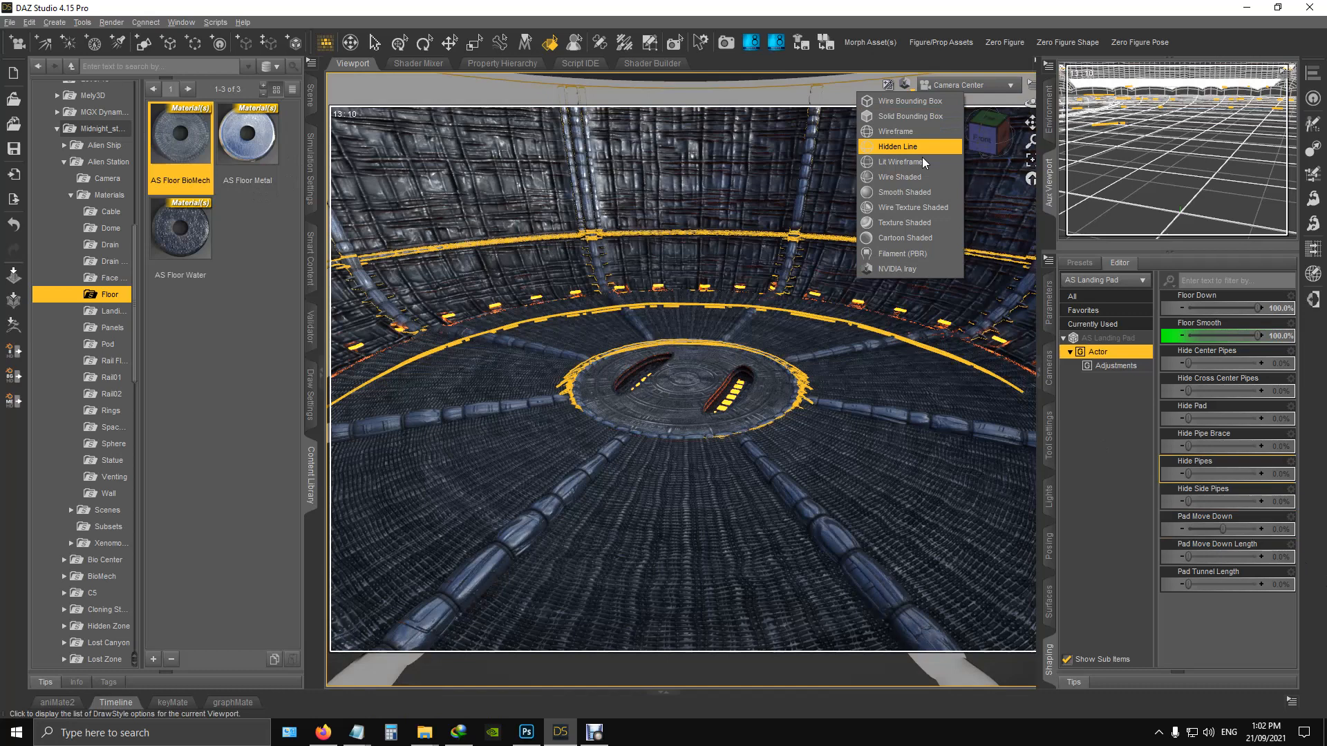
pyautogui.click(907, 224)
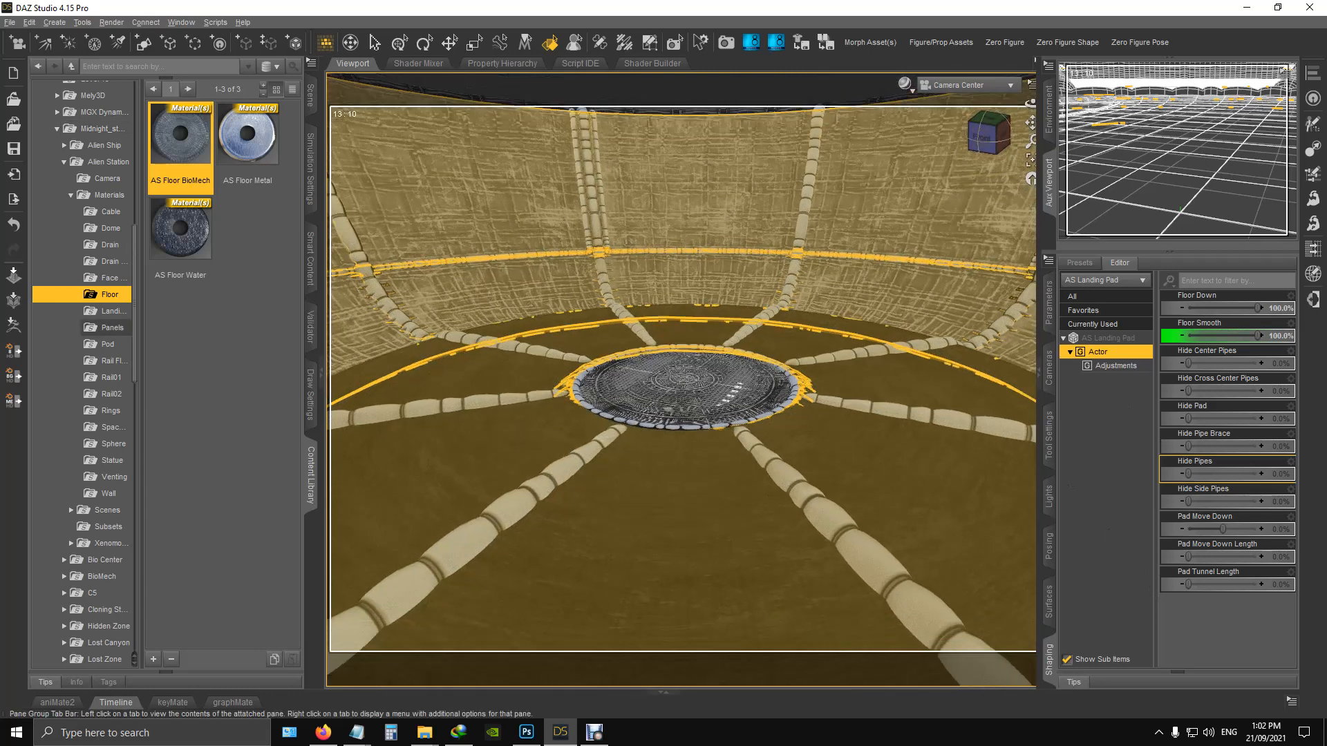
pyautogui.moveTo(997, 144); pyautogui.dragTo(997, 134)
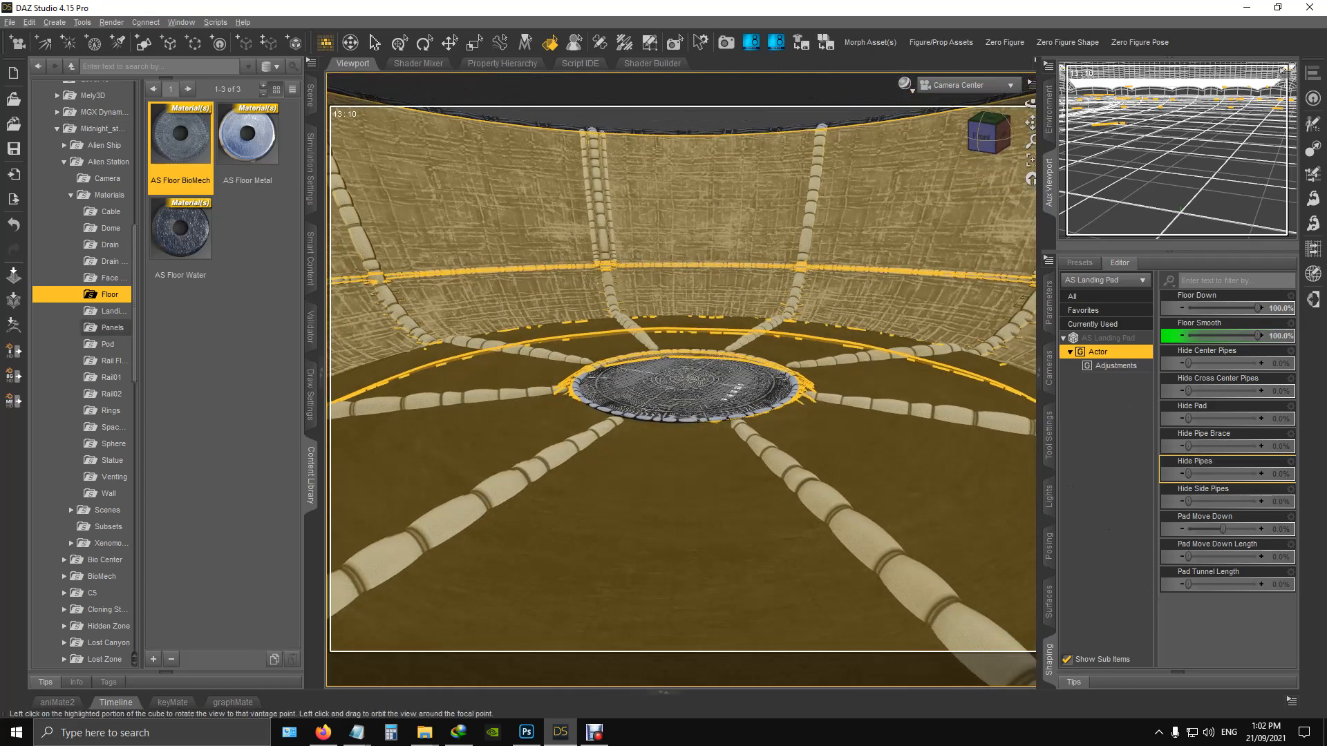
pyautogui.moveTo(841, 262); pyautogui.dragTo(850, 250)
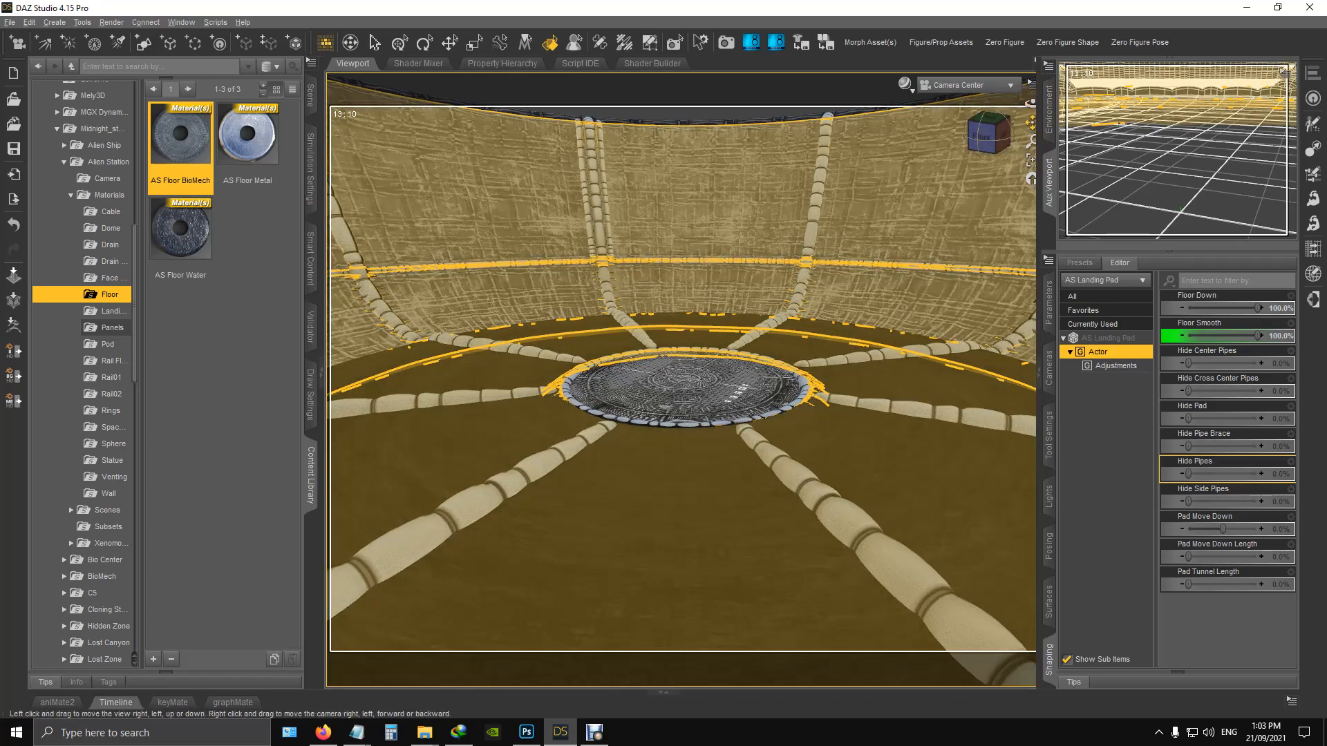
pyautogui.moveTo(1031, 123); pyautogui.dragTo(1027, 143)
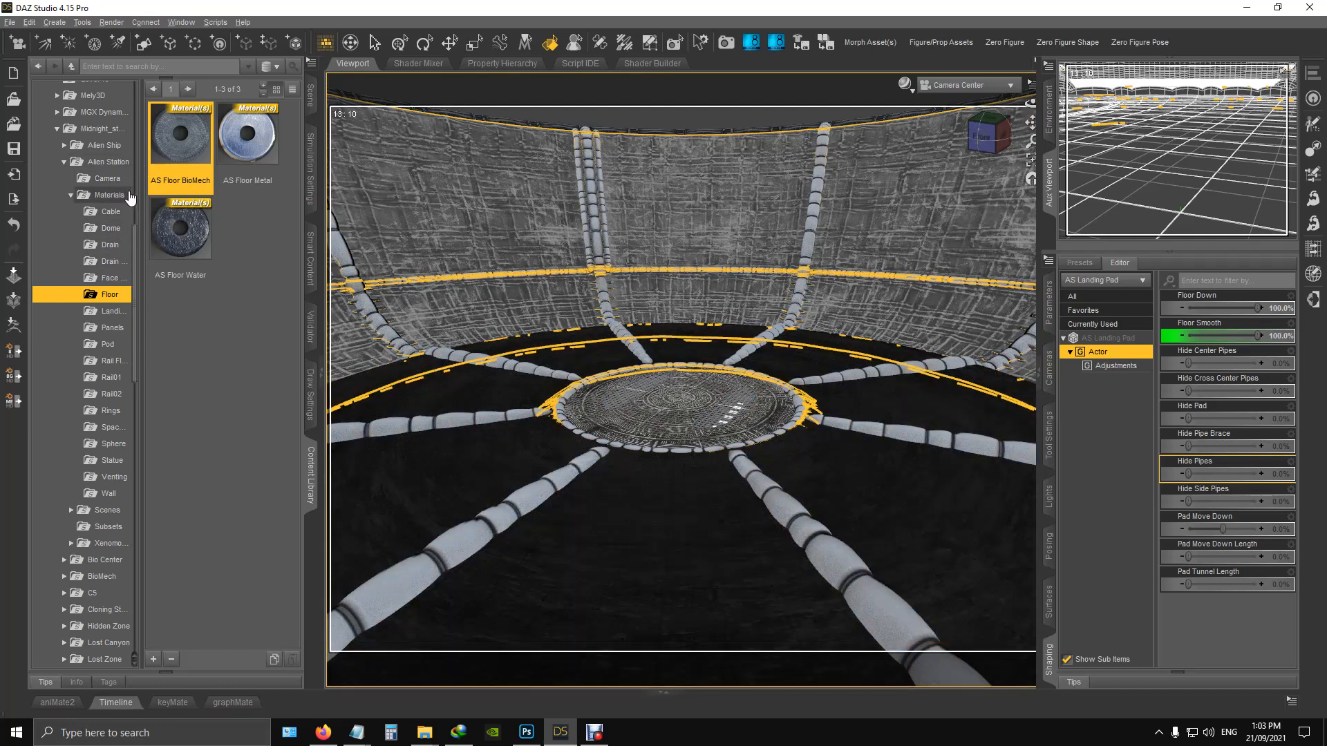
# Step: Load the AS Ring 2 prop from the Alien Station content and set its Fit Center shaping value to 100%
pyautogui.click(108, 162)
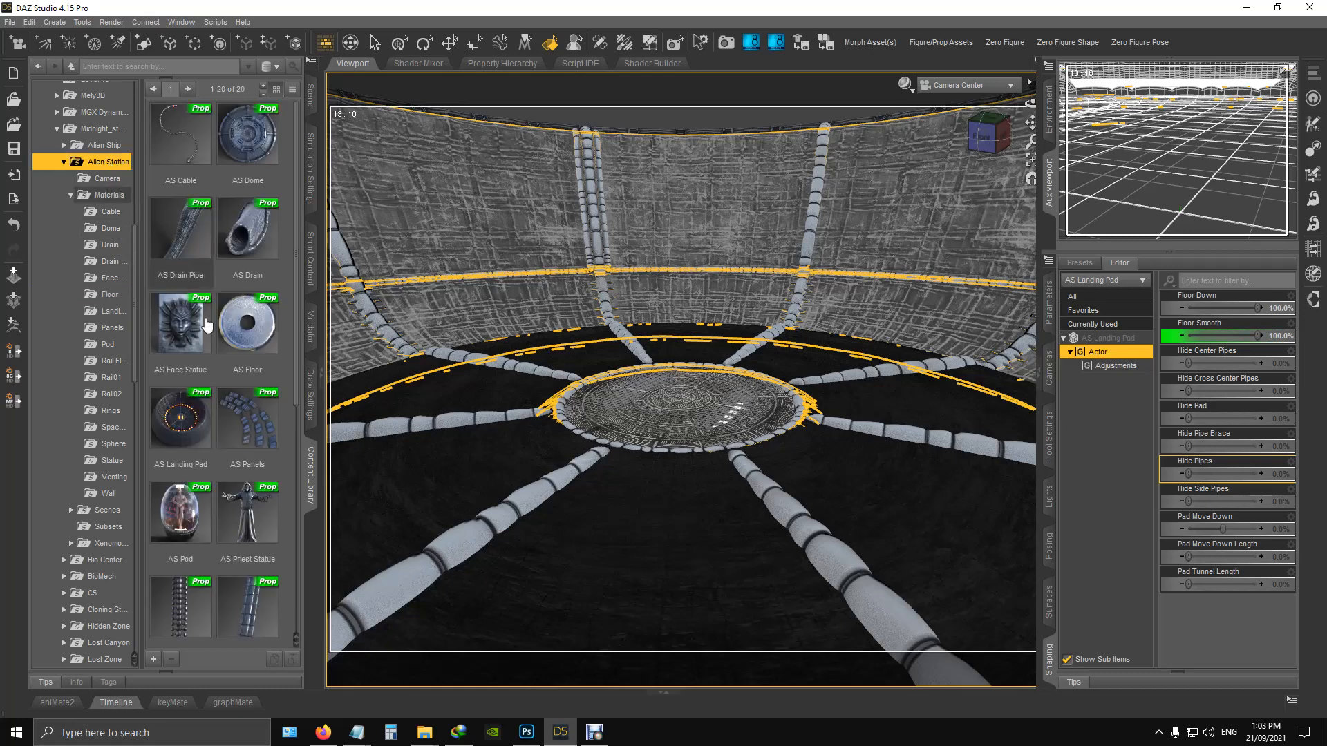
pyautogui.scroll(-5, 221, 423)
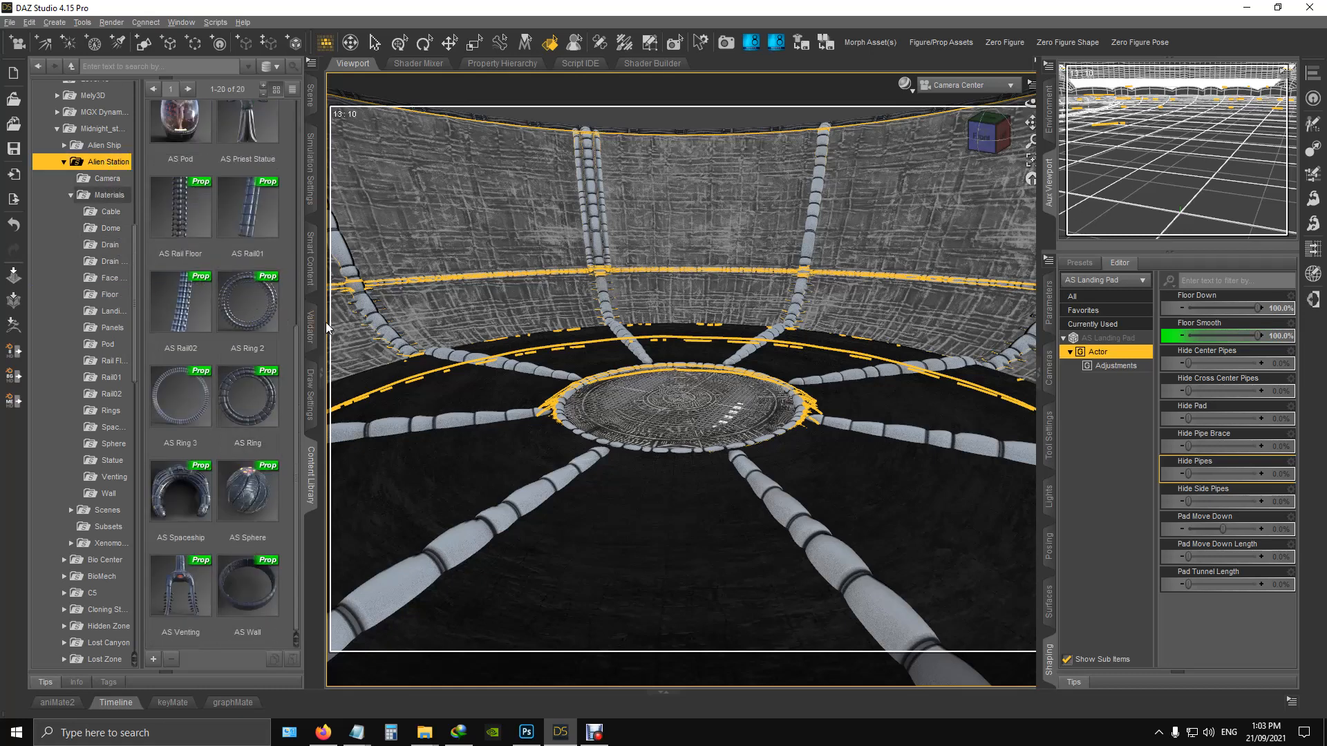
pyautogui.doubleClick(262, 316)
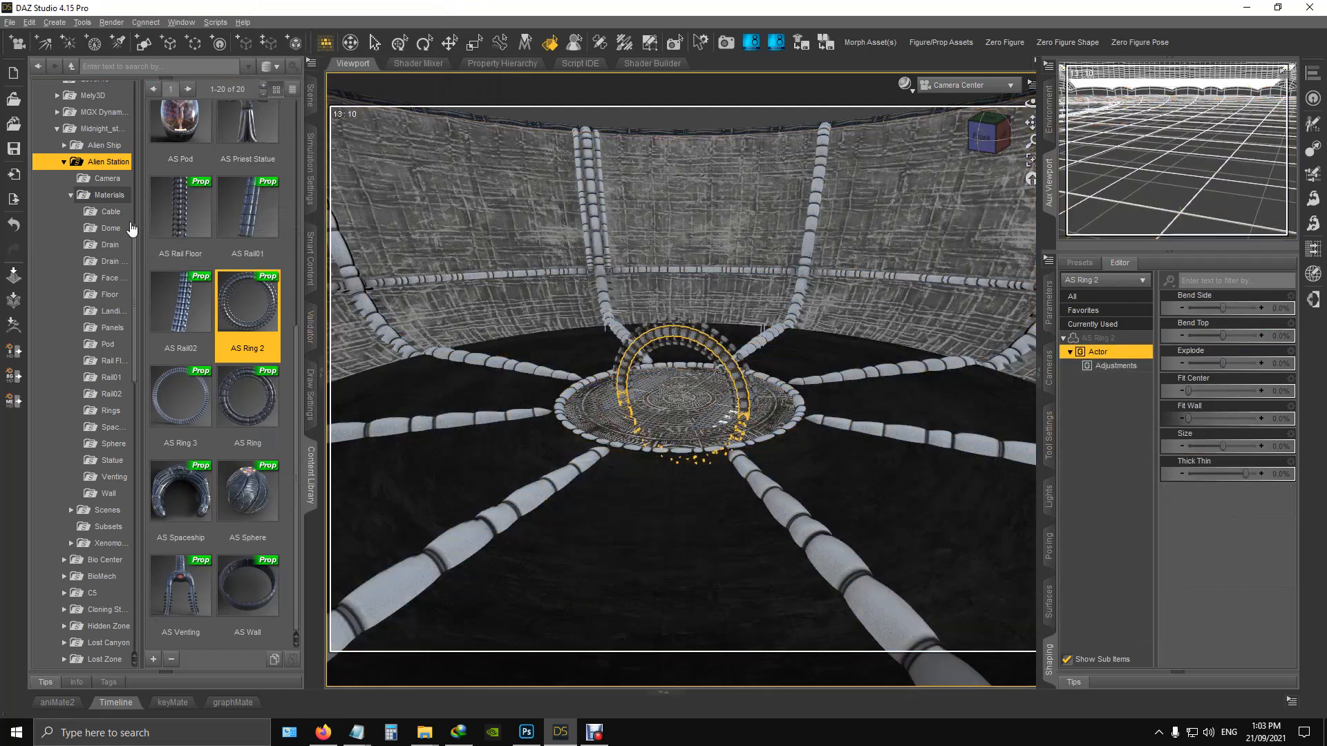
pyautogui.click(311, 95)
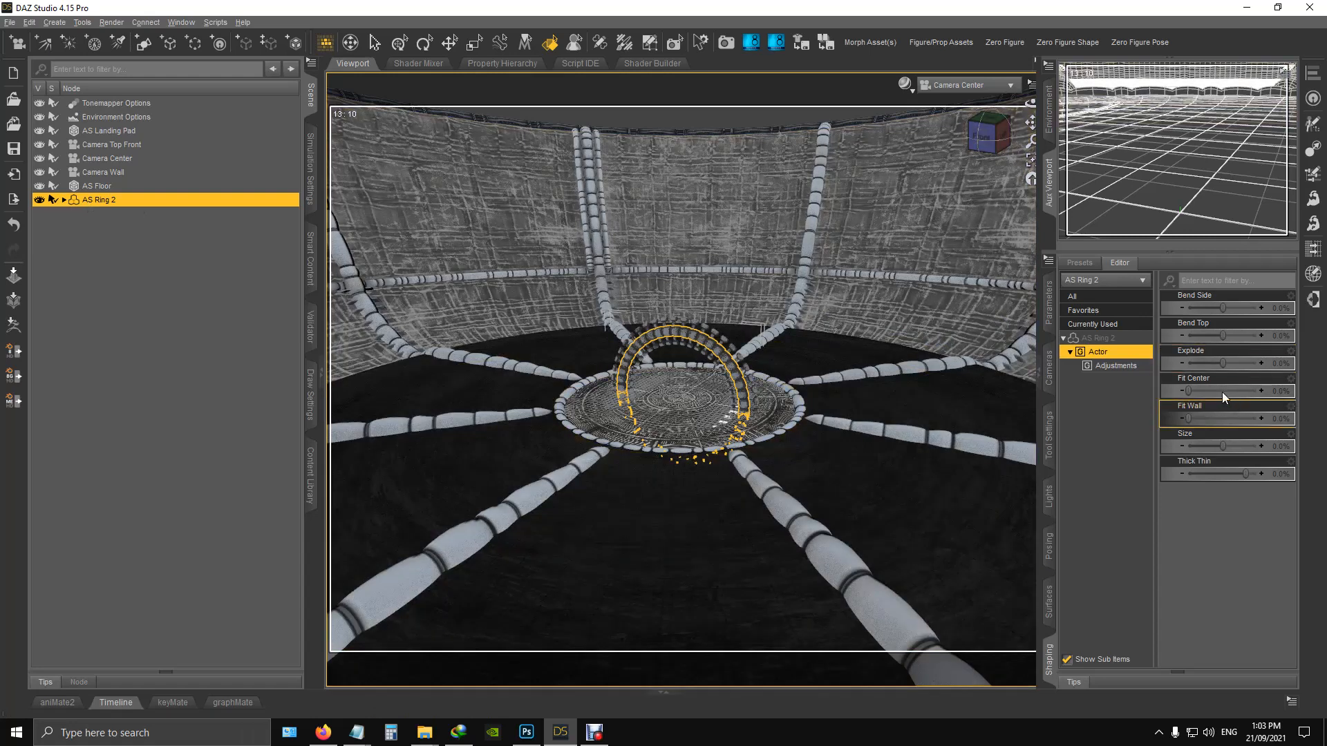
pyautogui.moveTo(1191, 392); pyautogui.dragTo(1321, 402)
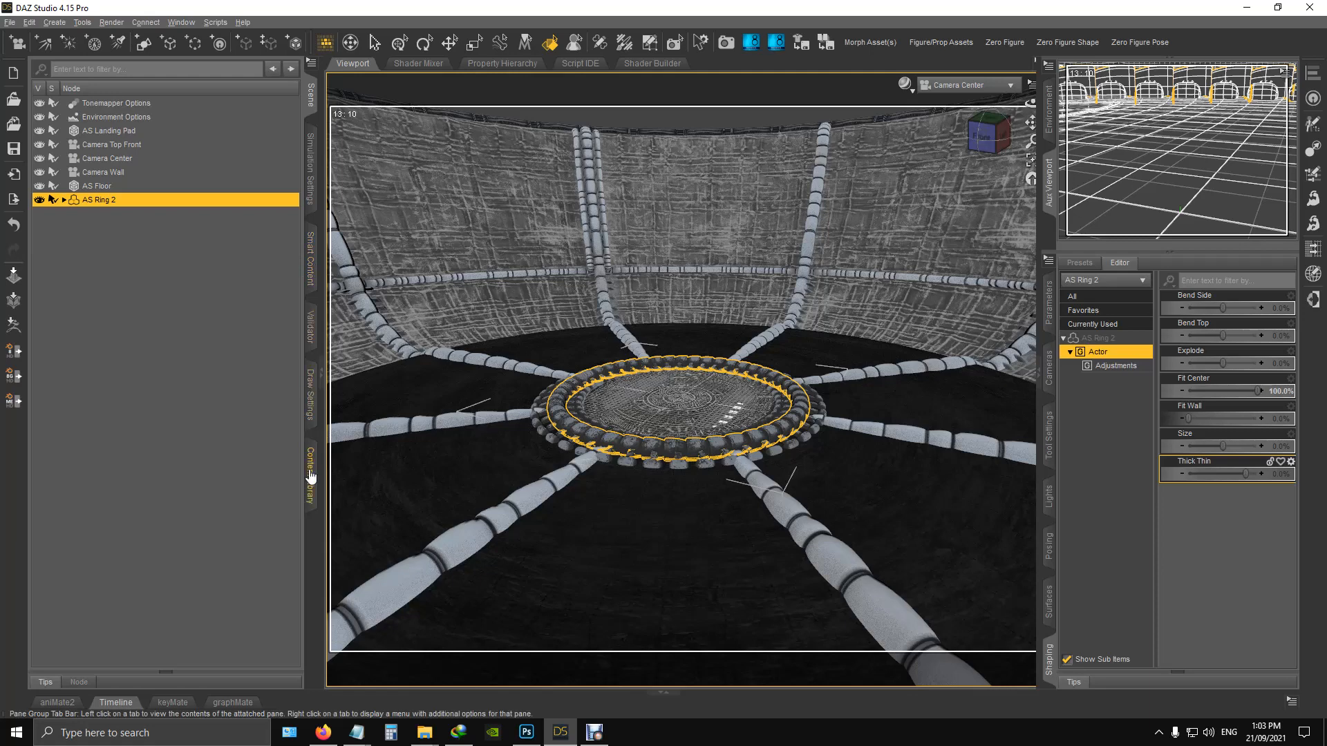
# Step: Load the AS Rail Floor prop into the scene and set its Upright shaping value to 100%
pyautogui.click(310, 477)
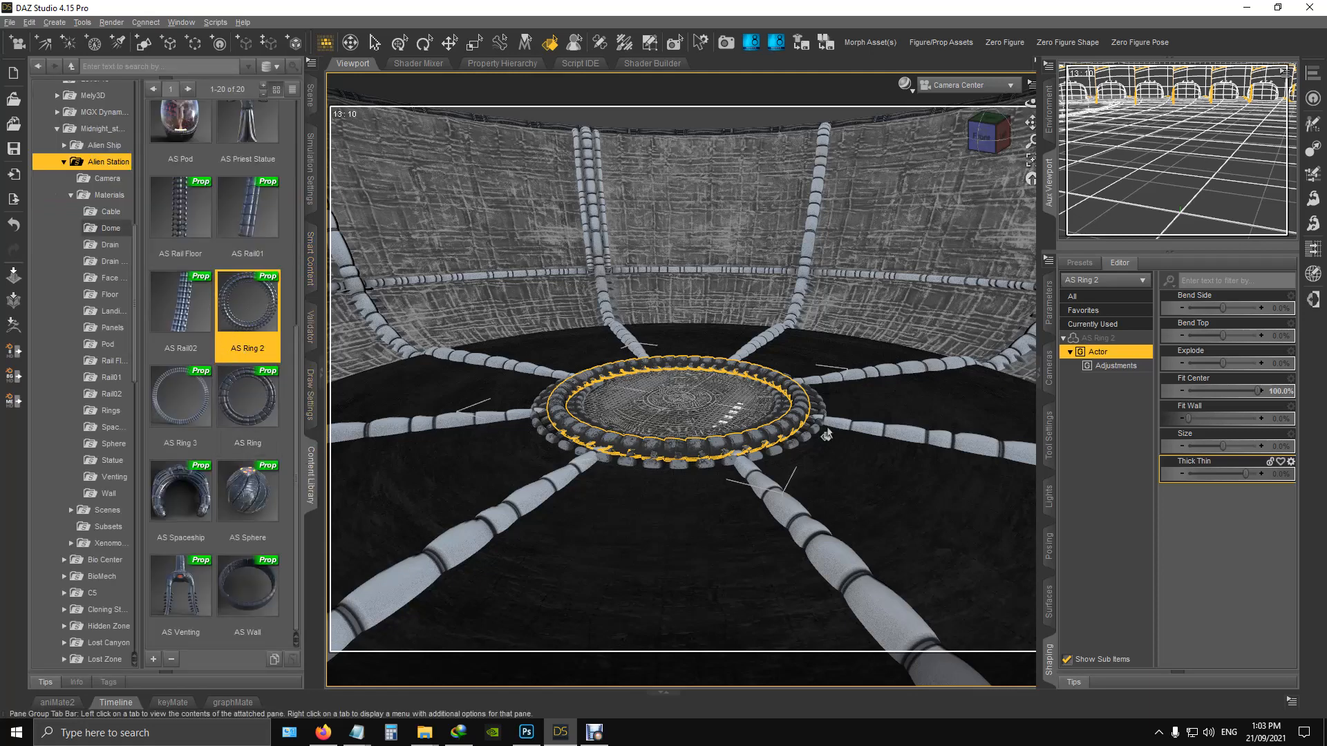
pyautogui.click(186, 219)
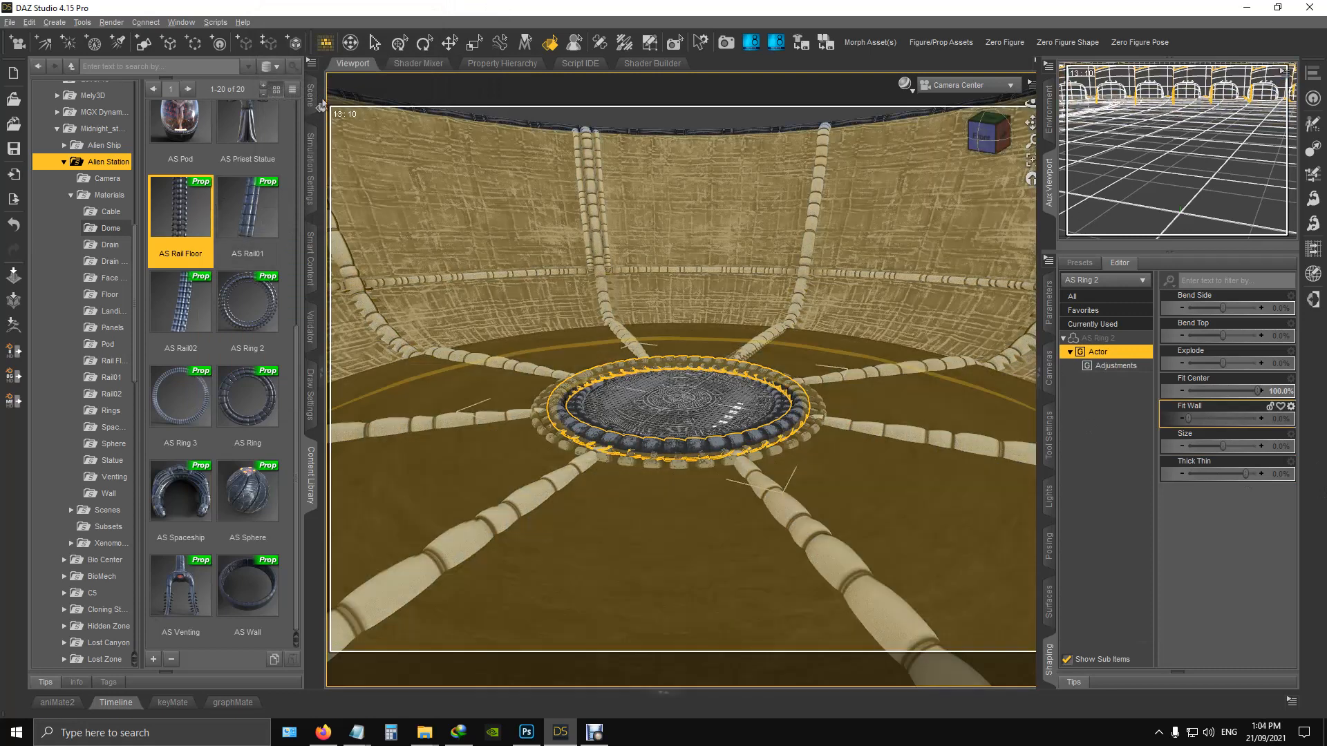
pyautogui.click(311, 95)
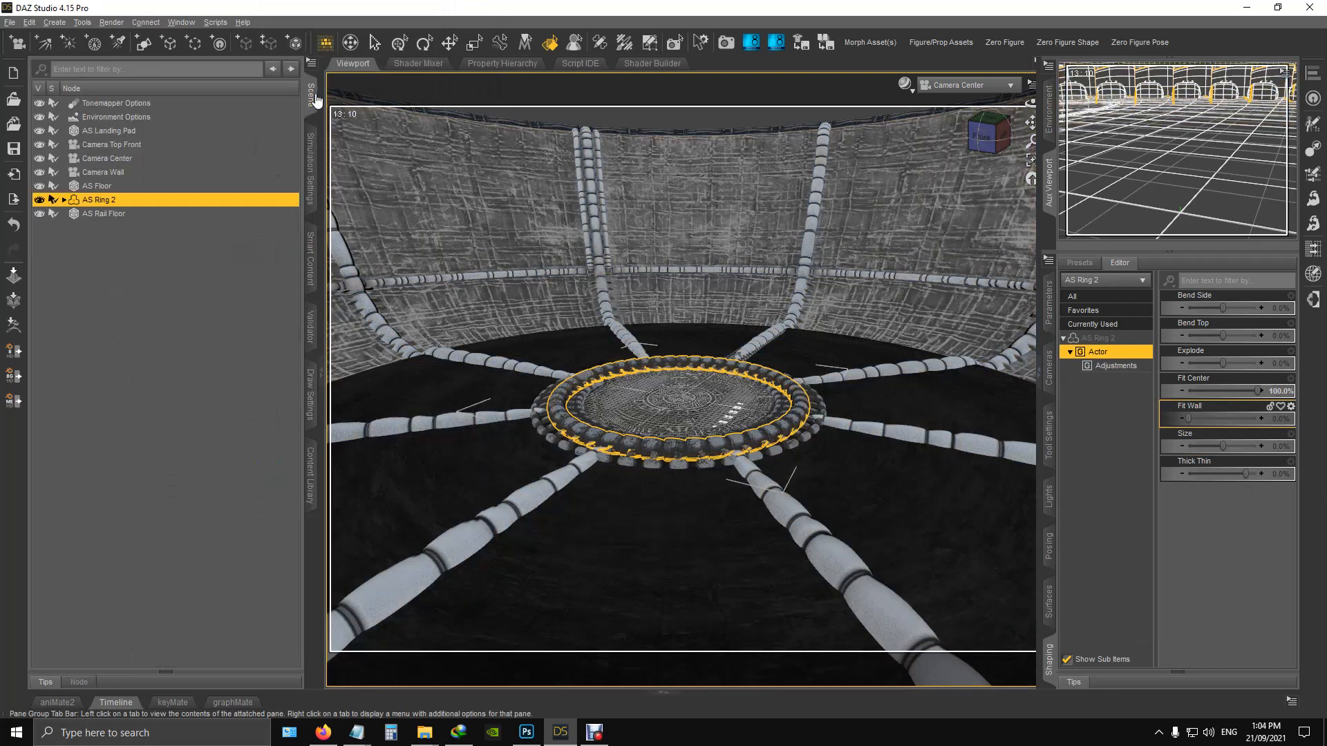
pyautogui.click(115, 213)
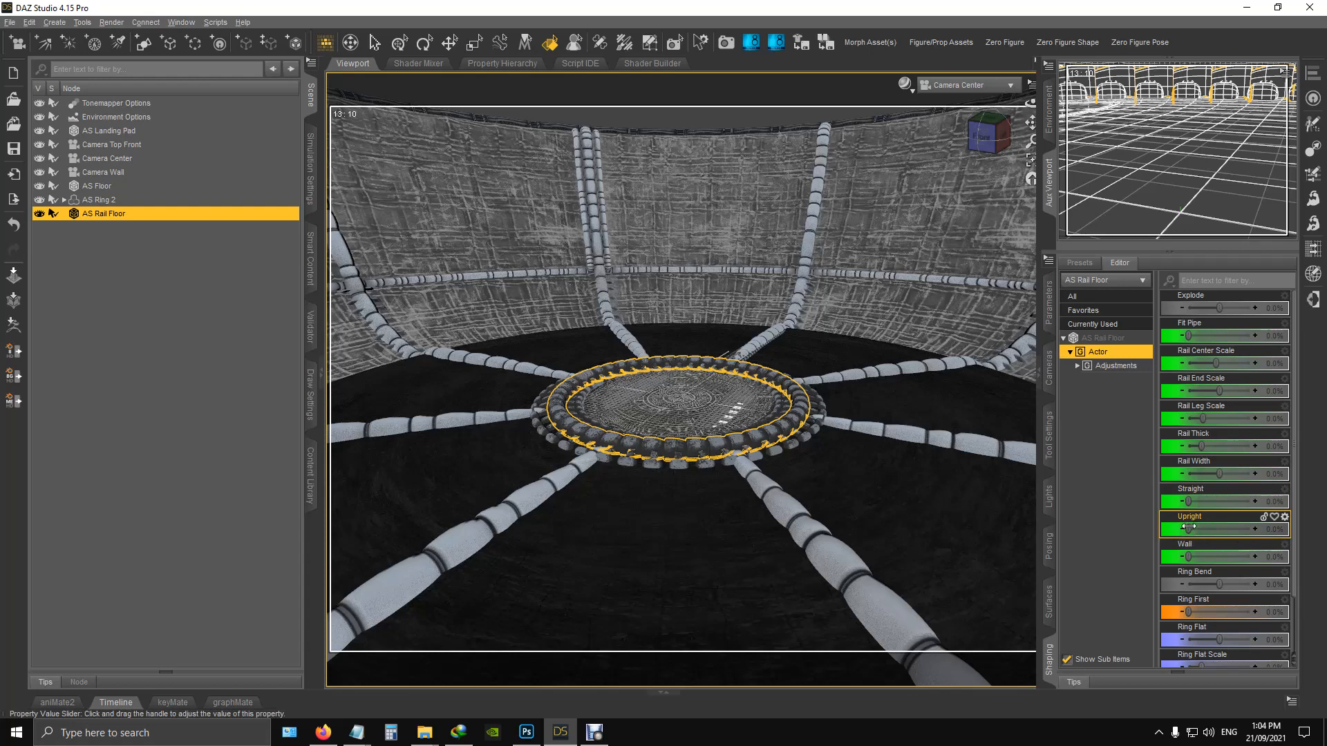
pyautogui.moveTo(1189, 529); pyautogui.dragTo(1322, 539)
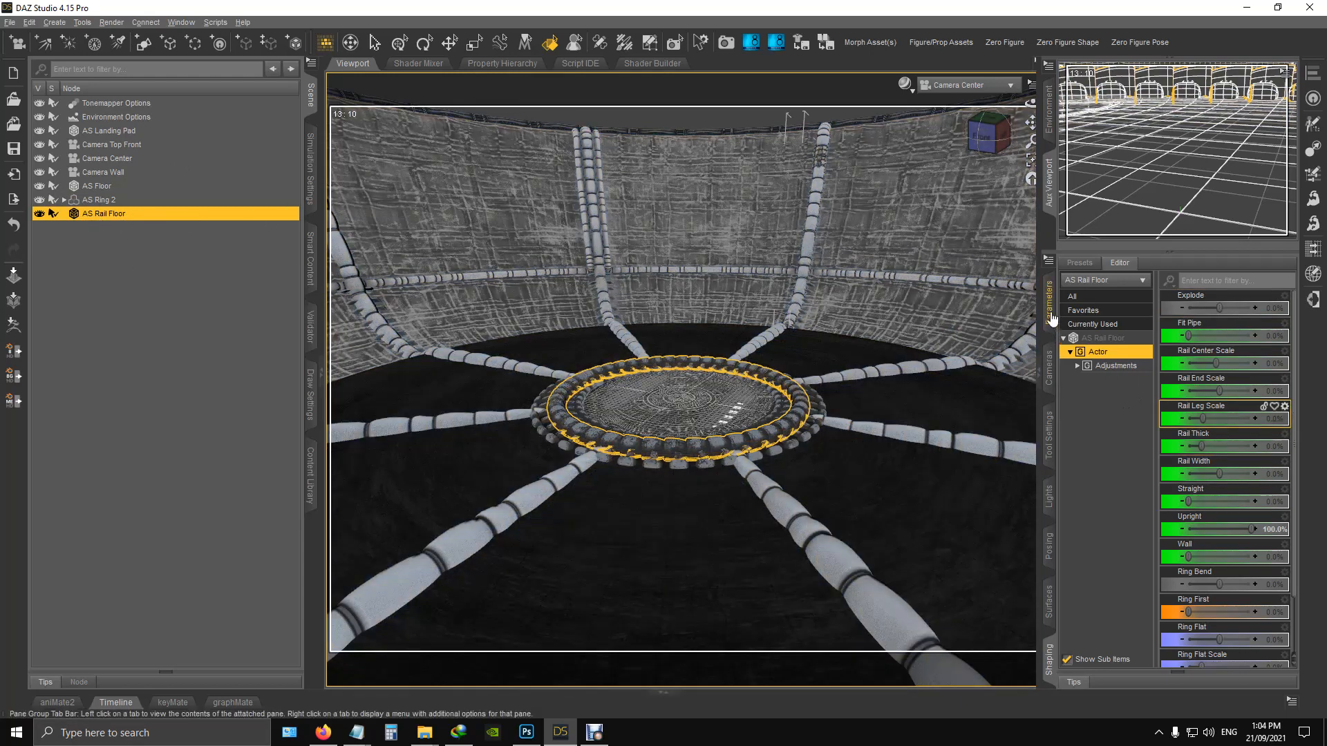
# Step: Rotate the AS Rail Floor about the Y axis to 22.5 degrees
pyautogui.click(1050, 317)
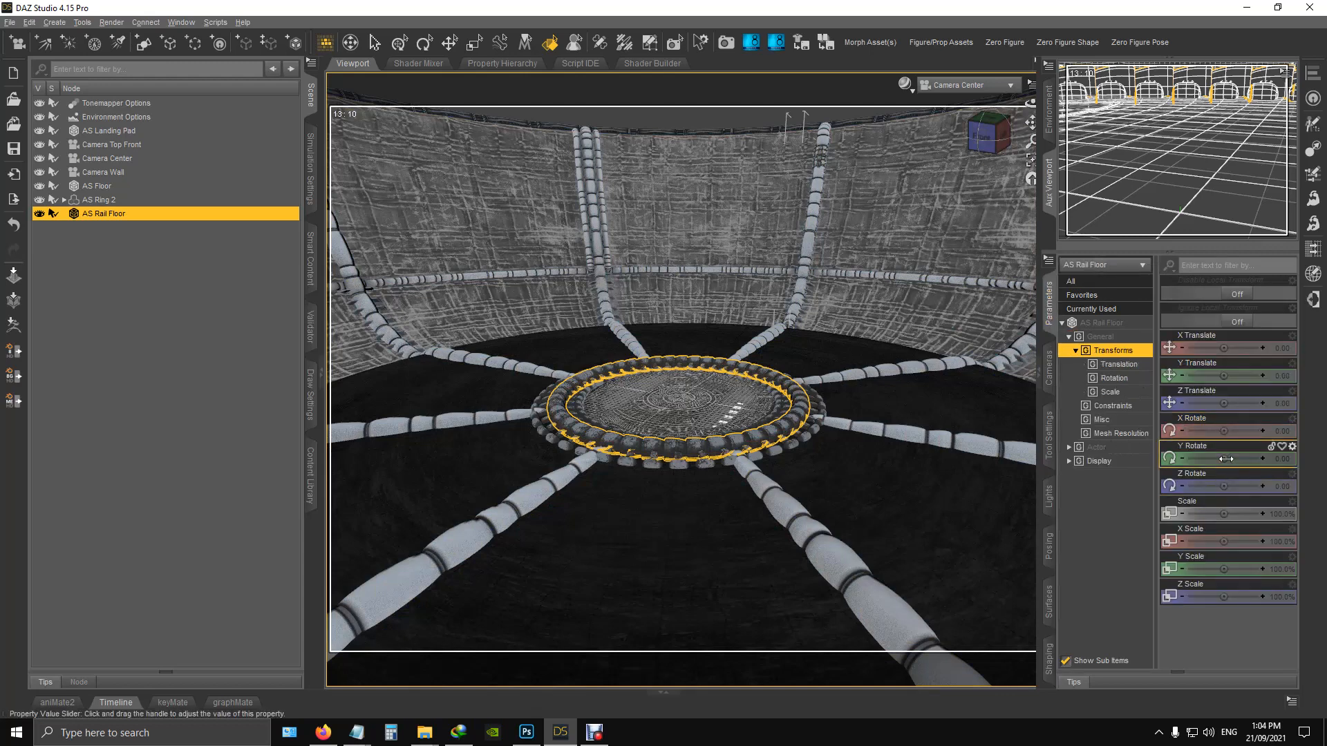
pyautogui.moveTo(1226, 459)
pyautogui.mouseDown()
pyautogui.moveTo(1253, 459)
pyautogui.moveTo(1234, 459)
pyautogui.mouseUp()
pyautogui.click(1275, 462)
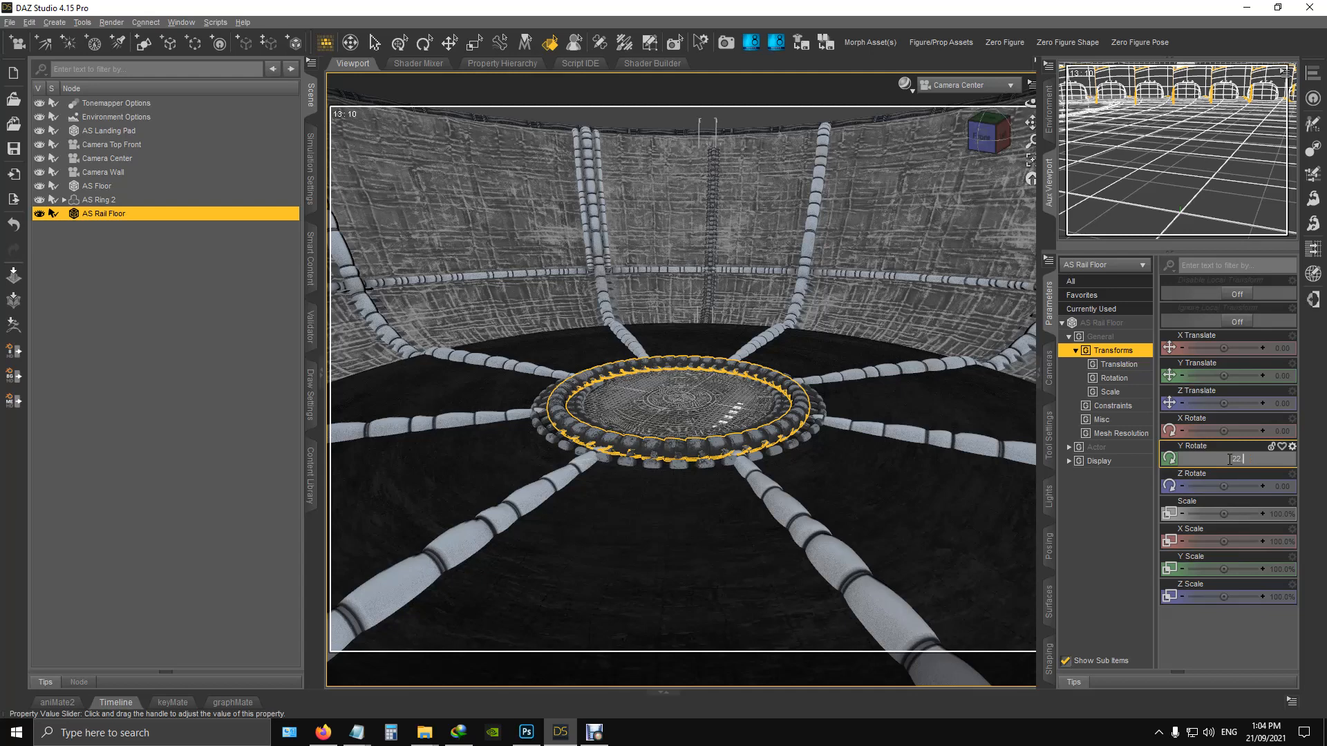
pyautogui.press('Return')
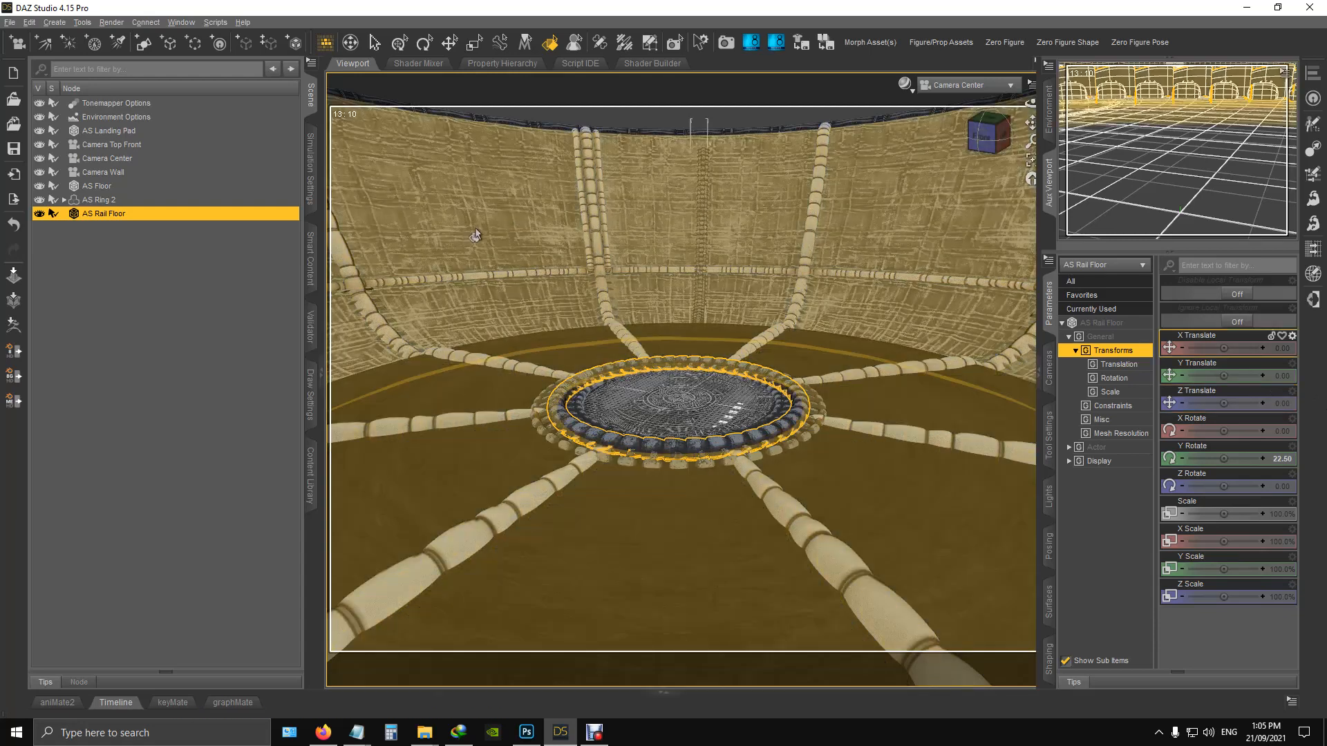
# Step: Create a node instance of the AS Rail Floor with default settings
pyautogui.moveTo(989, 141)
pyautogui.mouseDown()
pyautogui.moveTo(1017, 148)
pyautogui.moveTo(996, 138)
pyautogui.mouseUp()
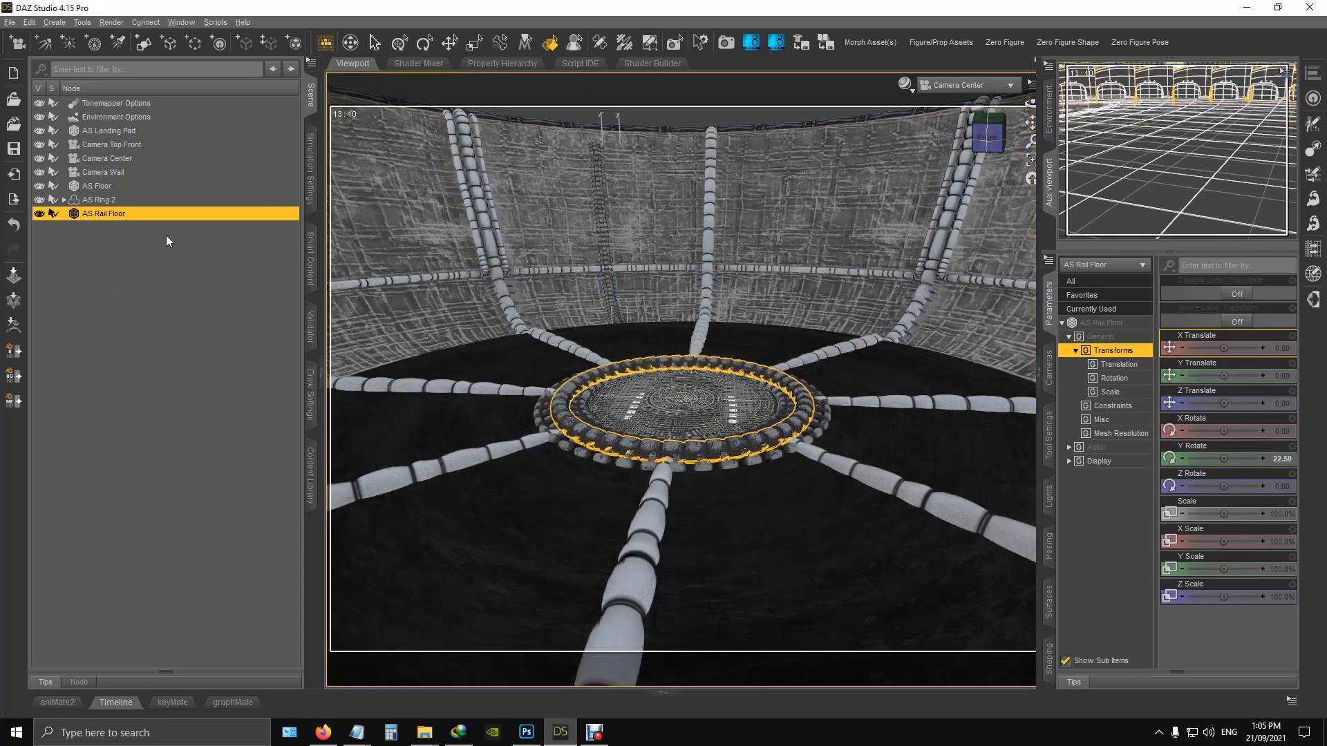
pyautogui.click(105, 202)
pyautogui.click(66, 200)
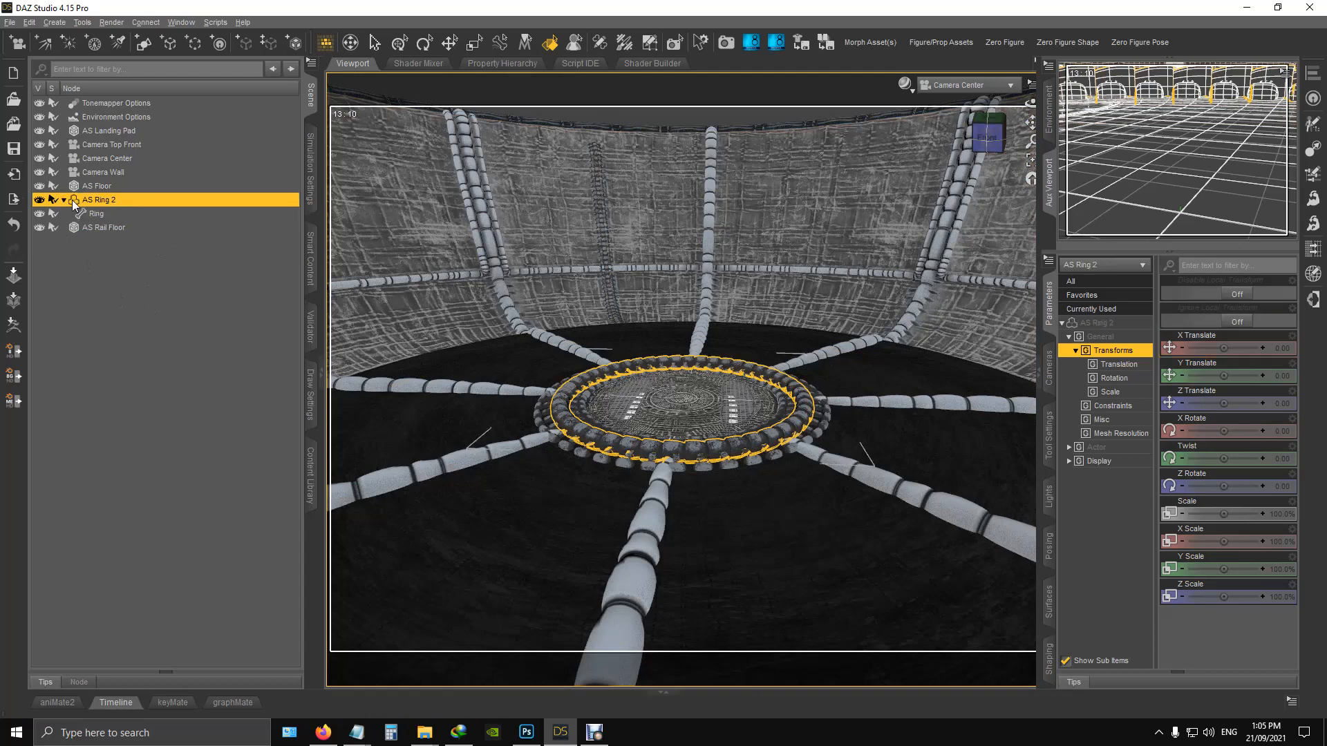
pyautogui.click(107, 228)
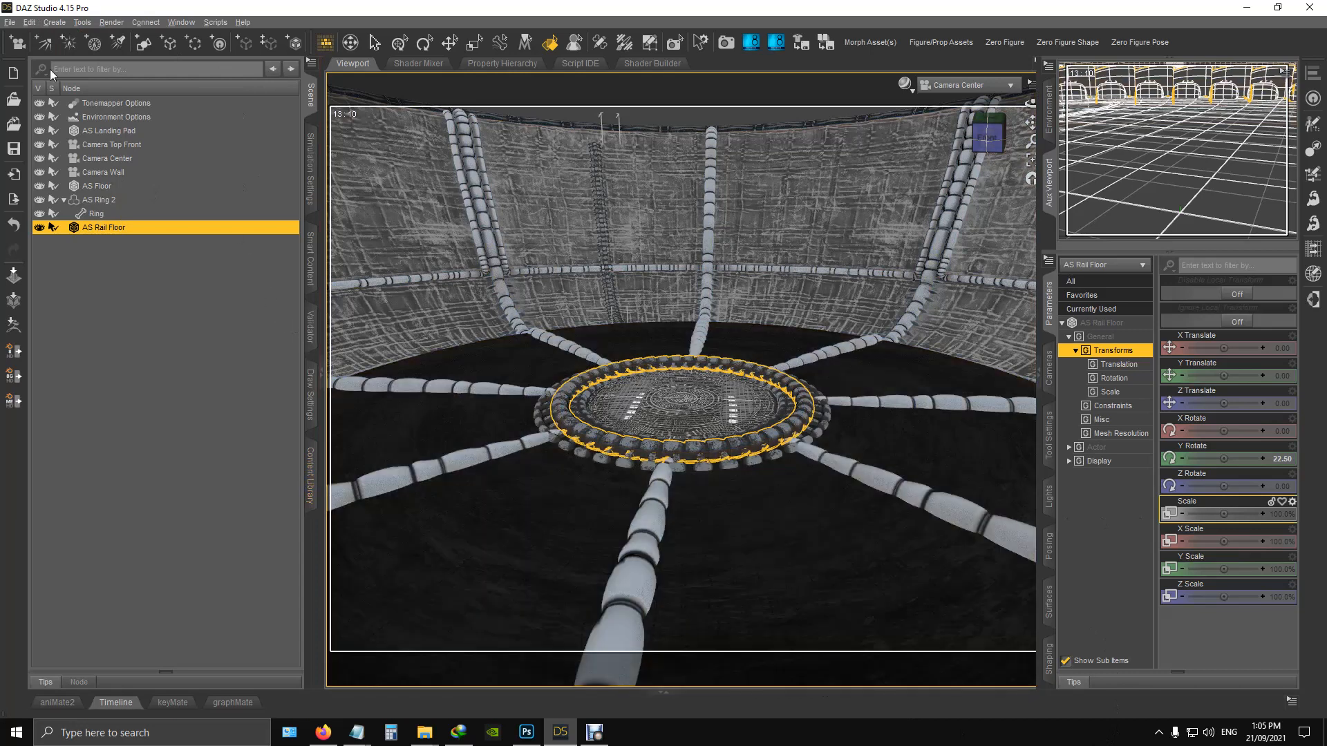
pyautogui.click(64, 23)
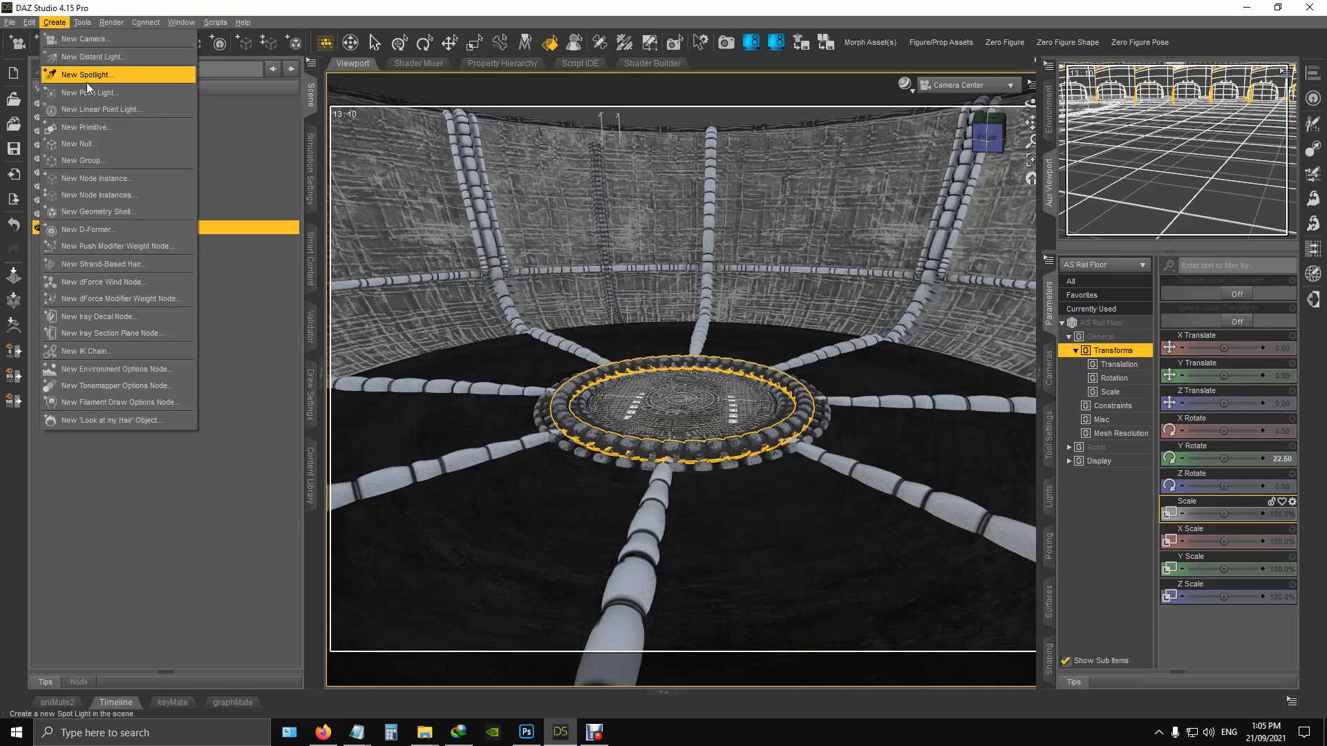
pyautogui.click(88, 179)
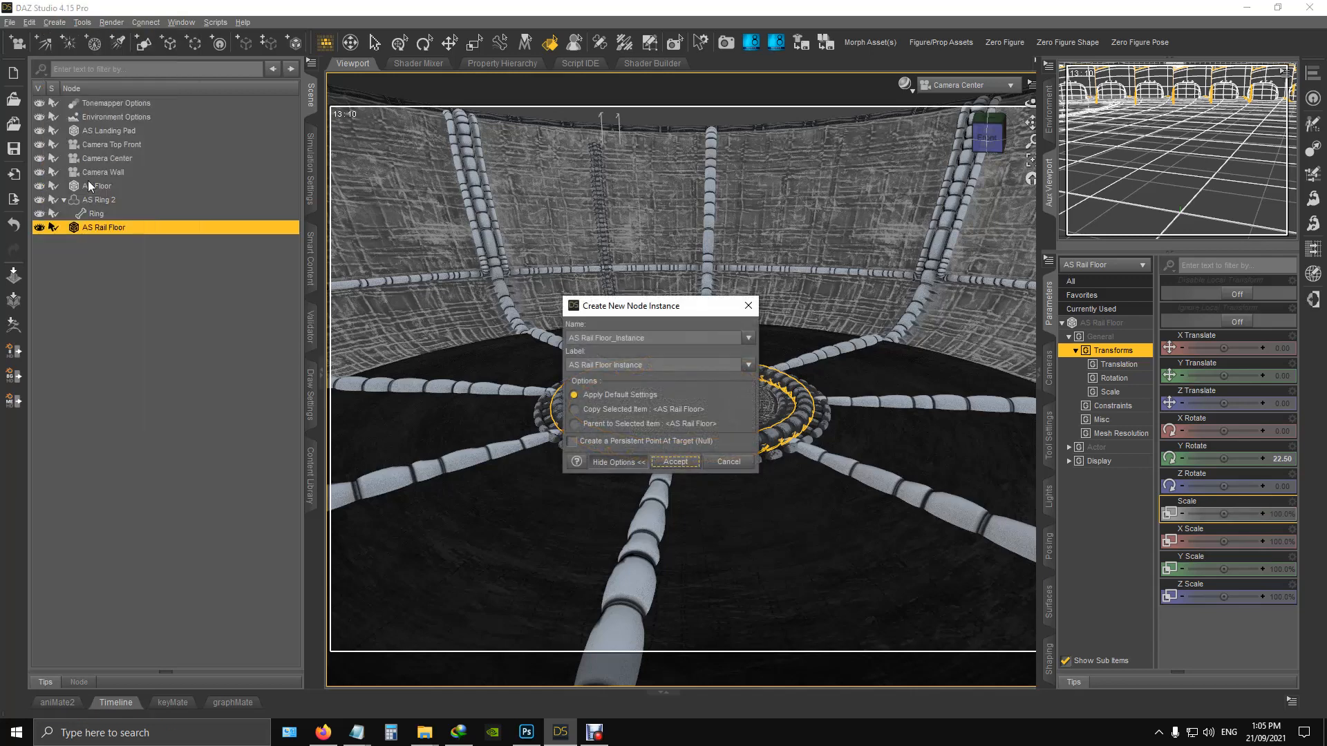
pyautogui.click(674, 461)
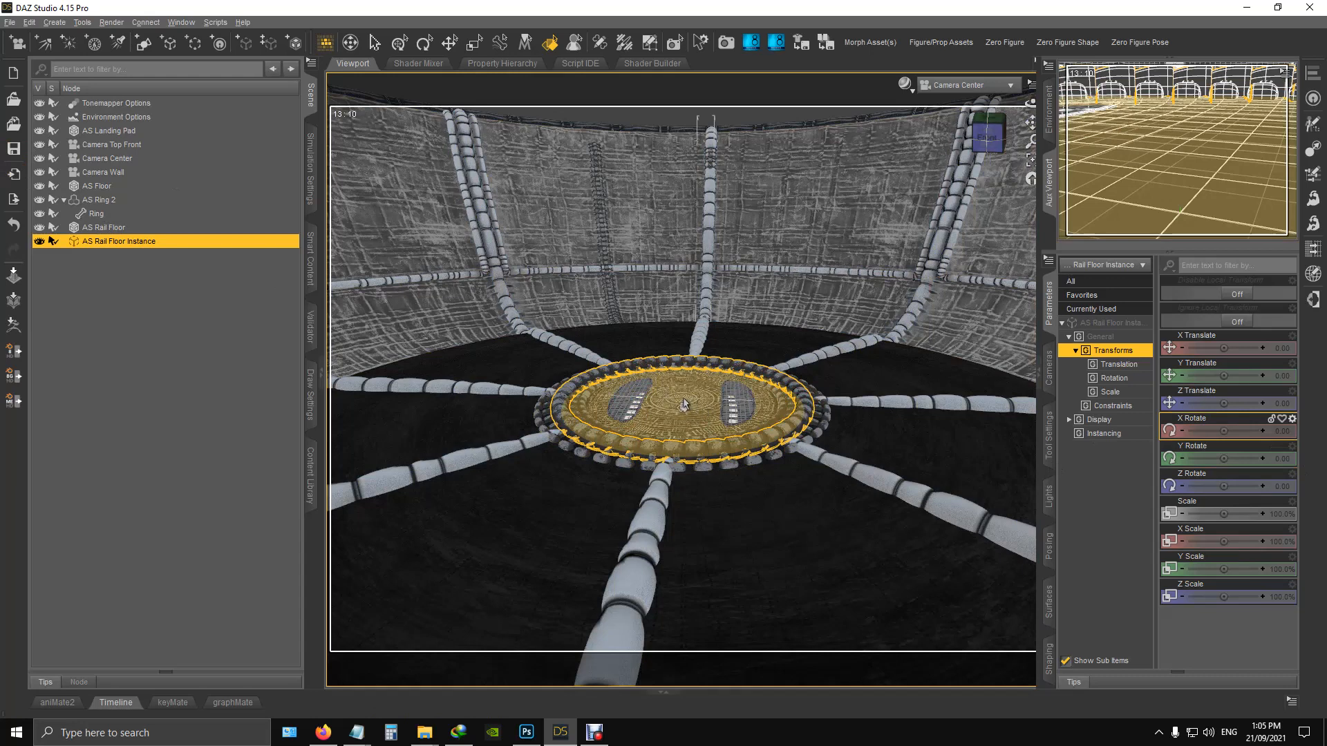
# Step: Try a Y rotation of 45 degrees on the AS Rail Floor Instance, and finish with -22.5 degrees
pyautogui.click(1280, 459)
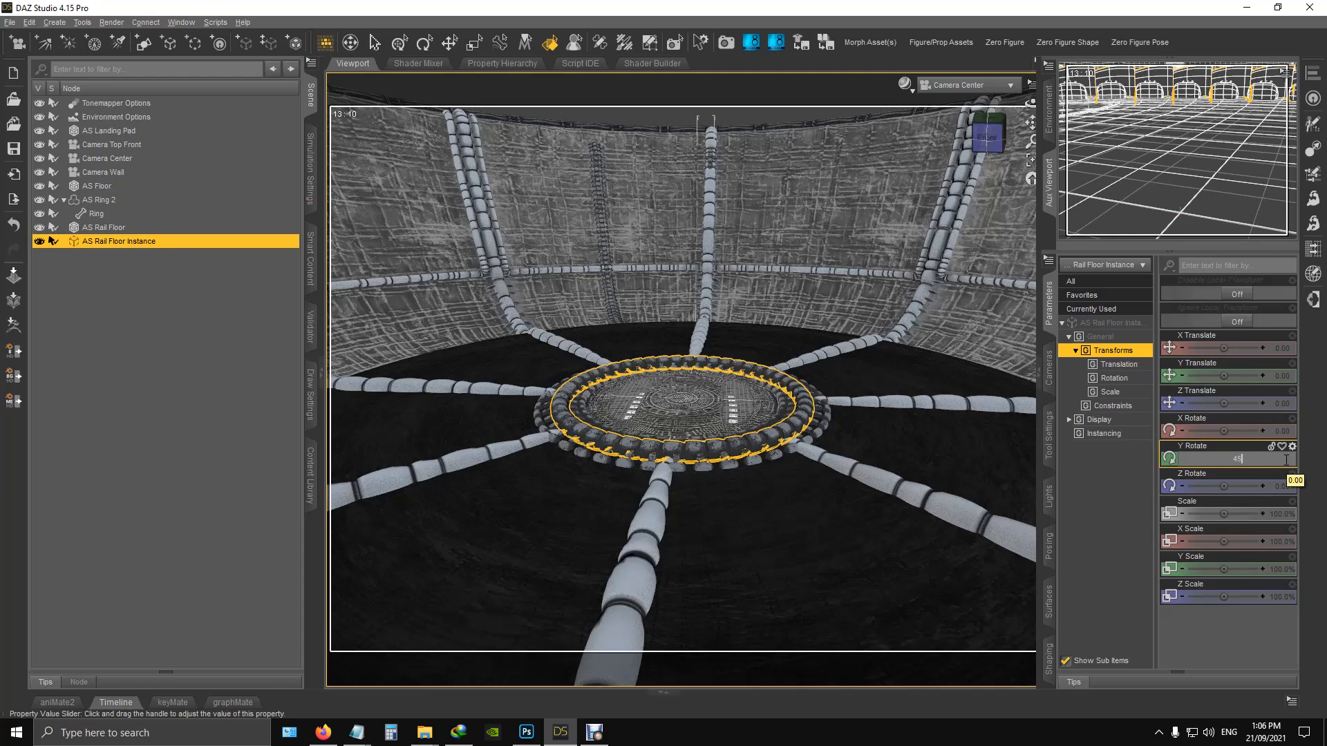
pyautogui.press('Return')
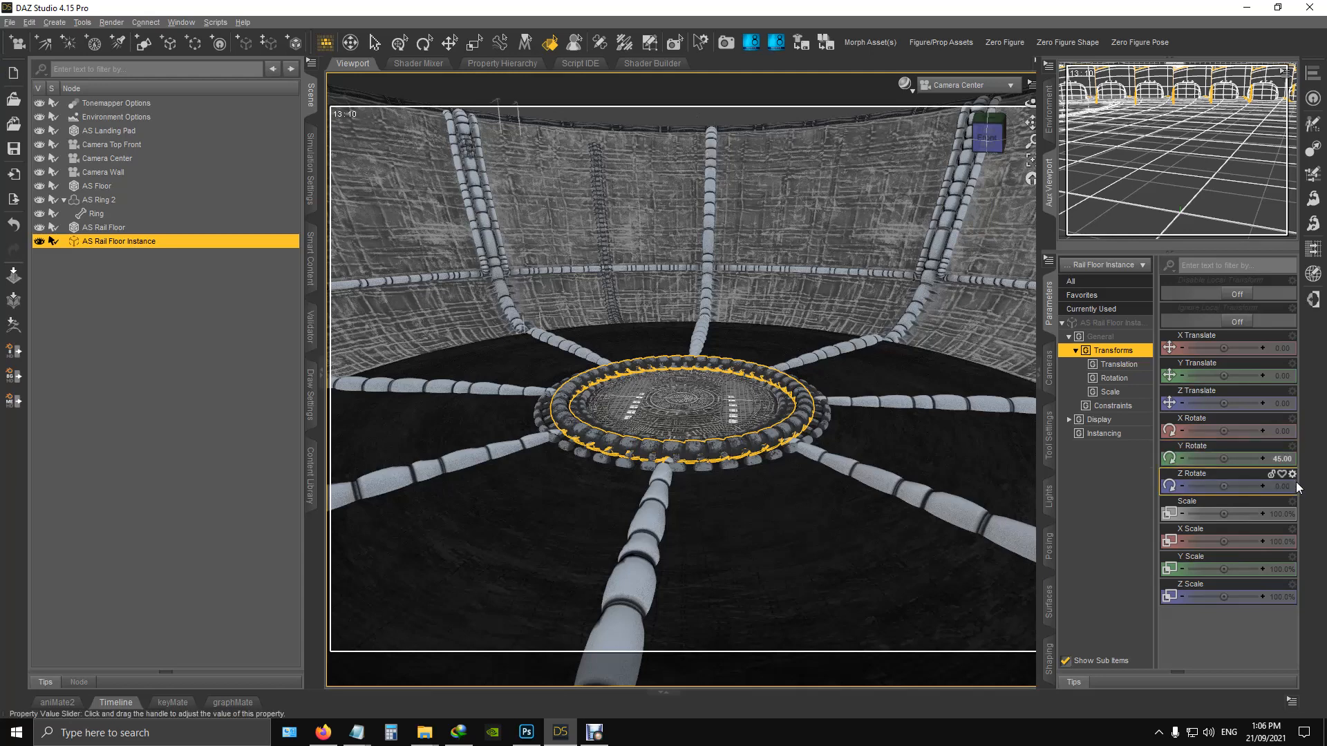
pyautogui.click(1286, 463)
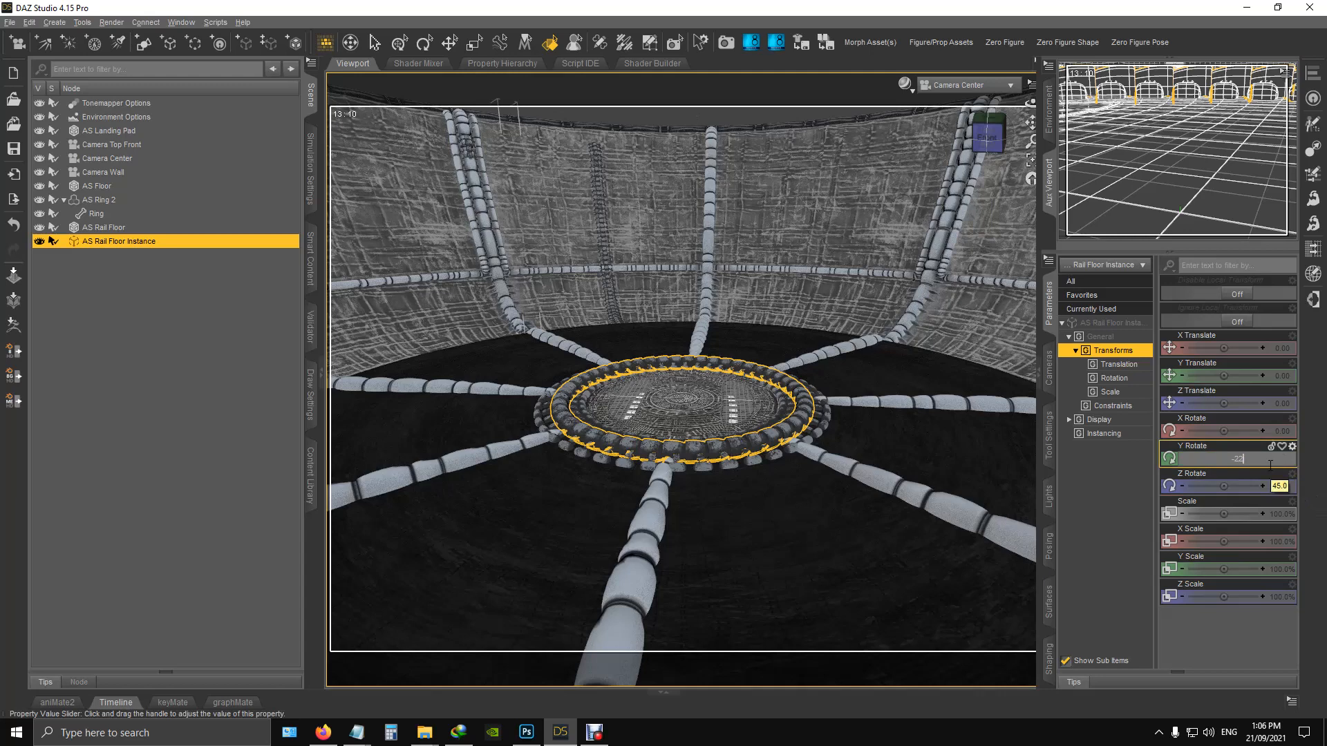
pyautogui.write('-22.5')
pyautogui.press('Return')
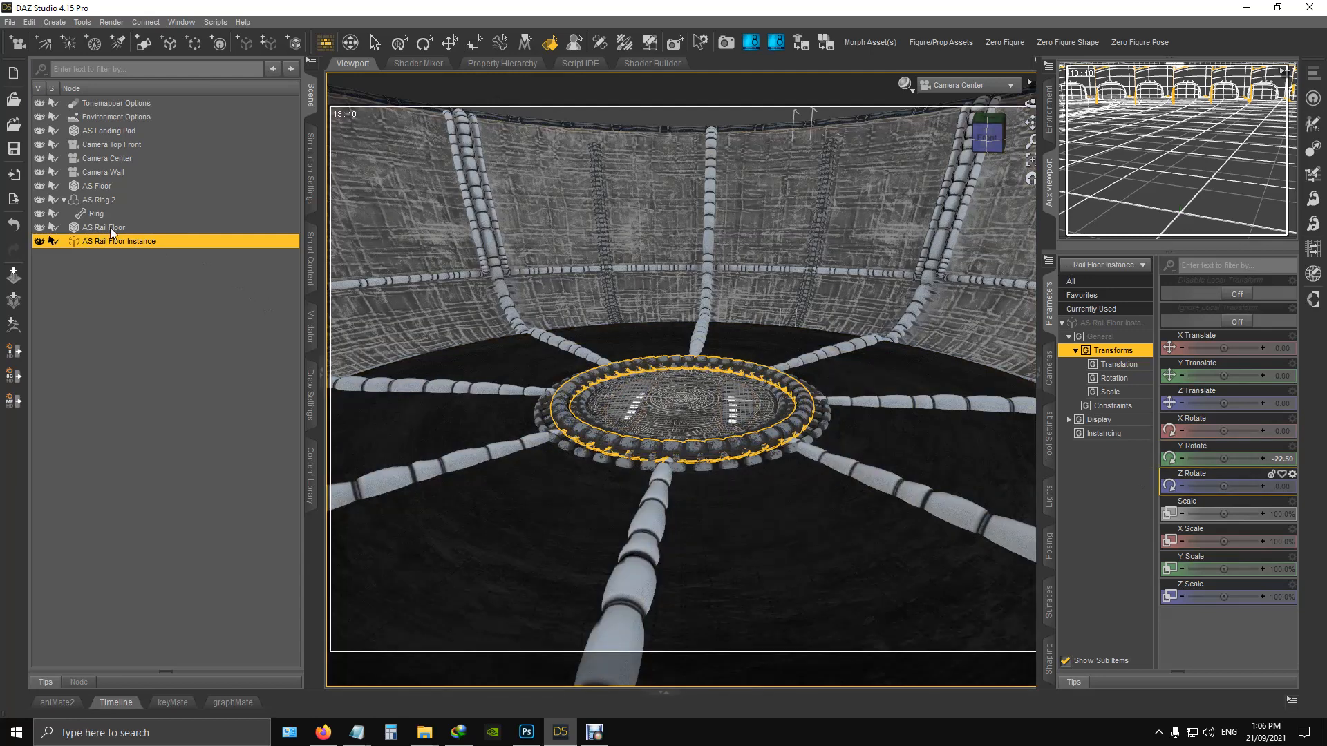
# Step: Create a second node instance of the AS Rail Floor and set its Y rotation to 67.5 degrees
pyautogui.click(111, 228)
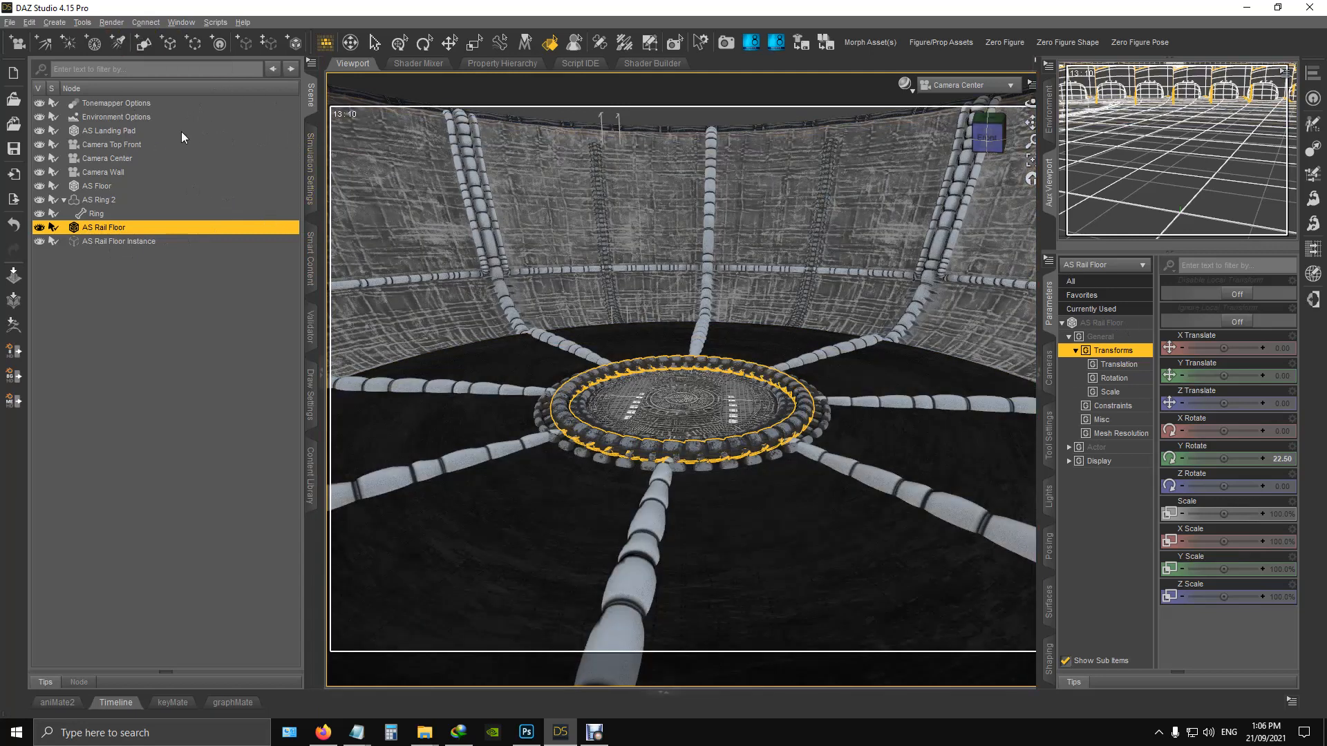
pyautogui.click(54, 23)
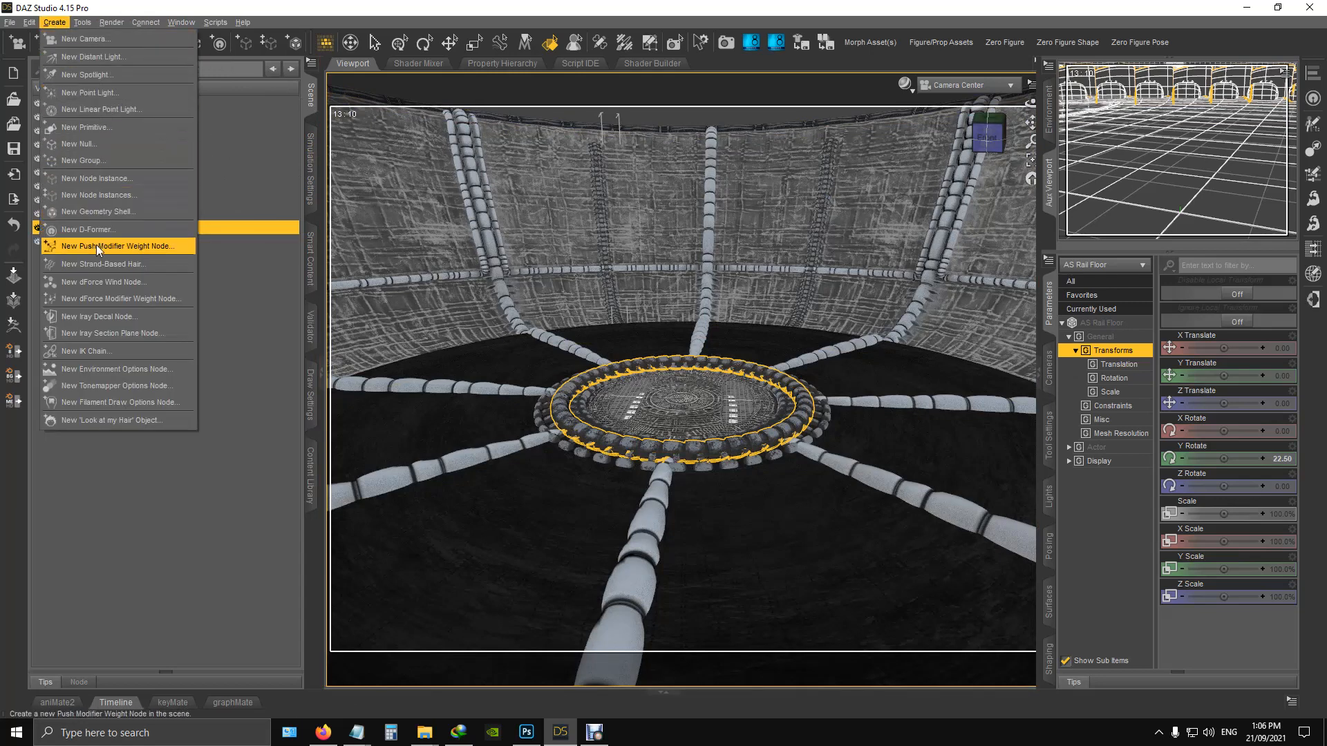
pyautogui.click(97, 179)
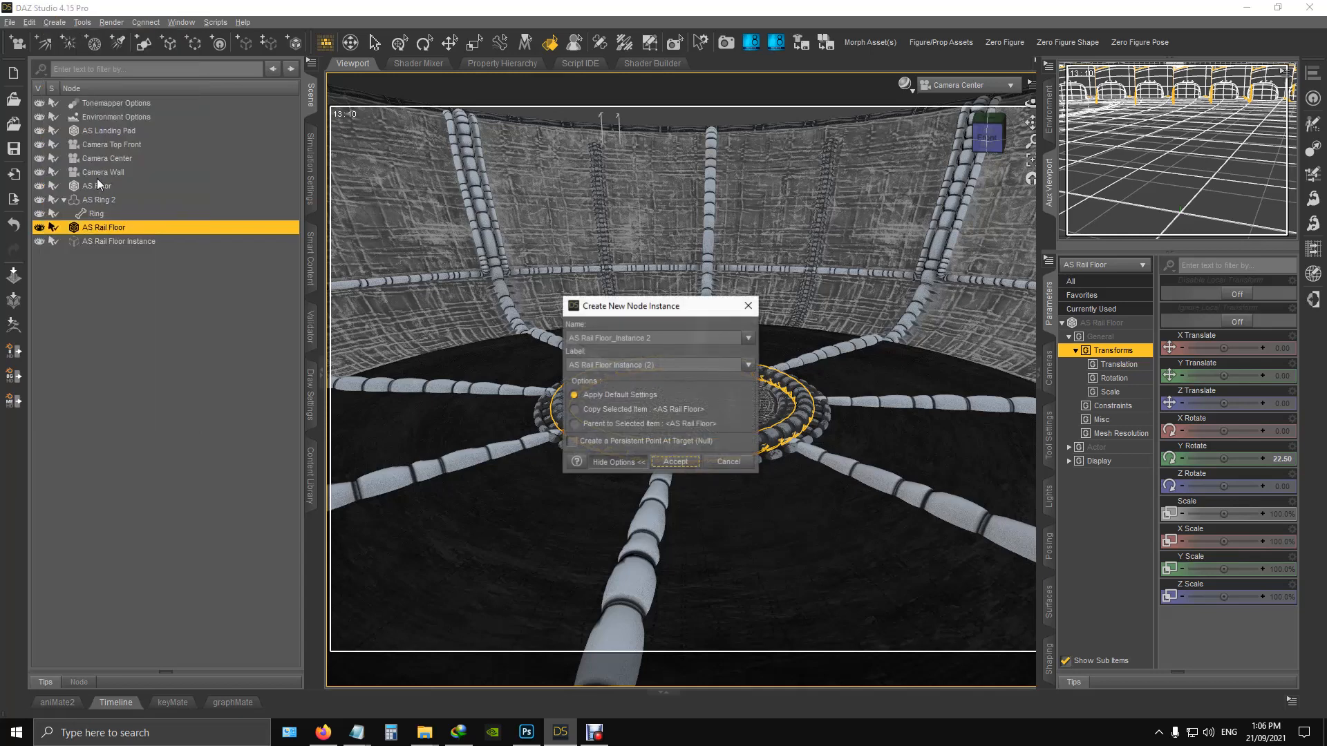
pyautogui.click(674, 462)
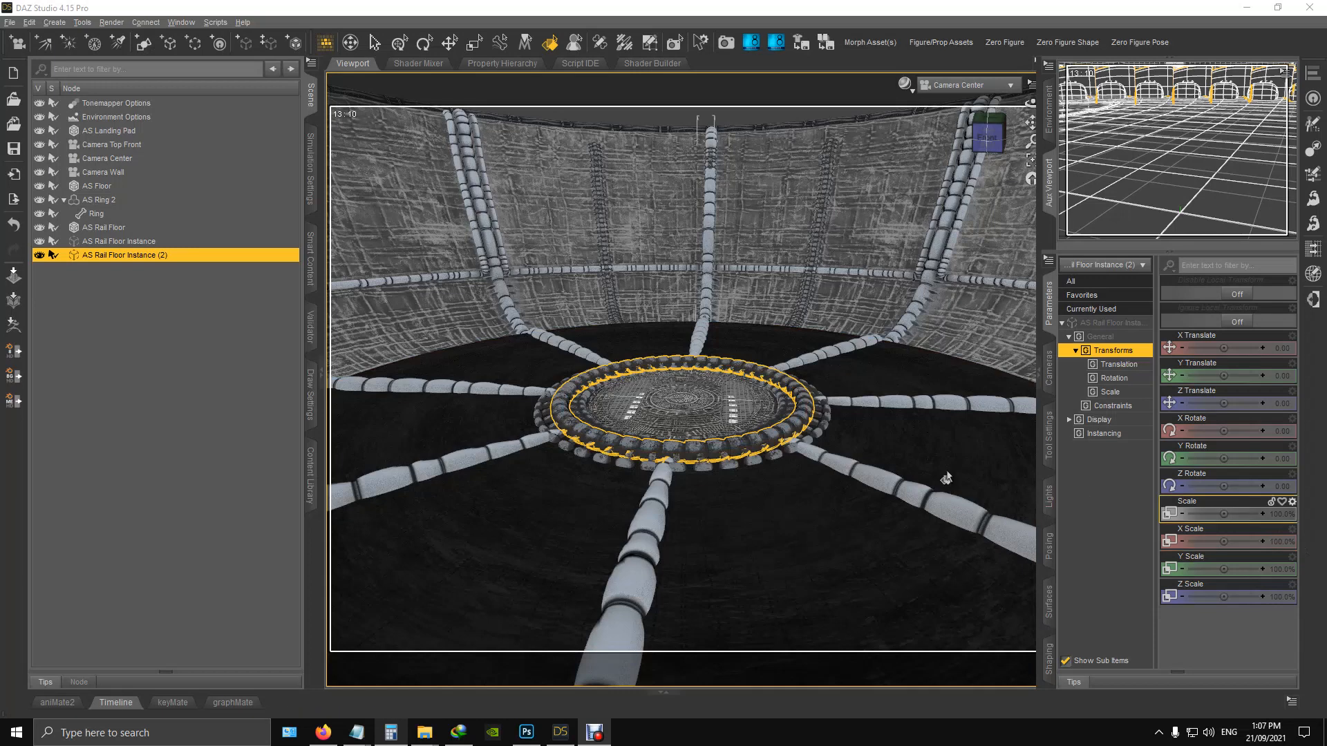
pyautogui.click(1287, 461)
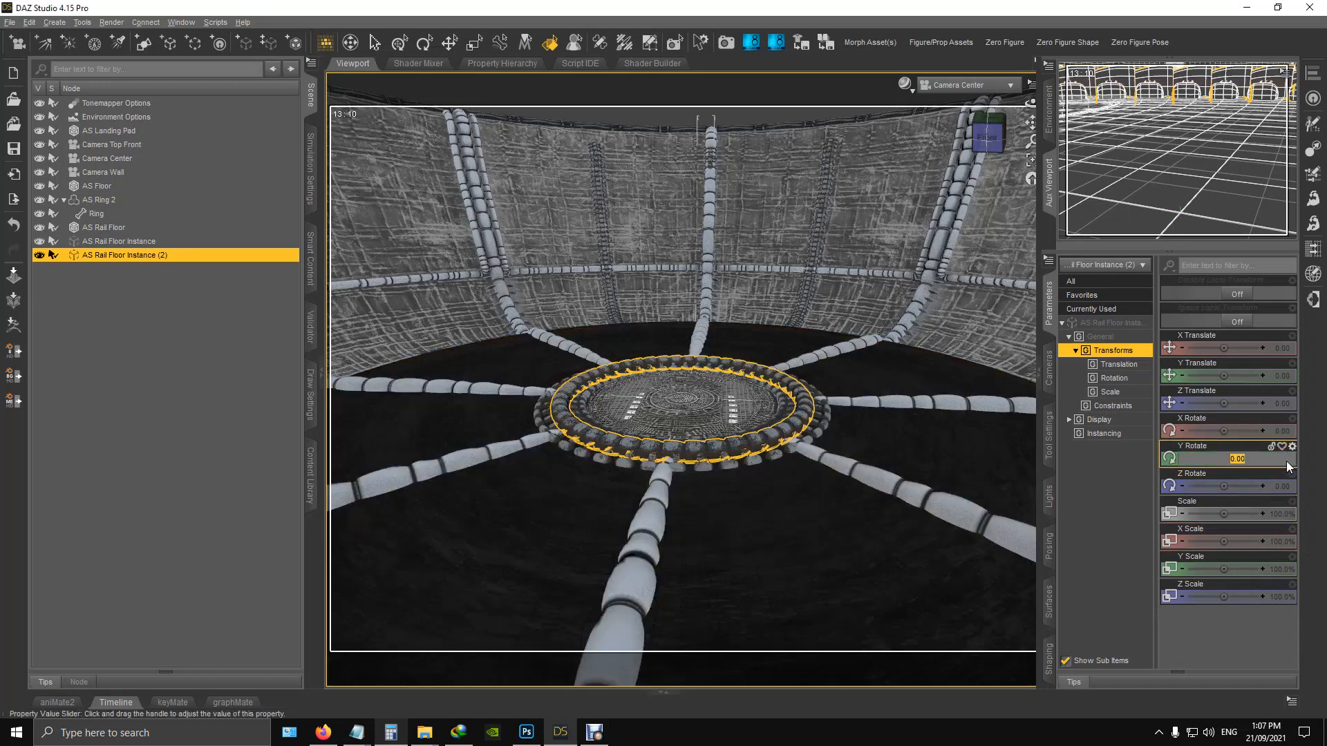
pyautogui.write('67.5')
pyautogui.press('Return')
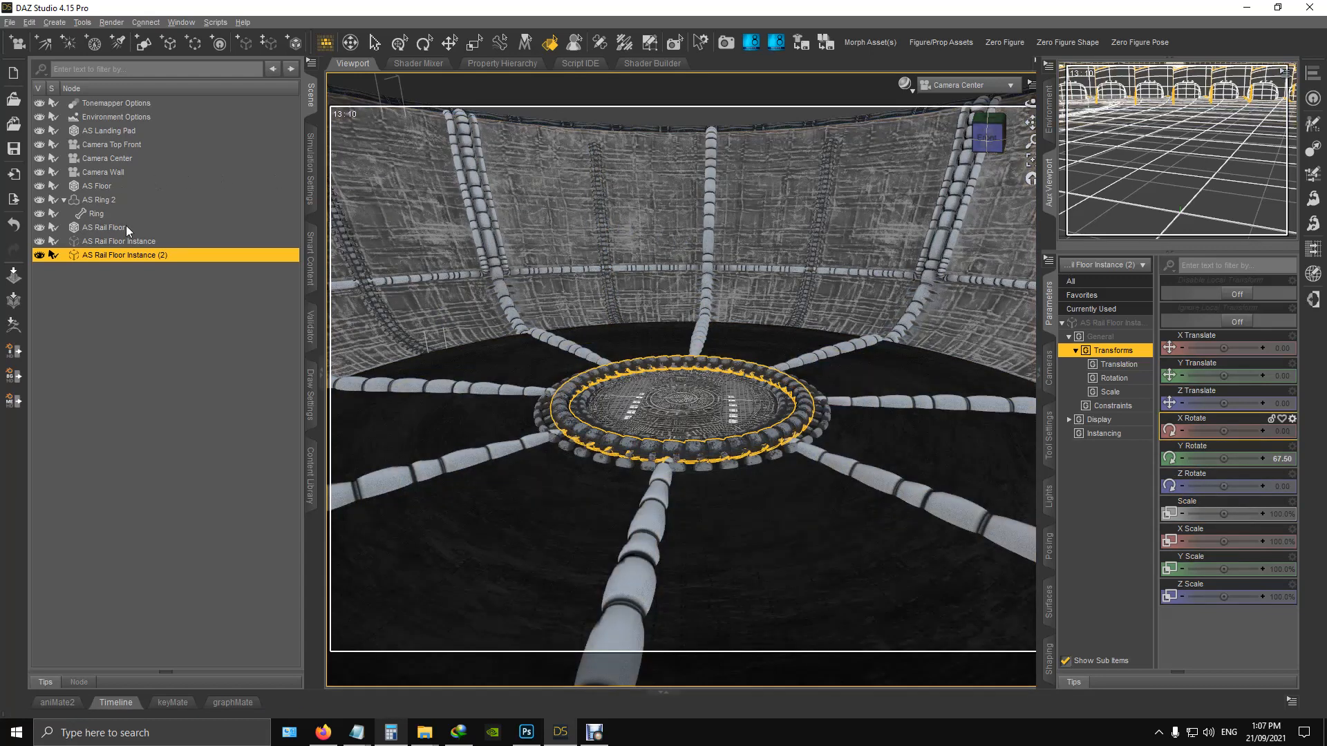
# Step: Create a third node instance of the AS Rail Floor with default settings and set its Y rotation to -67.5 degrees
pyautogui.click(114, 225)
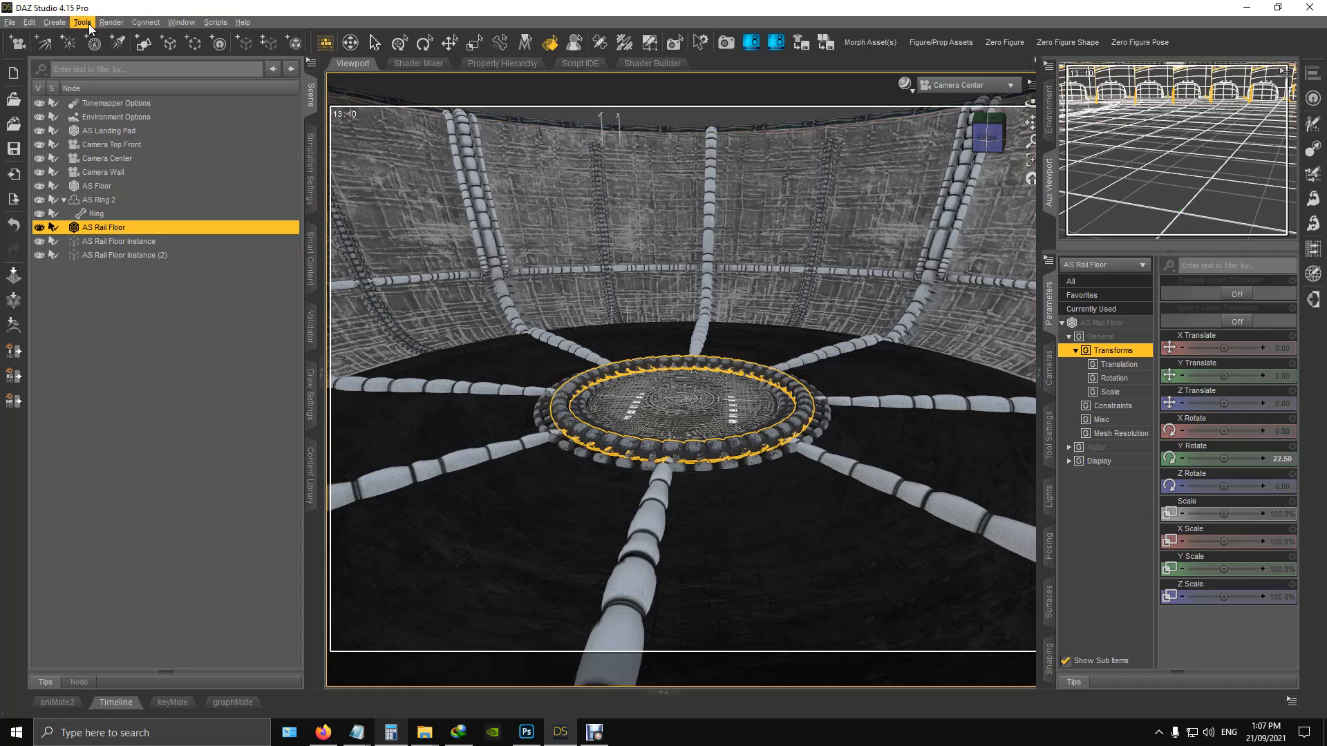
pyautogui.click(65, 23)
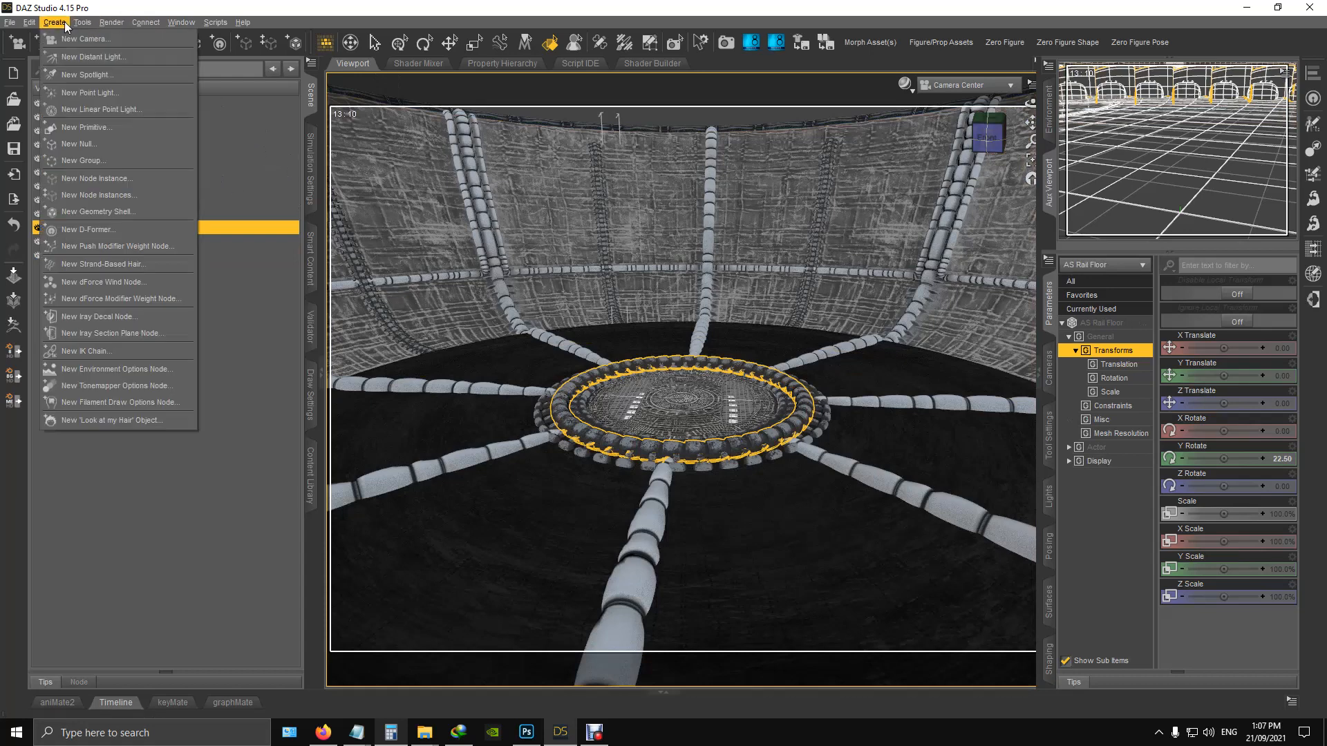
pyautogui.click(87, 180)
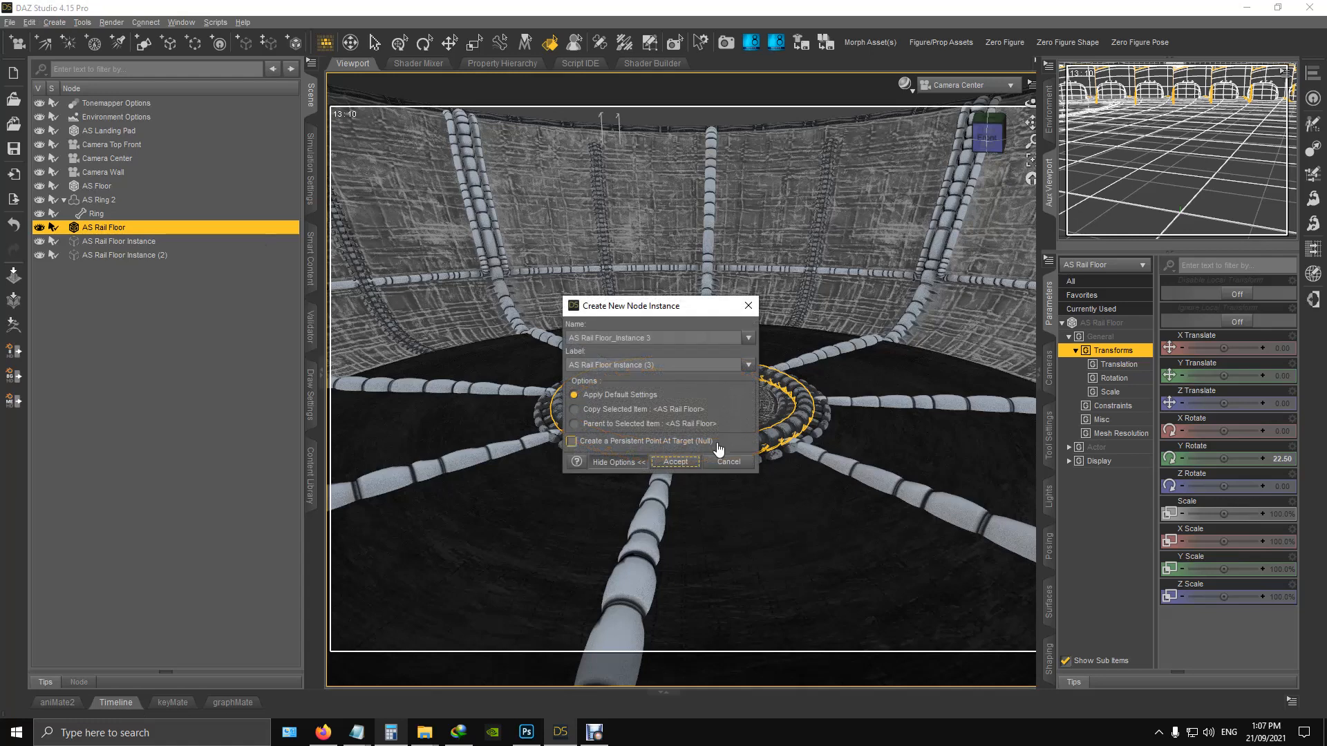
pyautogui.click(683, 466)
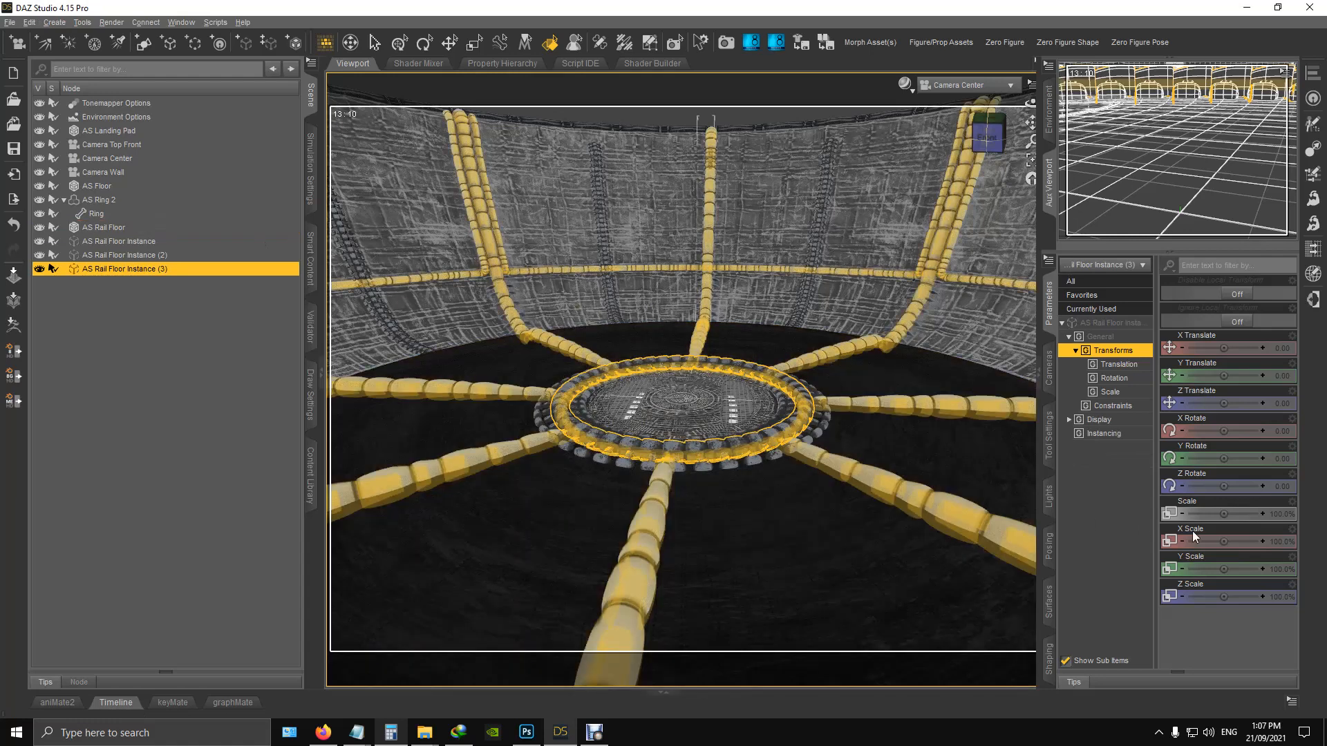
pyautogui.click(1288, 462)
pyautogui.press('BackSpace')
pyautogui.write('-67.5')
pyautogui.press('Return')
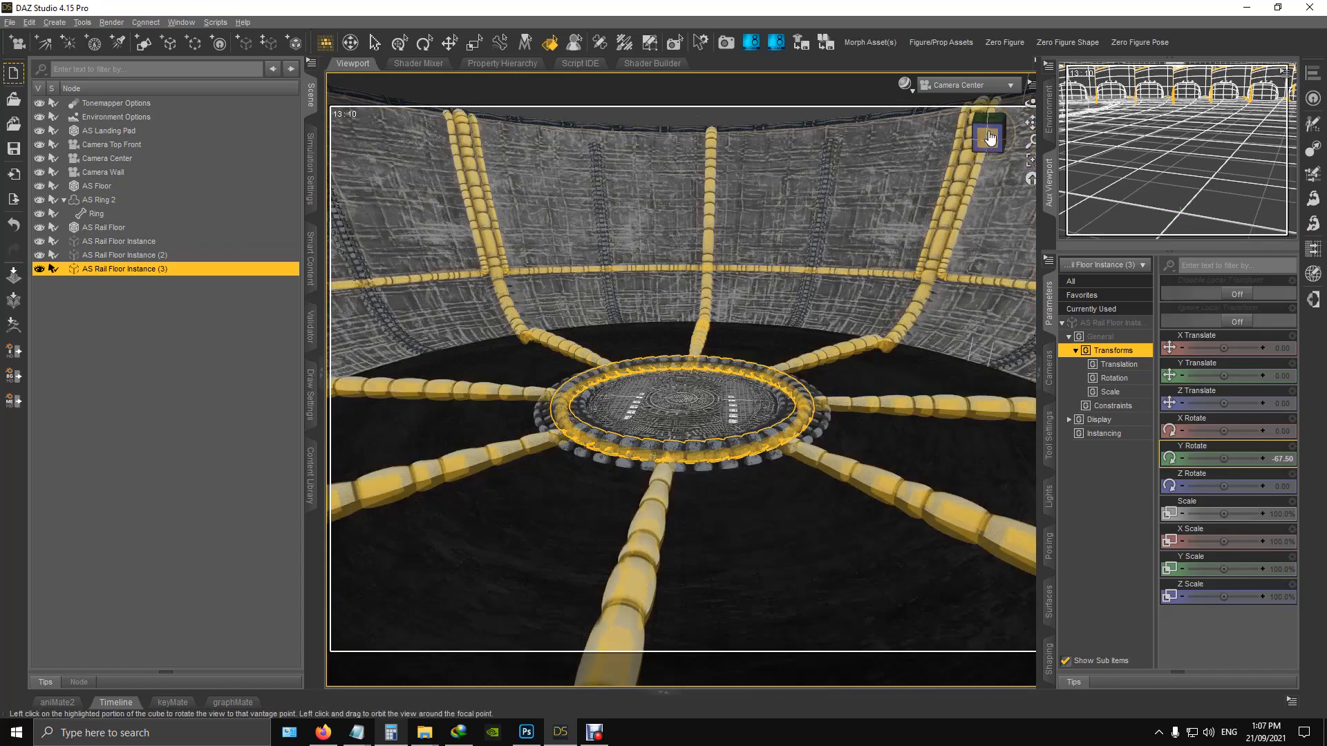
# Step: Load a second AS Ring 2 prop from the Alien Station content folder into the scene
pyautogui.moveTo(989, 139)
pyautogui.mouseDown()
pyautogui.moveTo(1020, 148)
pyautogui.moveTo(988, 139)
pyautogui.mouseUp()
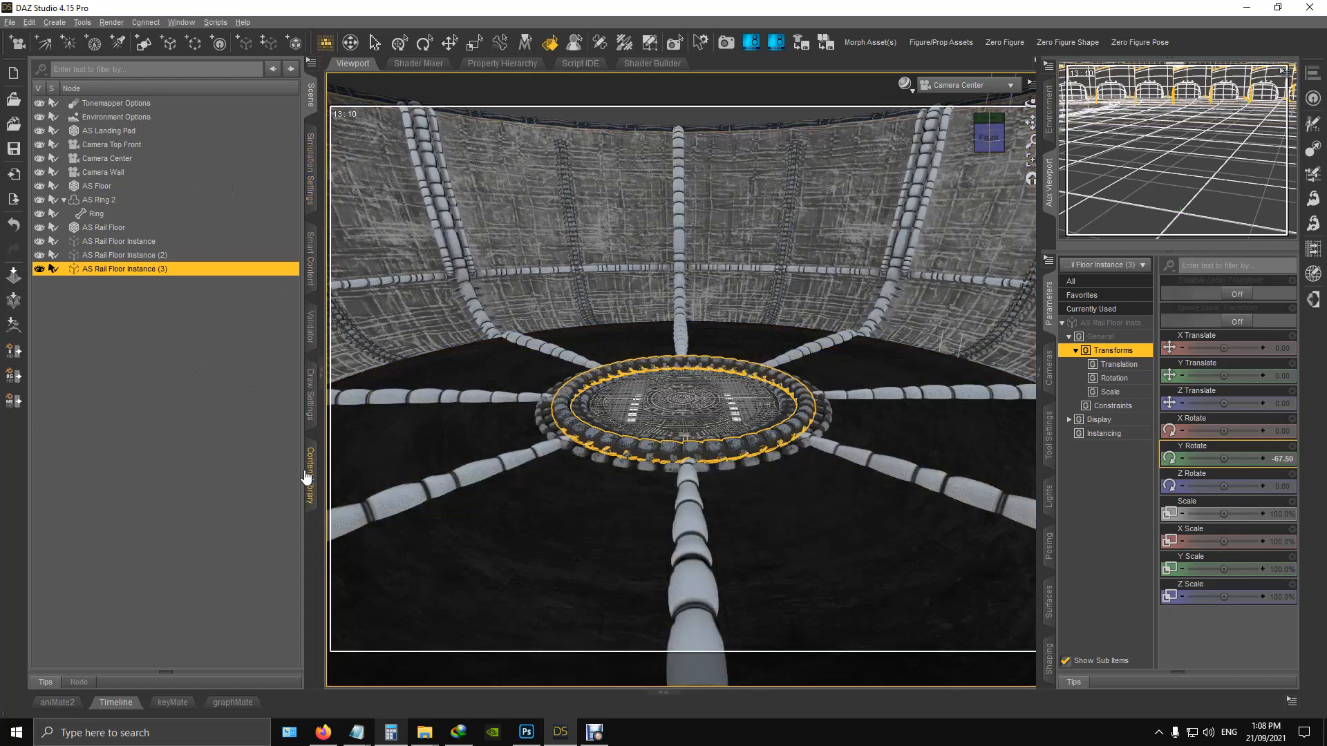
pyautogui.click(310, 476)
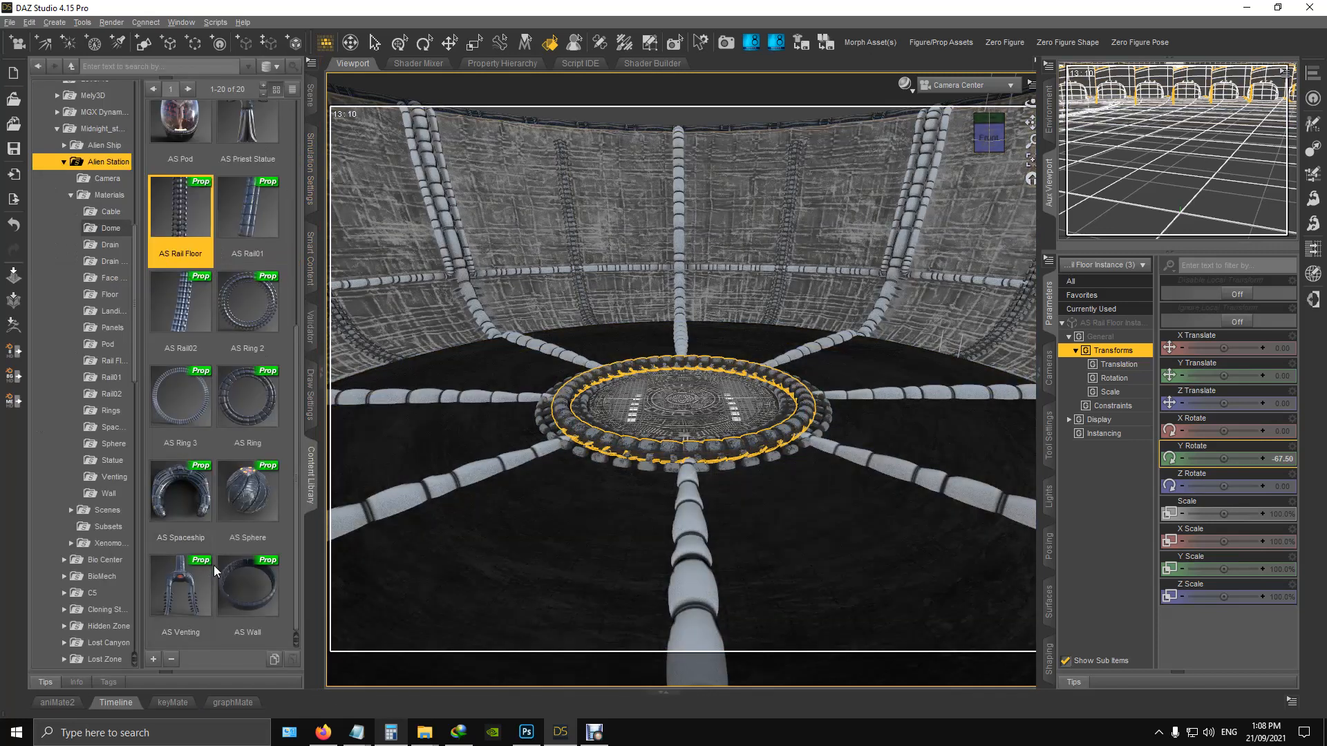
pyautogui.moveTo(266, 299)
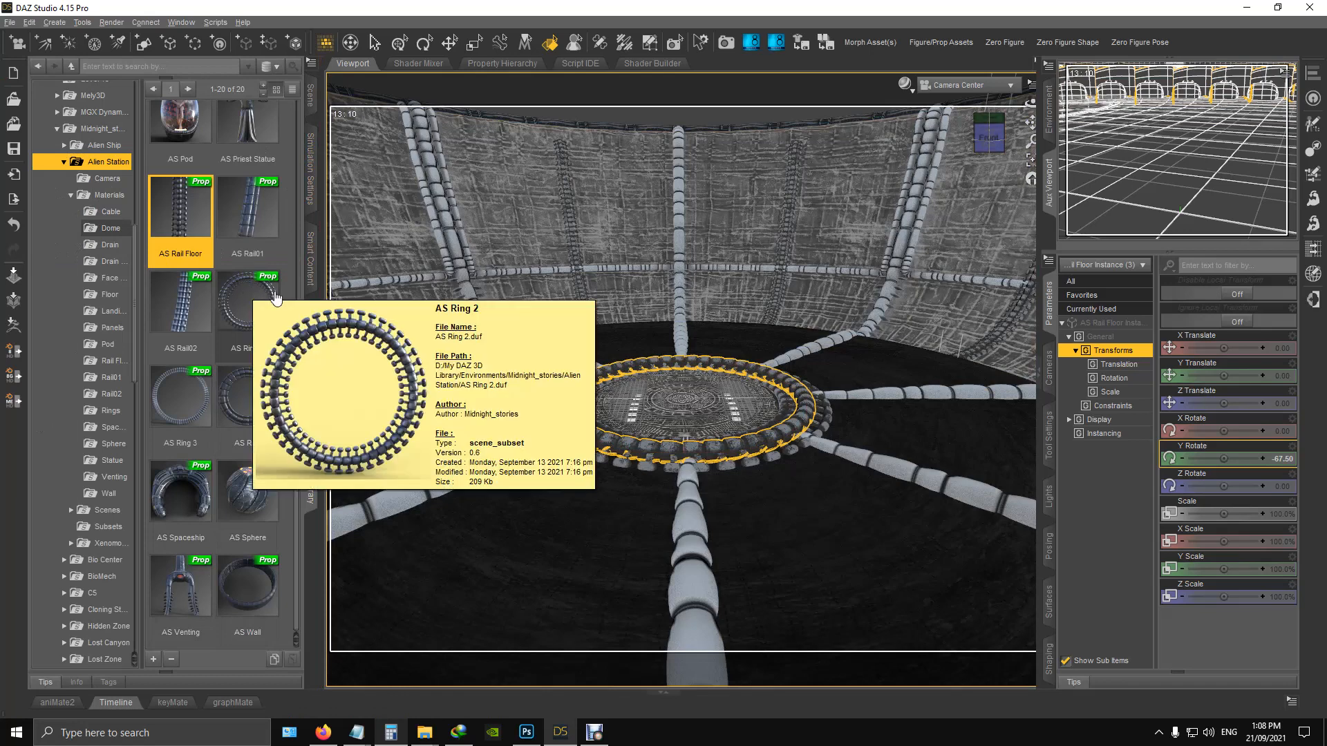
pyautogui.click(270, 302)
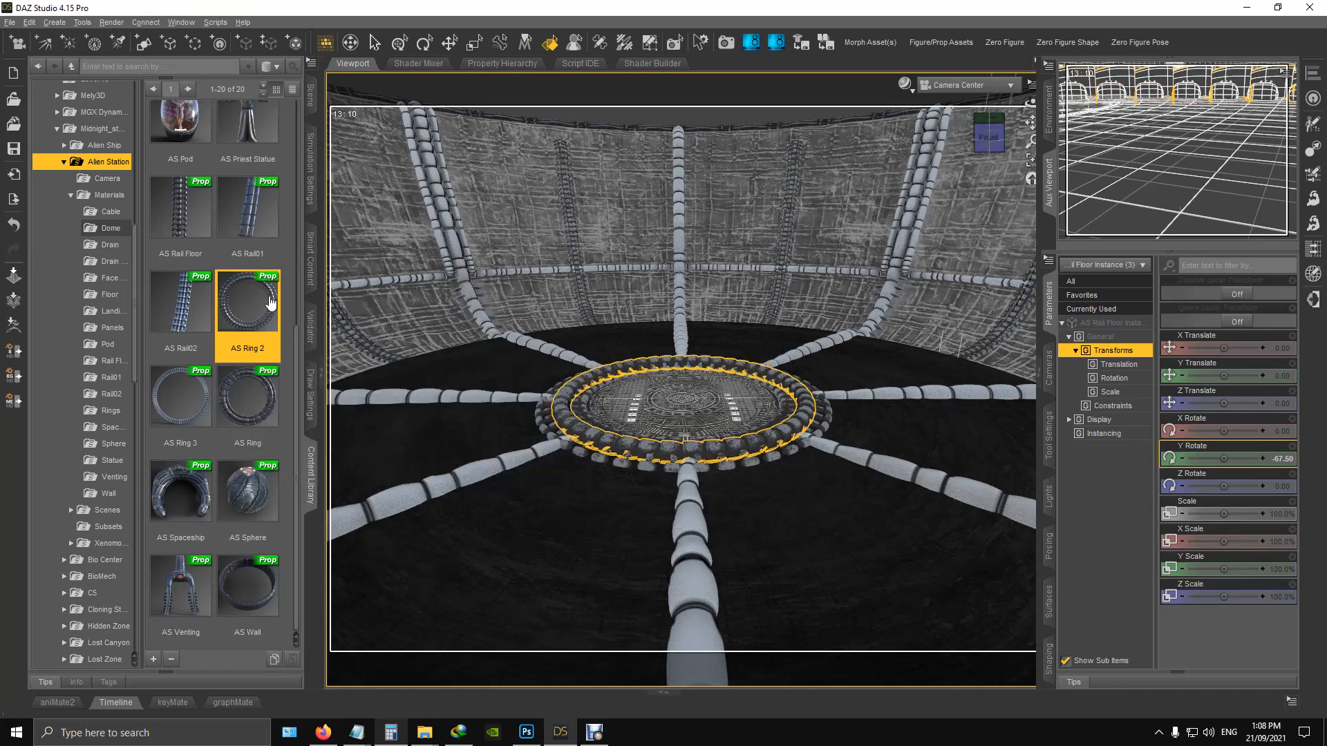
pyautogui.moveTo(270, 309)
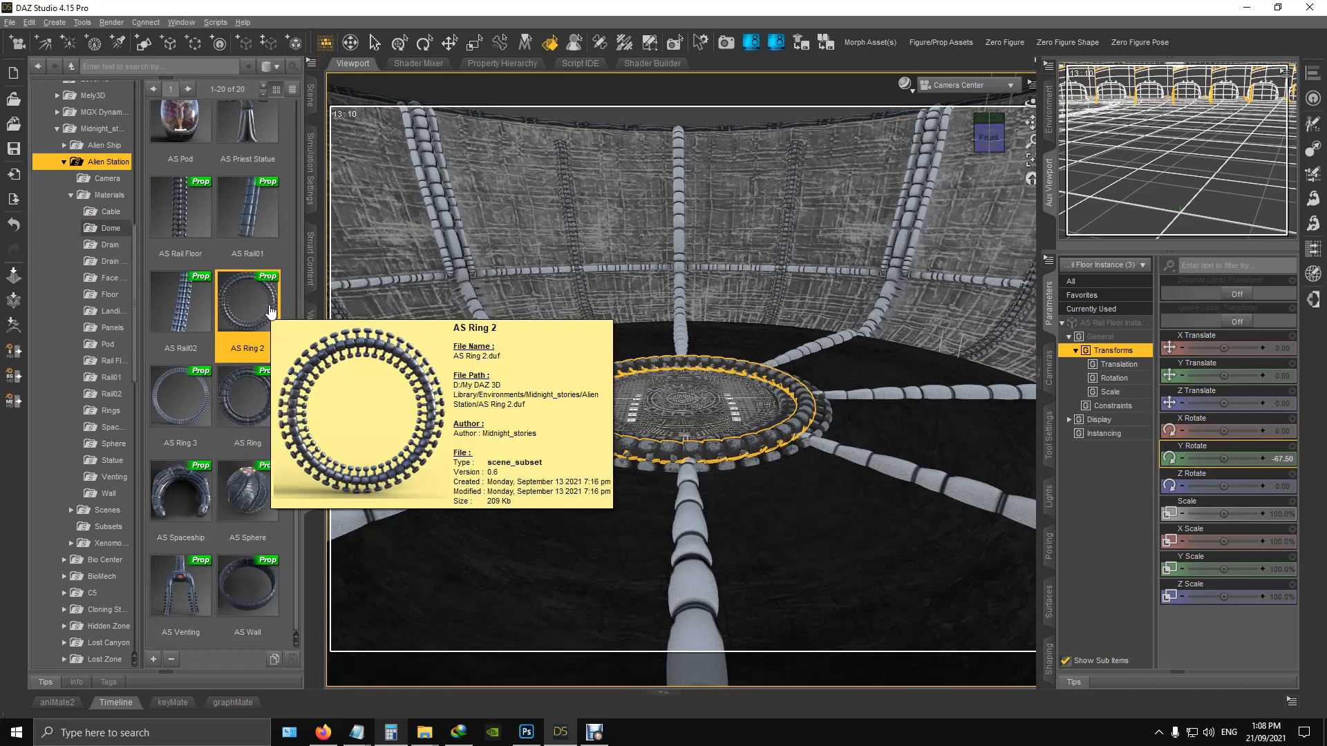
pyautogui.doubleClick(270, 313)
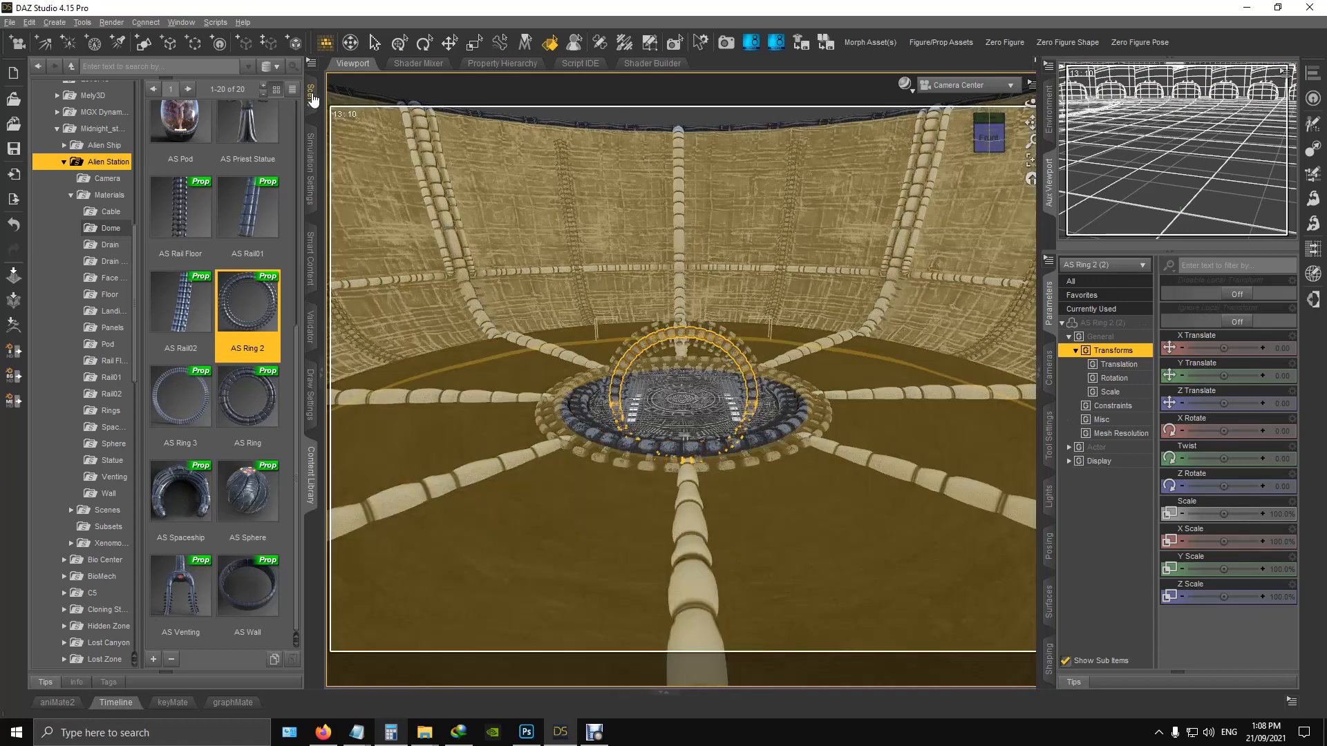
# Step: Fit the second AS Ring 2 to the wall by setting its Fit Wall shaping value to 100%
pyautogui.click(310, 97)
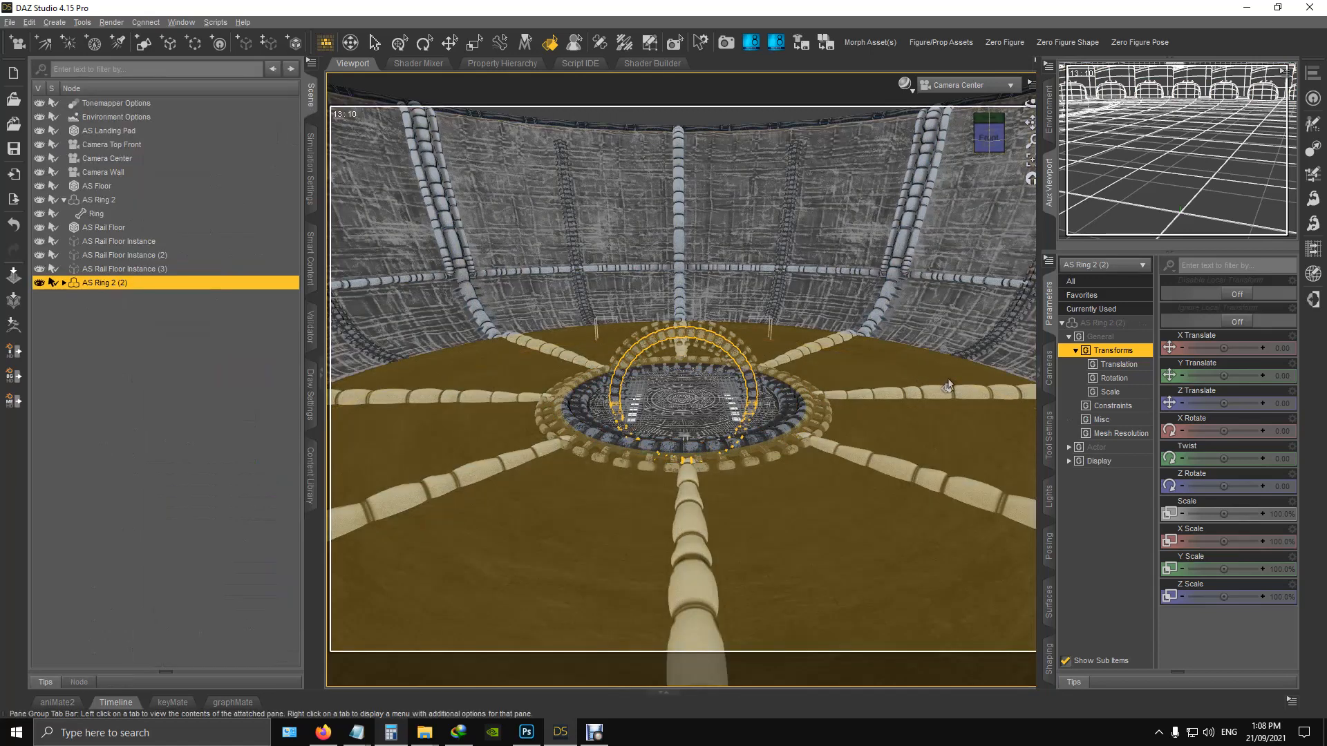
pyautogui.click(1049, 659)
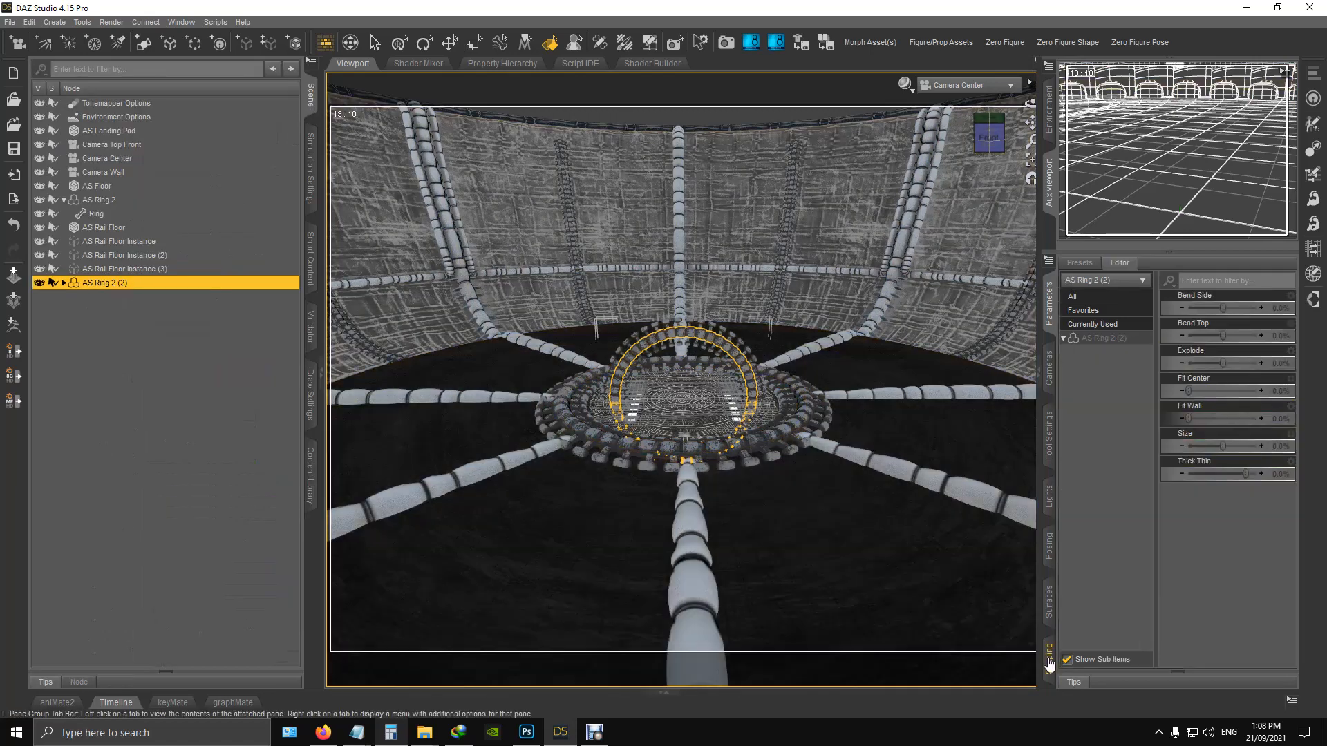
pyautogui.moveTo(1187, 418); pyautogui.dragTo(1322, 441)
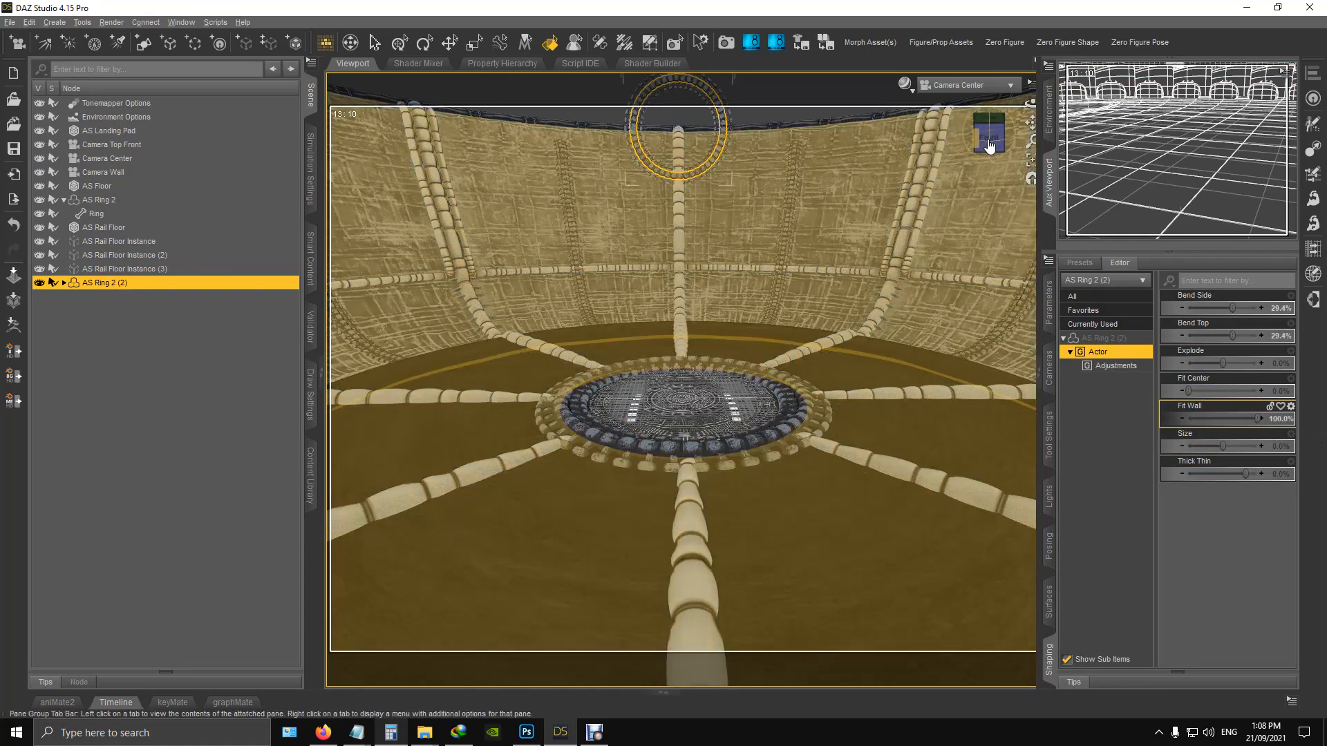
pyautogui.moveTo(981, 134); pyautogui.dragTo(1029, 103)
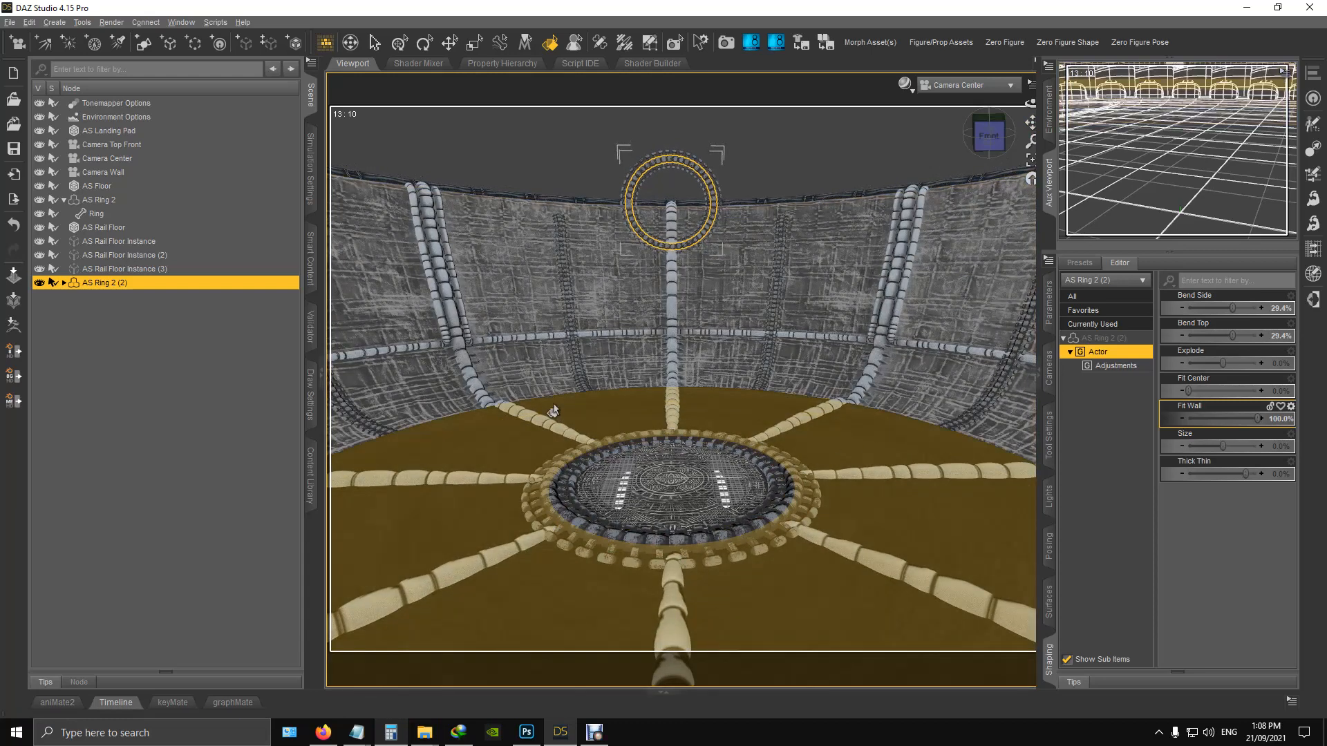
pyautogui.click(64, 283)
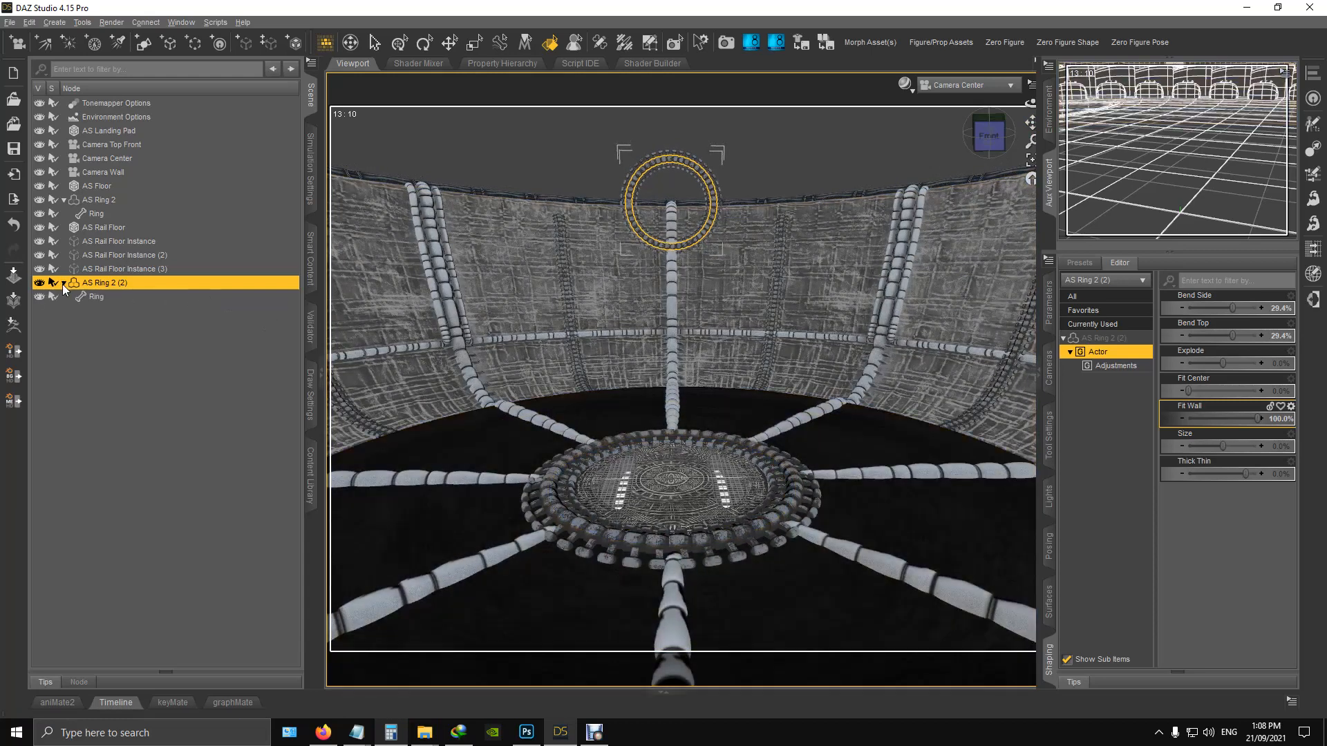
pyautogui.click(102, 296)
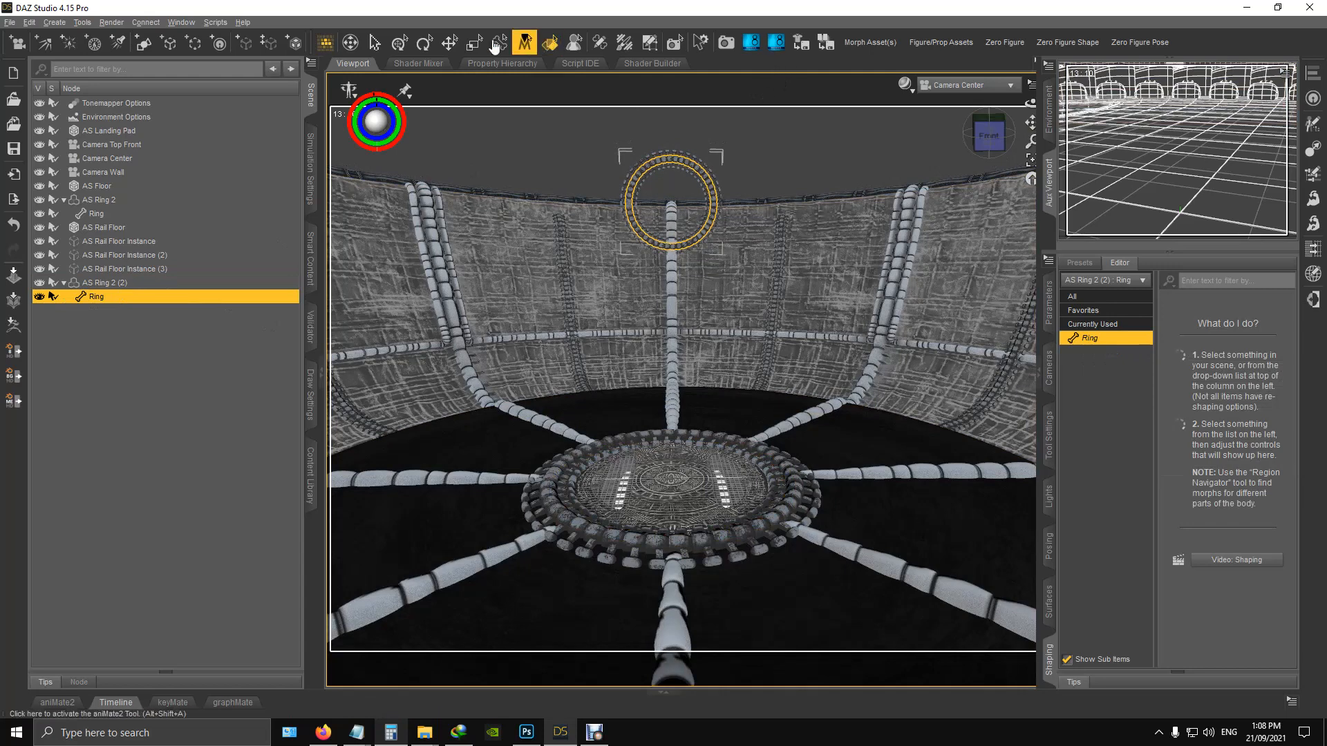
pyautogui.click(425, 43)
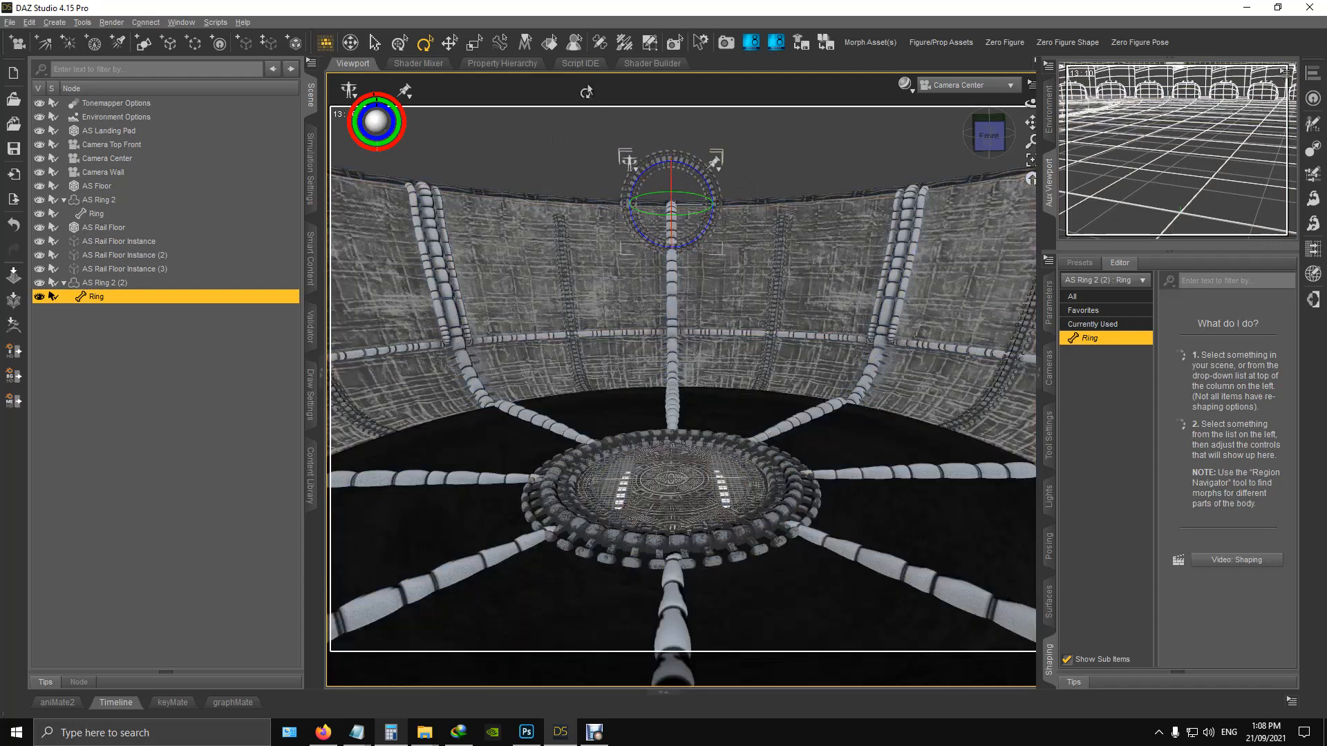
pyautogui.click(456, 47)
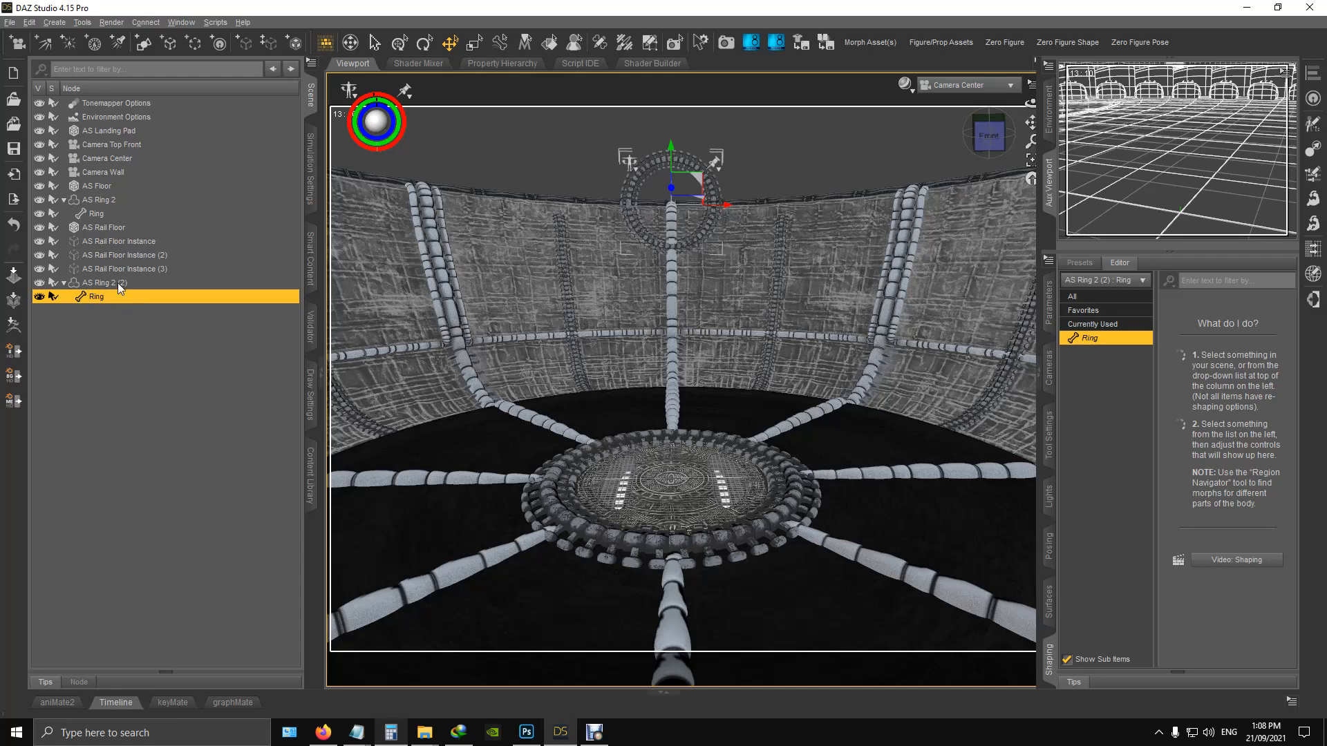
# Step: Create a node instance of AS Ring 2 (2) with default settings and set its Y rotation to 45 degrees
pyautogui.click(108, 284)
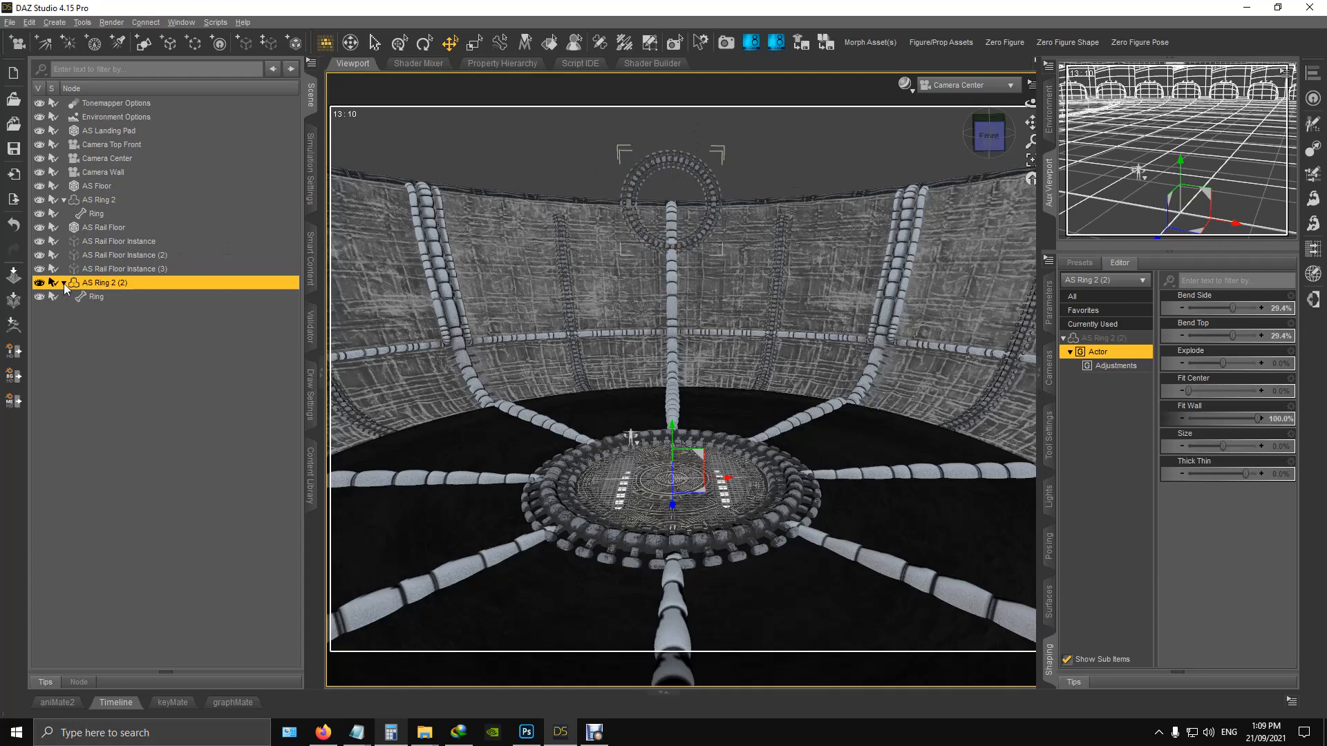
pyautogui.click(55, 22)
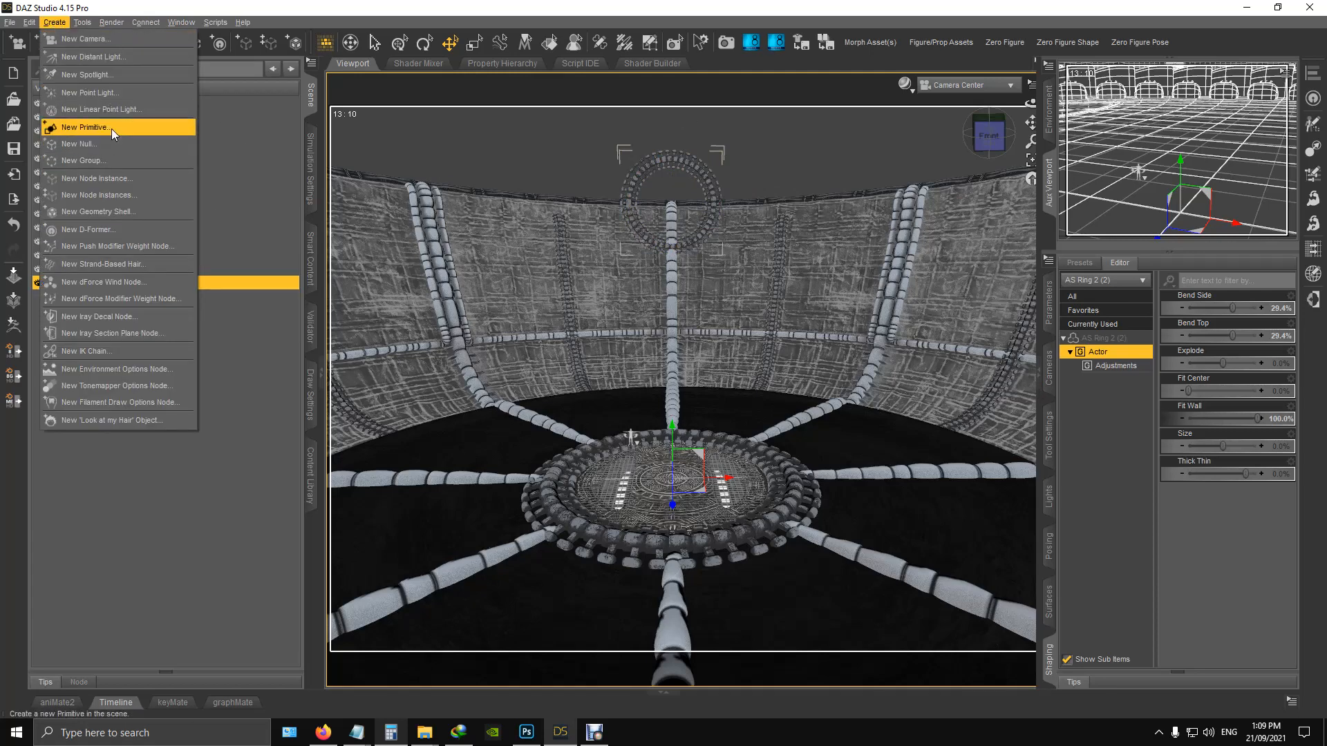
pyautogui.click(91, 178)
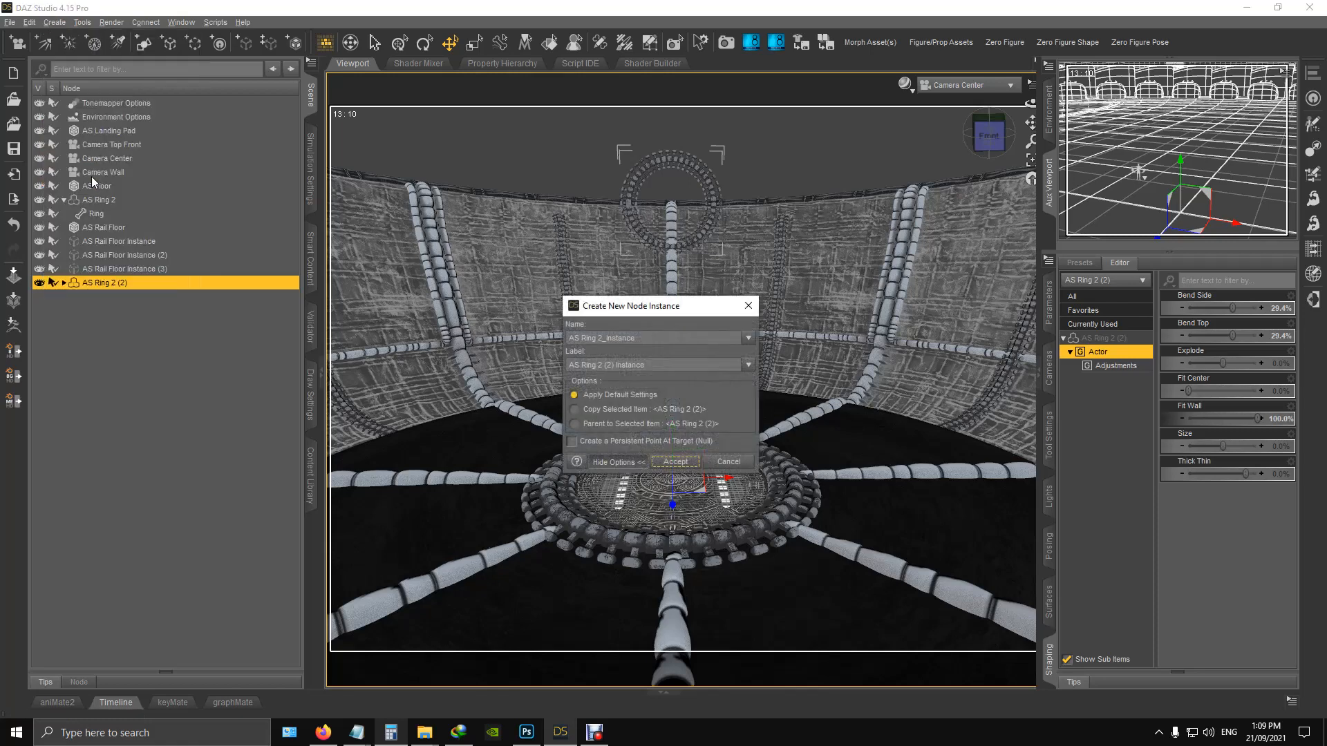
pyautogui.click(675, 466)
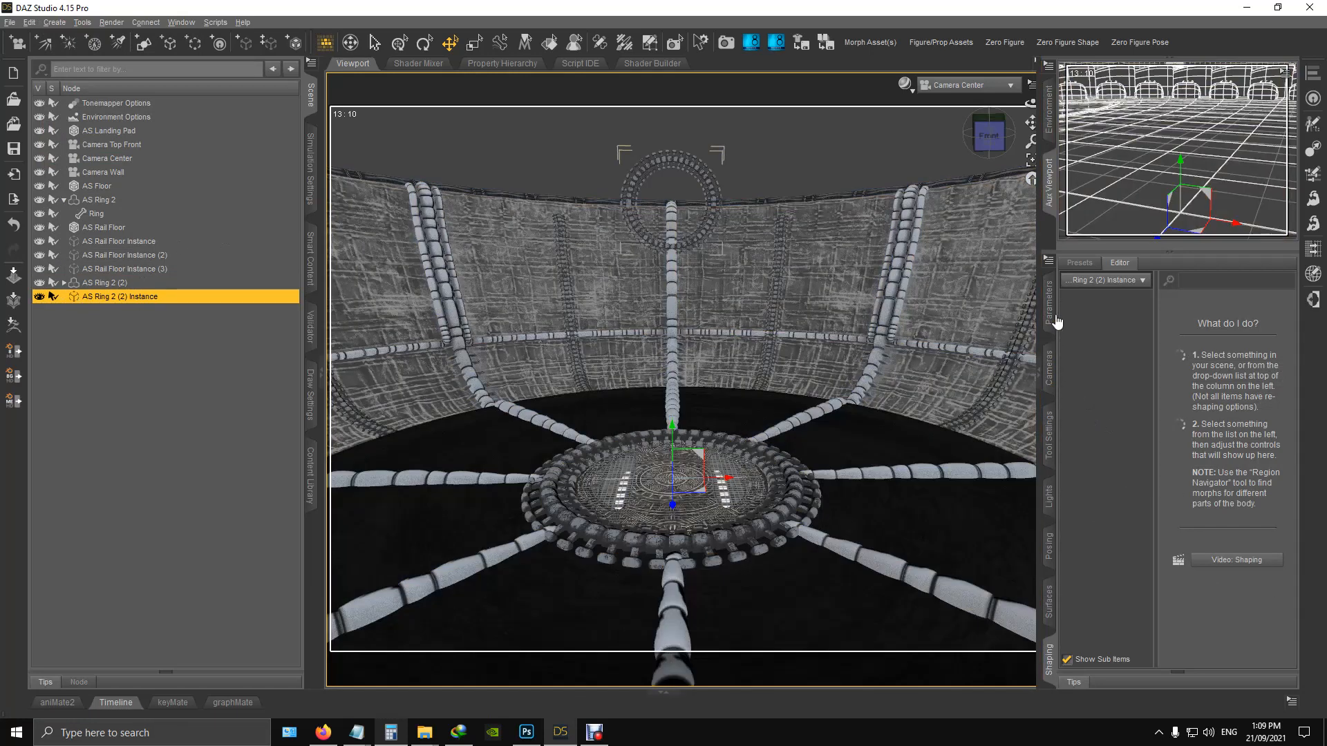
pyautogui.click(1049, 307)
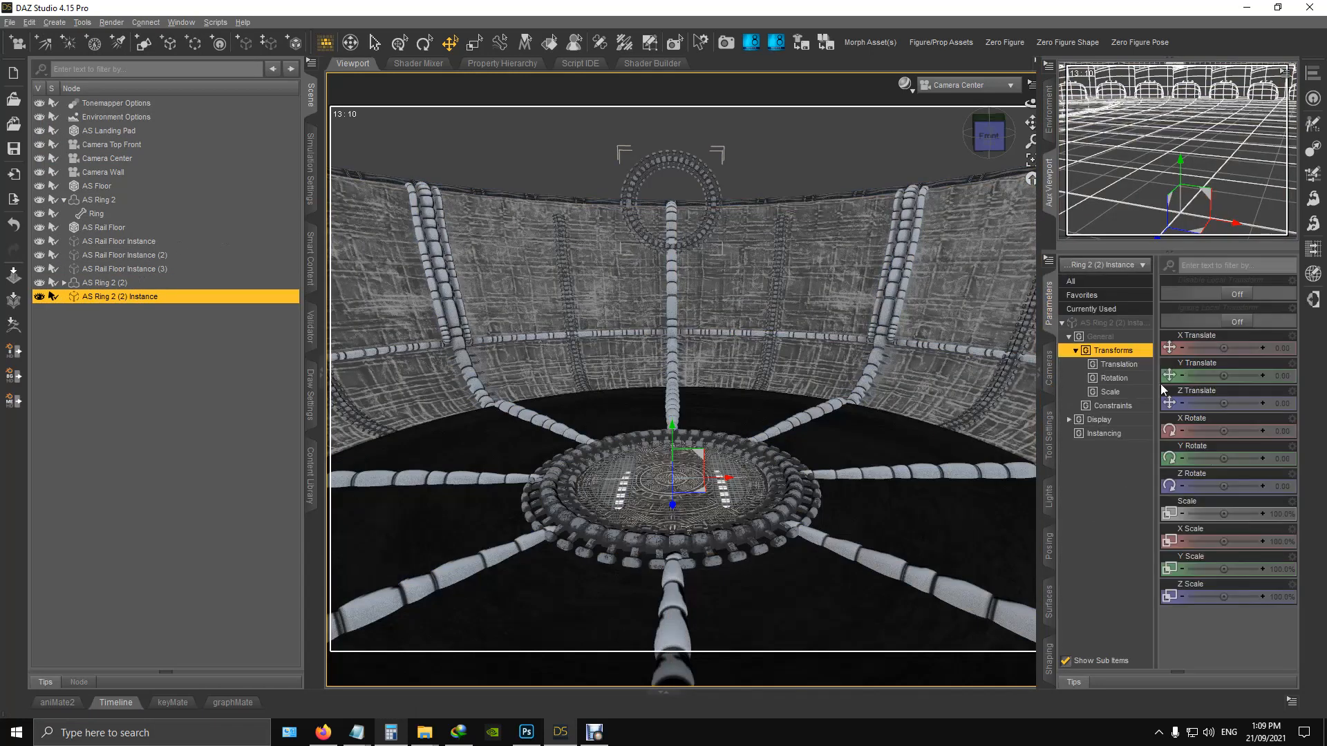
pyautogui.click(1280, 459)
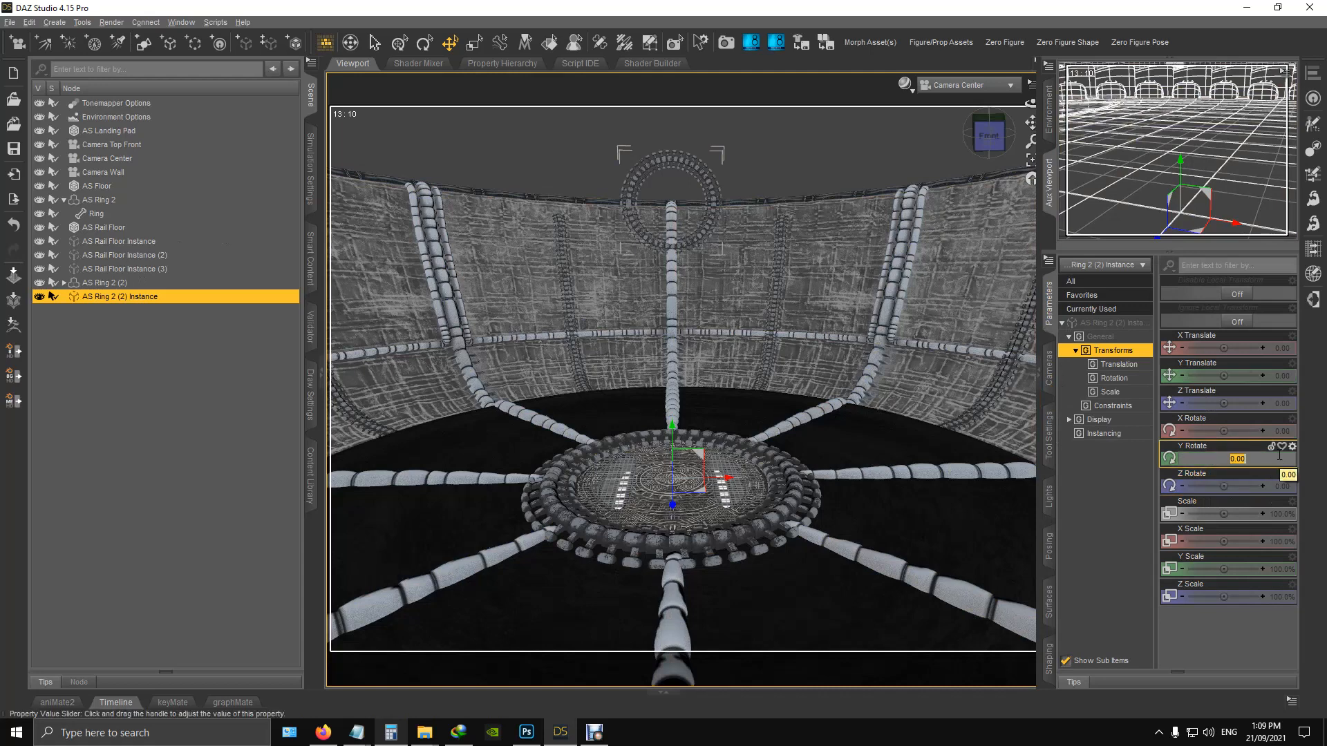
pyautogui.press('Return')
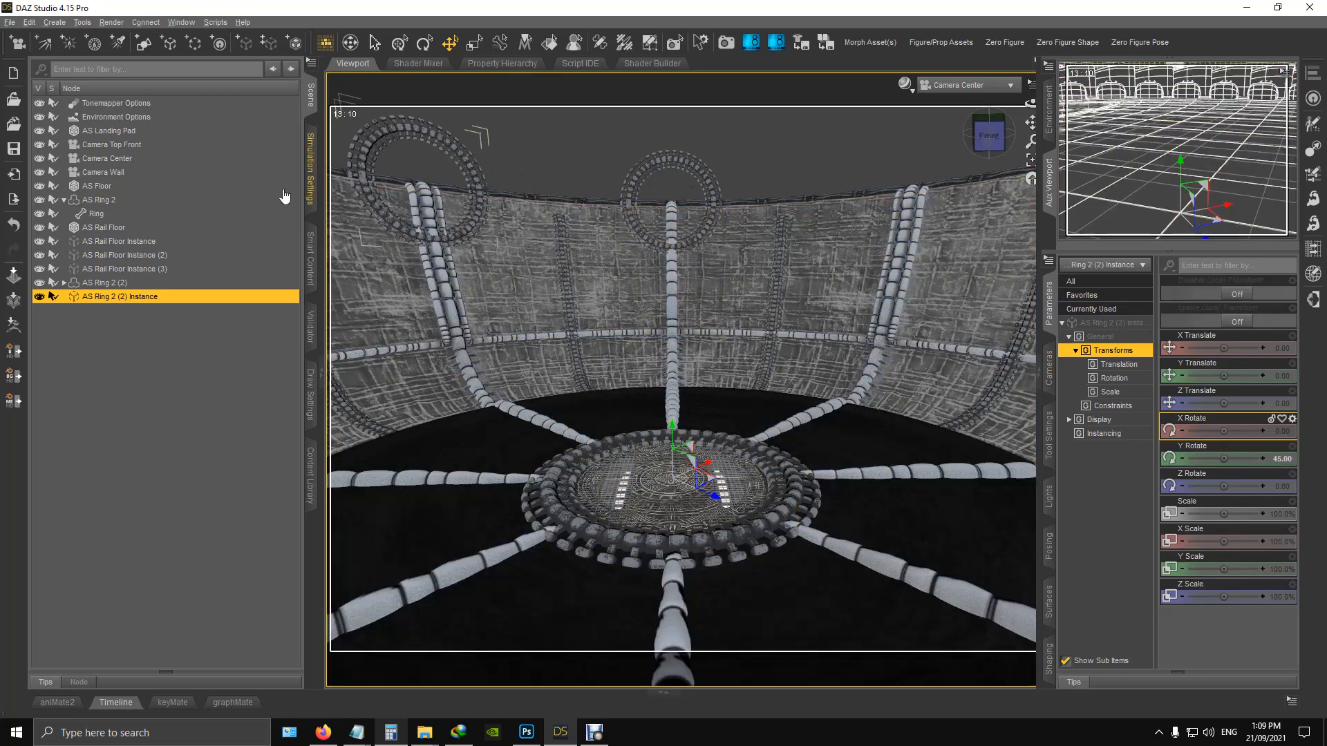
# Step: Create a second node instance of AS Ring 2 (2) with default settings and set its Y rotation to -45 degrees
pyautogui.click(112, 283)
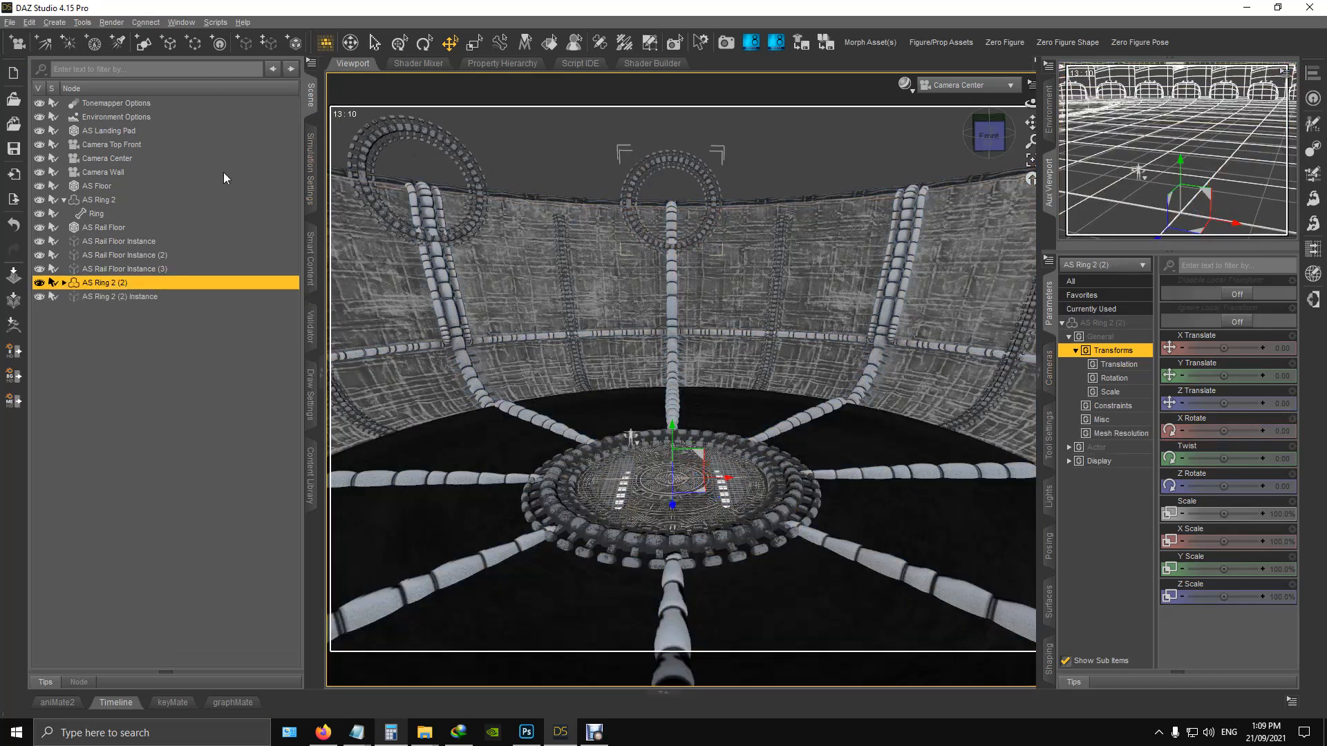
pyautogui.click(54, 22)
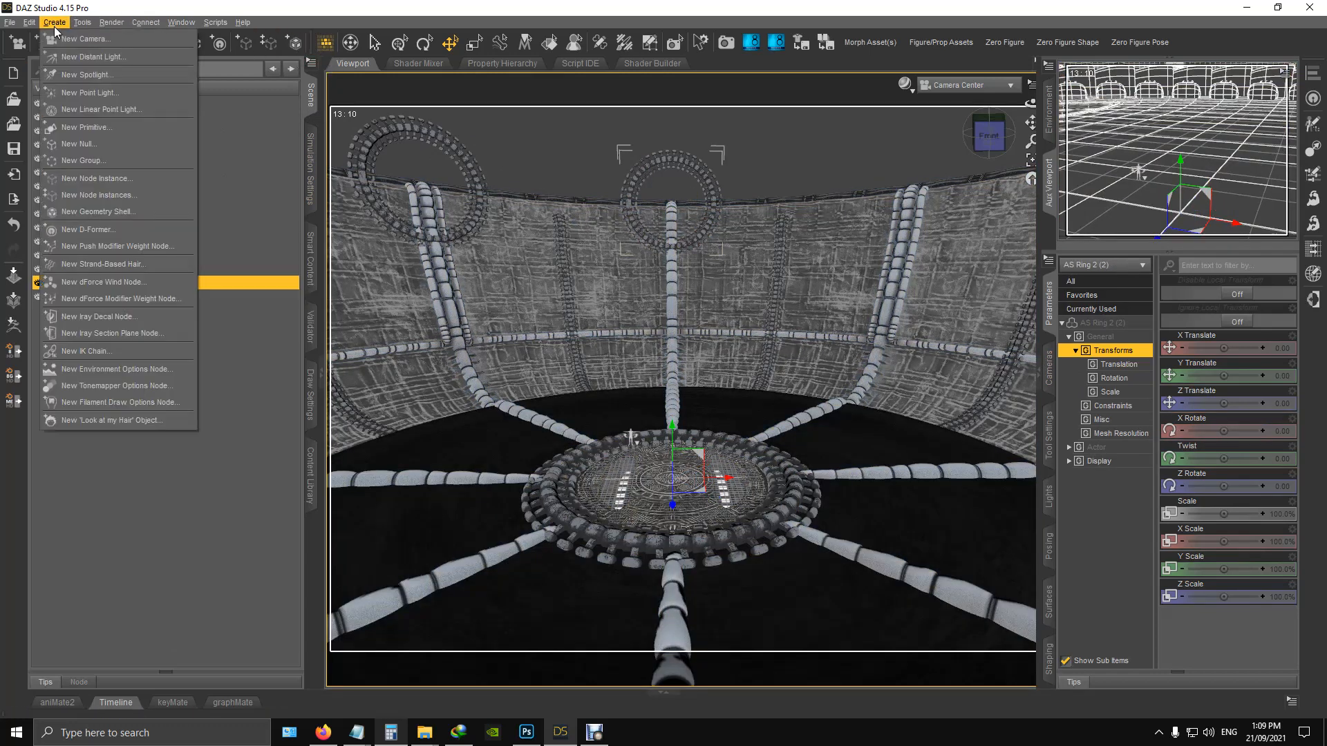
pyautogui.click(117, 181)
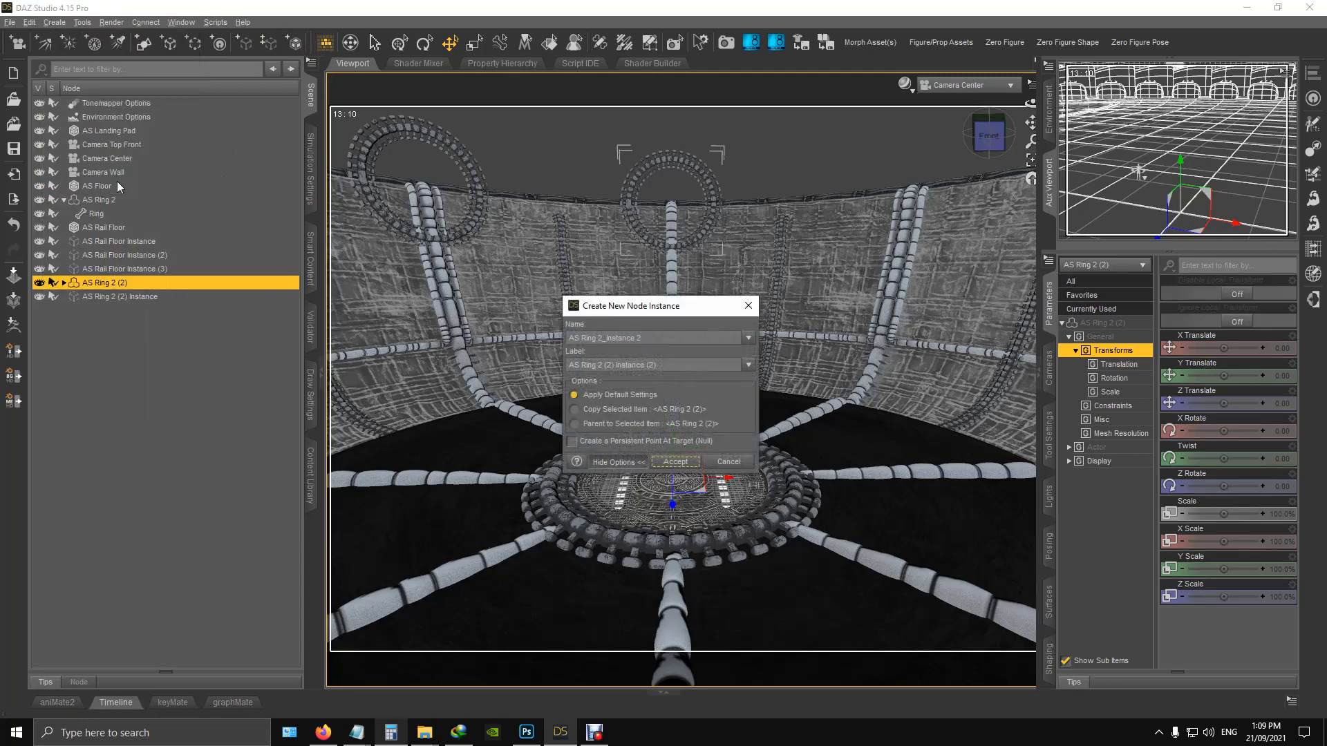
pyautogui.click(680, 462)
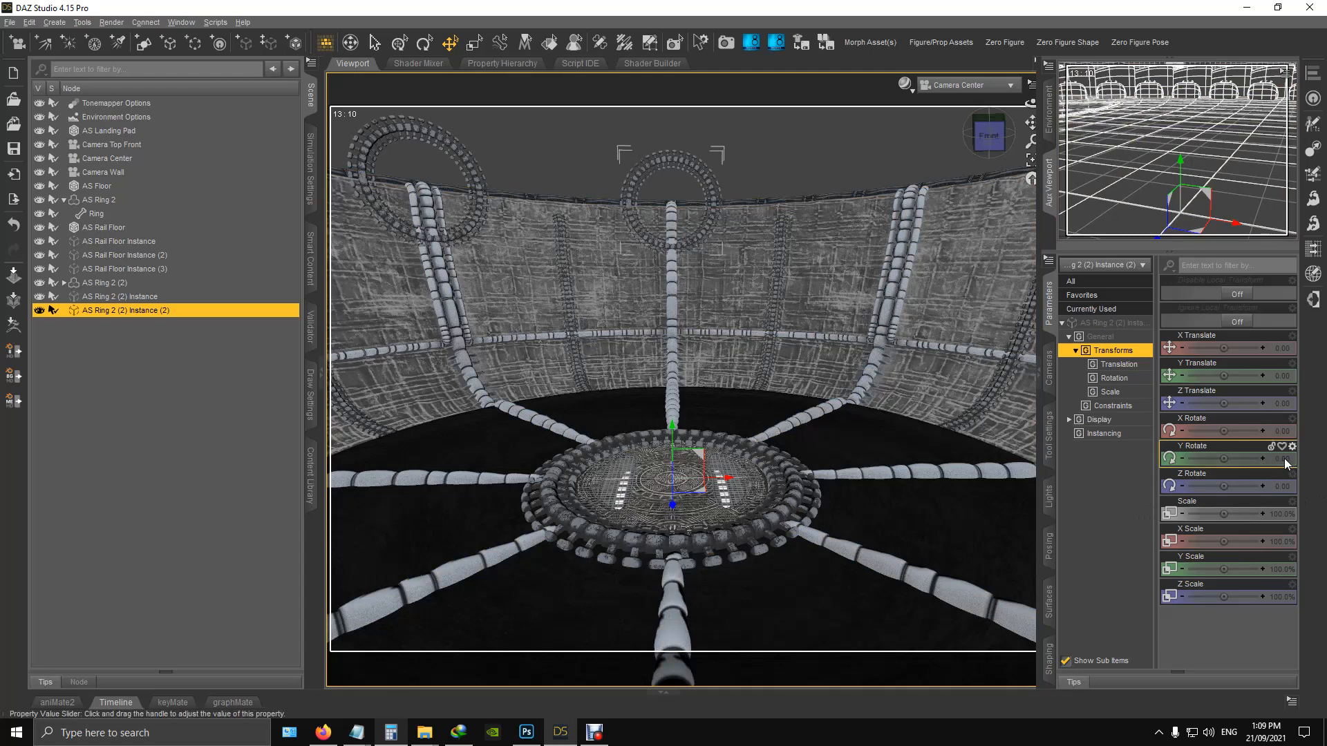
pyautogui.click(1284, 459)
pyautogui.write('-45')
pyautogui.press('Return')
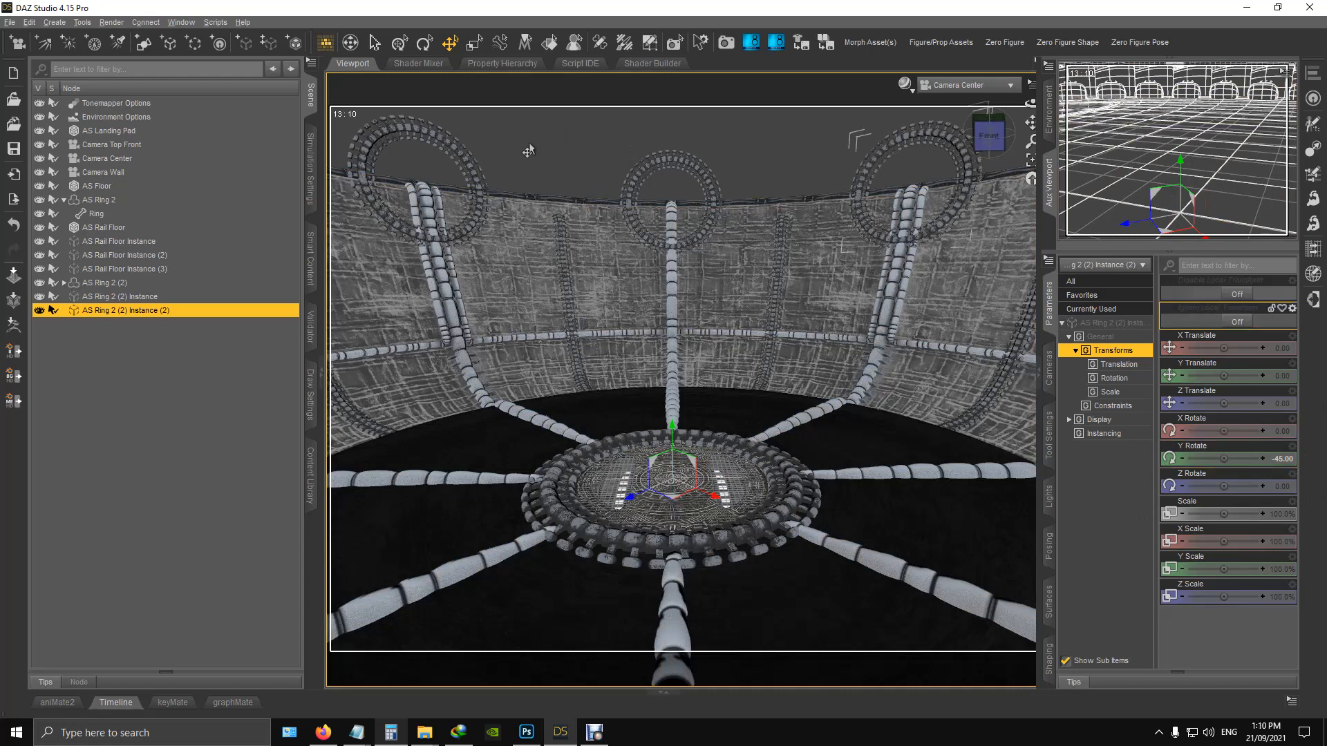
# Step: Tilt the Ring bone of AS Ring 2 (2) about the X axis to about -10.59 degrees
pyautogui.click(424, 44)
pyautogui.click(465, 169)
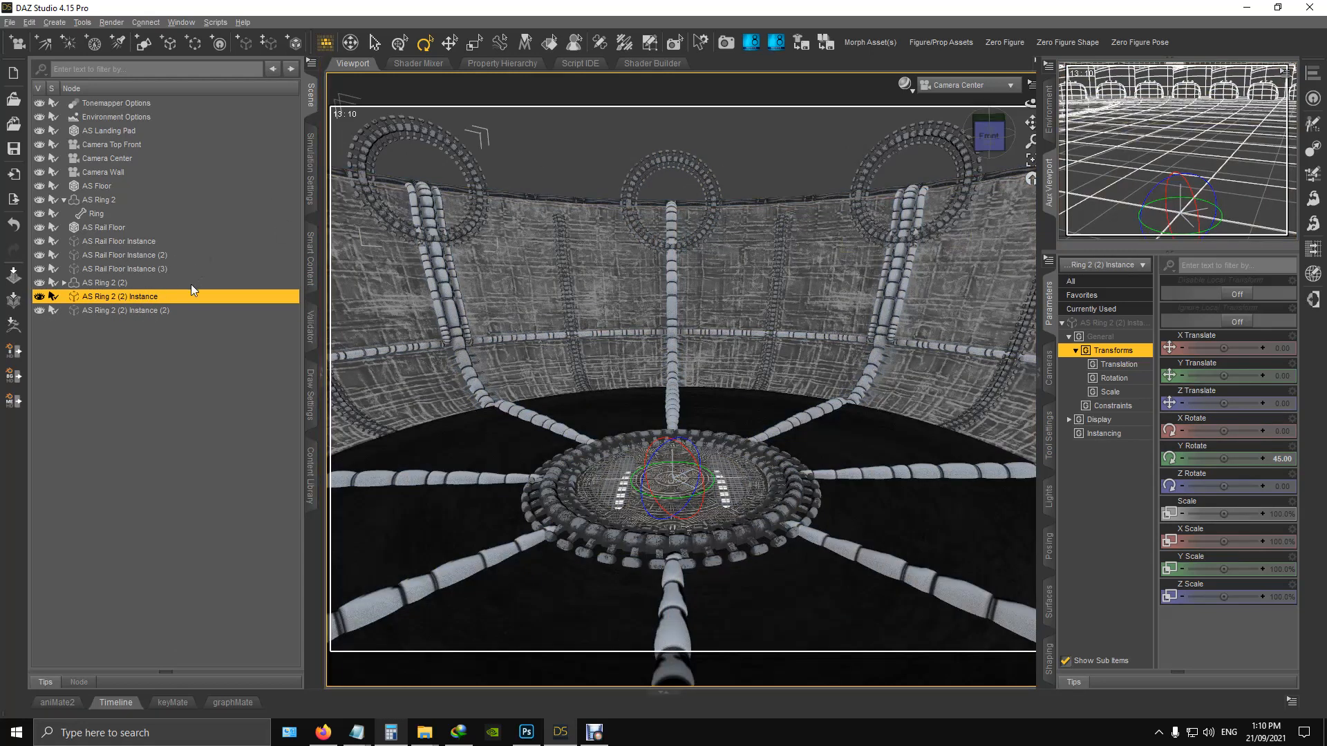
pyautogui.click(124, 283)
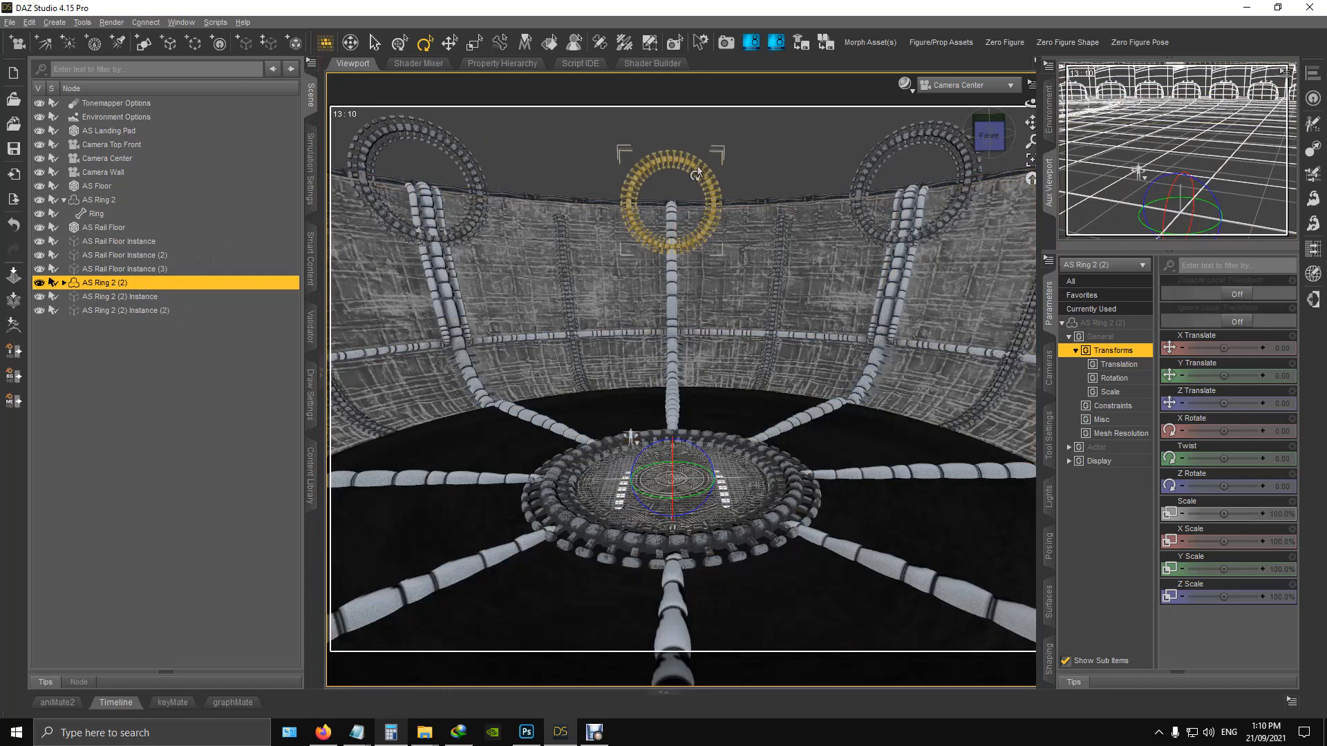
pyautogui.click(698, 172)
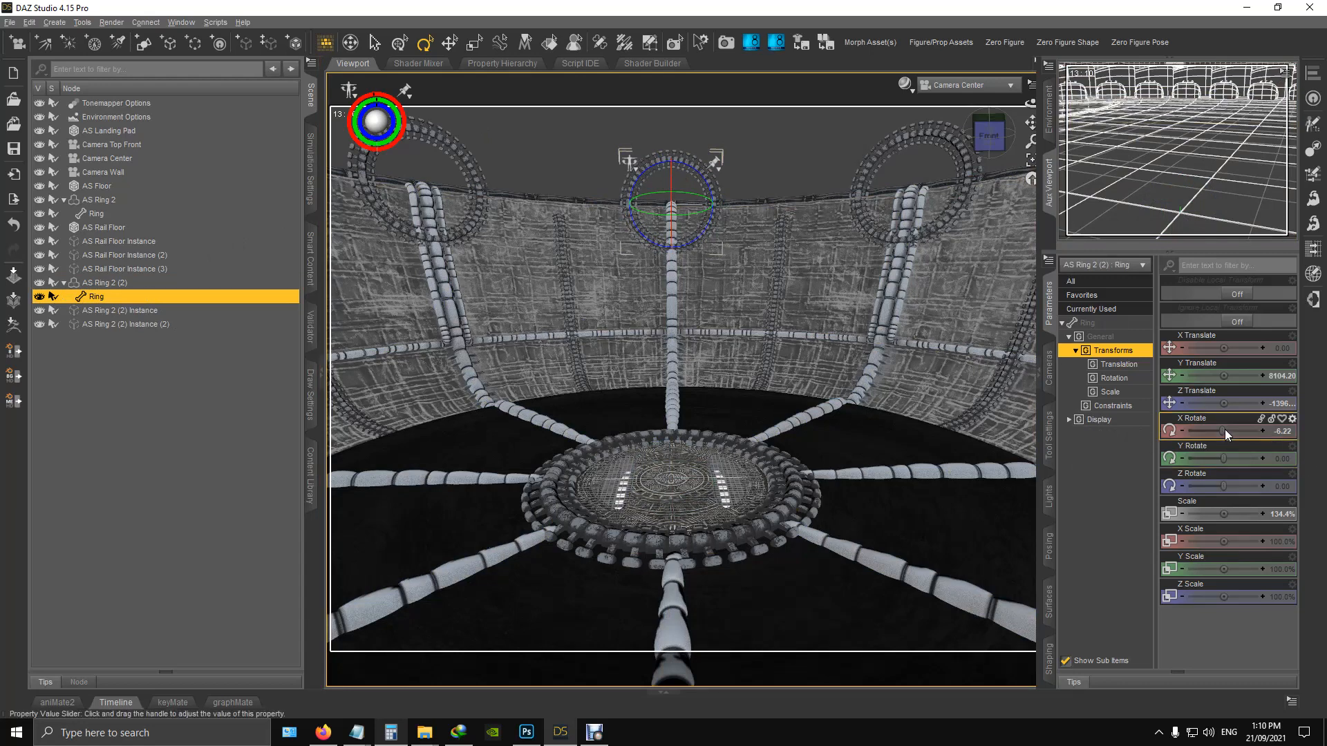
pyautogui.moveTo(1222, 431); pyautogui.dragTo(1221, 431)
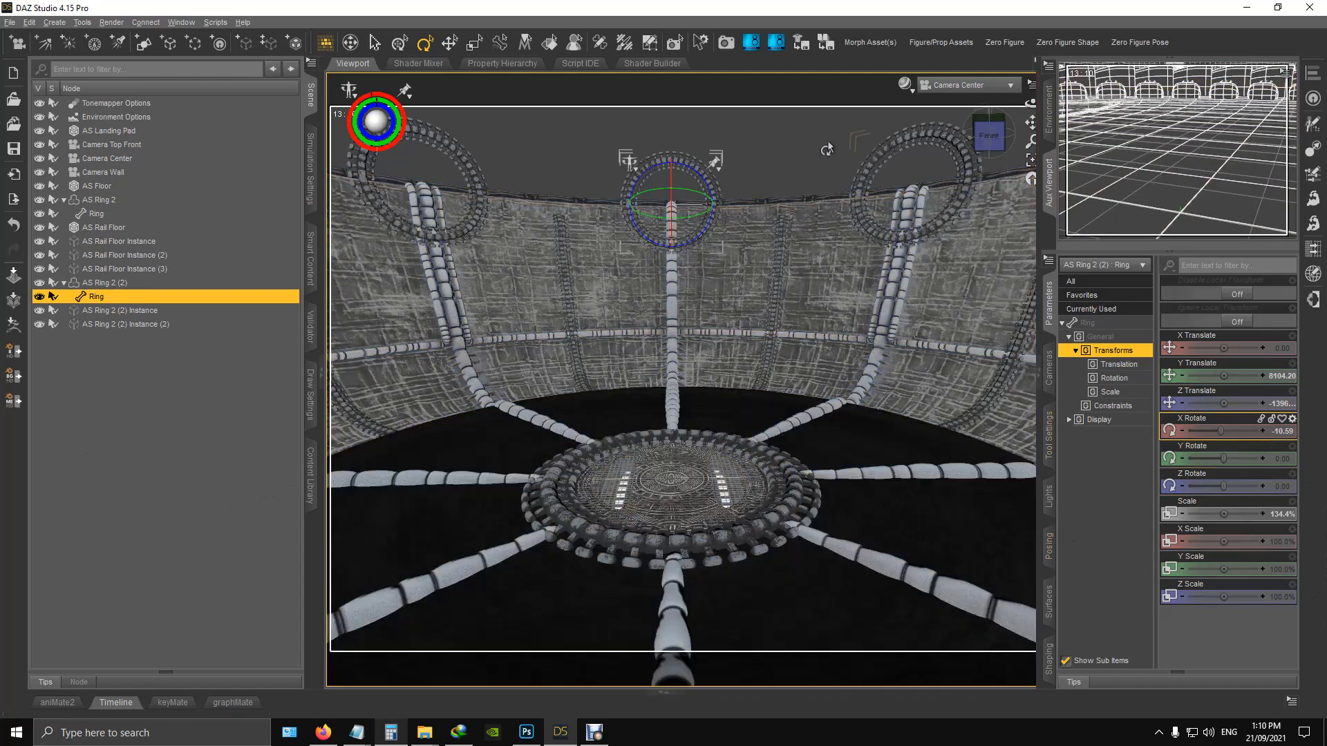
# Step: Clear the selection and add the AS Priest Statue prop from the Alien Station content to the scene
pyautogui.click(924, 548)
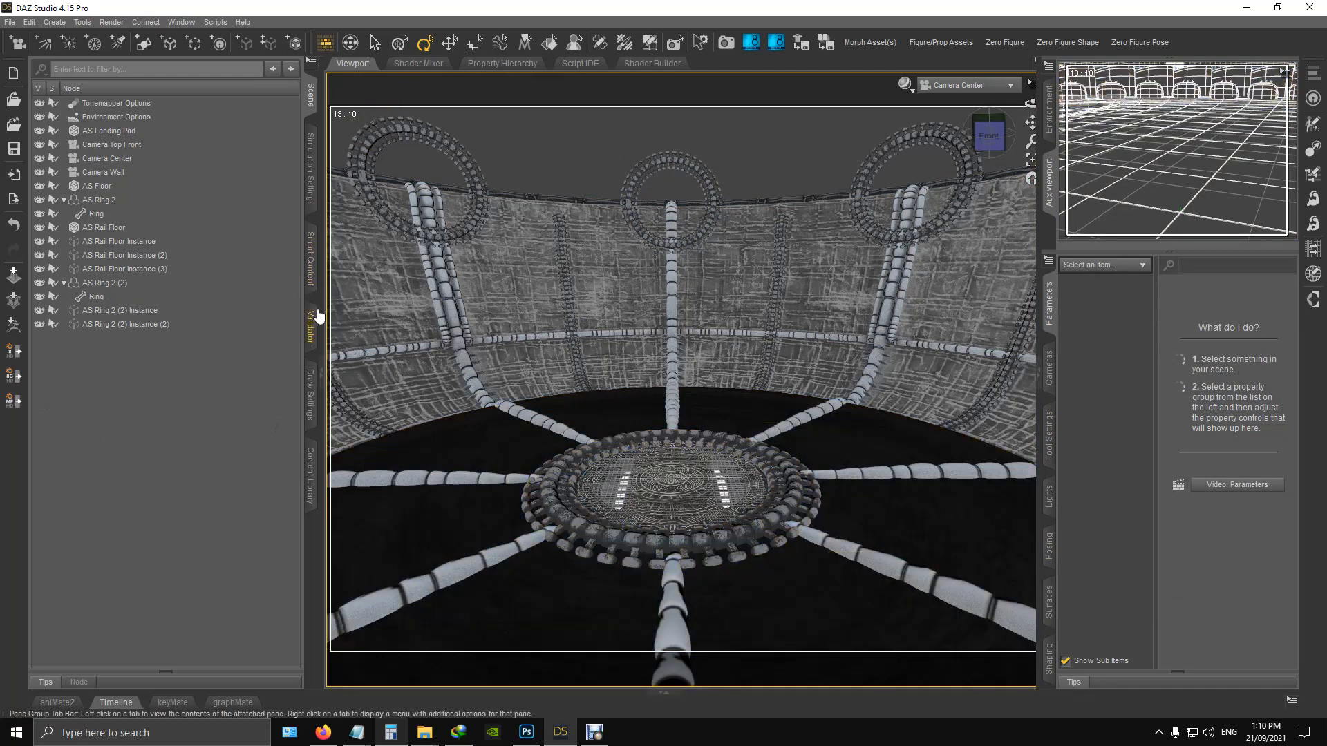
pyautogui.click(311, 475)
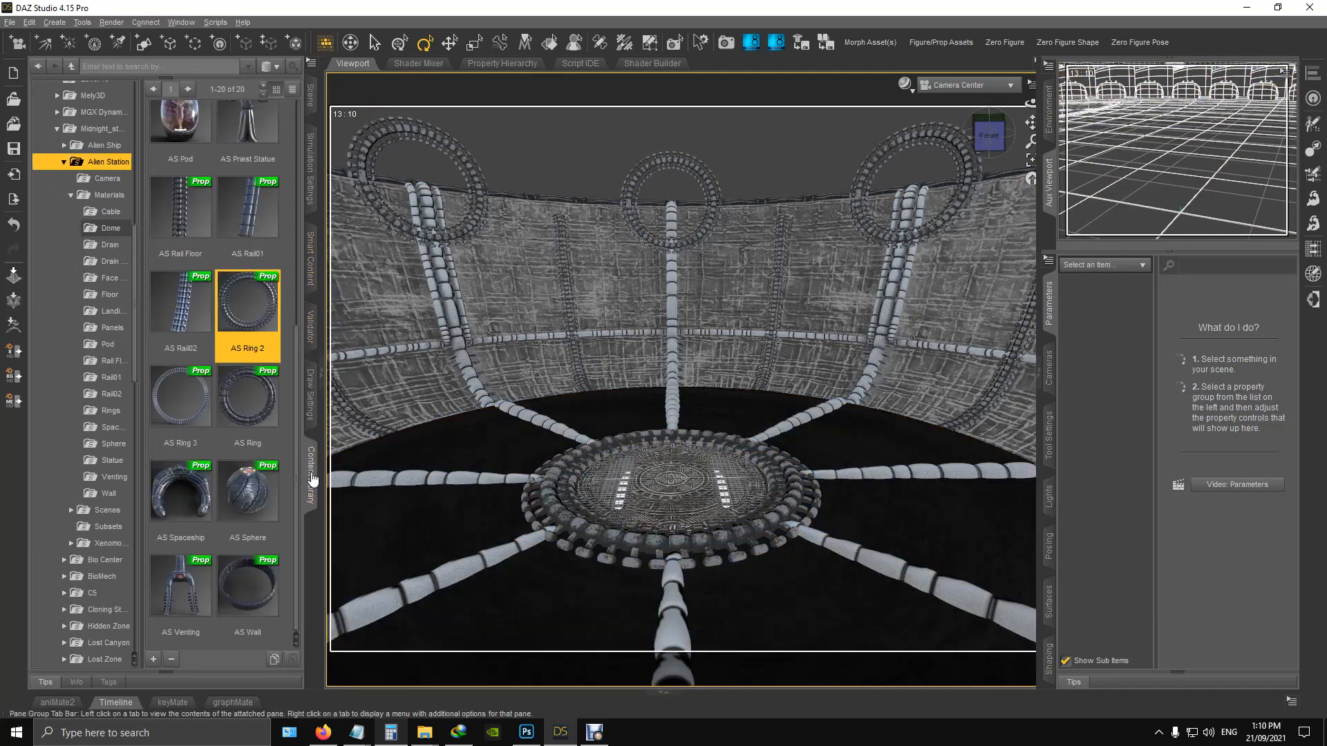
pyautogui.scroll(3, 263, 187)
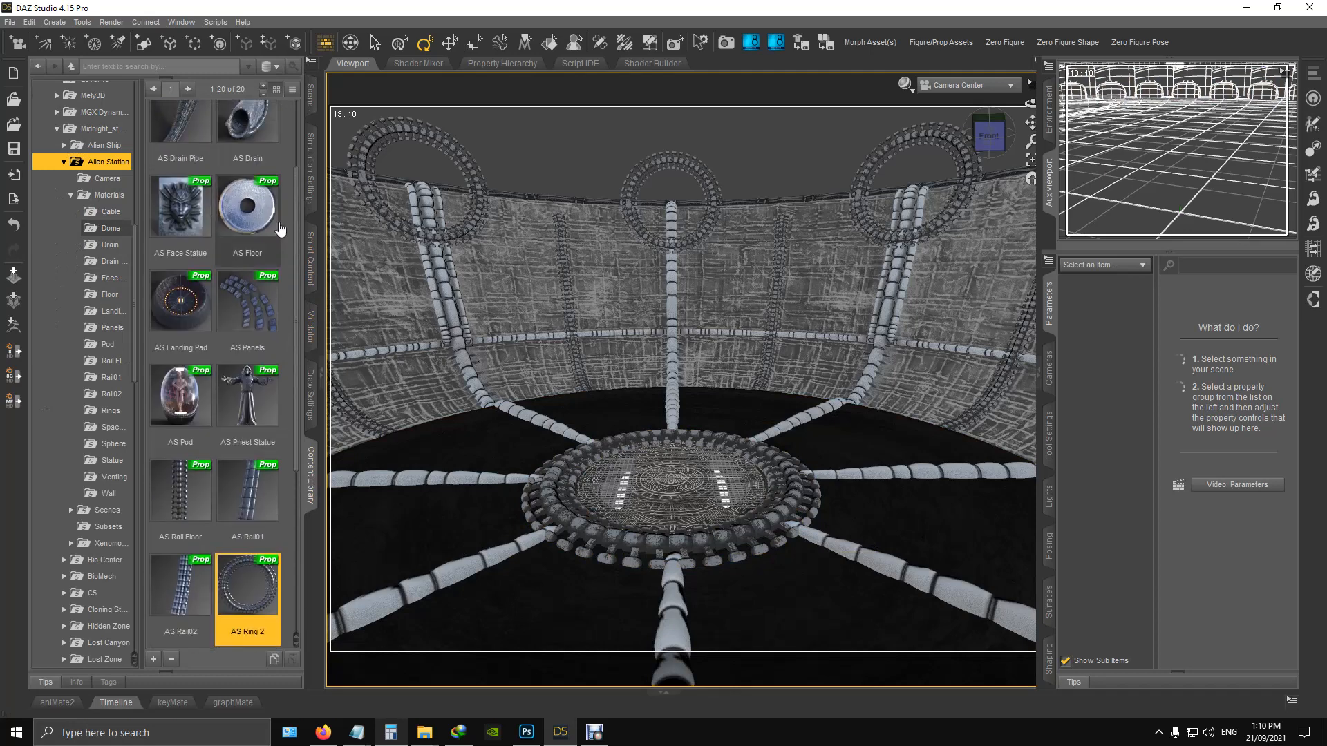
pyautogui.doubleClick(249, 392)
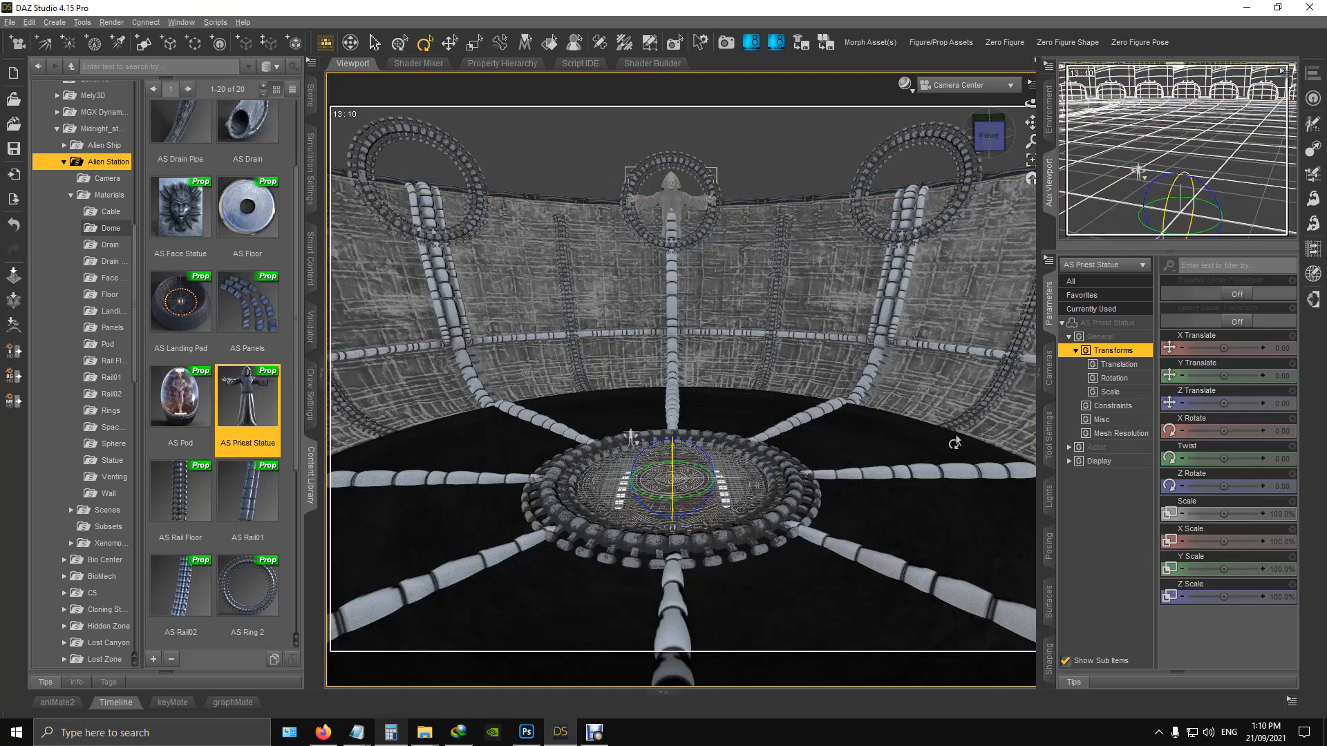
# Step: Position the priest statue in the centre ring by setting Fit Wall to about 81% and Move Front Back to about 78%
pyautogui.click(1097, 447)
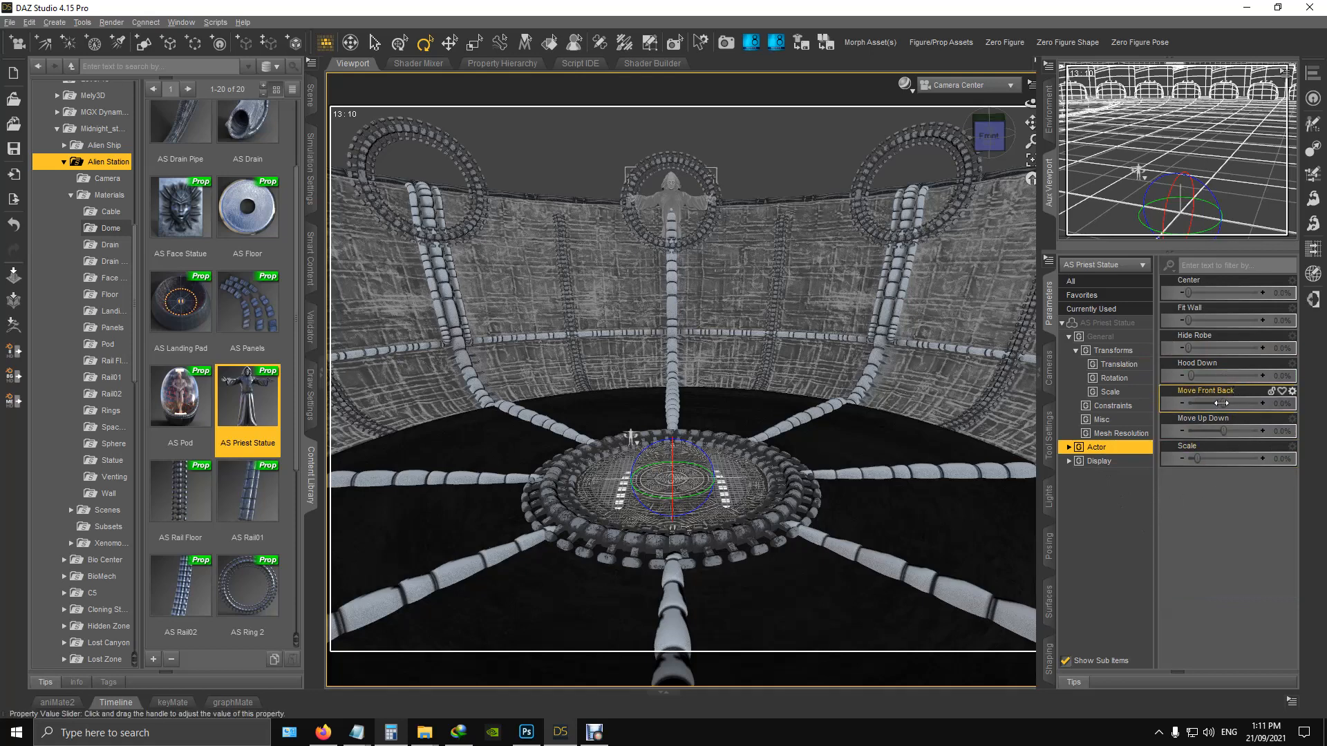
pyautogui.moveTo(1225, 402); pyautogui.dragTo(1237, 398)
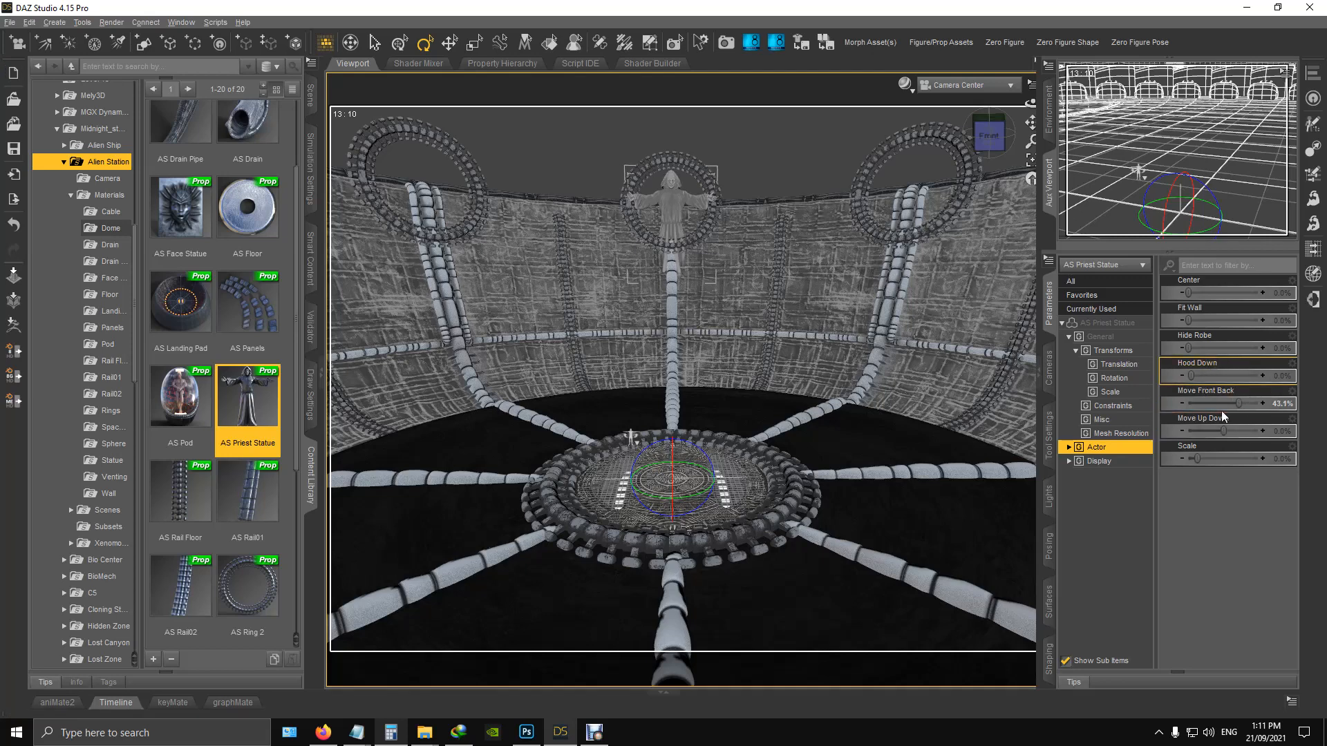
pyautogui.moveTo(1189, 321); pyautogui.dragTo(1244, 323)
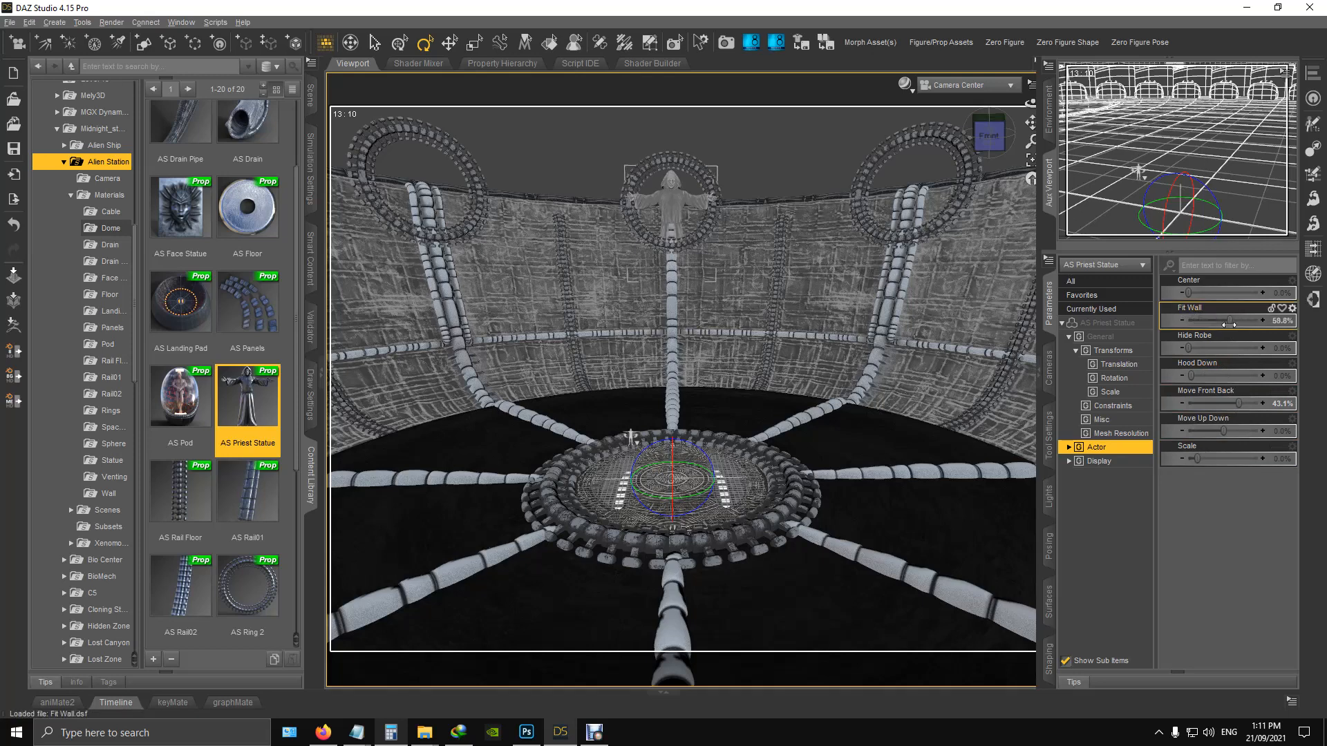
pyautogui.moveTo(1220, 326); pyautogui.dragTo(1245, 323)
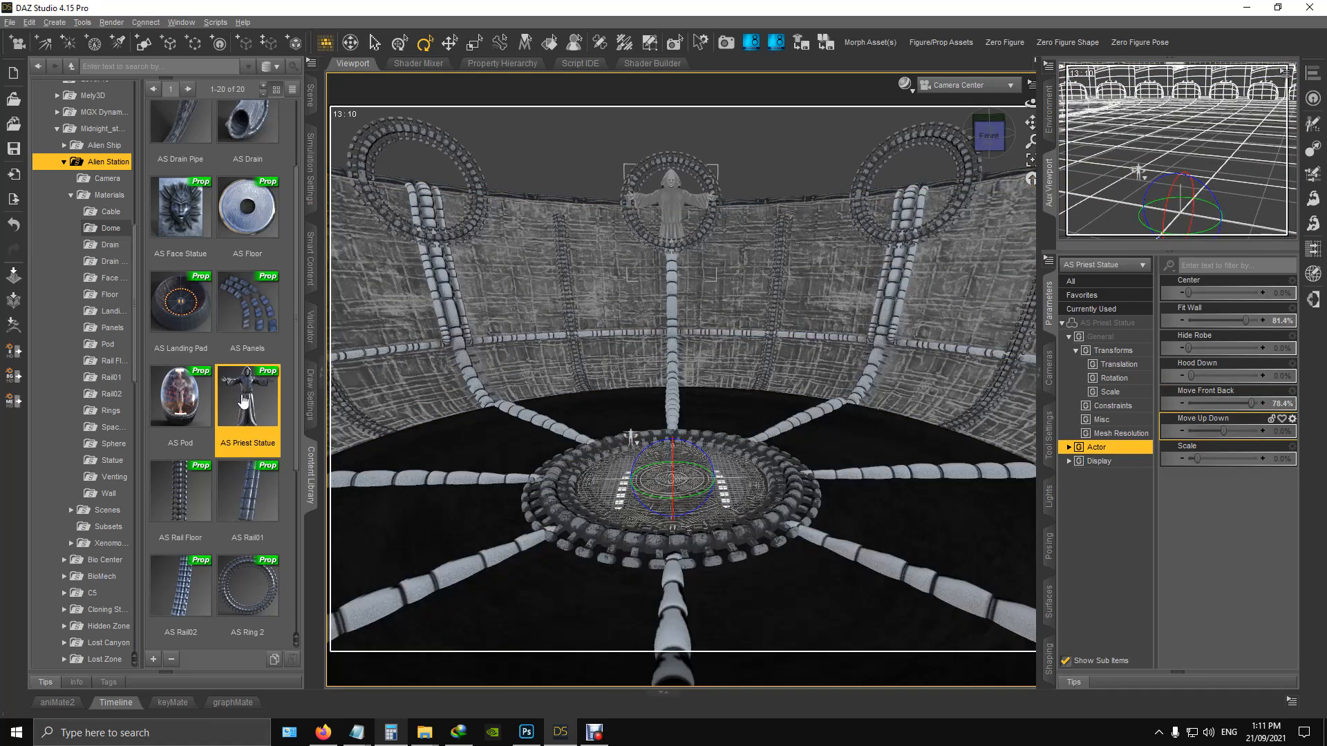
# Step: Add a second AS Priest Statue to the scene and set its Twist rotation to 45 degrees
pyautogui.moveTo(244, 399)
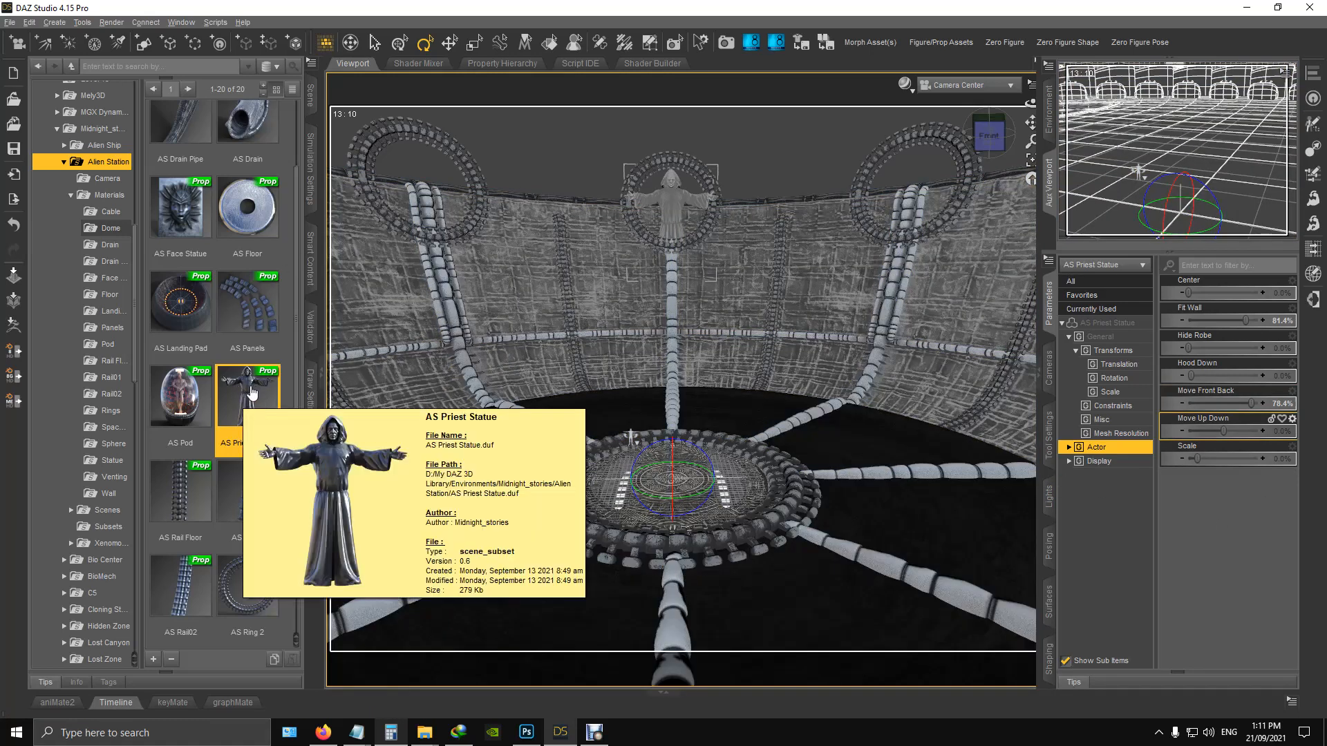
pyautogui.doubleClick(258, 389)
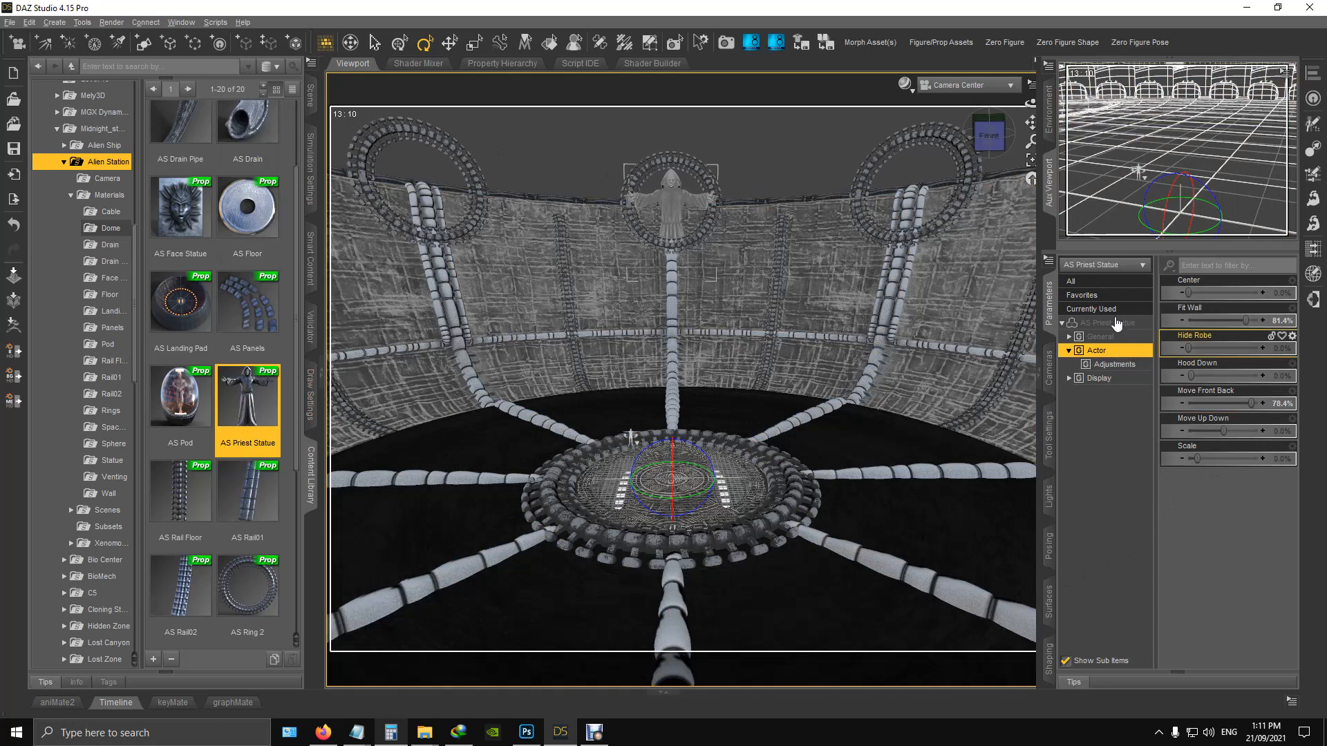
pyautogui.click(311, 95)
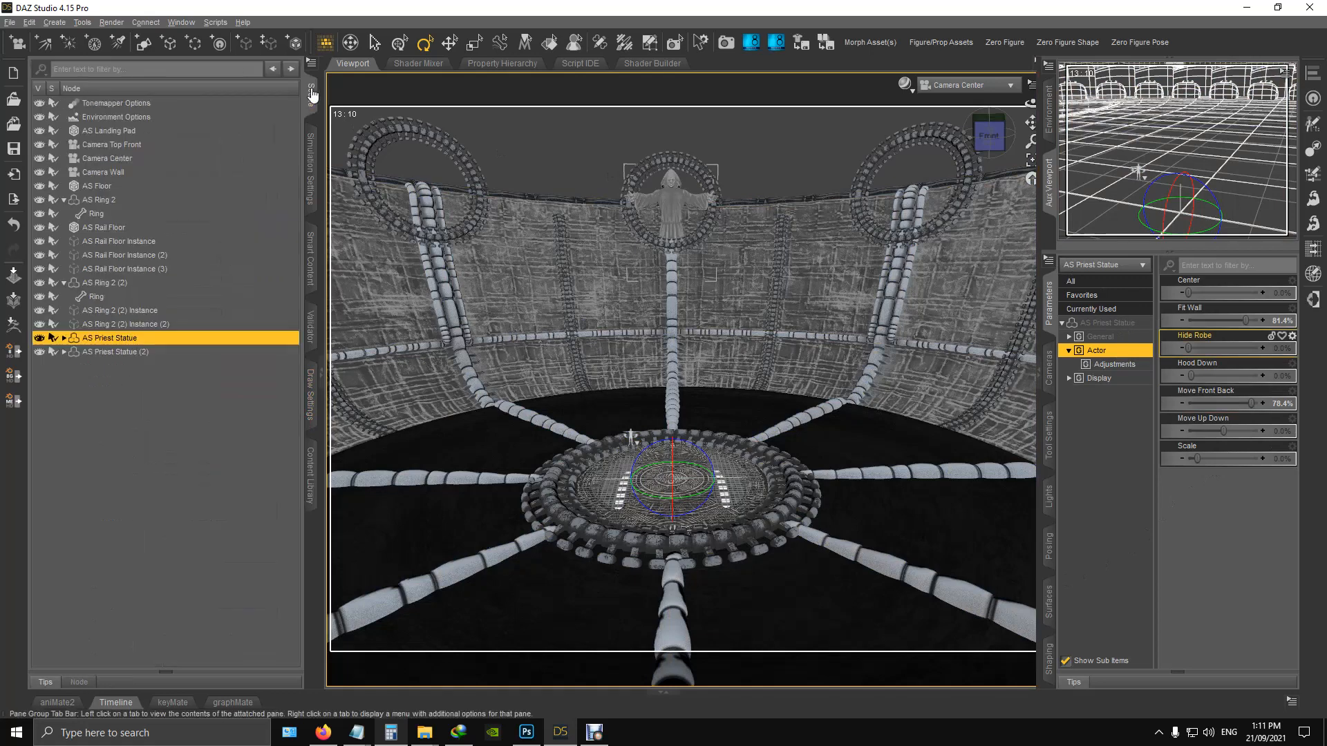
pyautogui.click(110, 352)
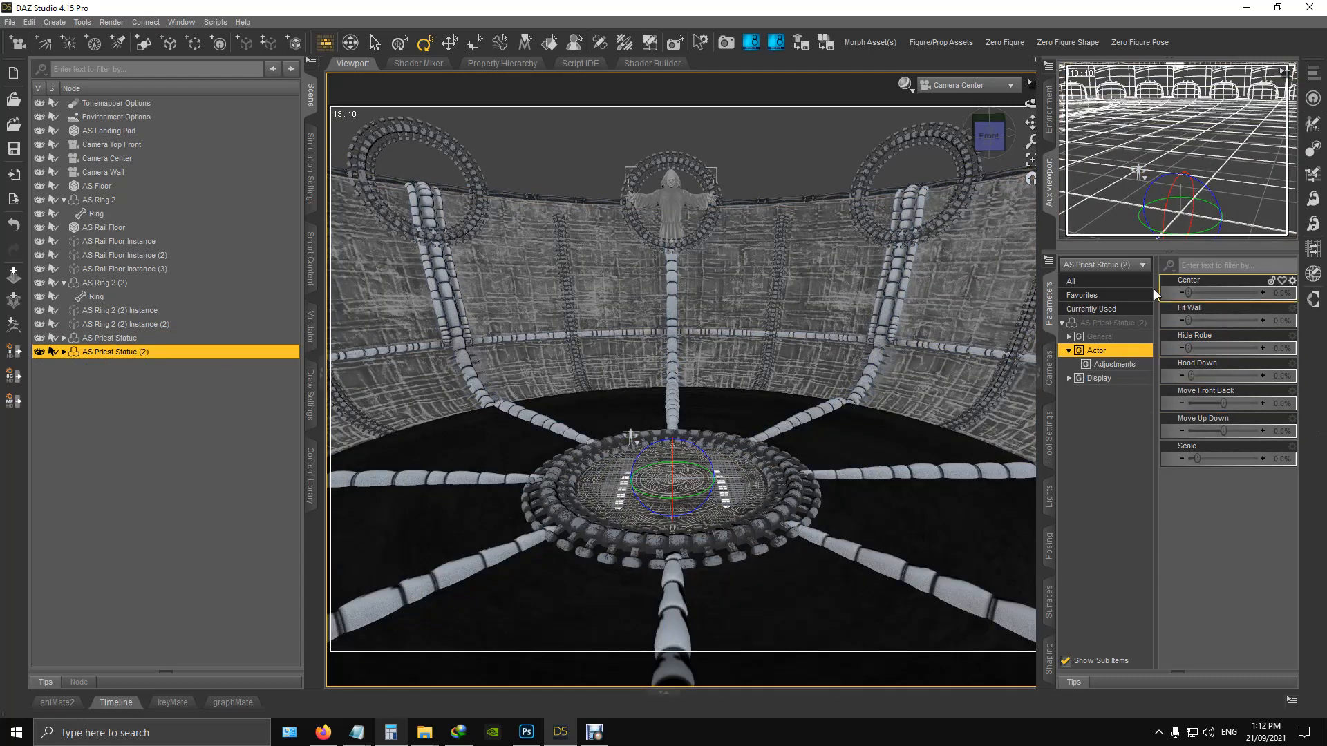
pyautogui.click(1115, 339)
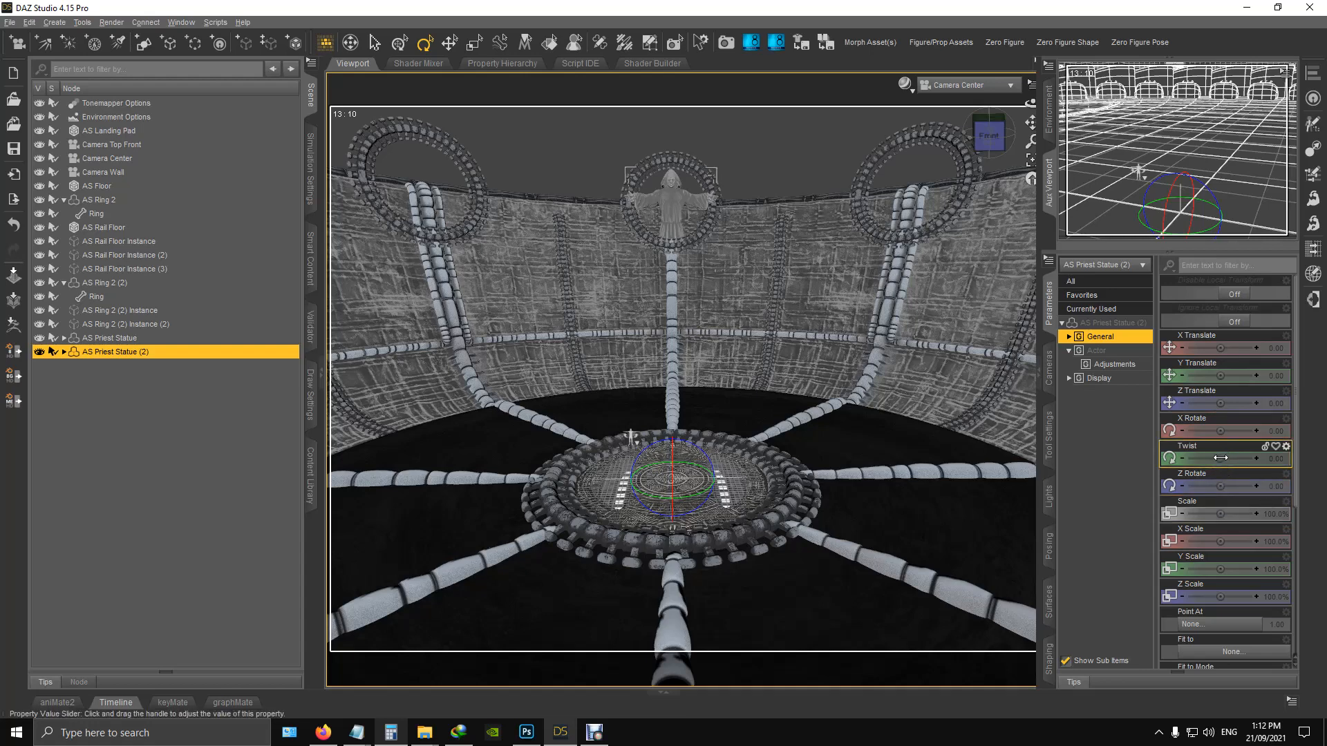
pyautogui.moveTo(1226, 458); pyautogui.dragTo(1238, 458)
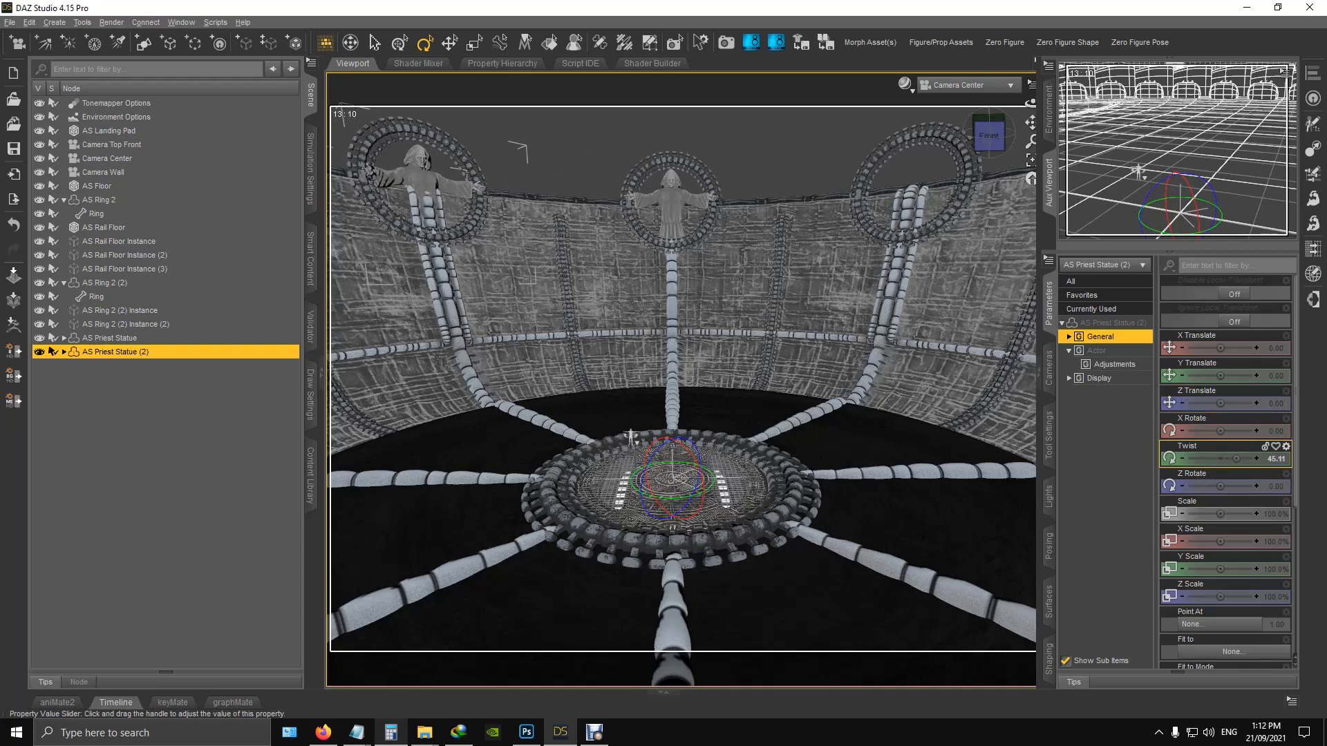
pyautogui.click(1277, 459)
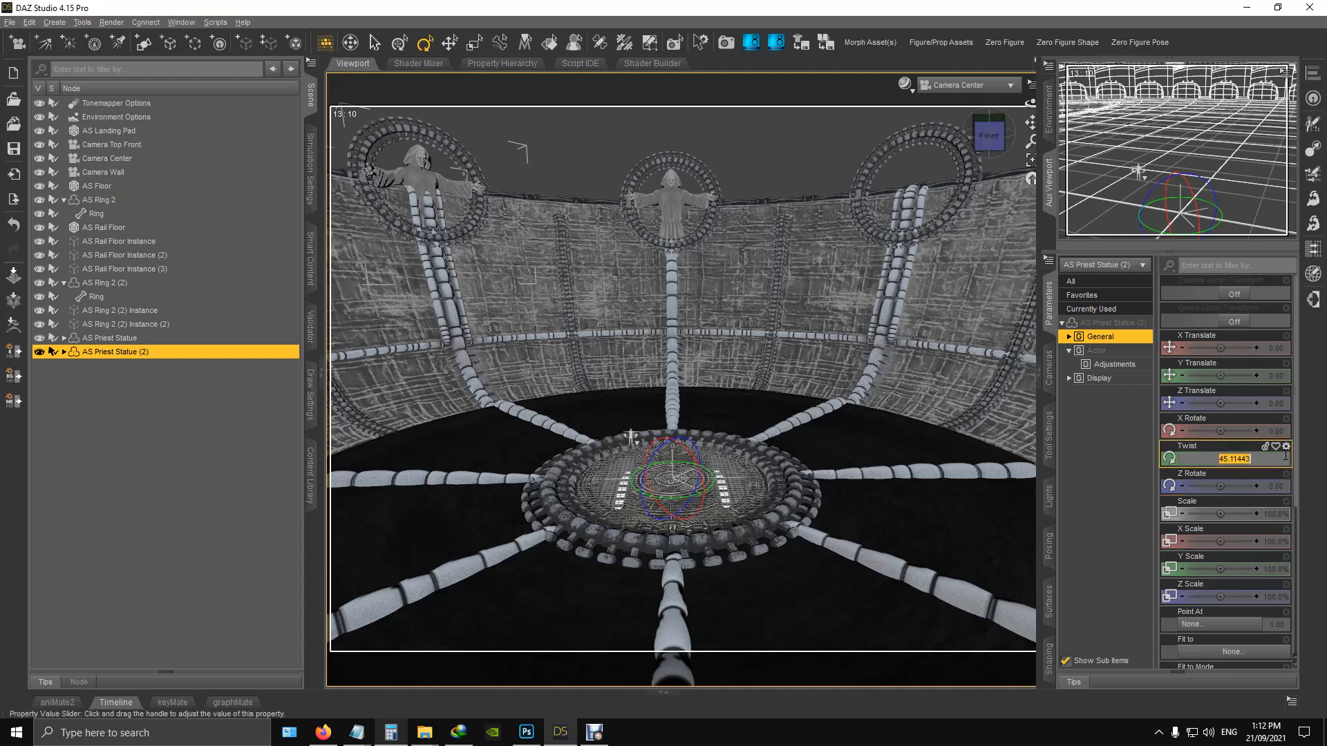
pyautogui.write('45')
pyautogui.press('Return')
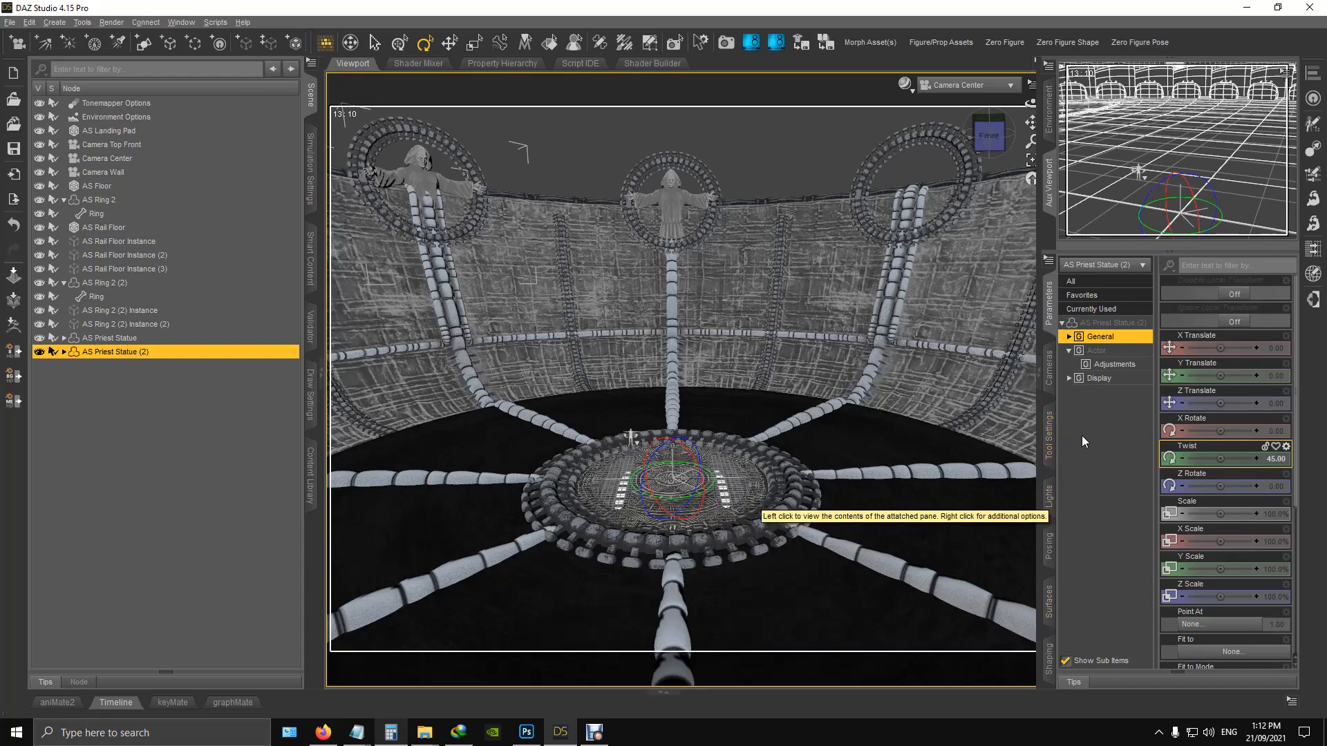
# Step: Shape AS Priest Statue (2) with Hide Robe at 100%, Hood Down at -5% and Move Front Back at about 22%
pyautogui.click(1048, 660)
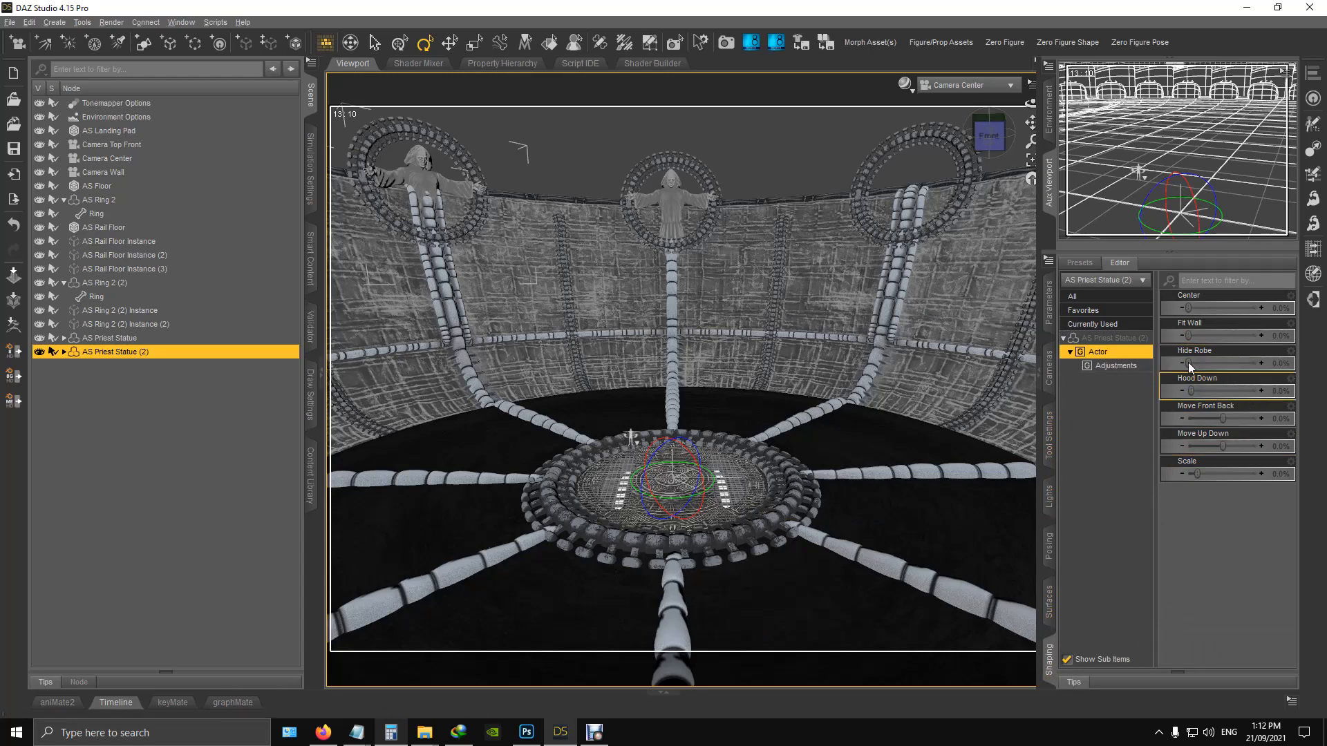
pyautogui.moveTo(1190, 361); pyautogui.dragTo(1090, 354)
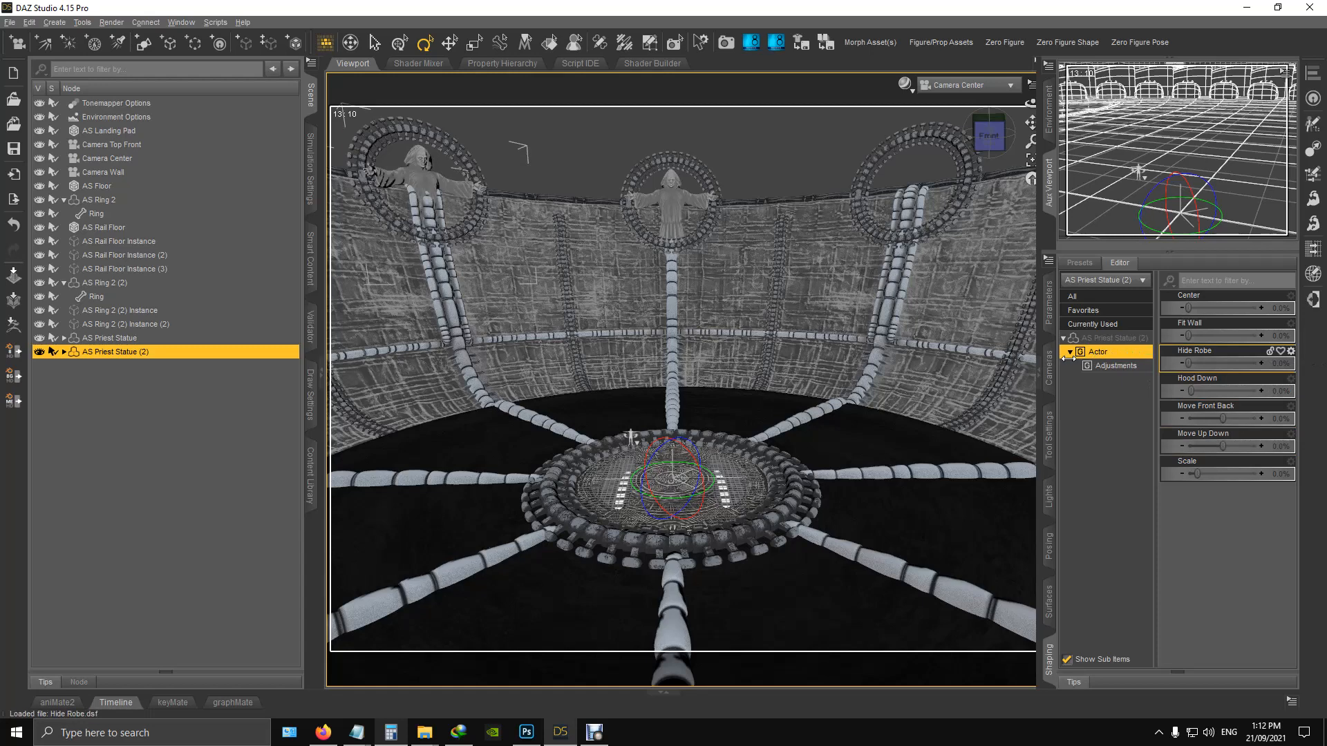
pyautogui.moveTo(1190, 388); pyautogui.dragTo(1321, 400)
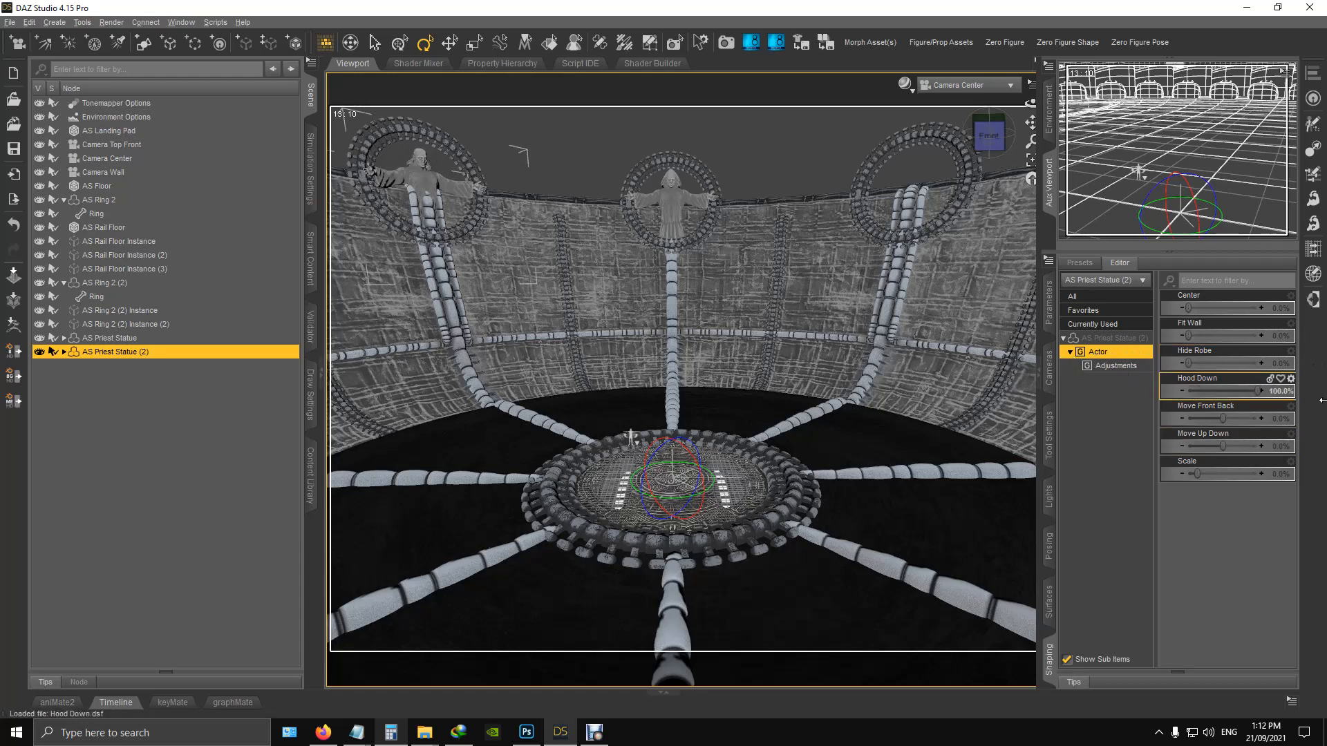
pyautogui.moveTo(1255, 398); pyautogui.dragTo(1039, 382)
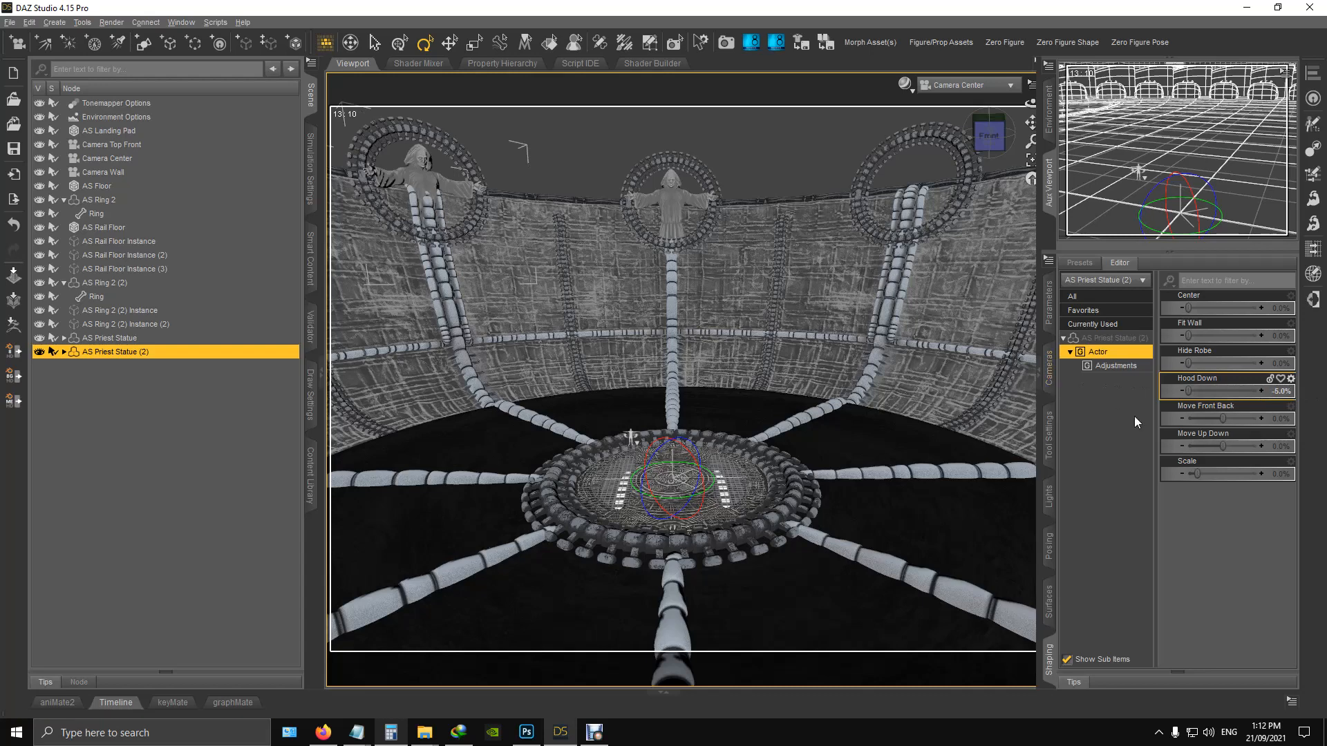
pyautogui.moveTo(1189, 362); pyautogui.dragTo(1321, 384)
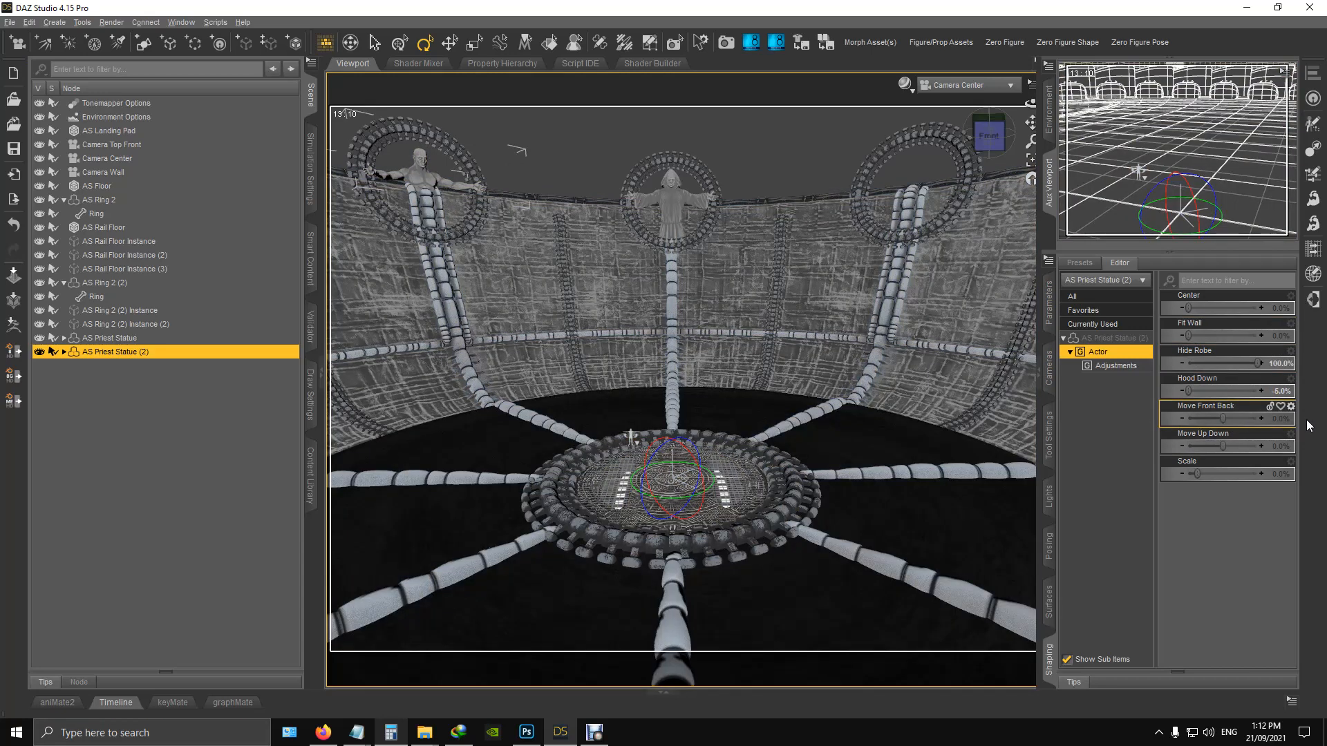
pyautogui.moveTo(1222, 419); pyautogui.dragTo(1233, 413)
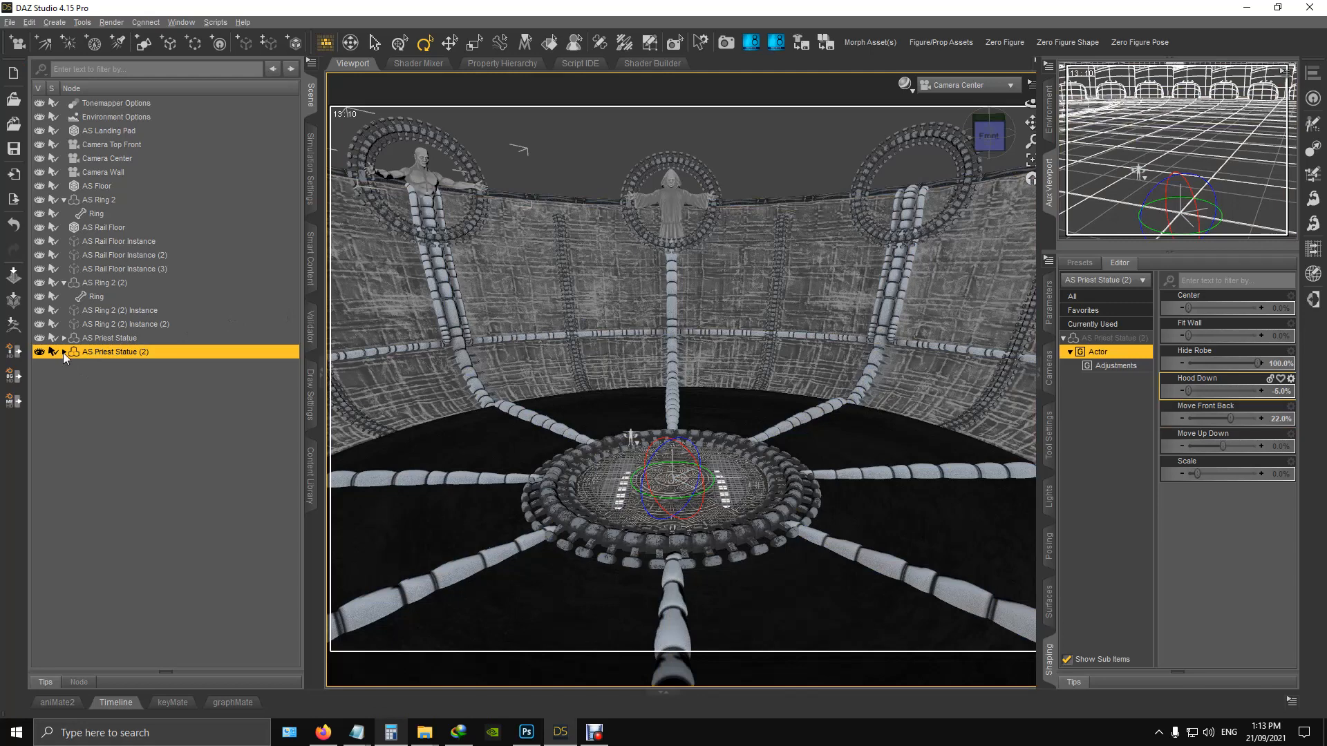
# Step: Tilt the Base bone of AS Priest Statue (2) slightly about its X axis in the viewport
pyautogui.click(63, 353)
pyautogui.click(106, 366)
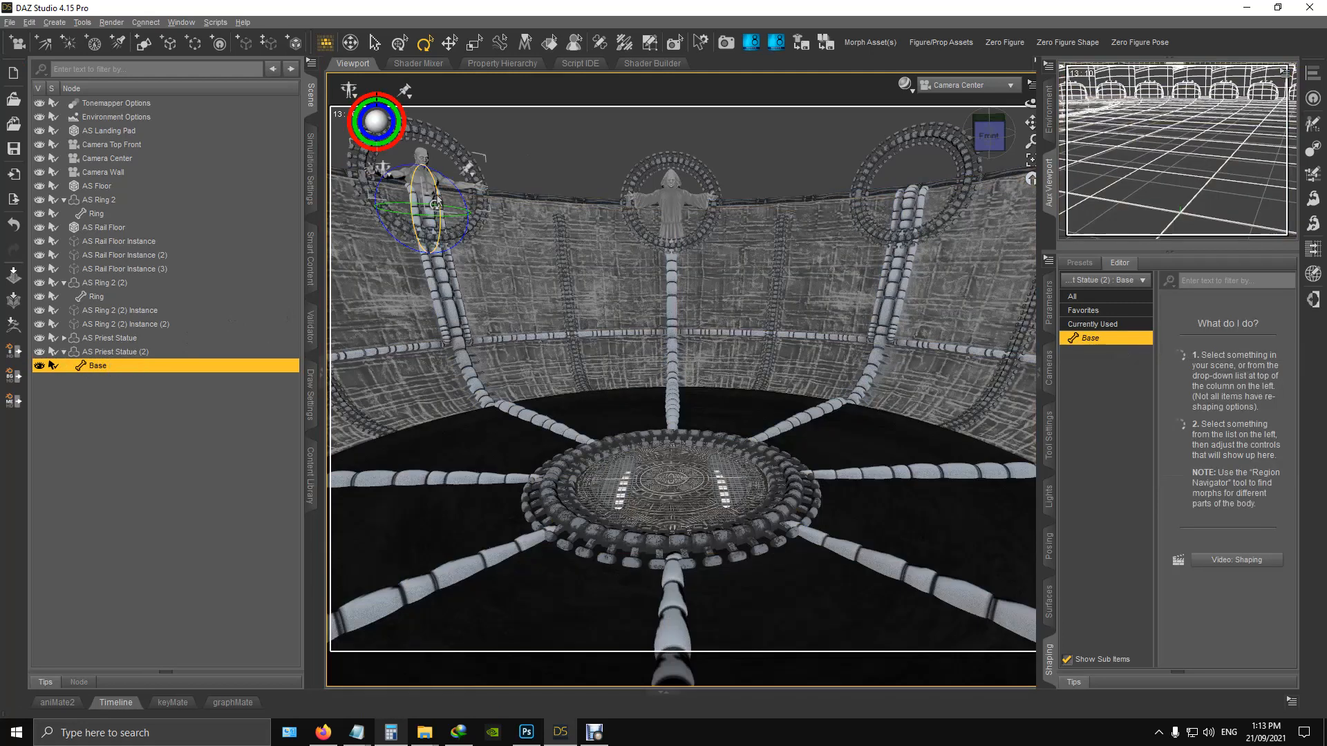
pyautogui.moveTo(438, 205); pyautogui.dragTo(439, 206)
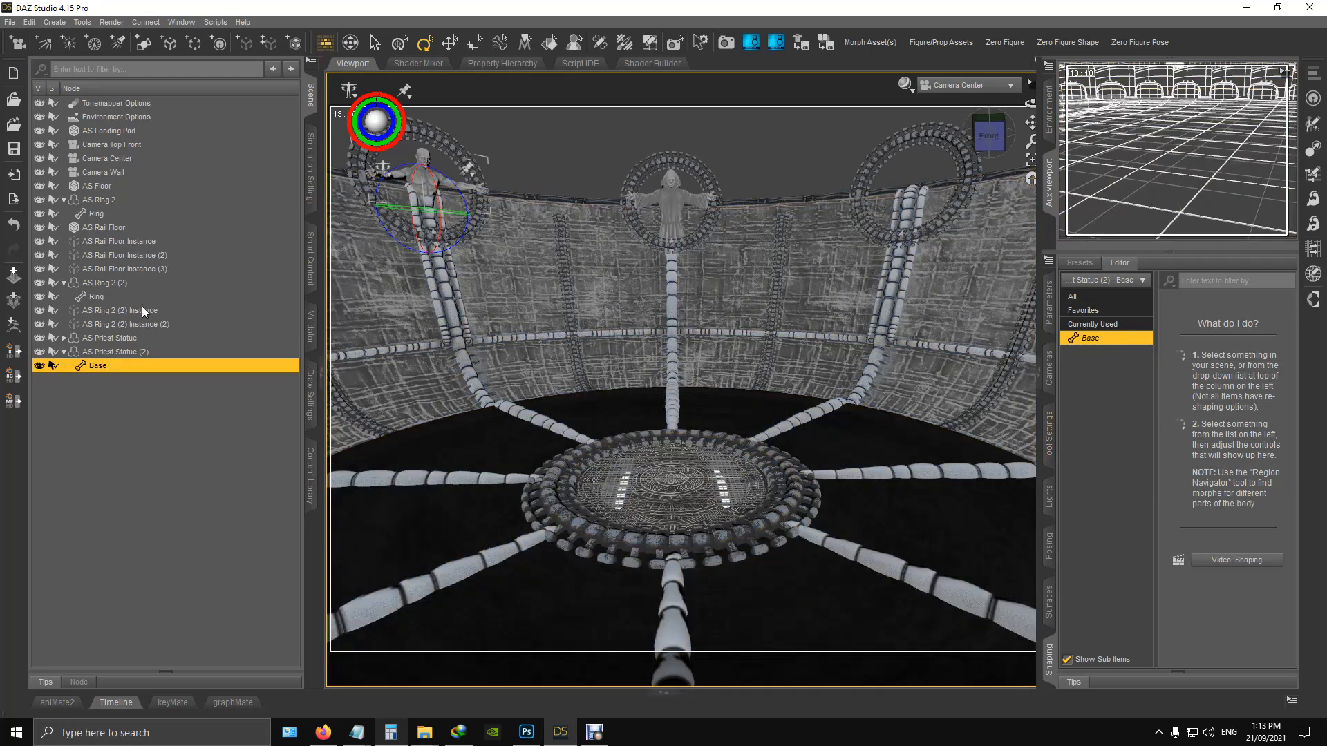
# Step: Create a node instance of AS Priest Statue (2) with default settings and set its Y rotation to -45 degrees
pyautogui.click(127, 351)
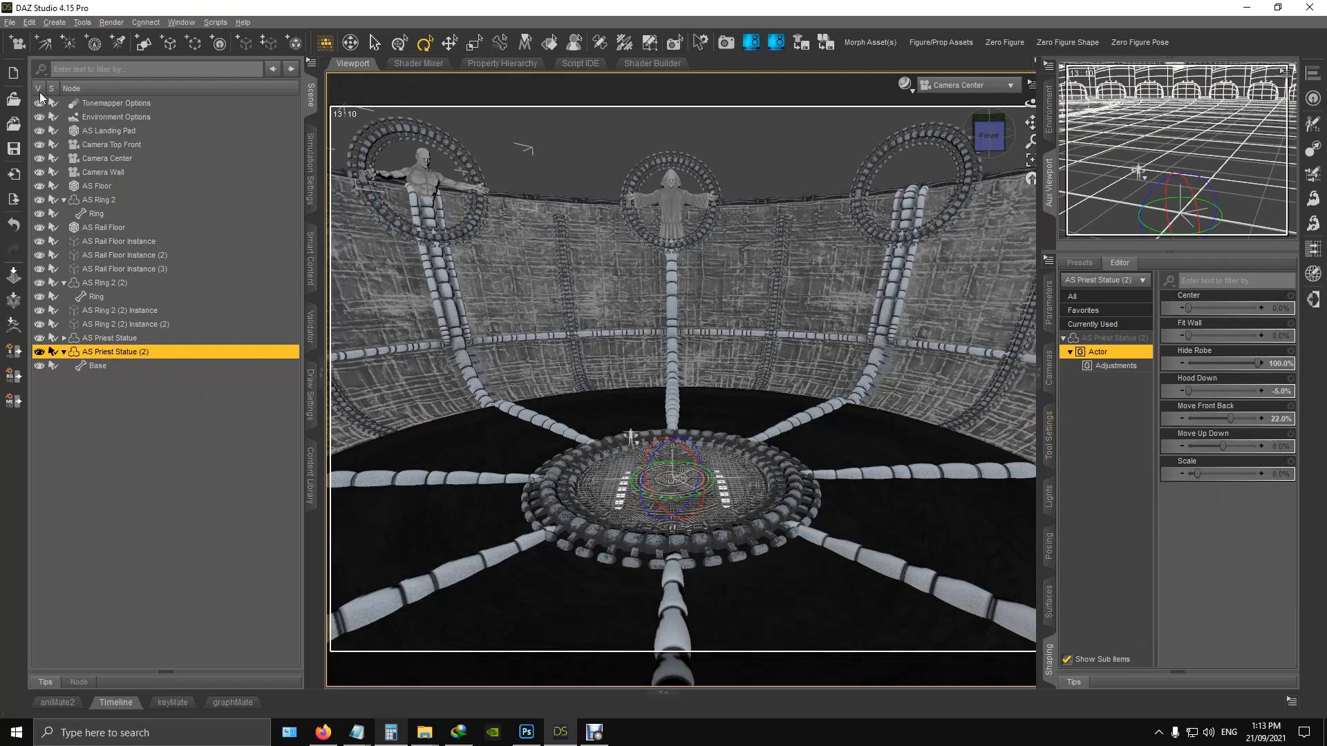
pyautogui.click(63, 352)
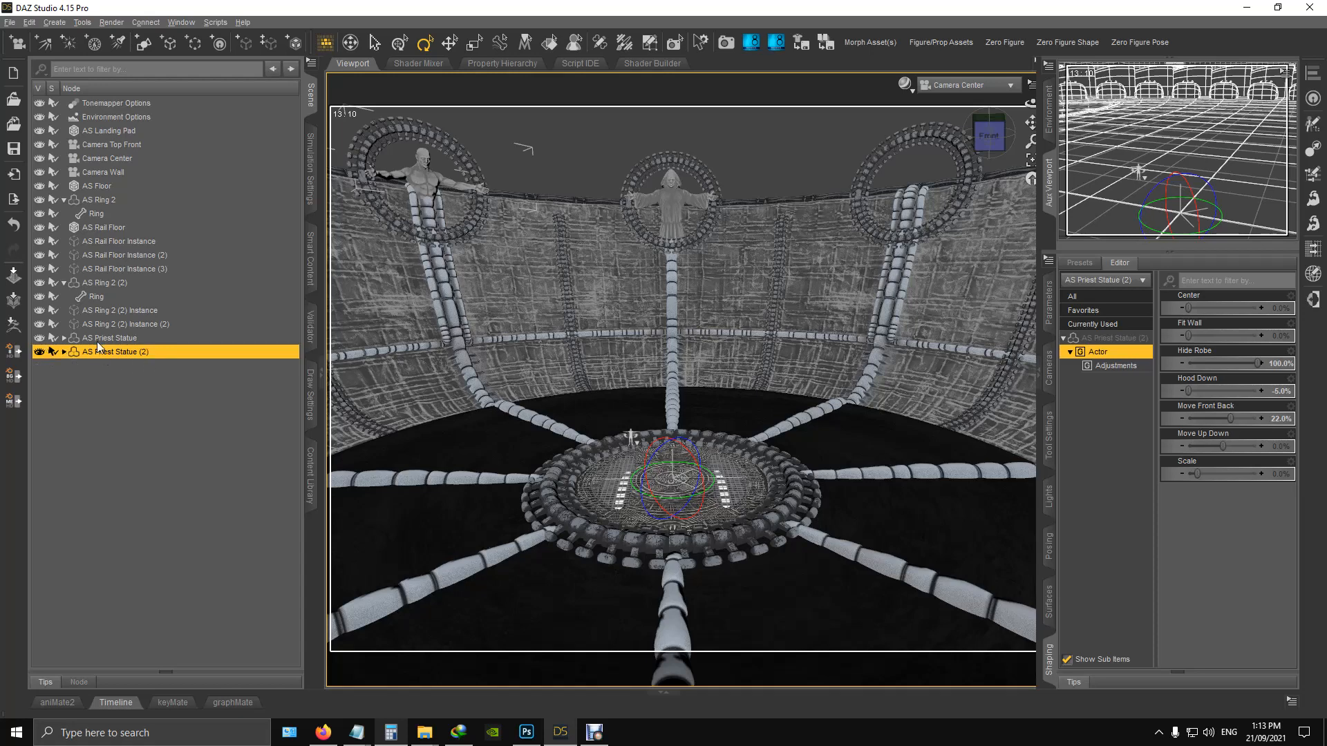
pyautogui.click(58, 23)
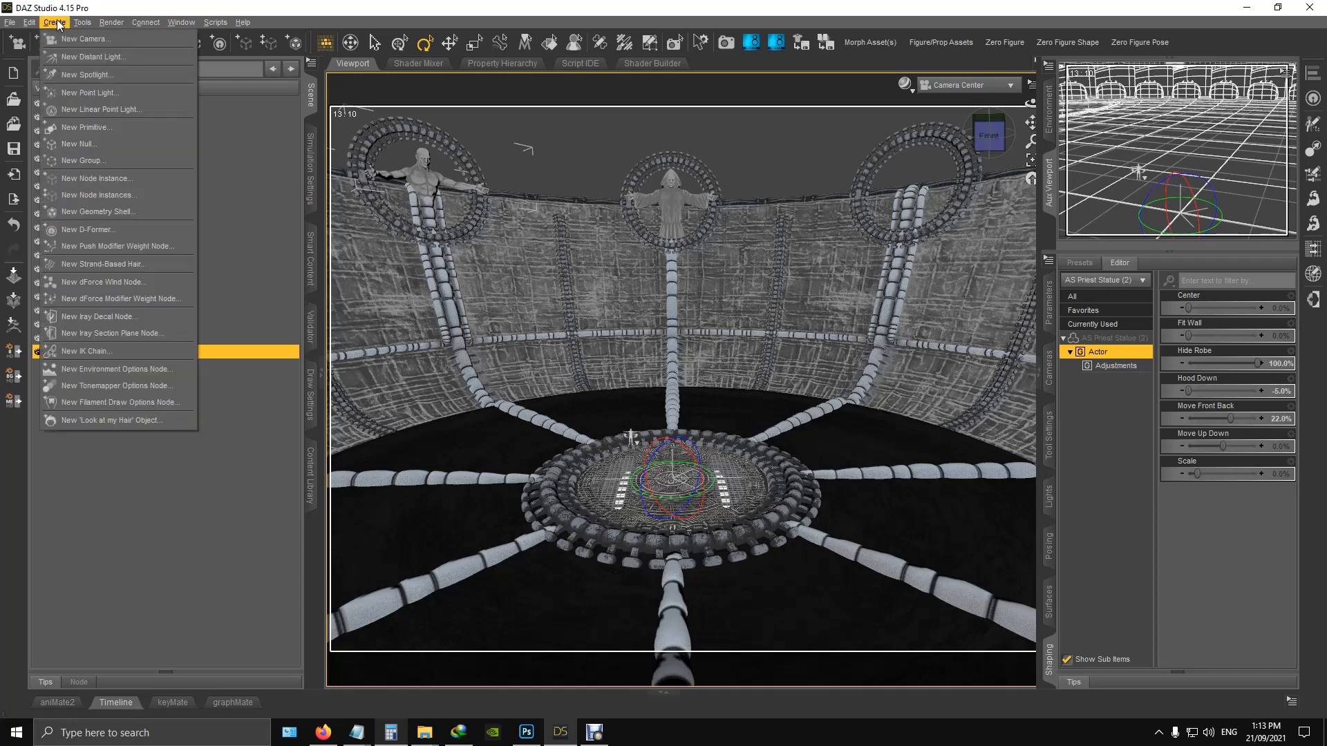
pyautogui.click(97, 177)
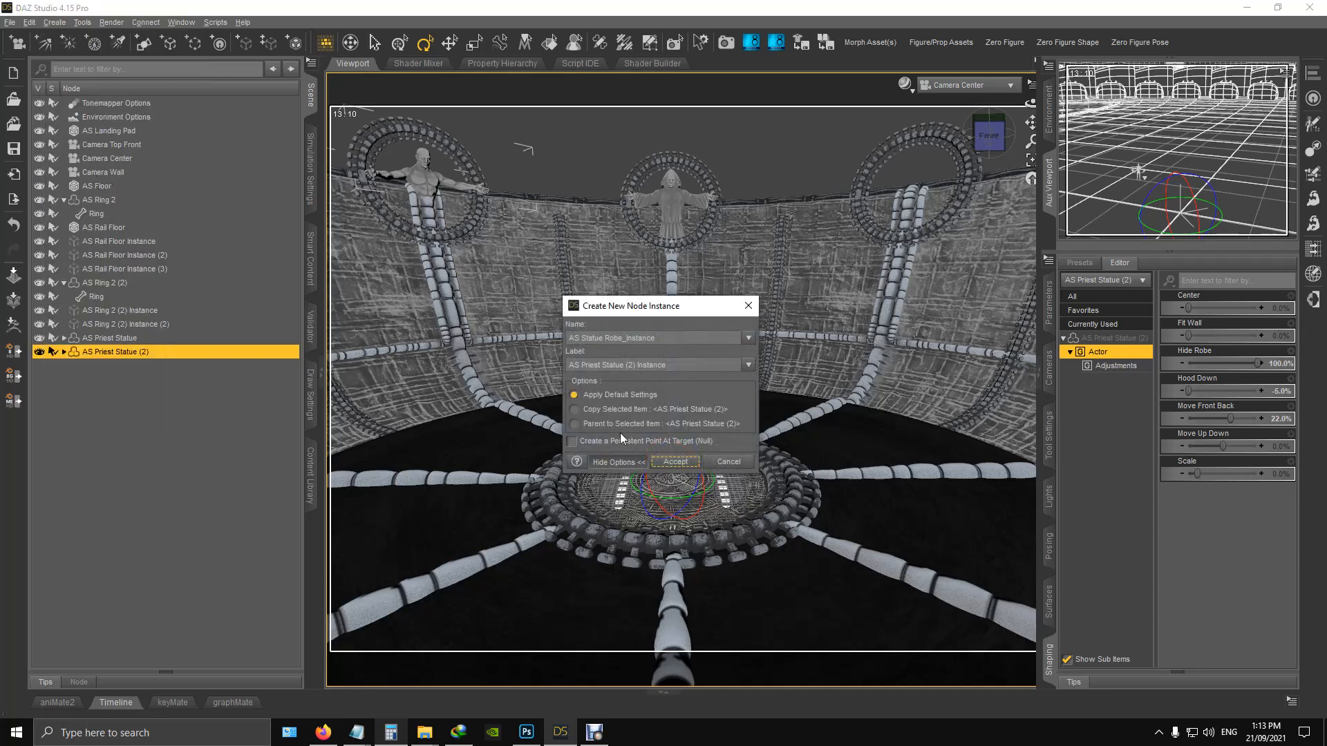
pyautogui.click(674, 460)
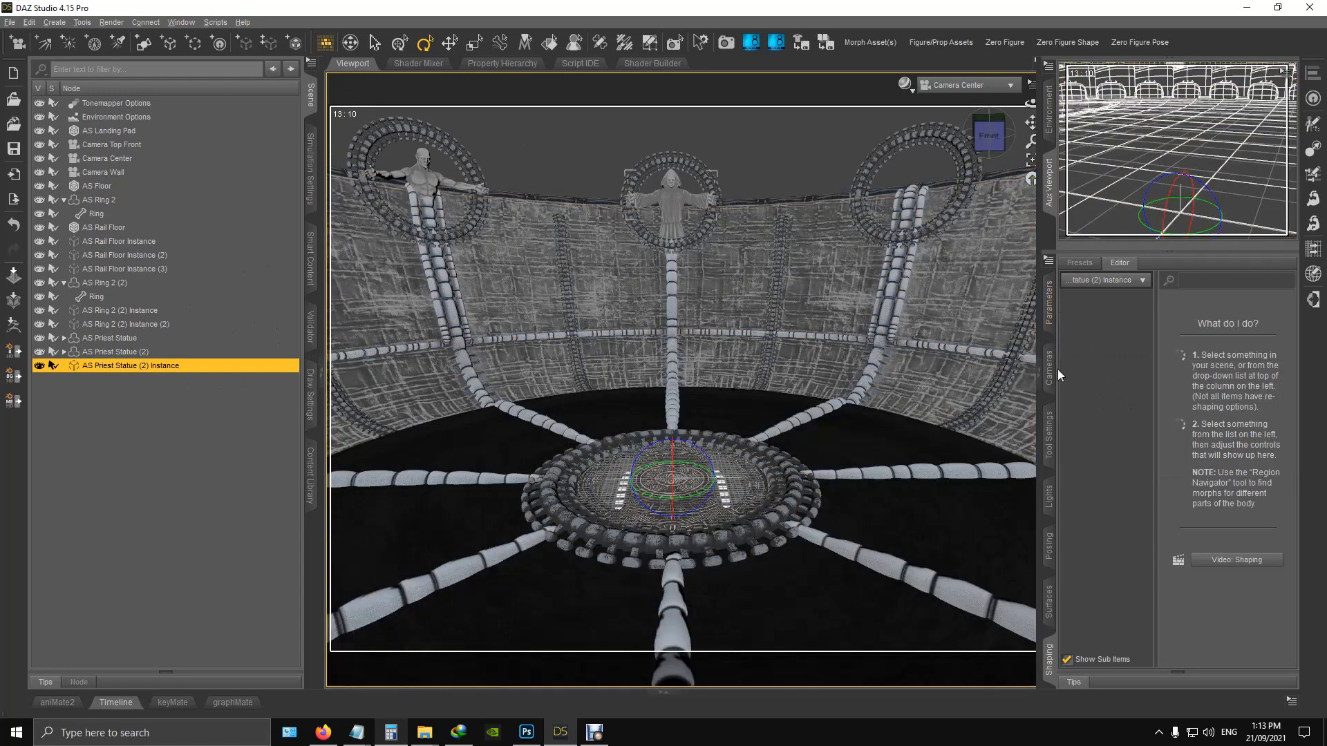
pyautogui.click(1050, 299)
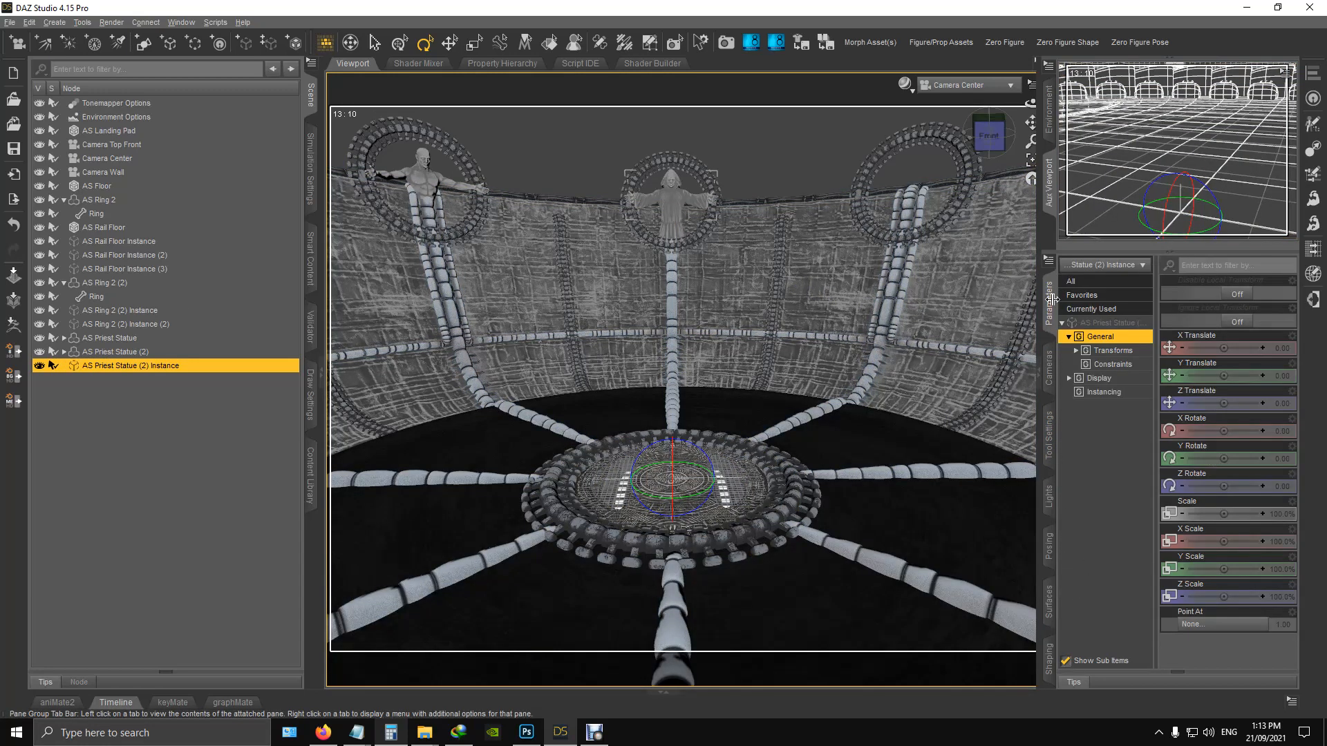
pyautogui.click(1287, 459)
pyautogui.write('-45')
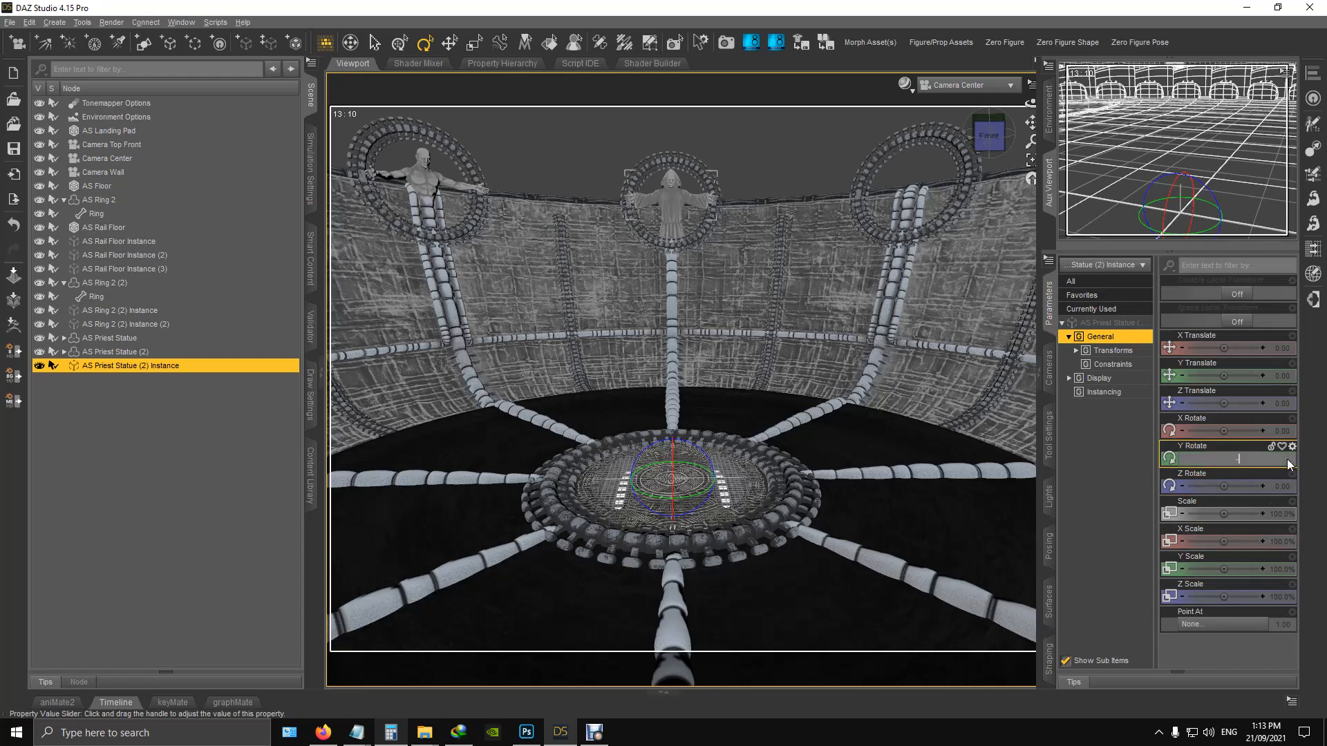
pyautogui.press('Return')
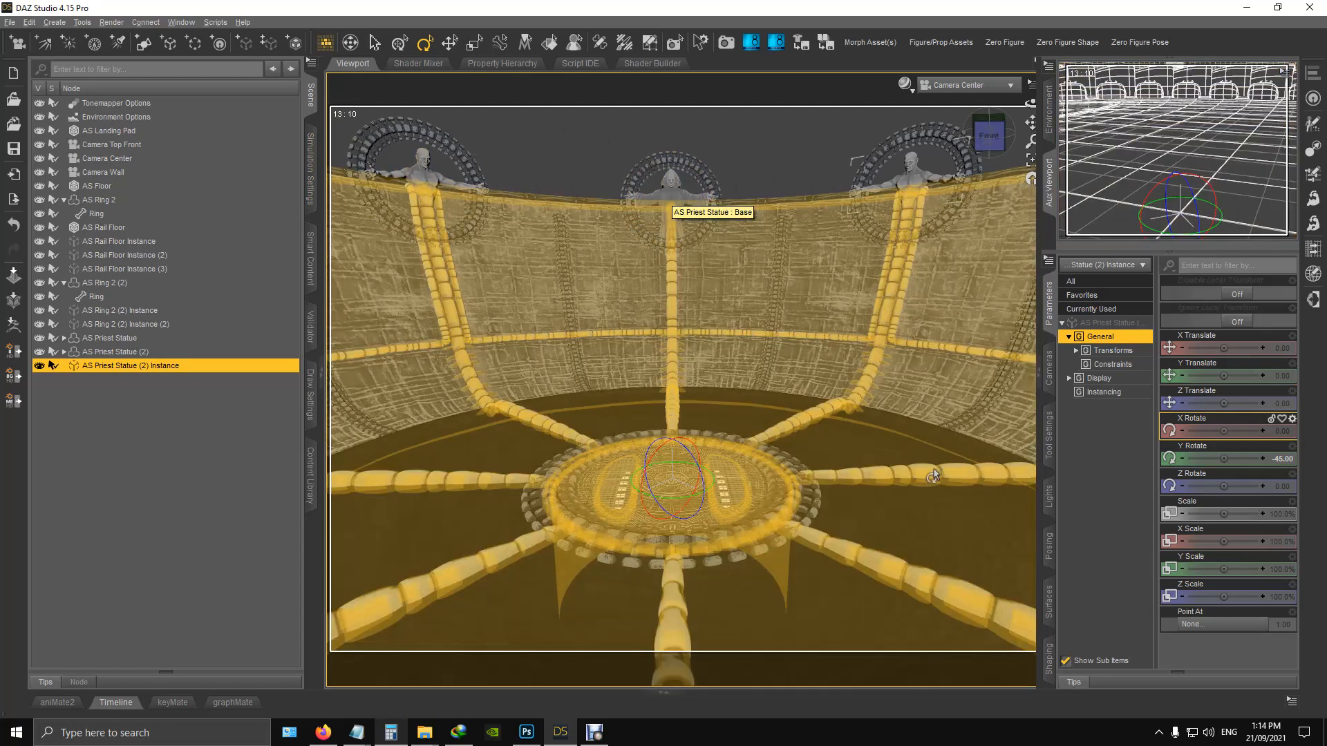
# Step: Add the AS Drain prop from the Alien Station content to the scene
pyautogui.click(314, 484)
pyautogui.scroll(2, 249, 378)
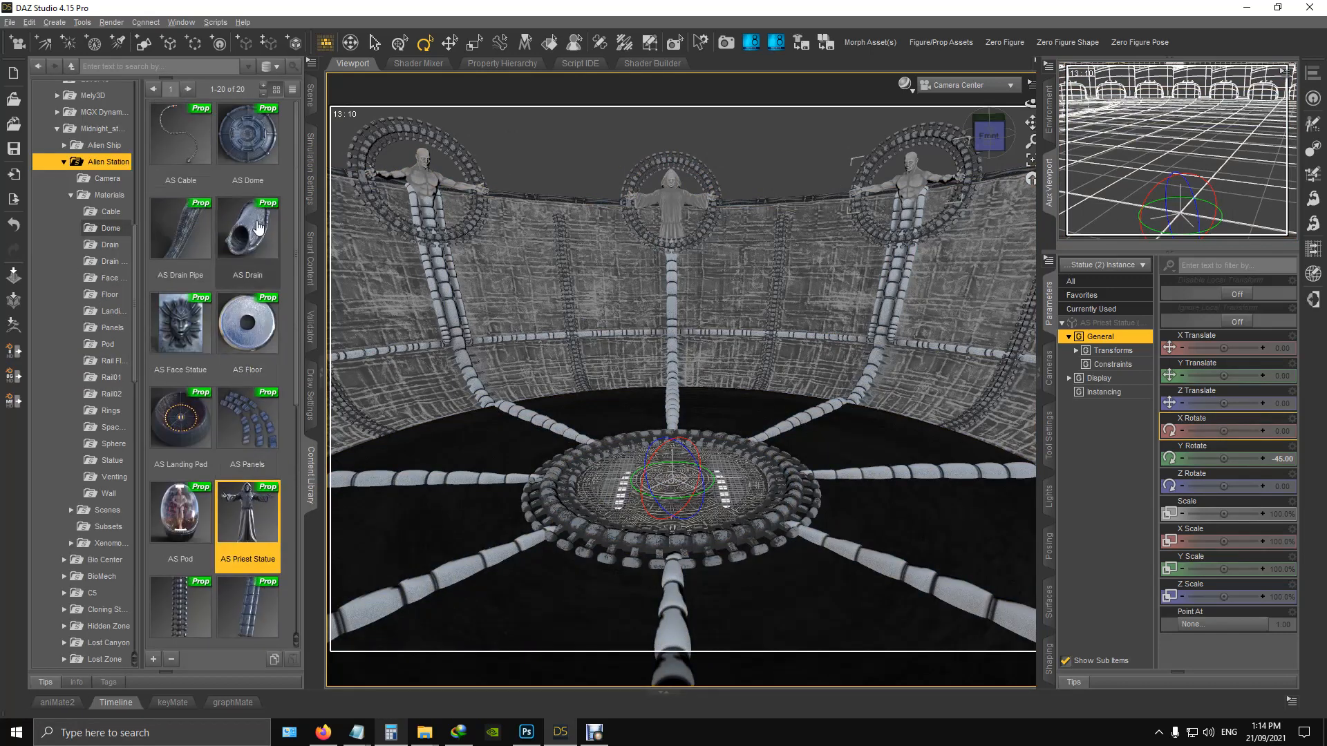
pyautogui.moveTo(259, 228)
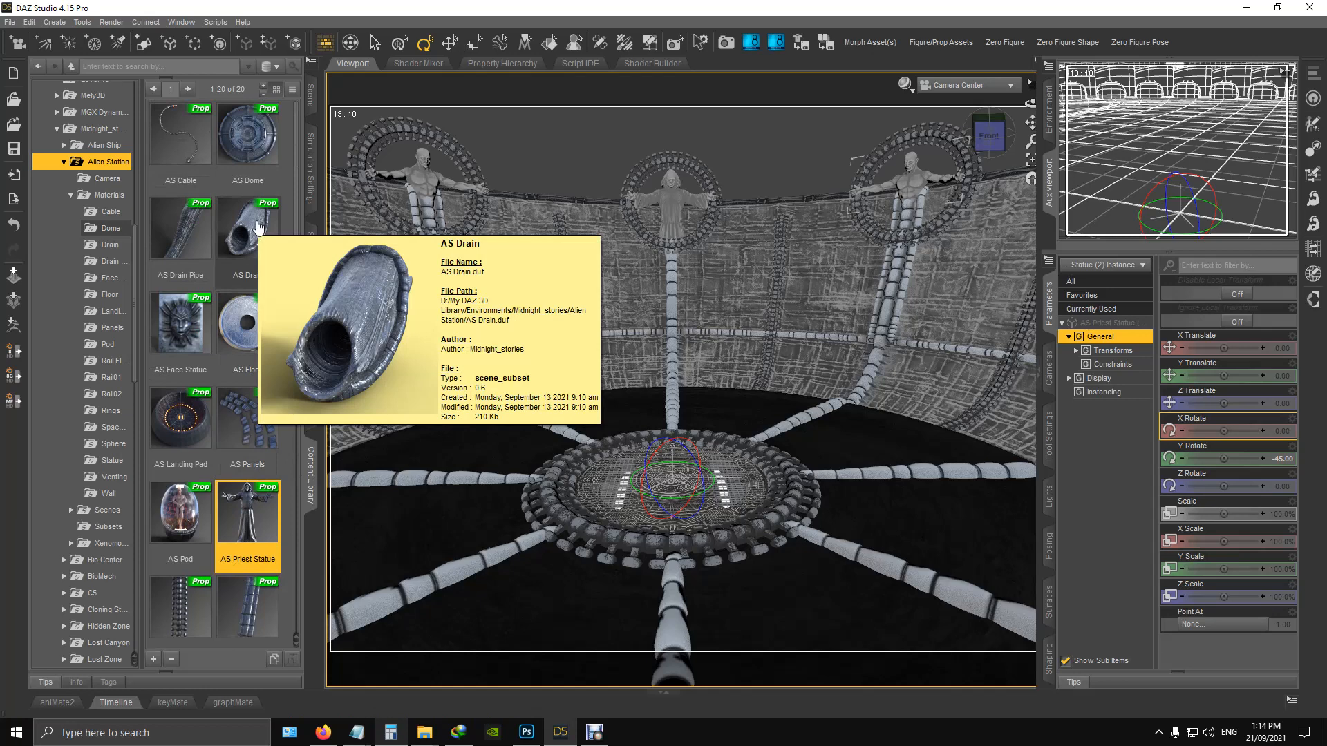
pyautogui.doubleClick(259, 227)
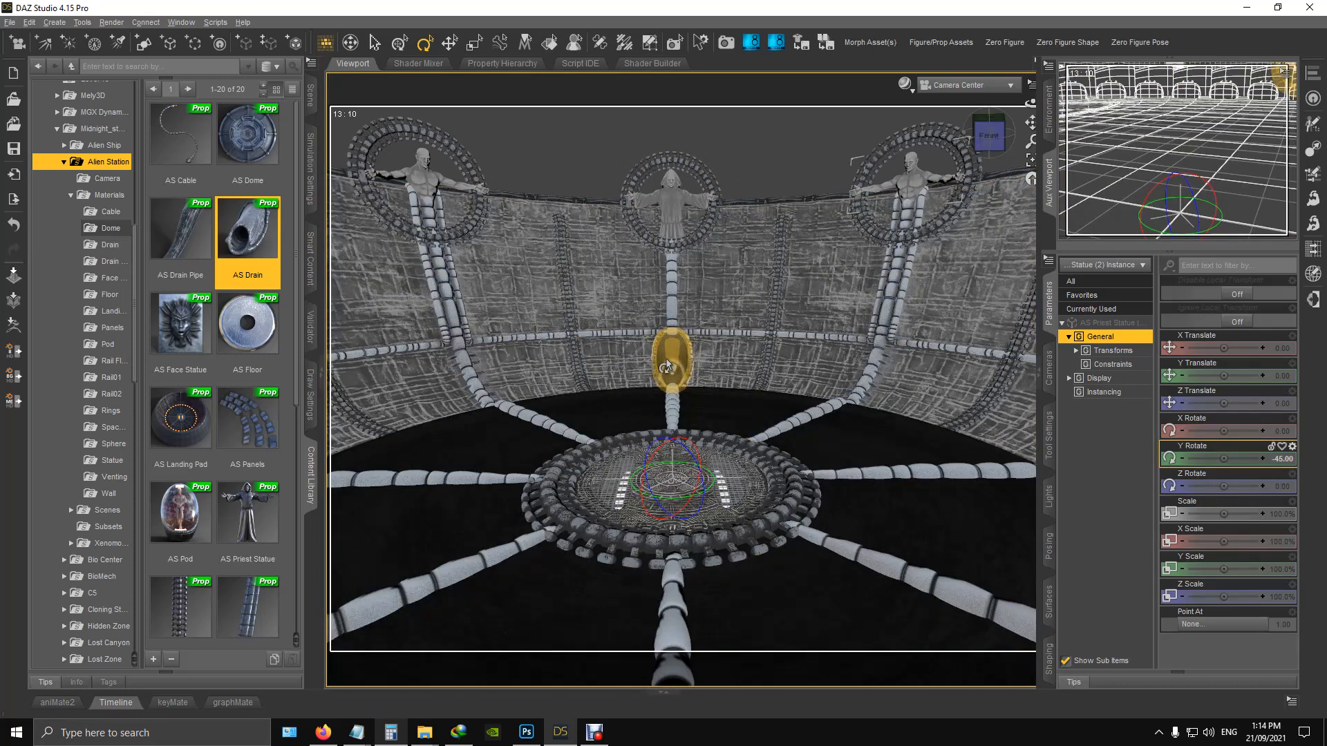
# Step: Set the Y rotation of the AS Drain prop to 11.25
pyautogui.click(667, 366)
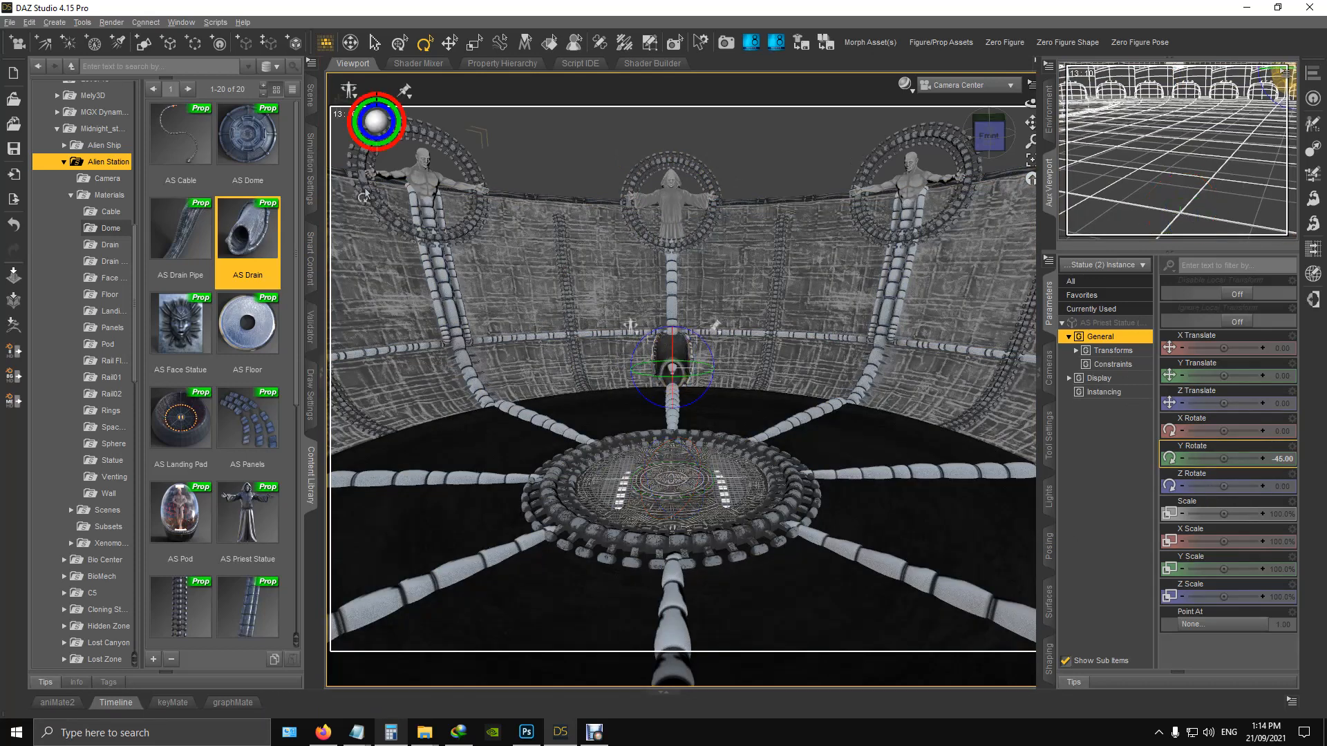
pyautogui.click(310, 95)
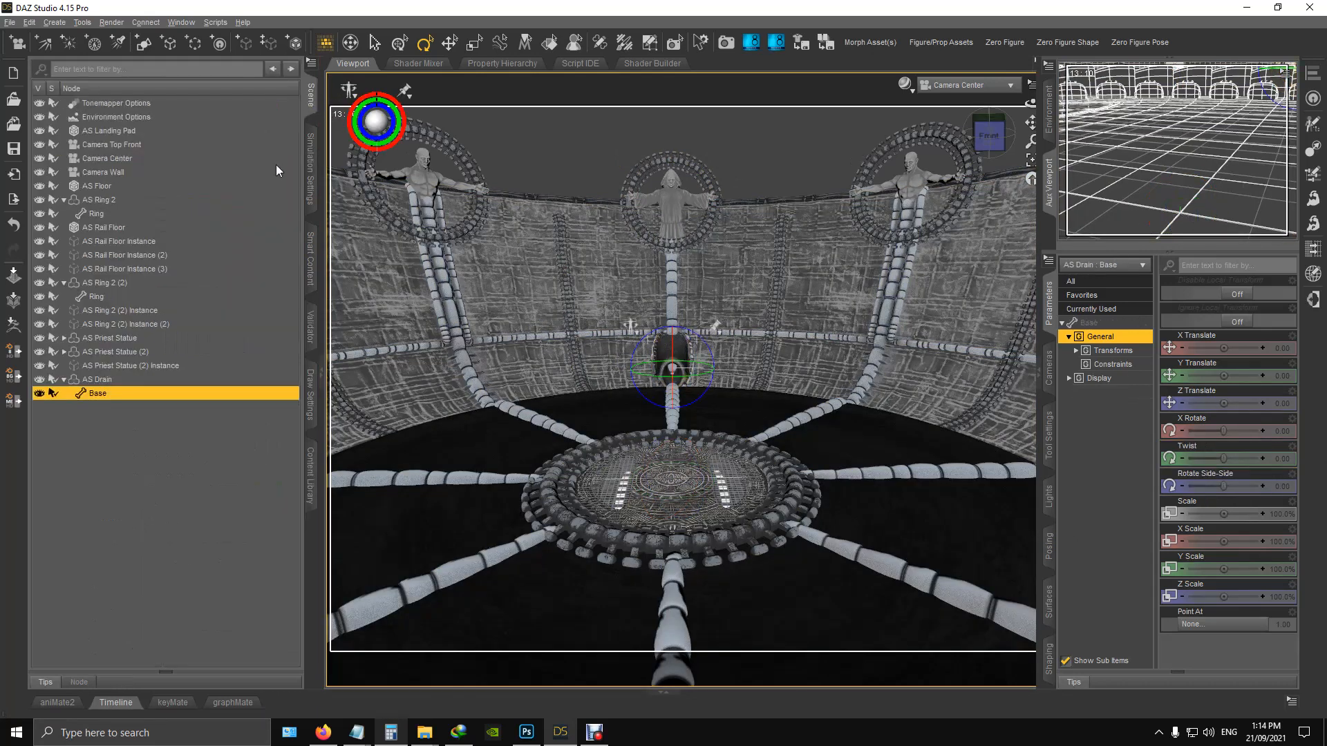
pyautogui.click(109, 380)
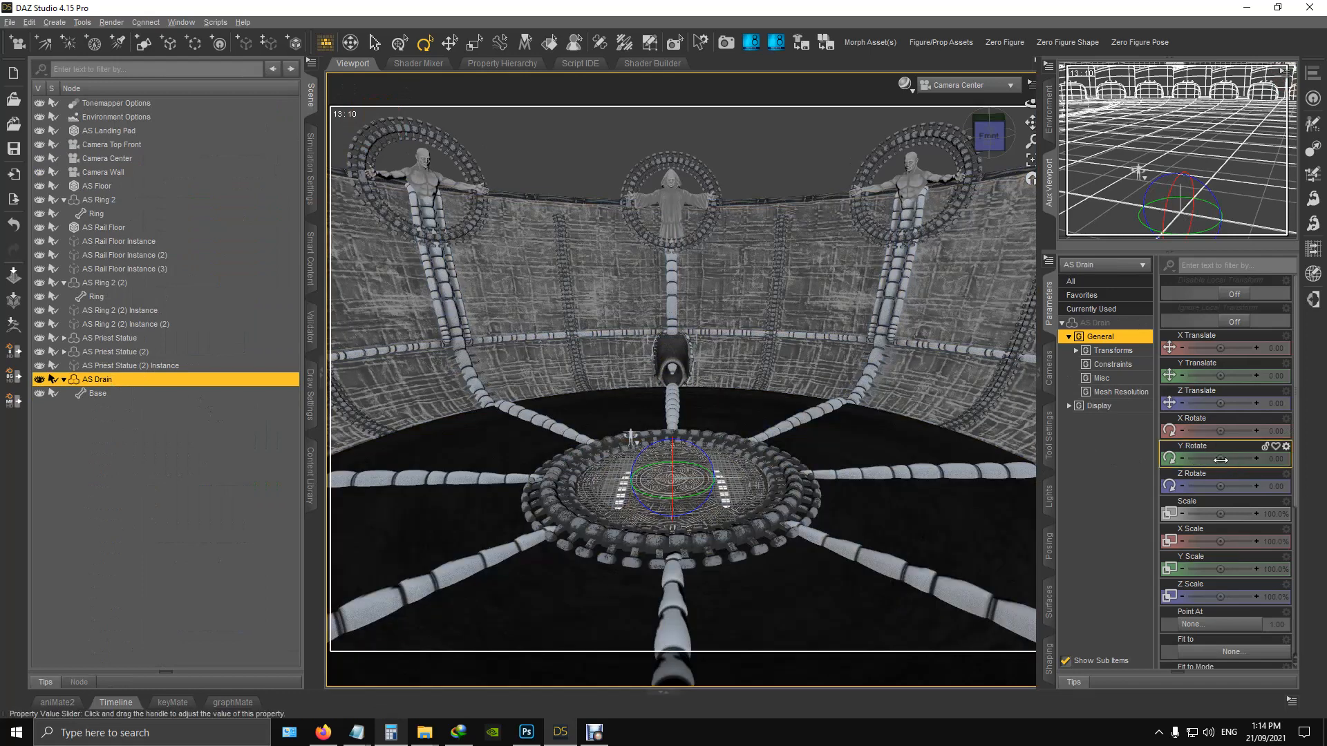
pyautogui.moveTo(1220, 458); pyautogui.dragTo(1234, 458)
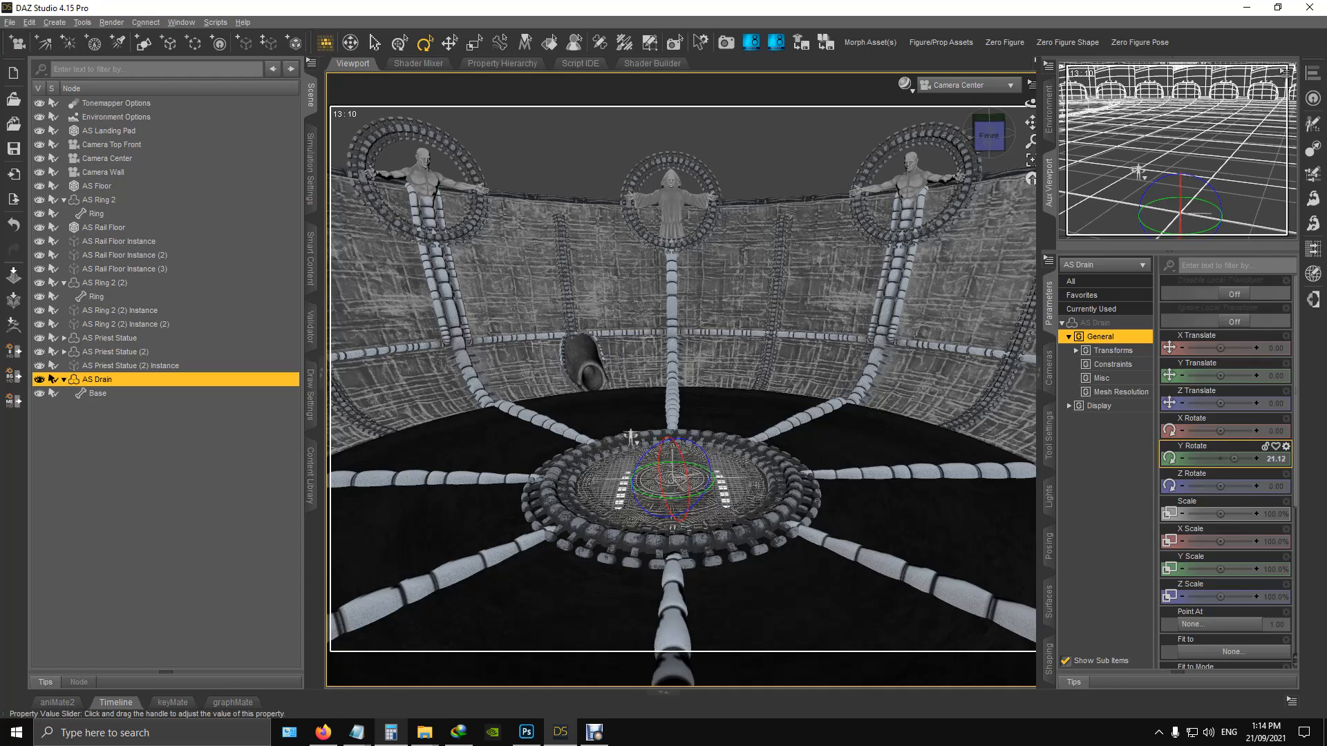
pyautogui.moveTo(1234, 458); pyautogui.dragTo(1231, 458)
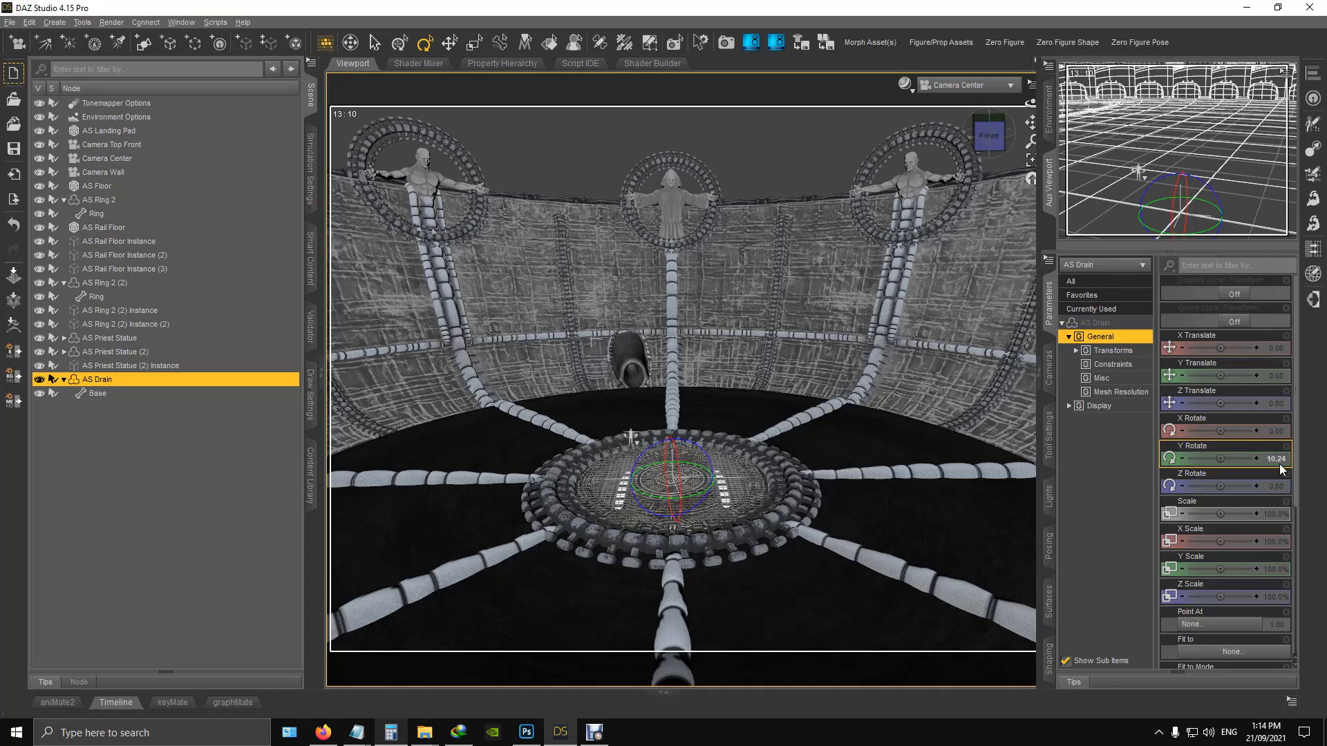
pyautogui.click(1279, 459)
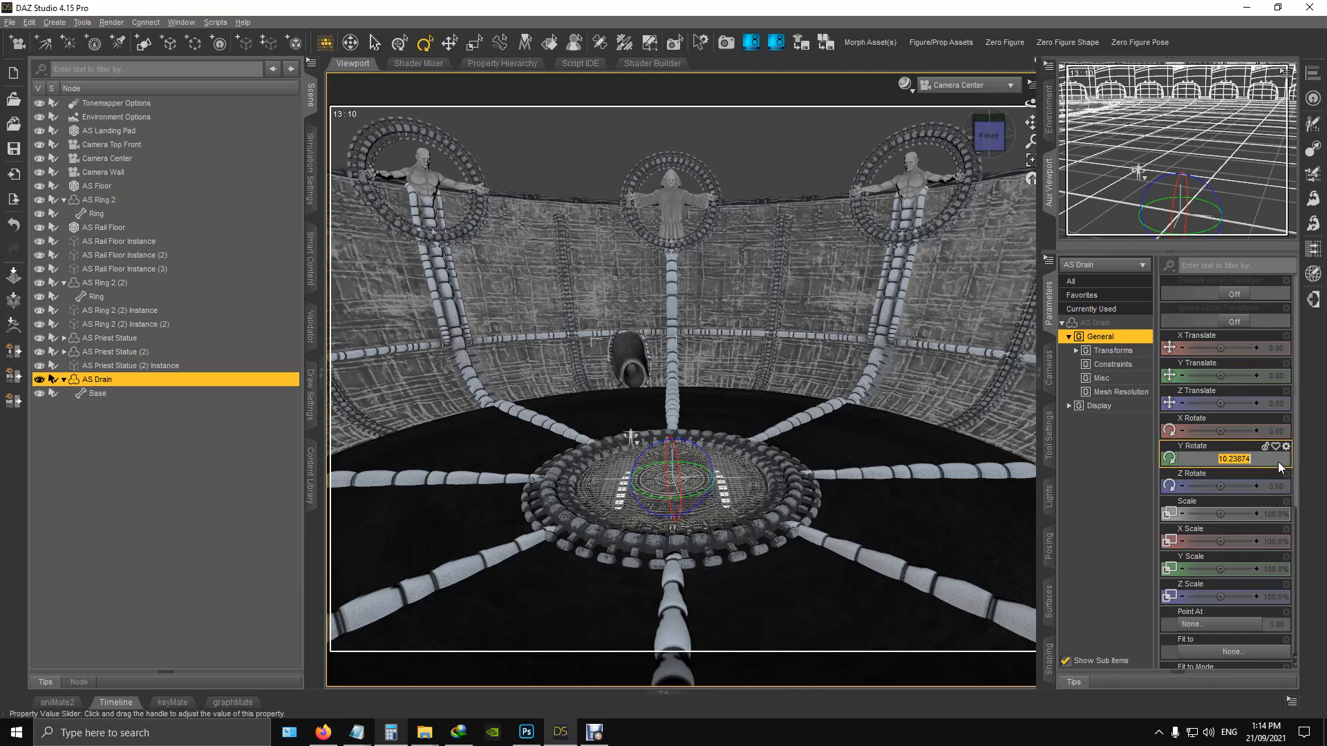
pyautogui.write('11.25')
pyautogui.press('Return')
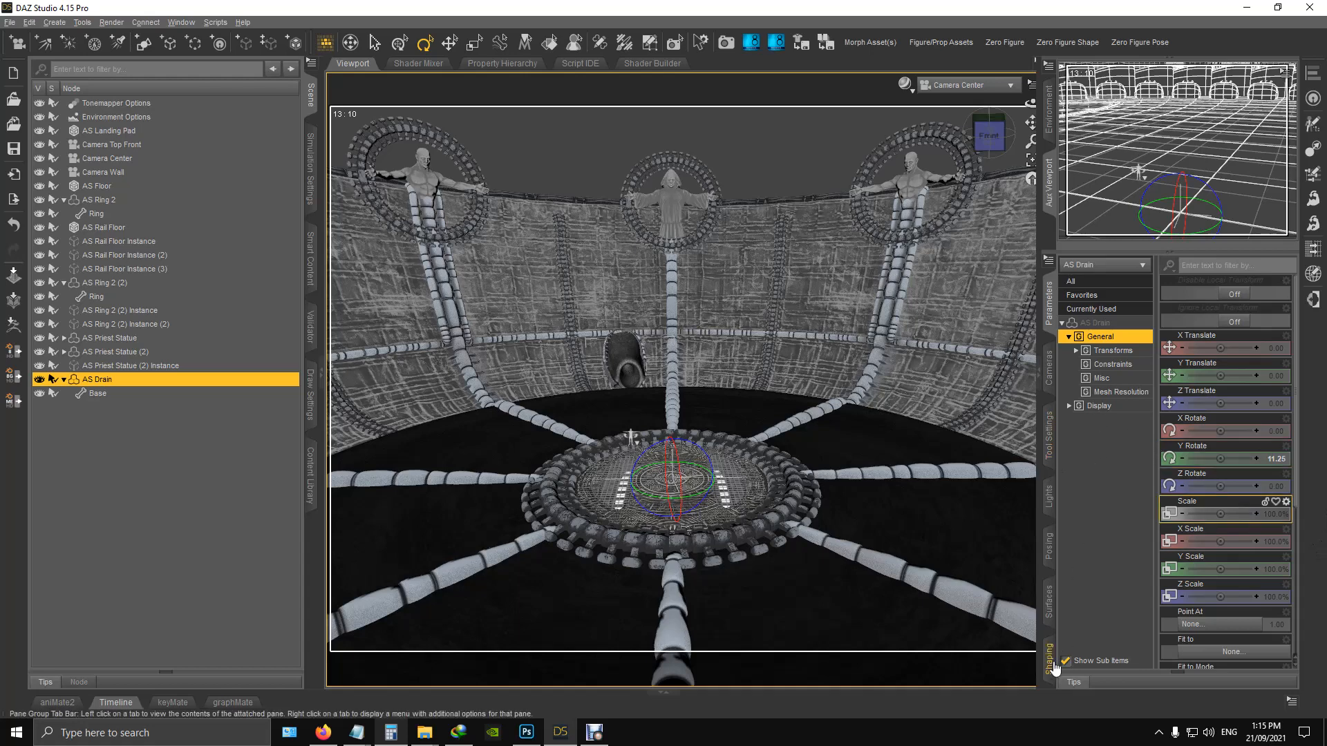
# Step: Check the shaping options of AS Drain and try to move its Base bone slightly along its Z axis in the viewport
pyautogui.click(1049, 660)
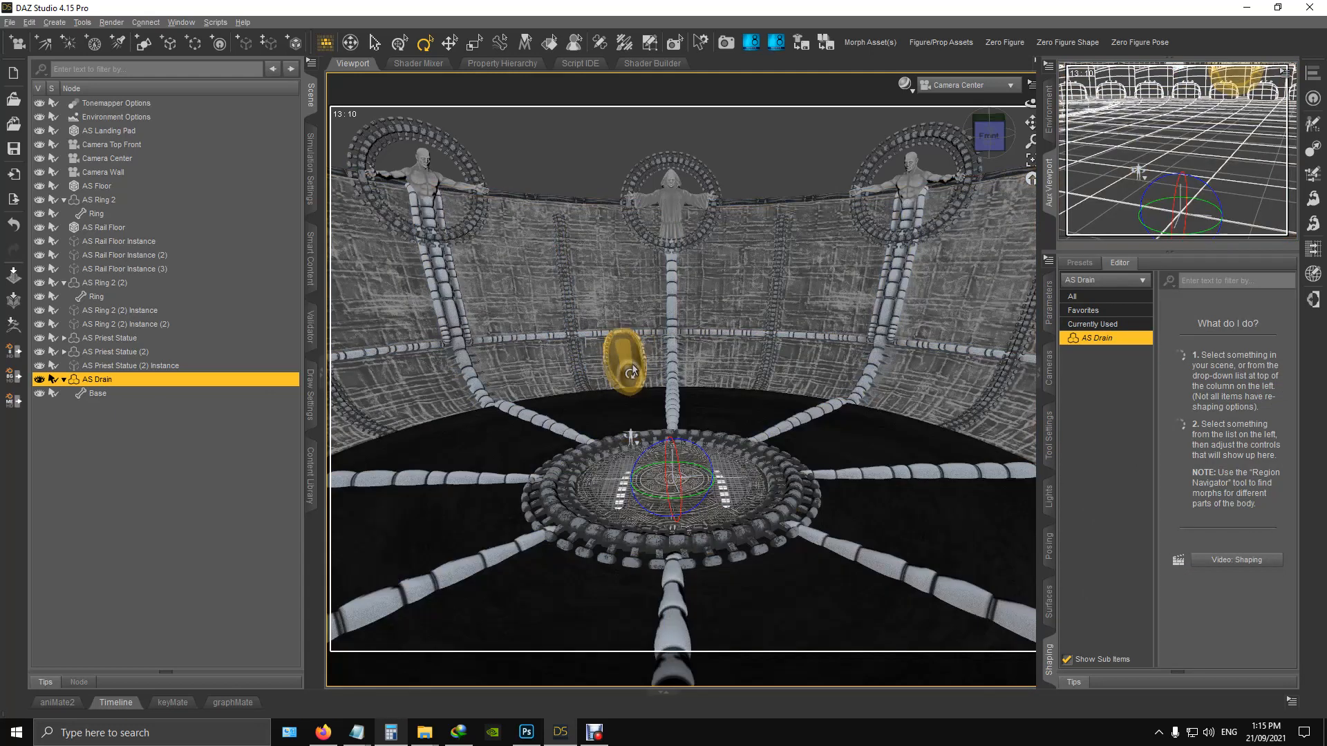
pyautogui.click(631, 374)
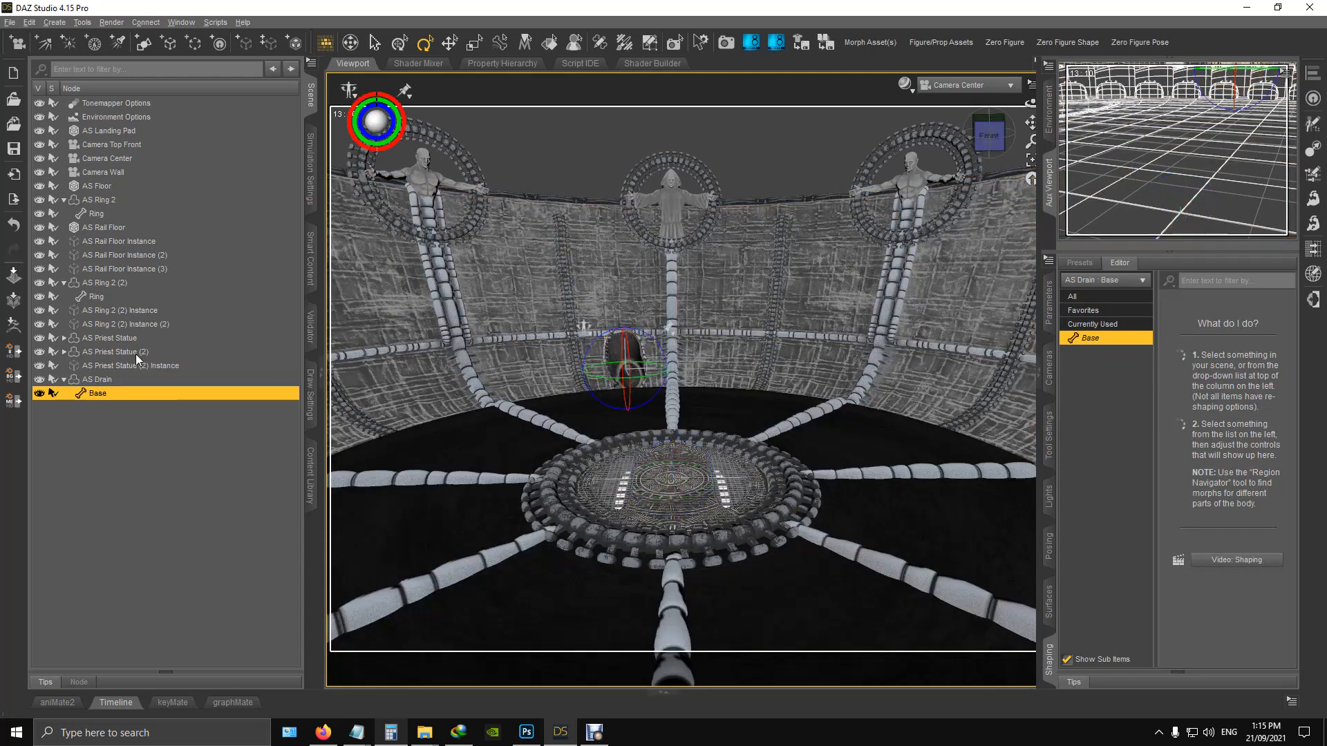
pyautogui.click(449, 44)
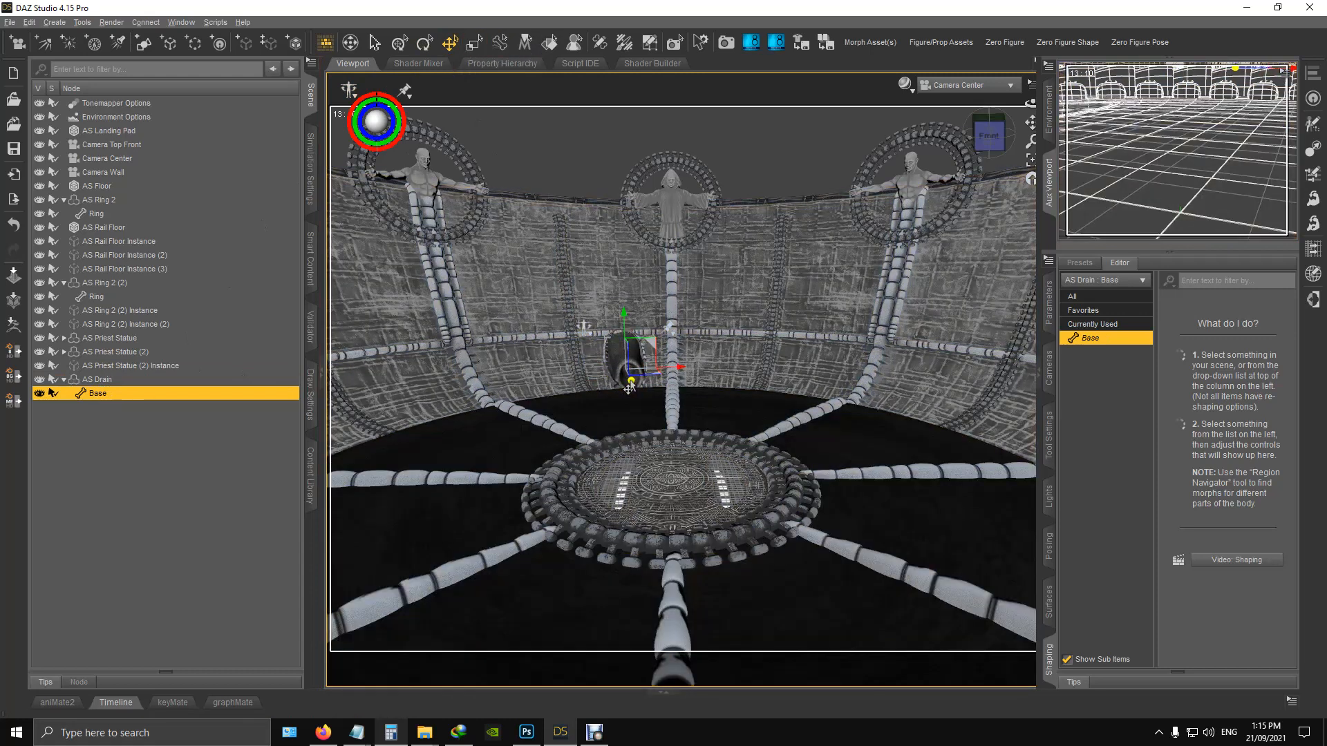
pyautogui.moveTo(628, 387); pyautogui.dragTo(630, 384)
pyautogui.moveTo(636, 382); pyautogui.dragTo(632, 385)
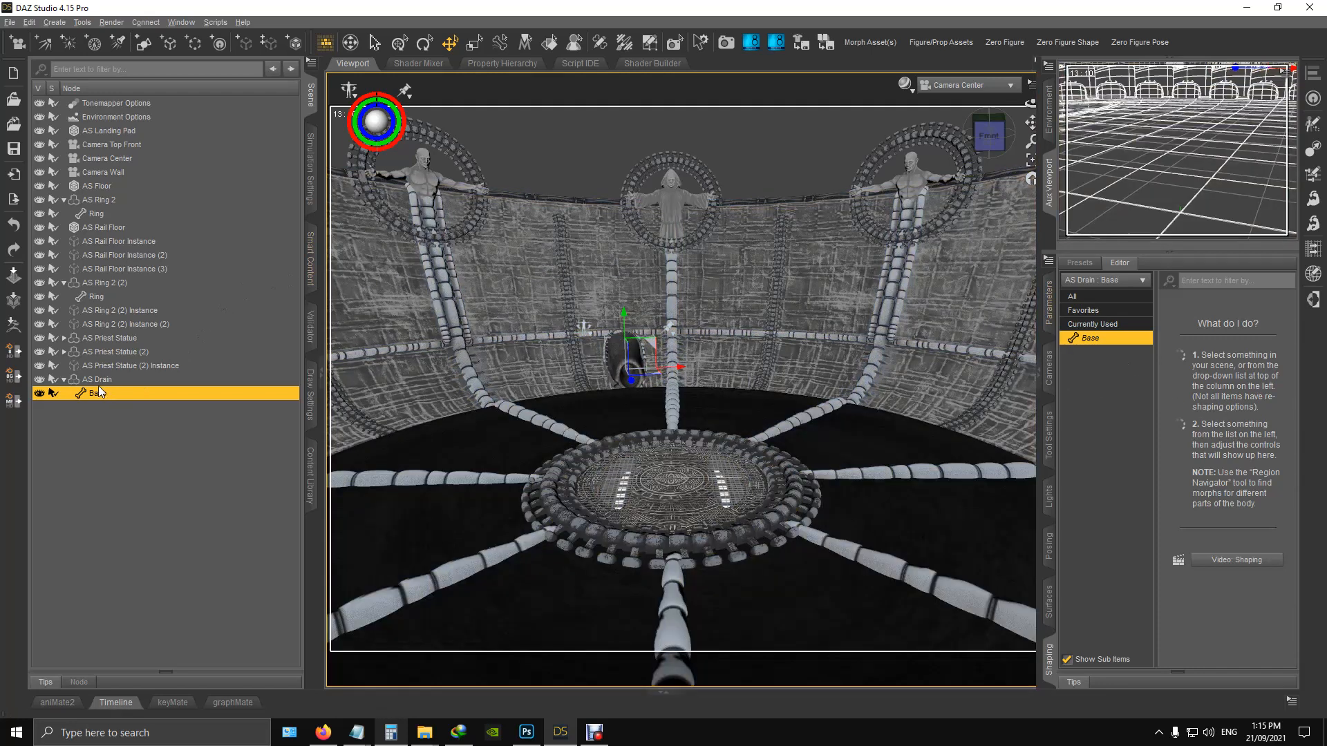
# Step: Create a node instance of AS Drain with default settings and set its Y rotation to -11.50
pyautogui.click(101, 381)
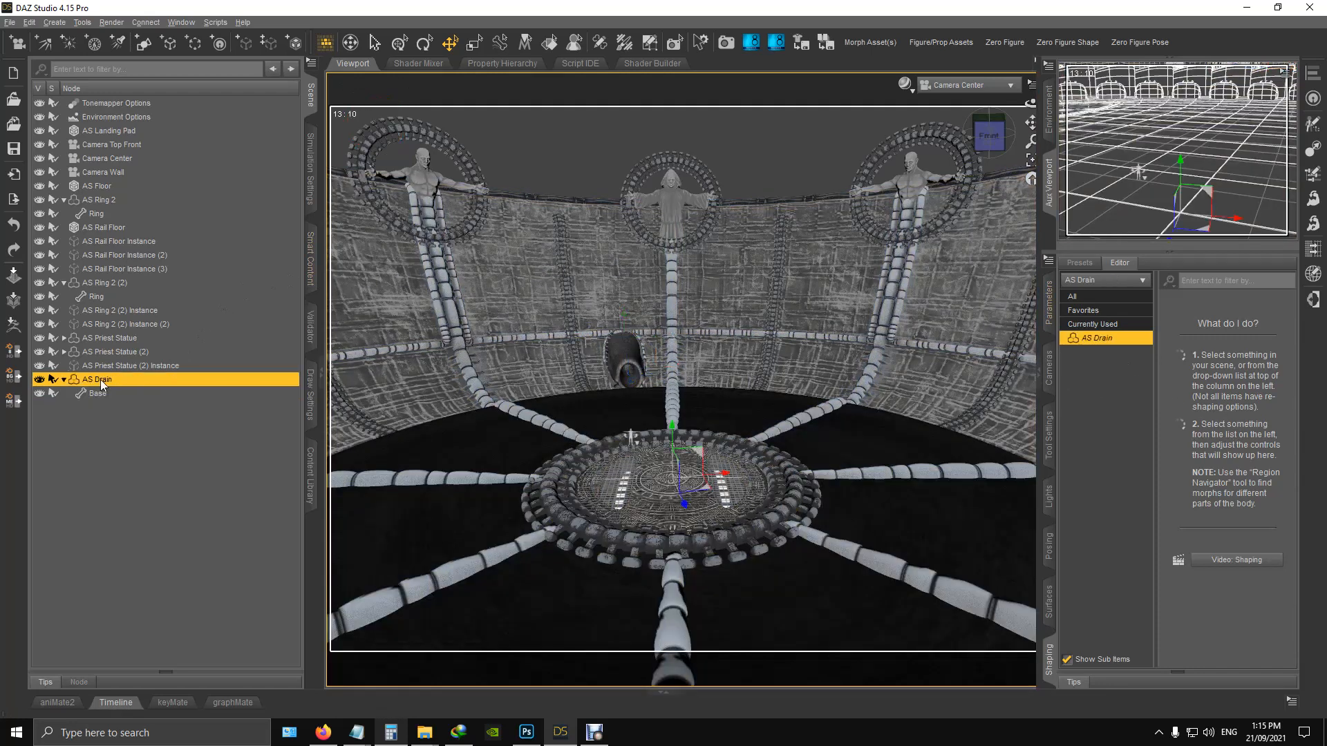
pyautogui.click(55, 23)
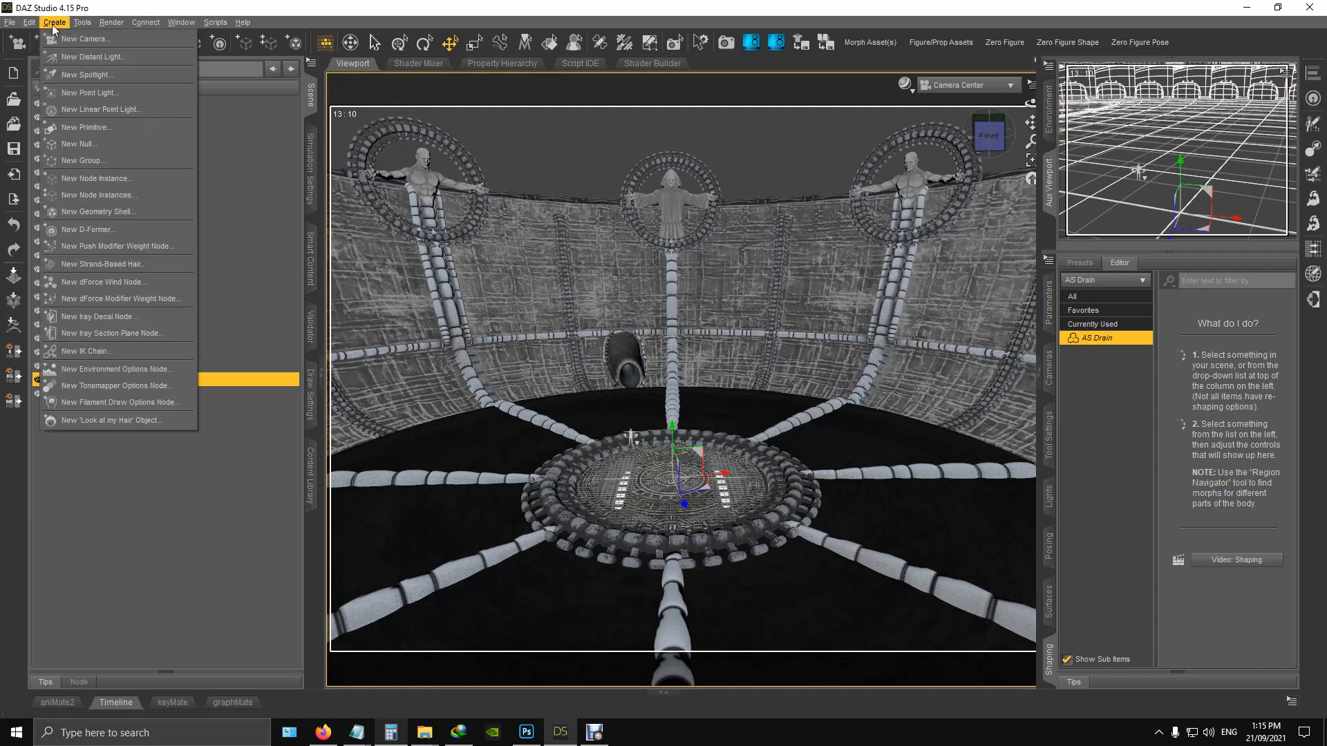
pyautogui.click(111, 182)
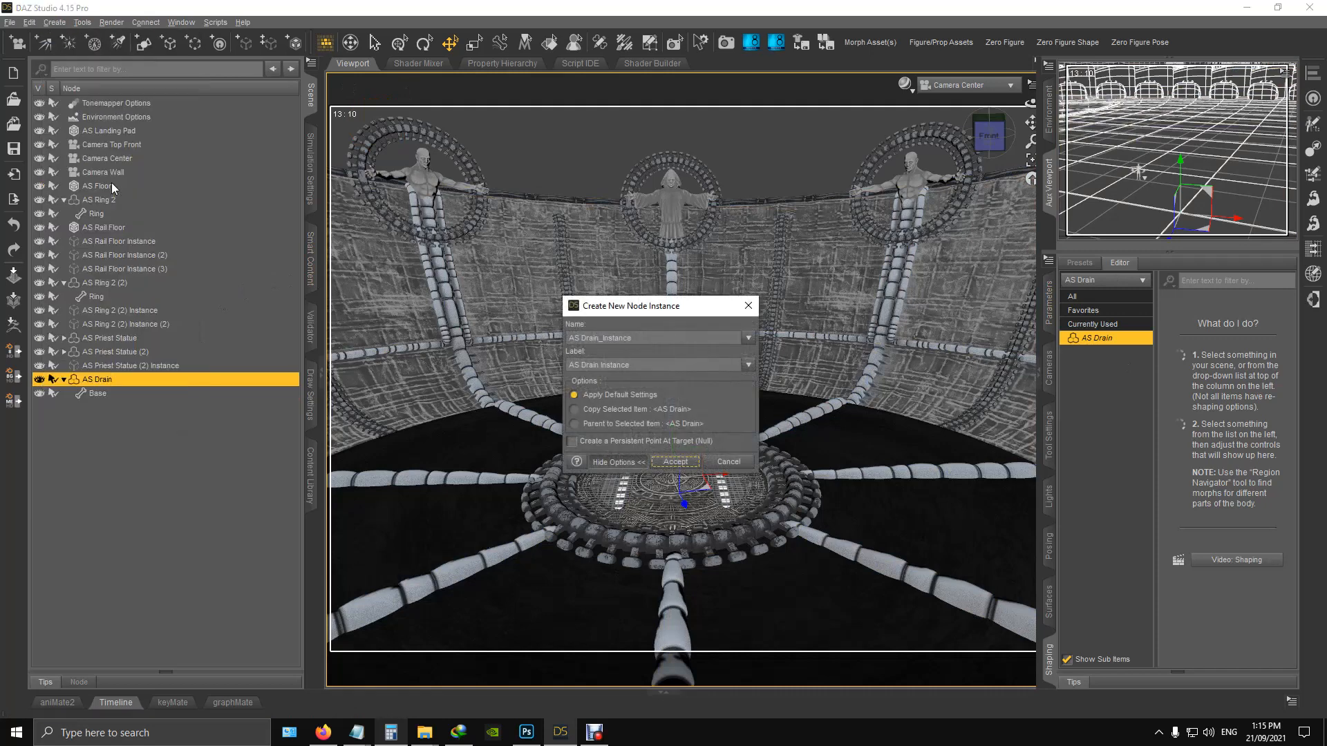
pyautogui.click(675, 461)
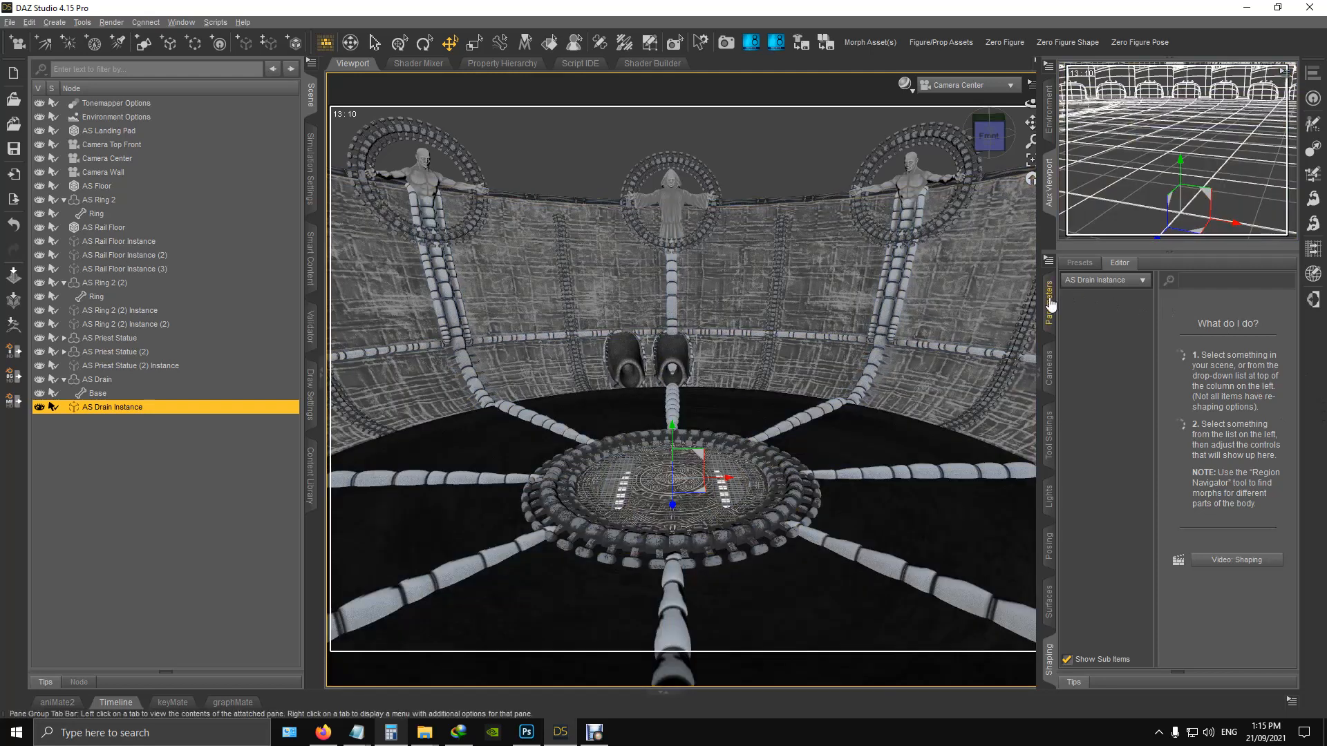
pyautogui.click(1049, 302)
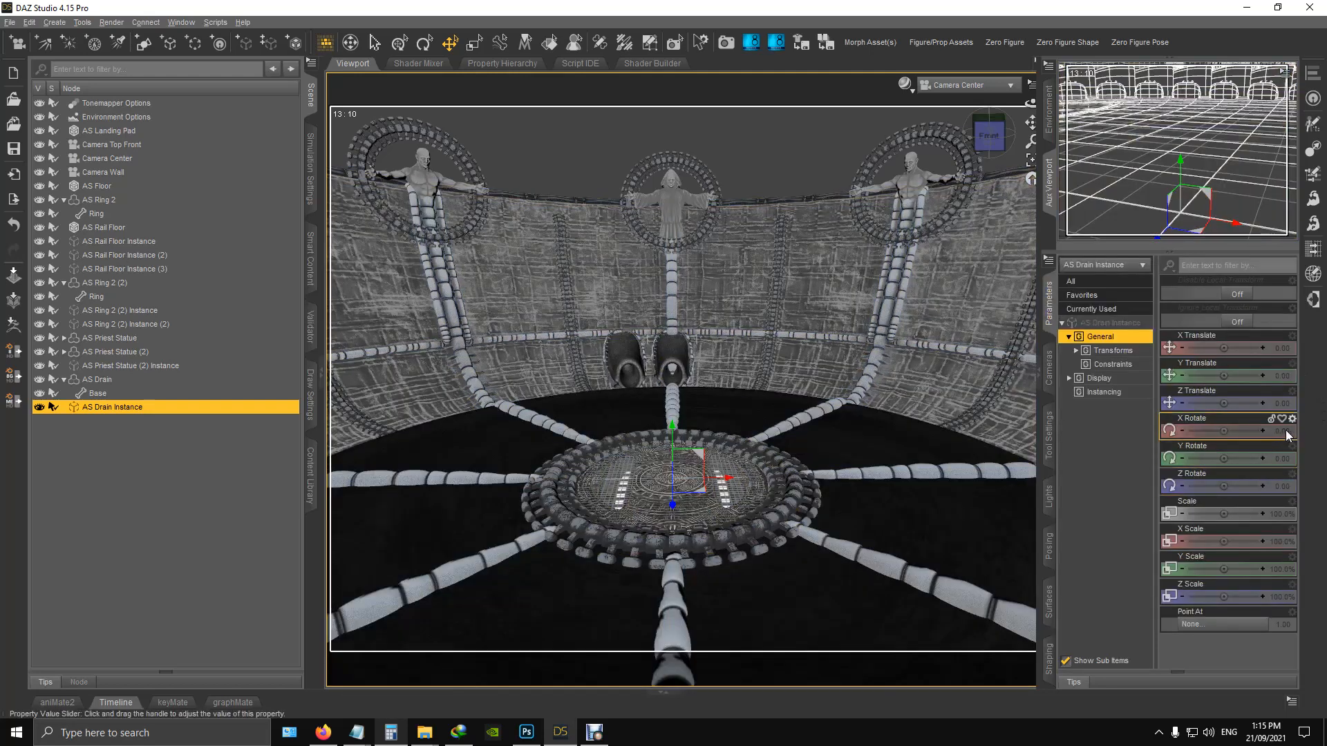
pyautogui.click(1283, 459)
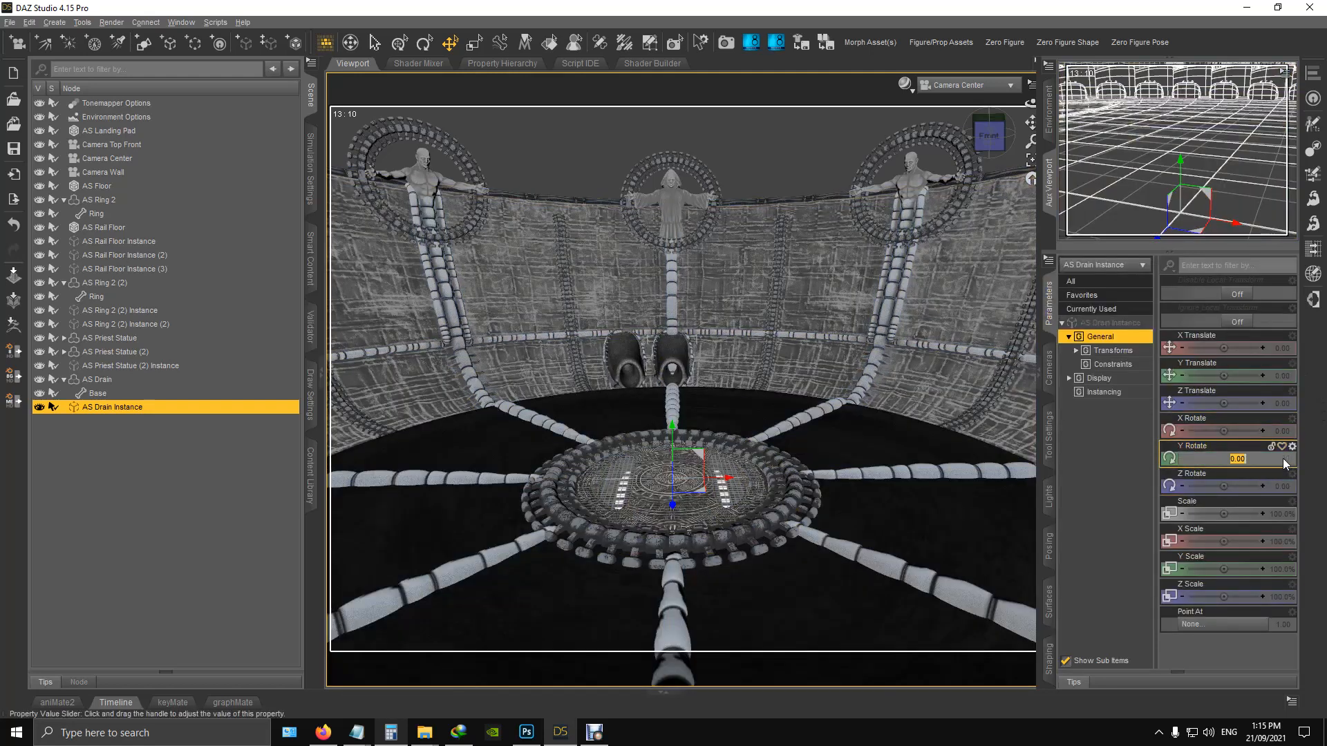
pyautogui.press('BackSpace')
pyautogui.press('Return')
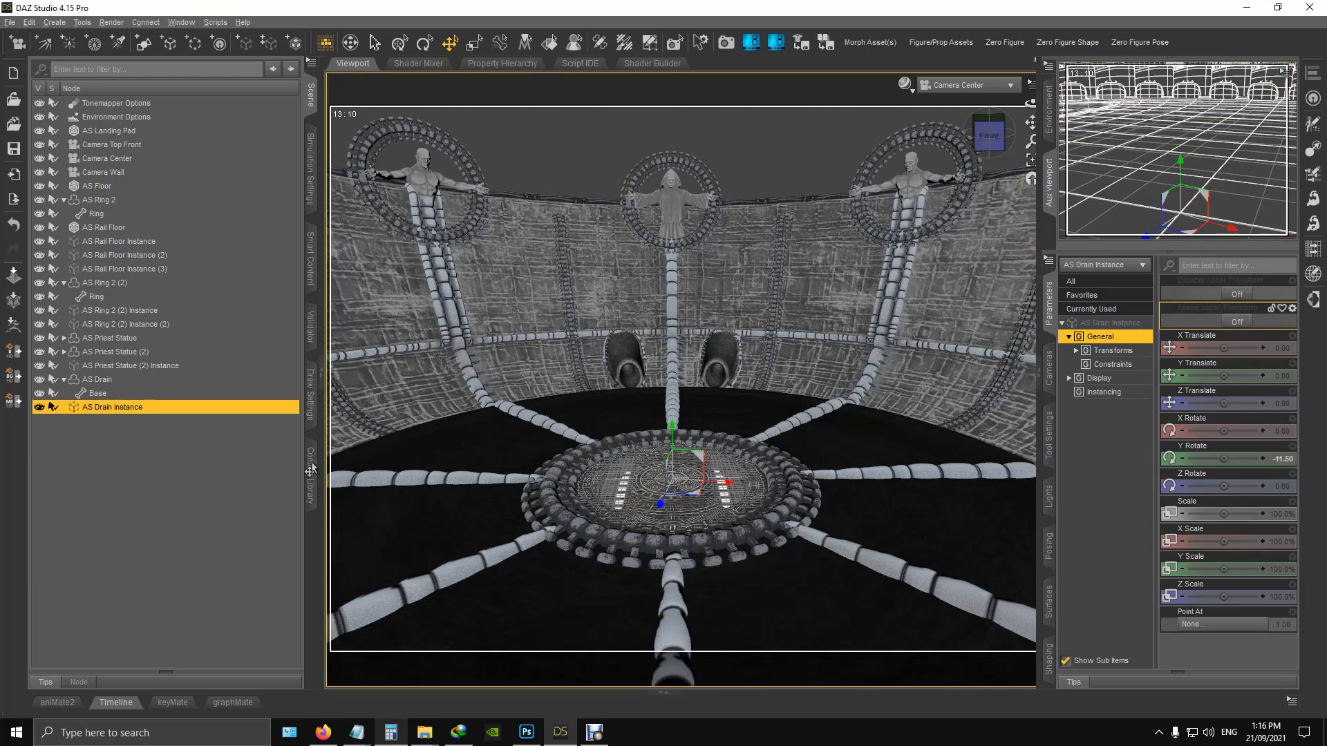
# Step: Add the AS Rail01 prop from the Alien Station content to the scene
pyautogui.click(310, 470)
pyautogui.scroll(-5, 244, 465)
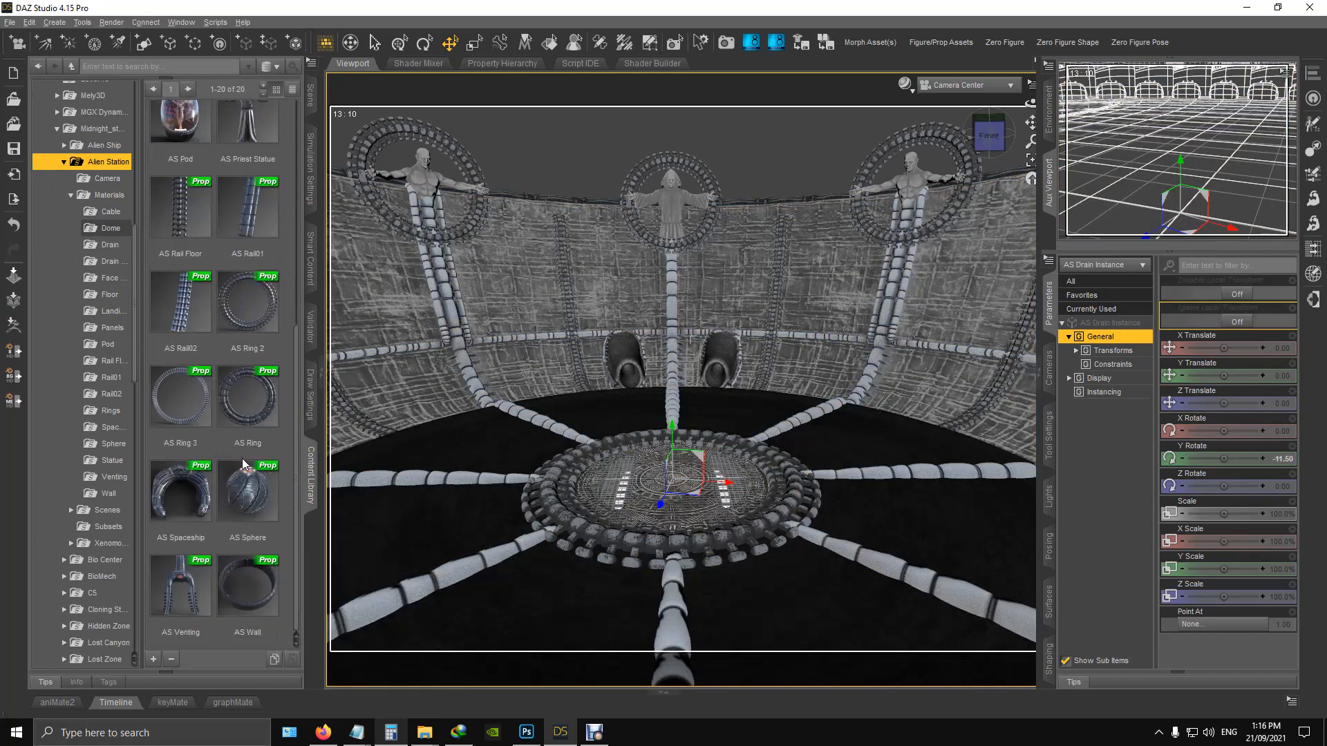
pyautogui.click(250, 210)
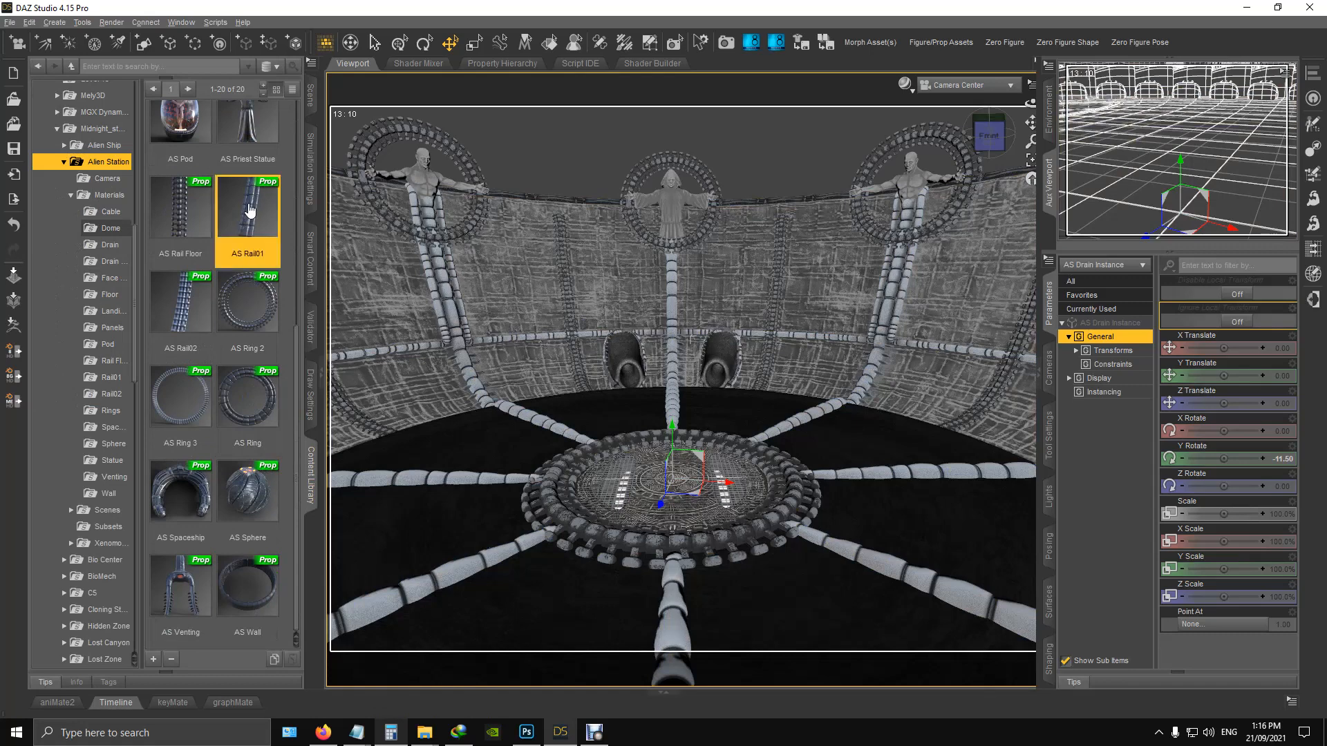
pyautogui.doubleClick(250, 210)
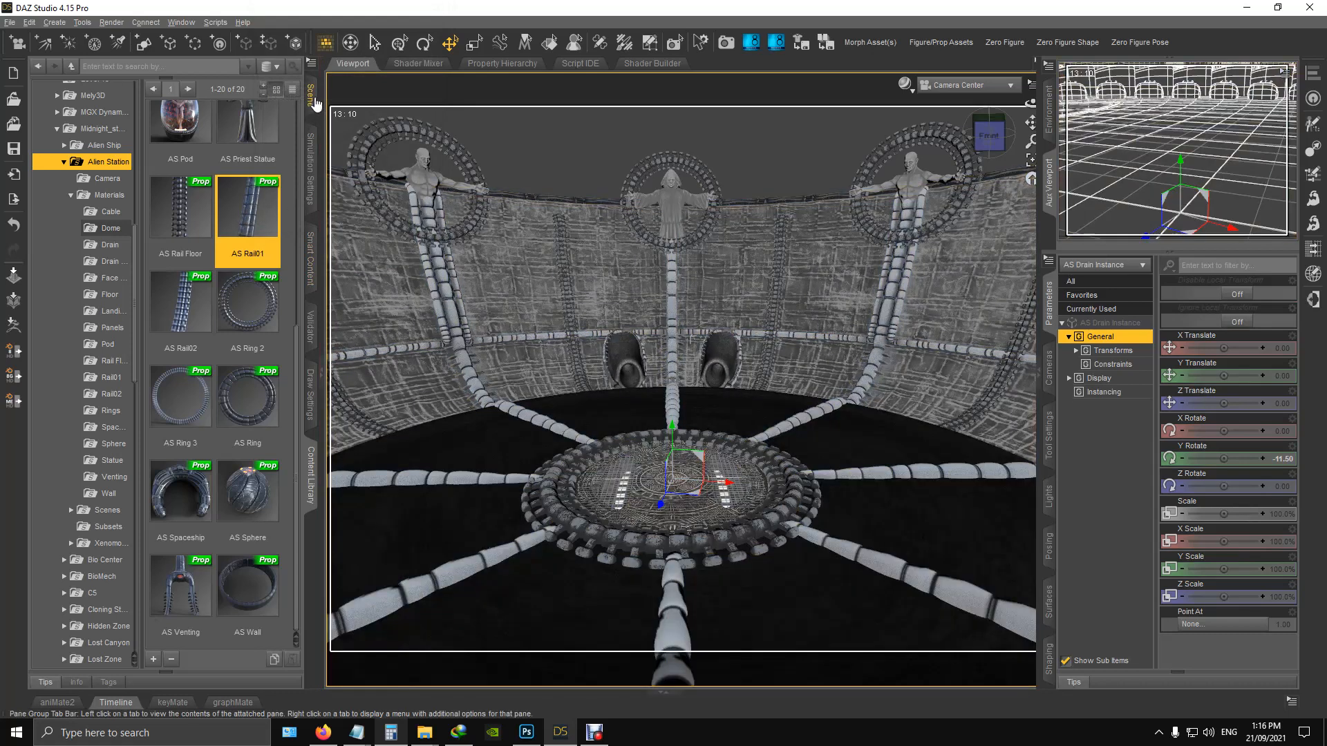
# Step: Set the Y rotation of AS Rail01 to 11.5
pyautogui.click(311, 98)
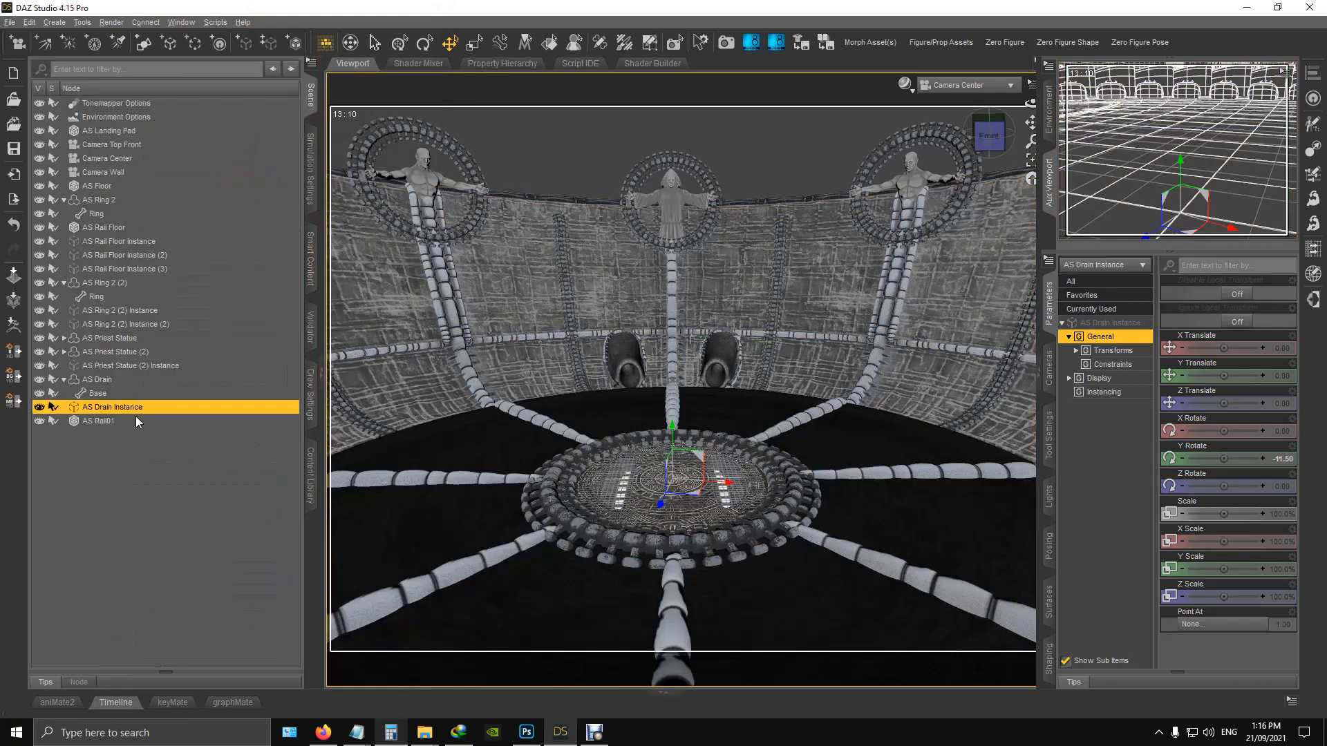
pyautogui.click(109, 425)
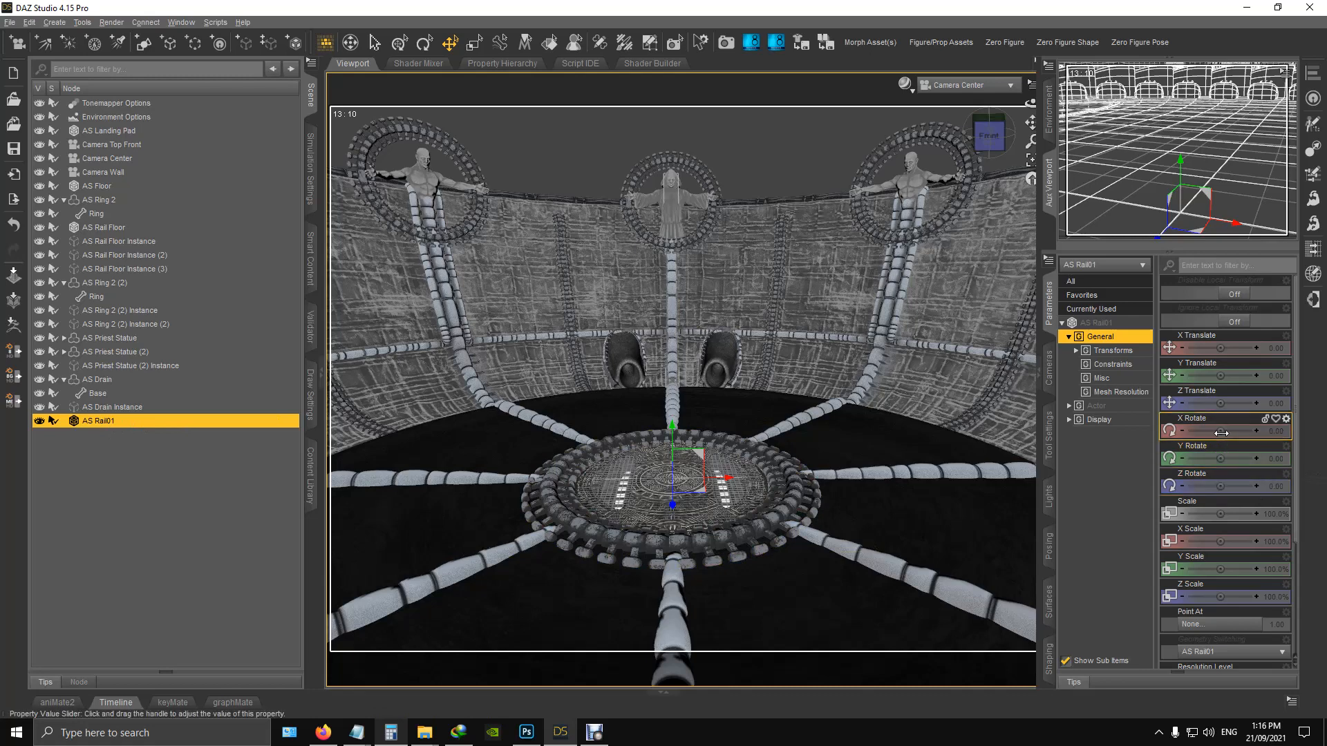
pyautogui.moveTo(1220, 459); pyautogui.dragTo(1233, 459)
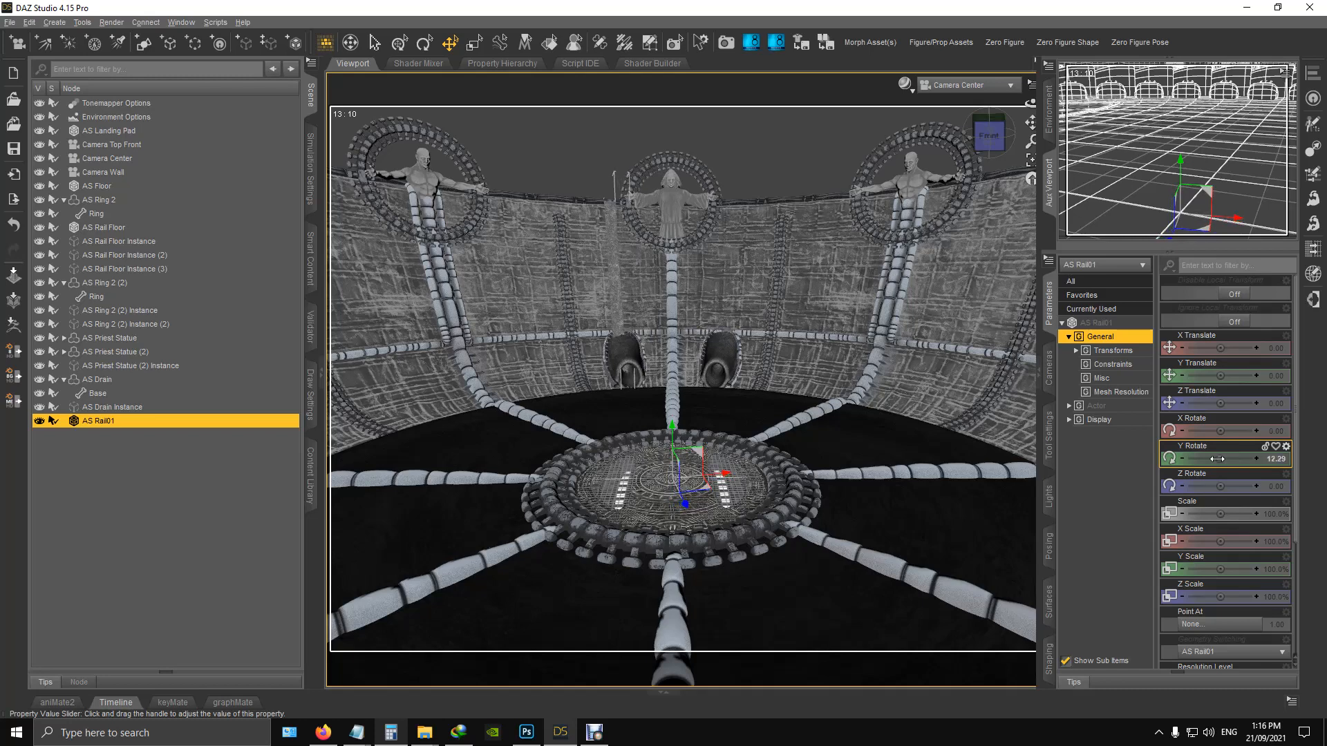
pyautogui.click(1283, 457)
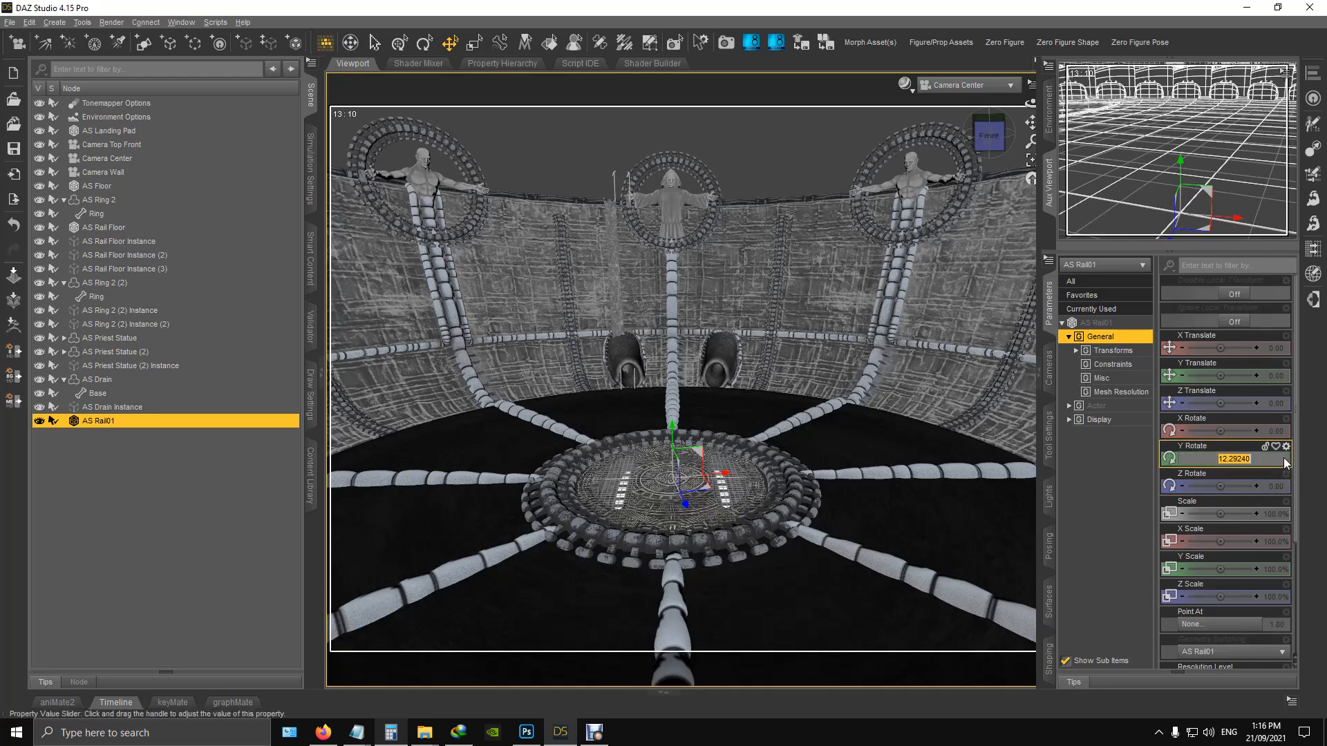
pyautogui.write('11.5')
pyautogui.press('Return')
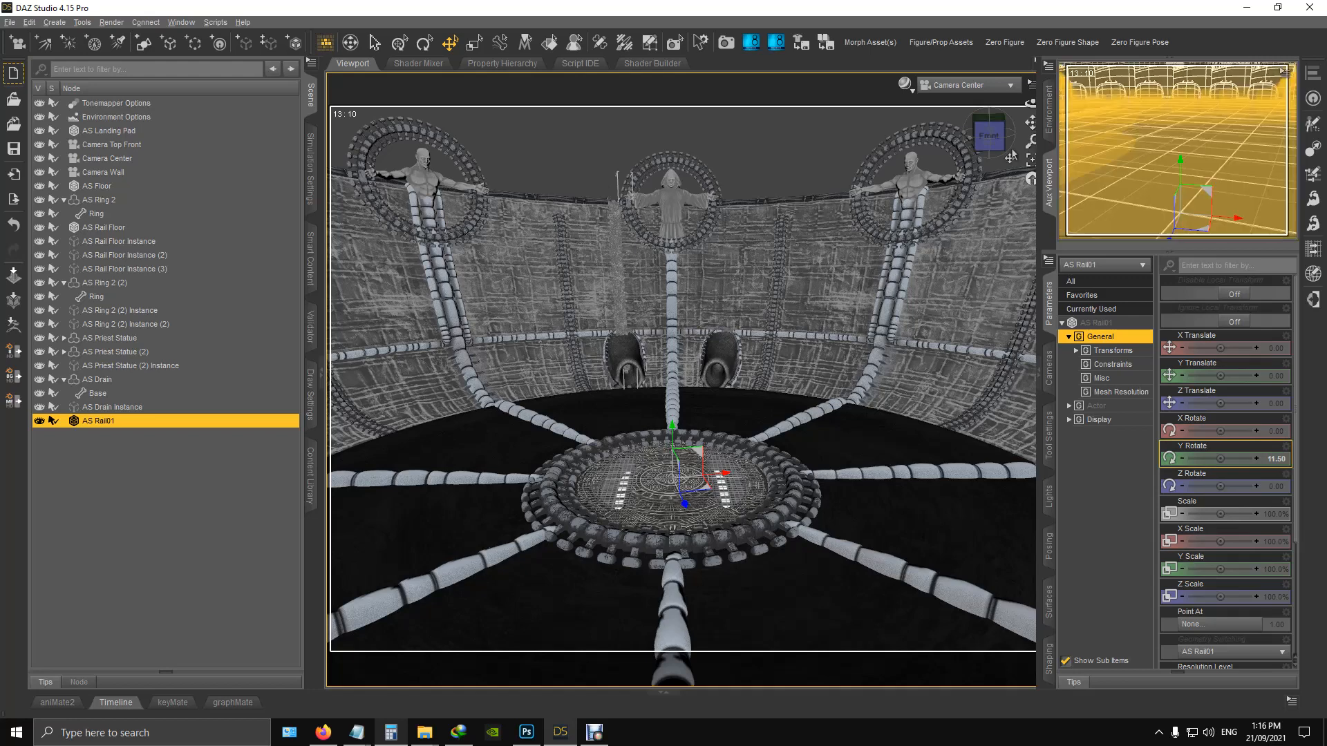
# Step: Try out the Rail Wall morph among the Actor parameters of AS Rail01
pyautogui.click(957, 89)
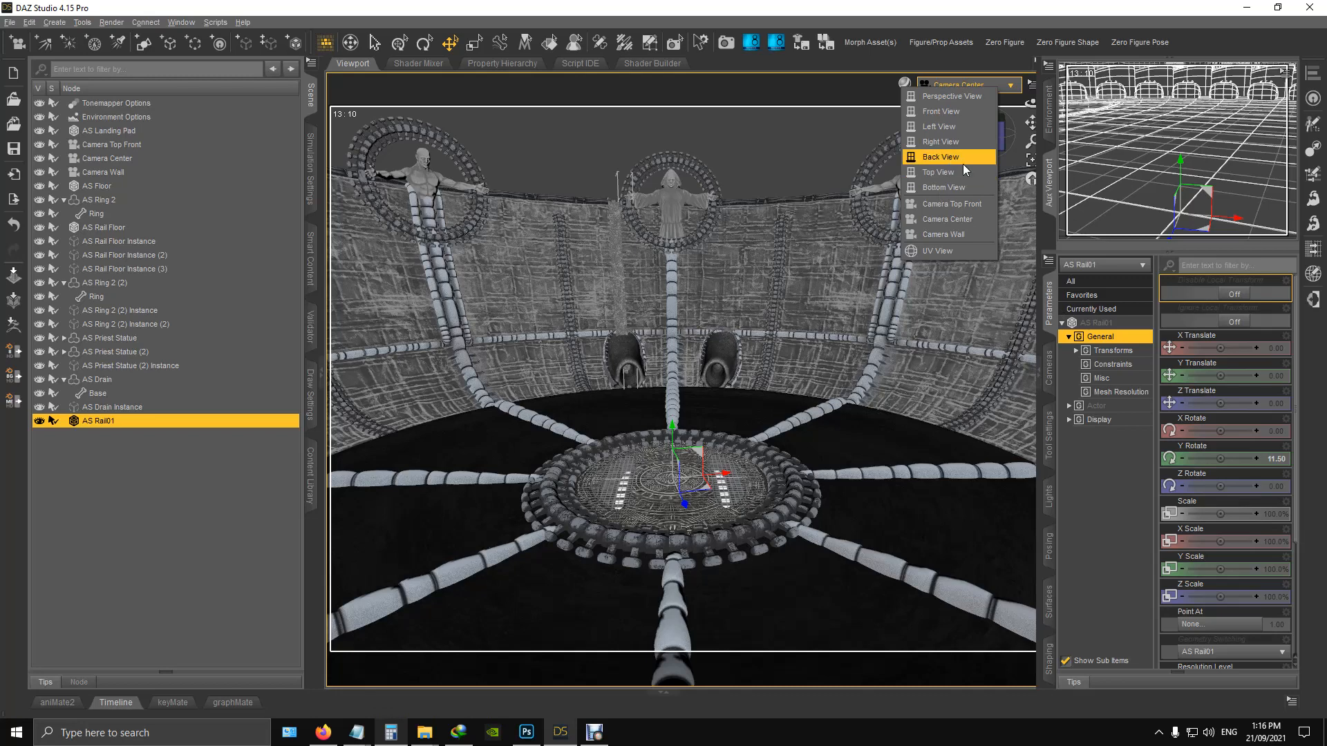
pyautogui.click(1100, 407)
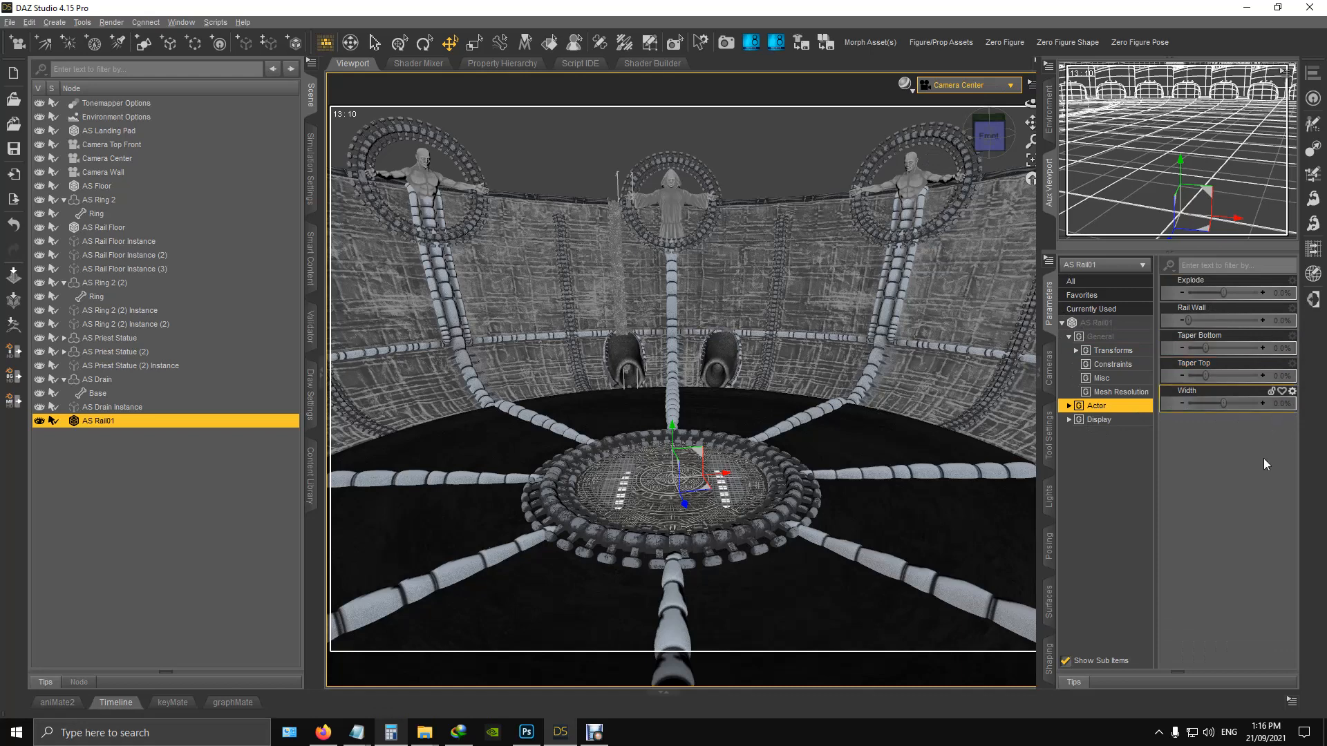
pyautogui.moveTo(1188, 320); pyautogui.dragTo(1127, 350)
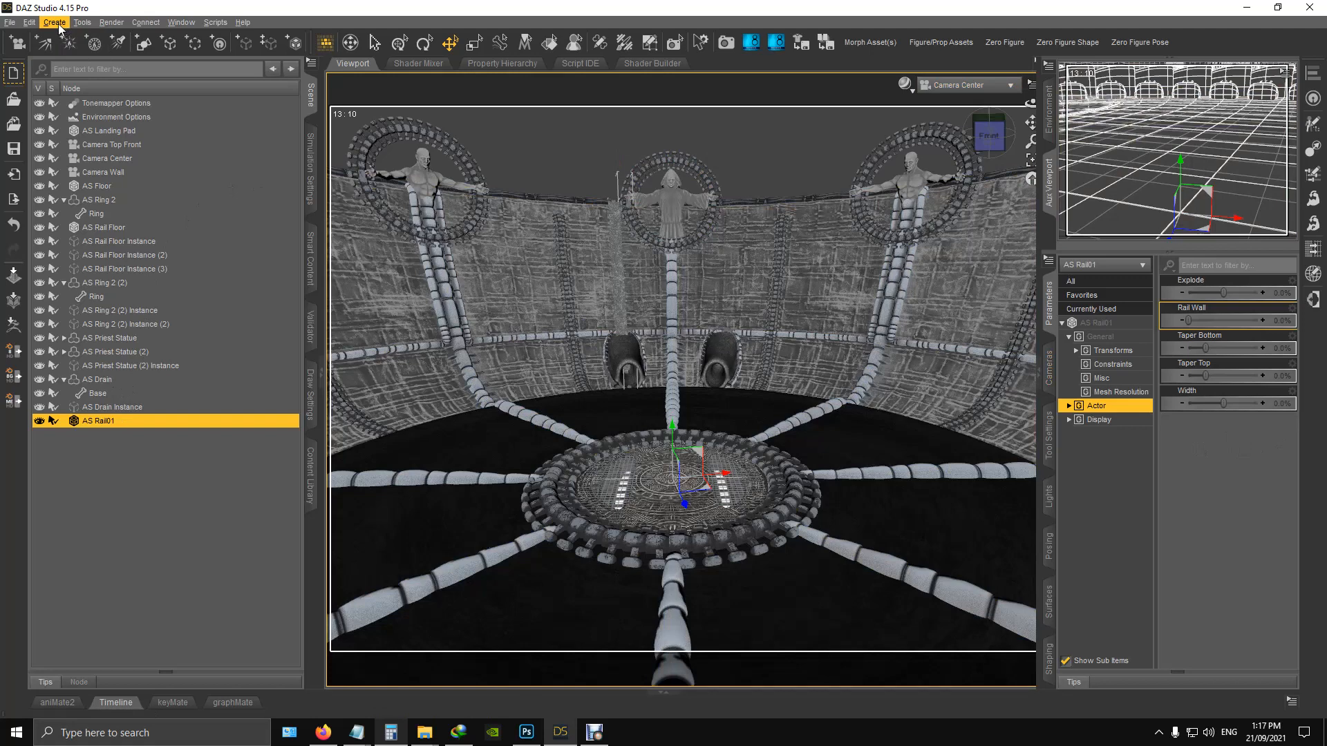
# Step: Create a node instance of AS Rail01 with default settings
pyautogui.click(58, 24)
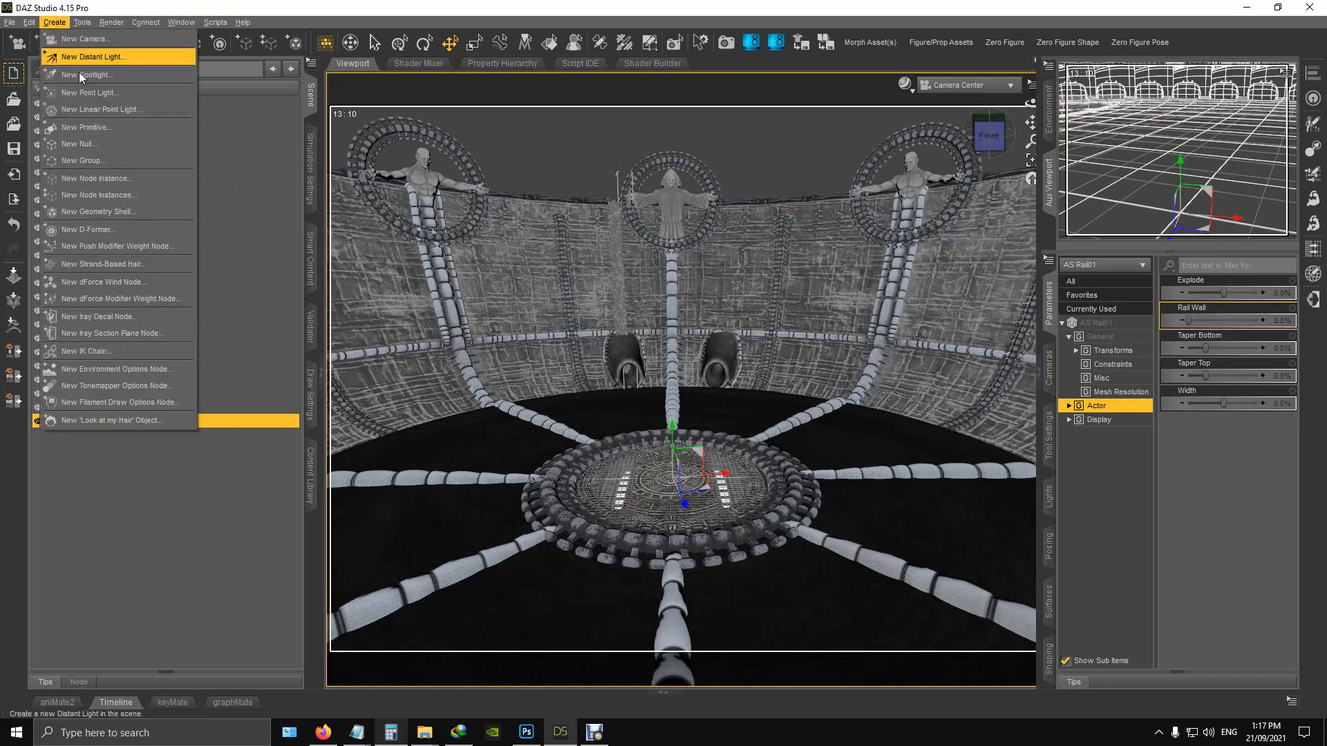
pyautogui.click(89, 180)
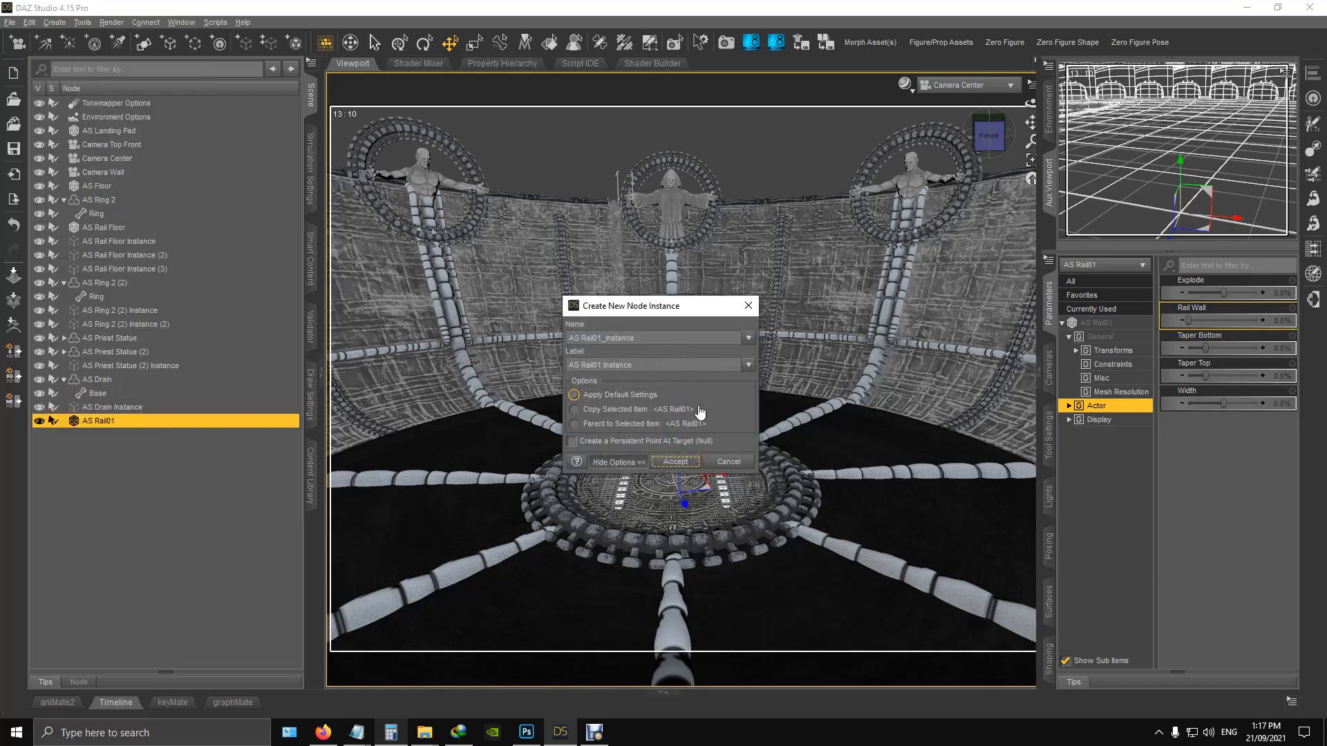
pyautogui.click(676, 462)
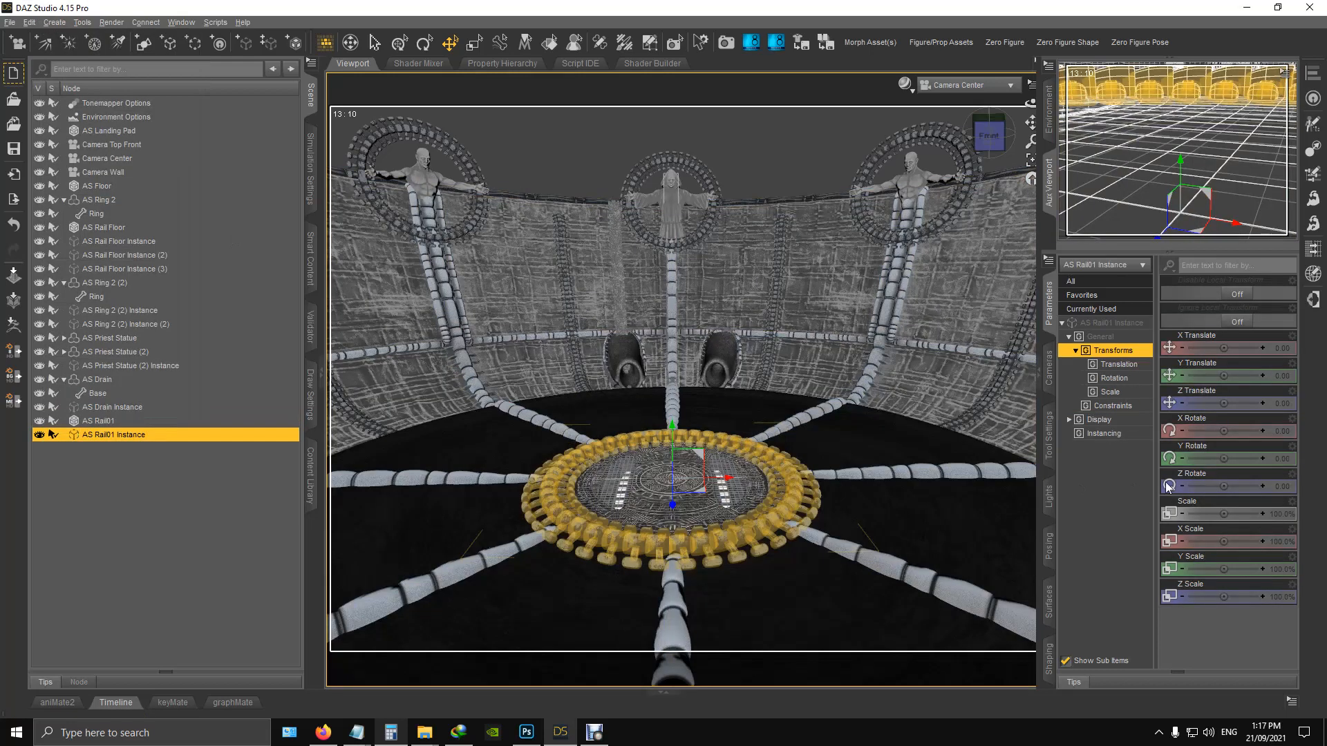
pyautogui.click(1283, 432)
pyautogui.write('-11.5')
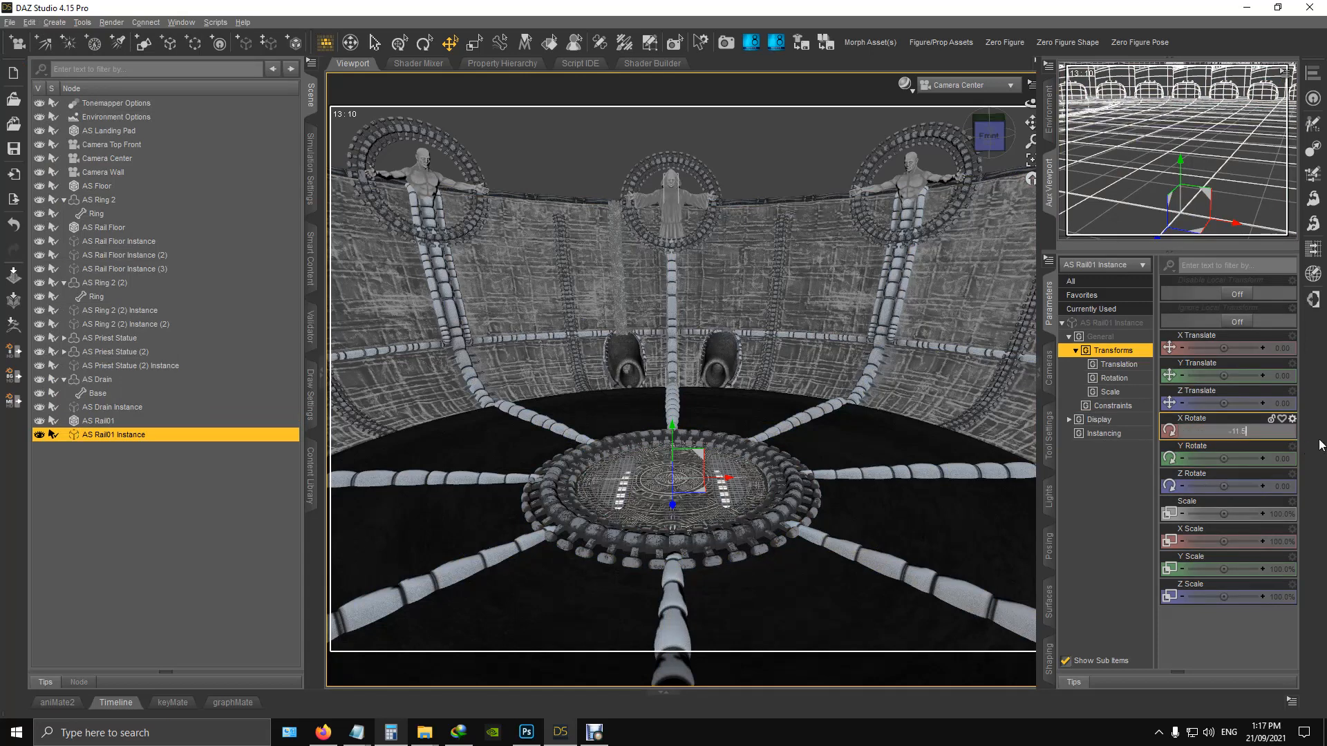
pyautogui.press('Return')
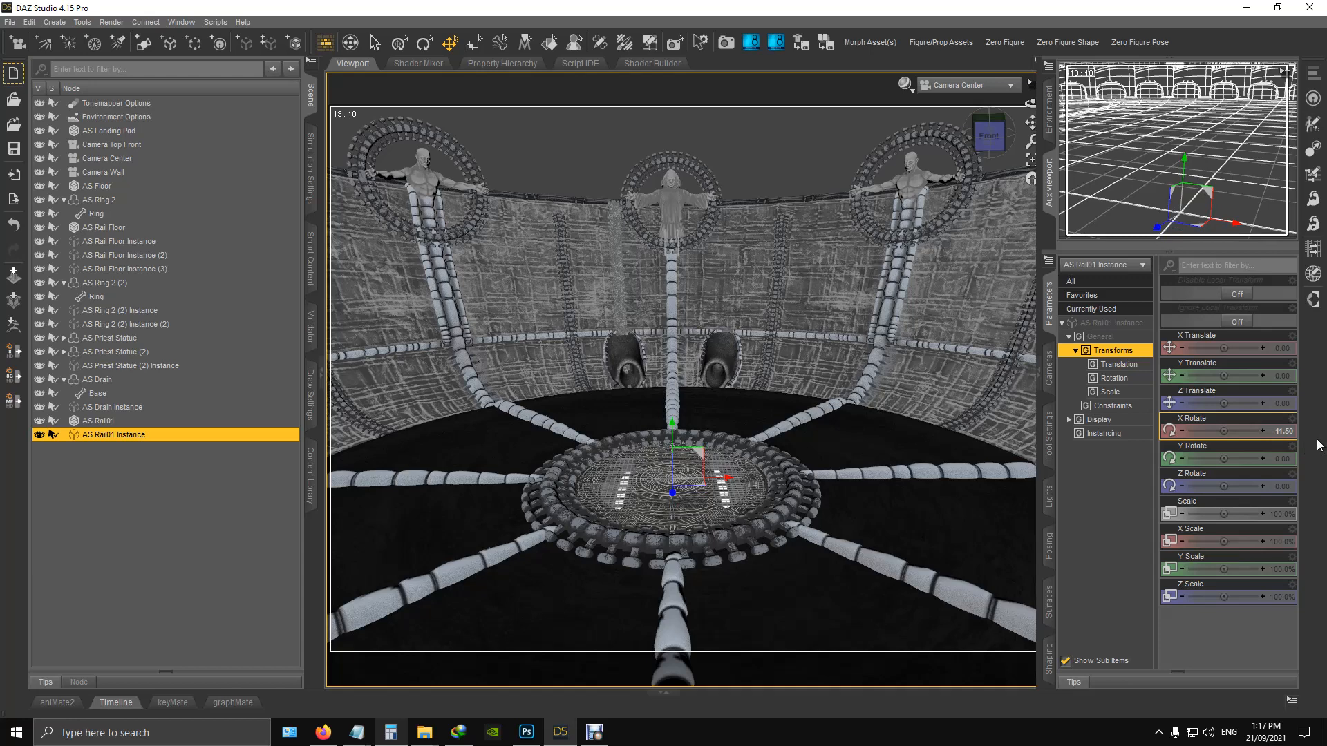
pyautogui.click(1282, 432)
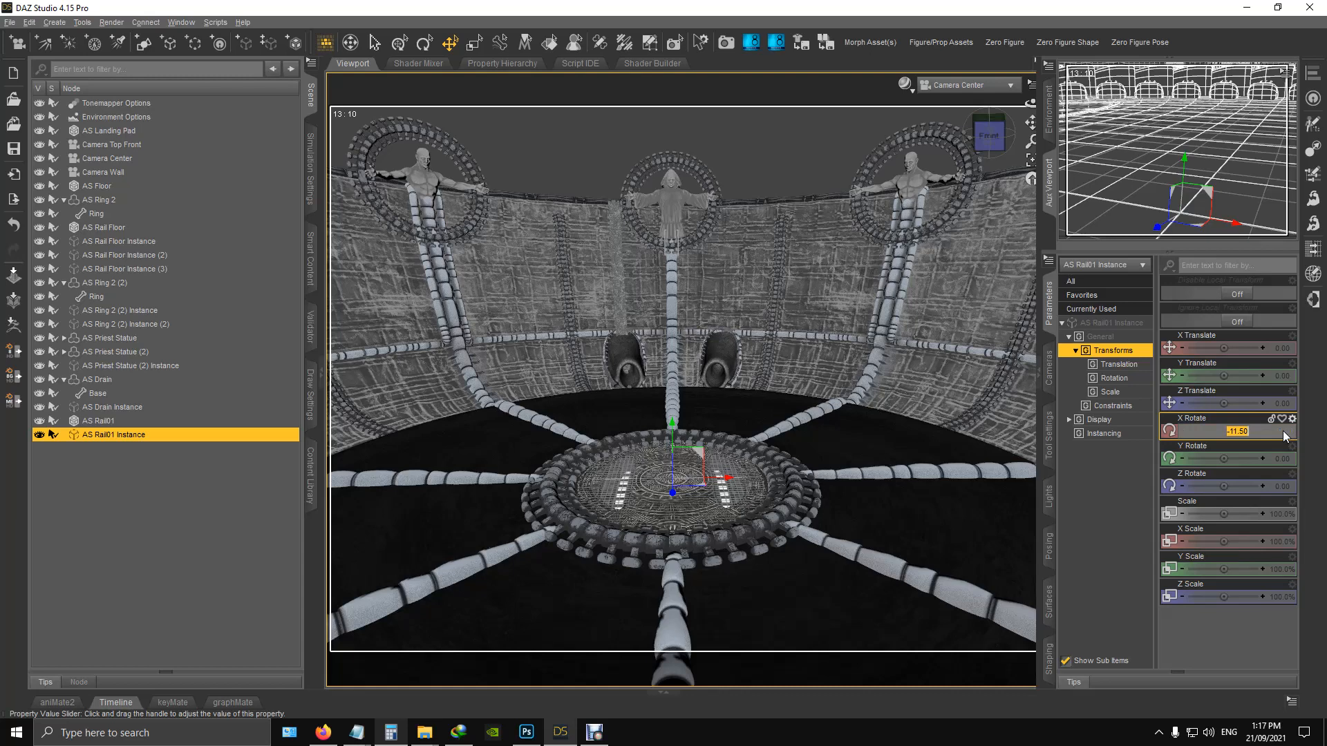
pyautogui.write('0')
pyautogui.press('Return')
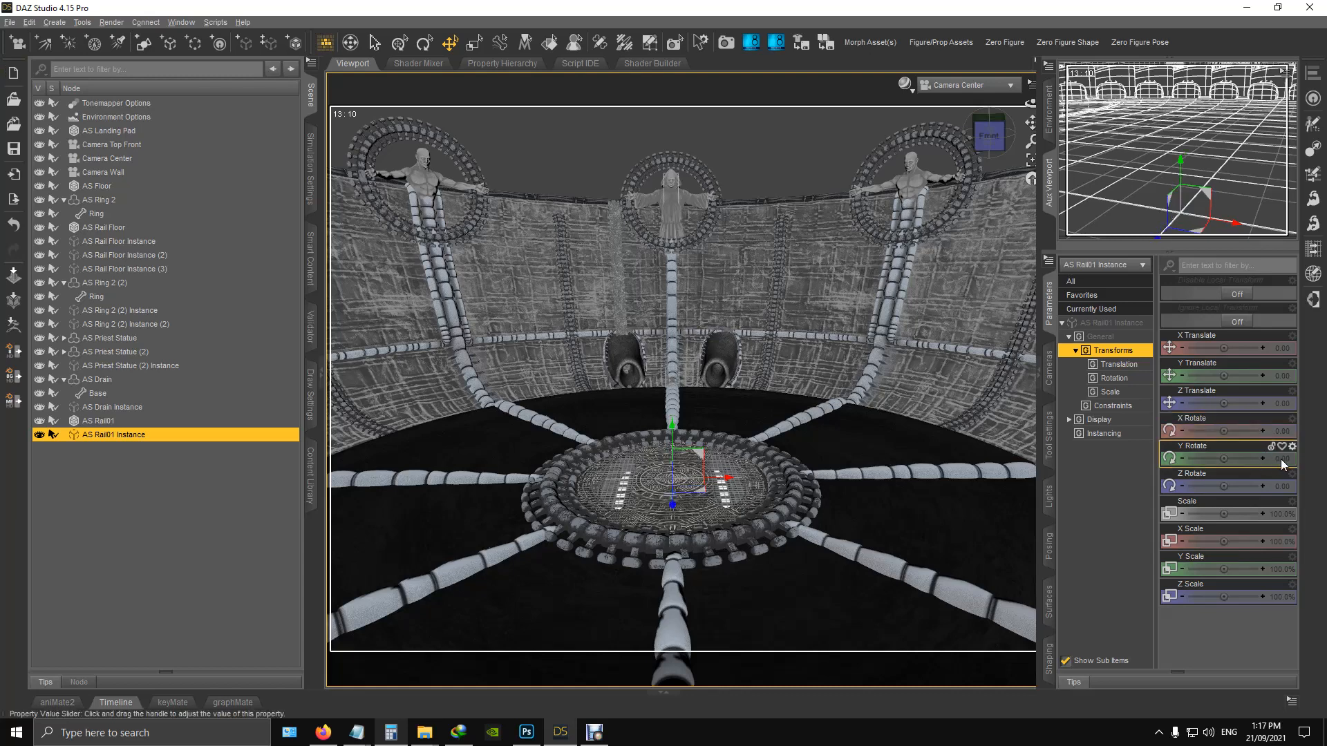
# Step: Set the Y rotation of AS Rail01 Instance to -11.50
pyautogui.click(1280, 459)
pyautogui.write('-11.5')
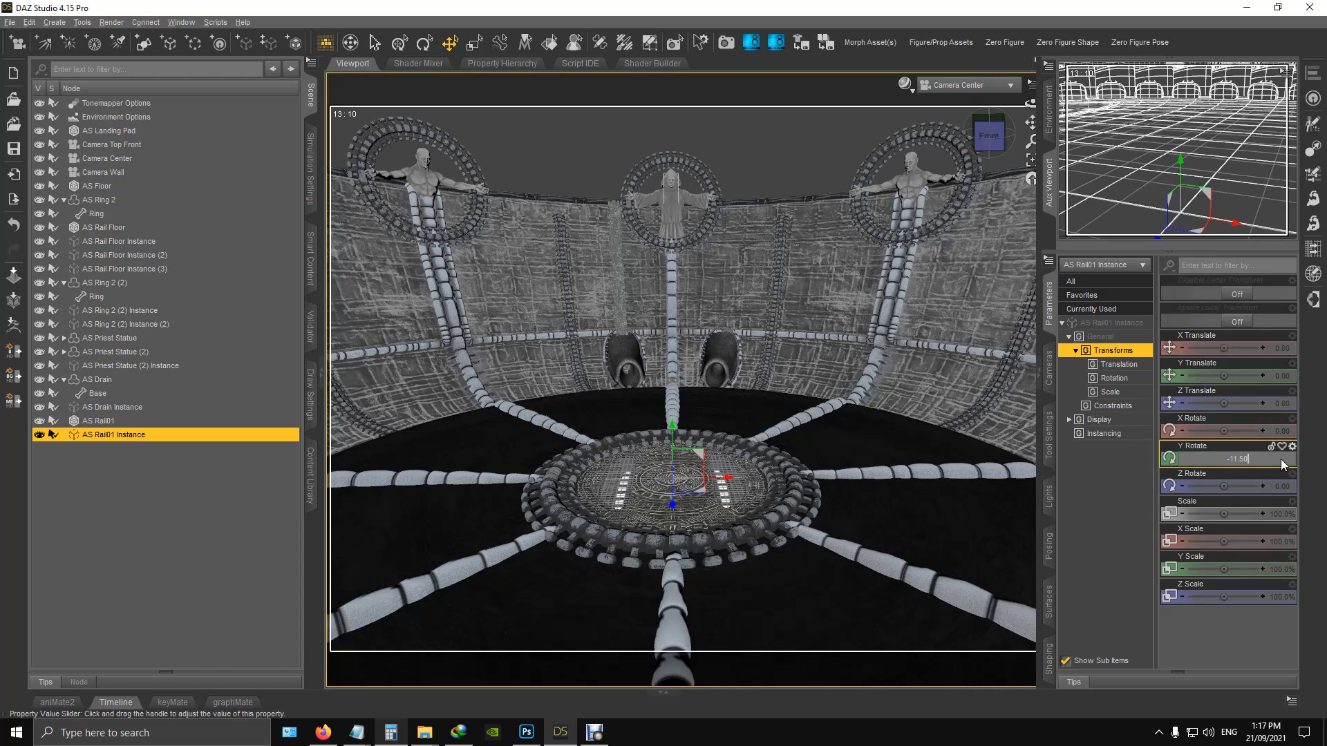
pyautogui.press('Return')
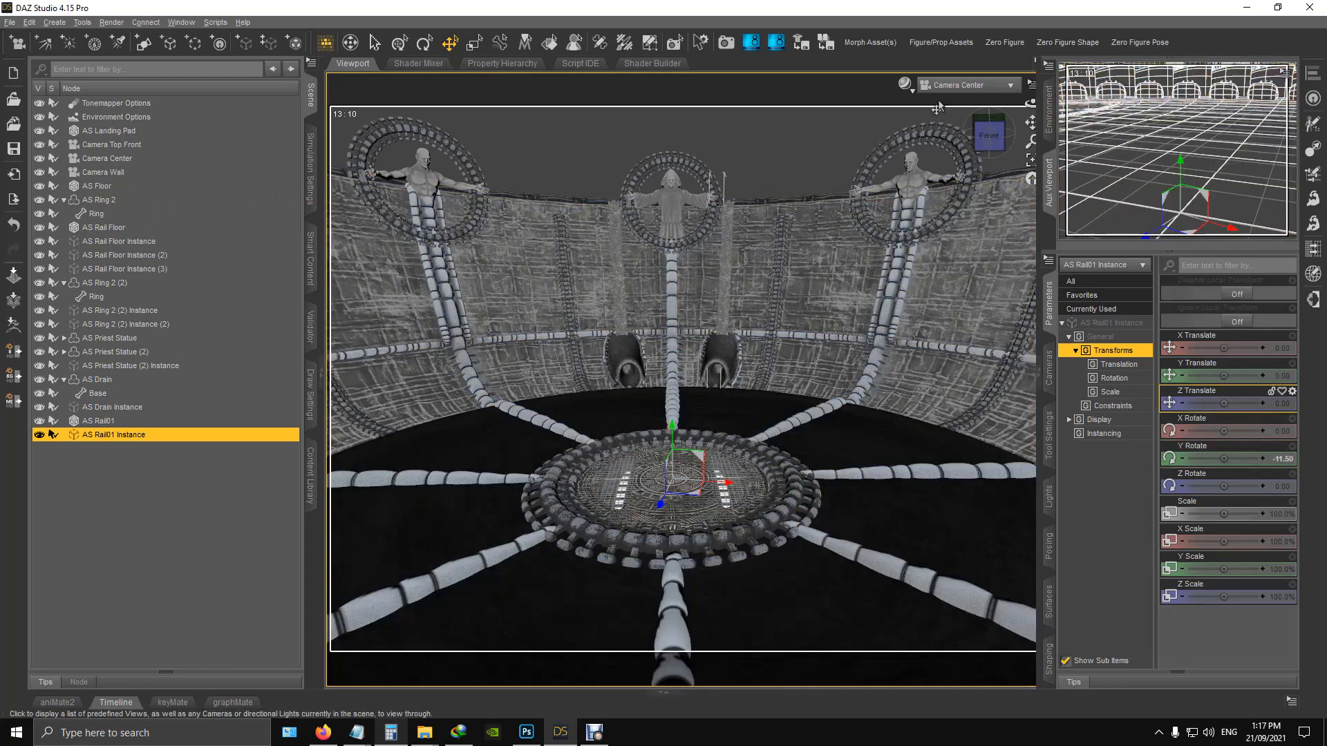
# Step: Preview the viewport in NVIDIA Iray and set the tone mapping Exposure Value to 12 in the render settings
pyautogui.click(904, 83)
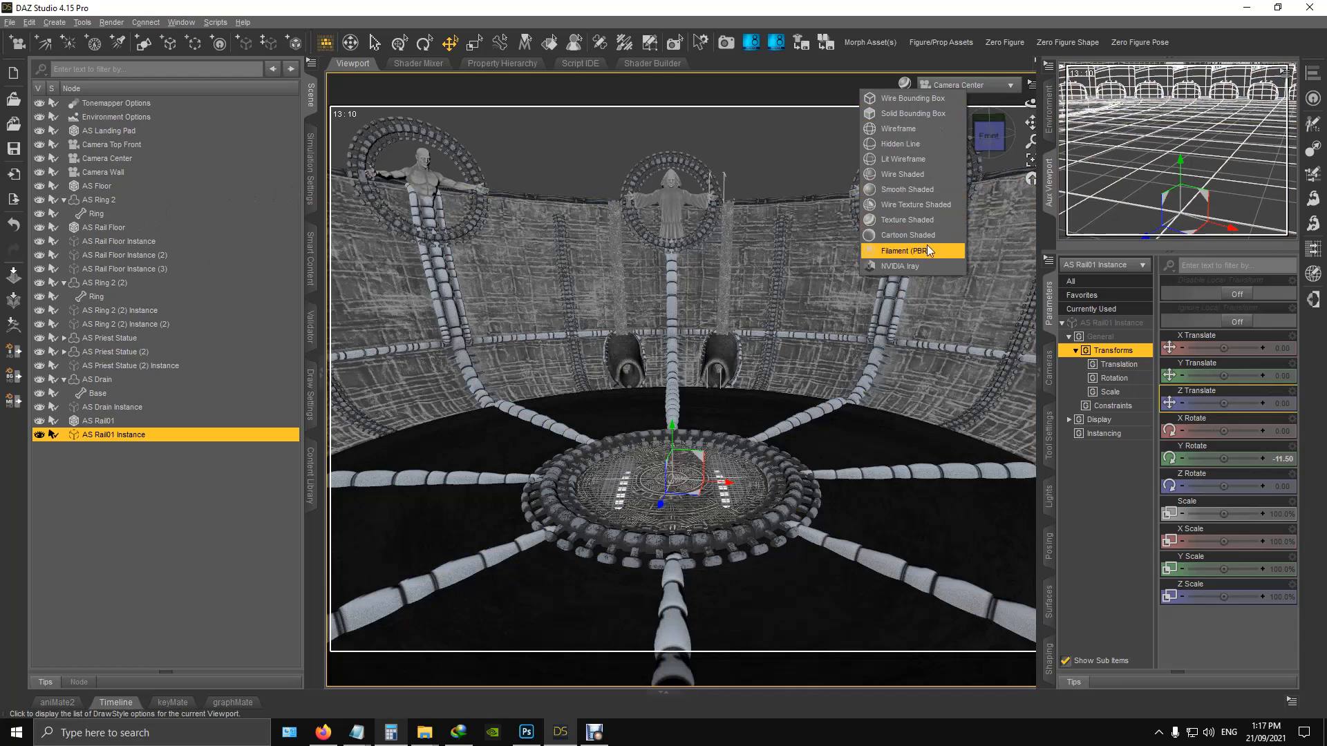
pyautogui.click(914, 267)
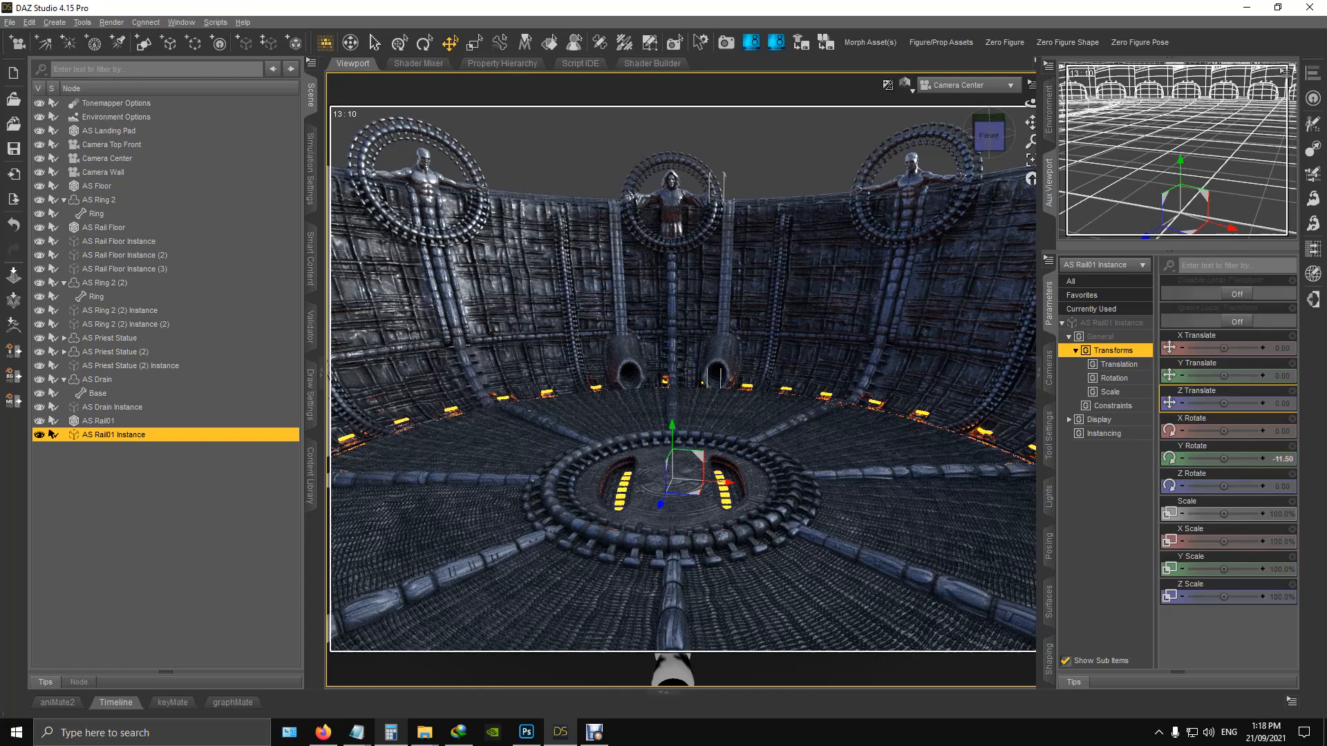
pyautogui.moveTo(1, 92); pyautogui.dragTo(790, 198)
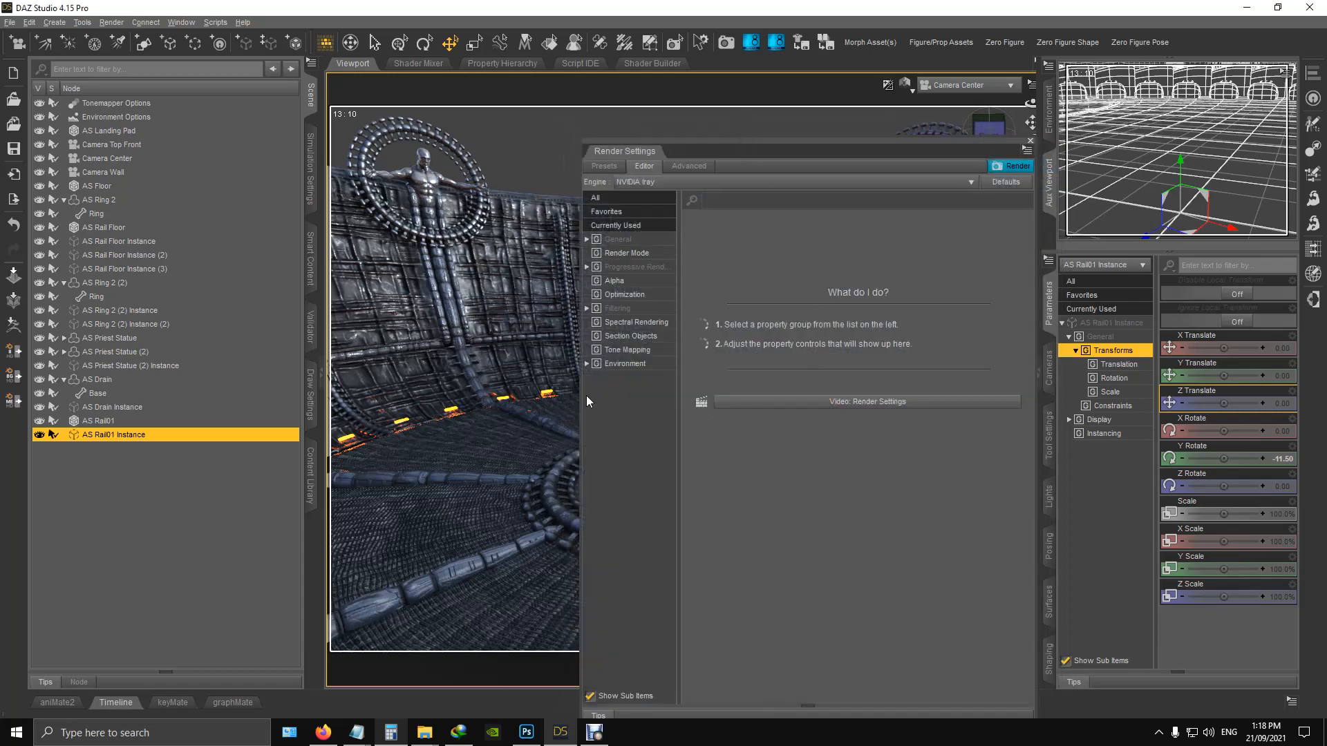
pyautogui.click(648, 351)
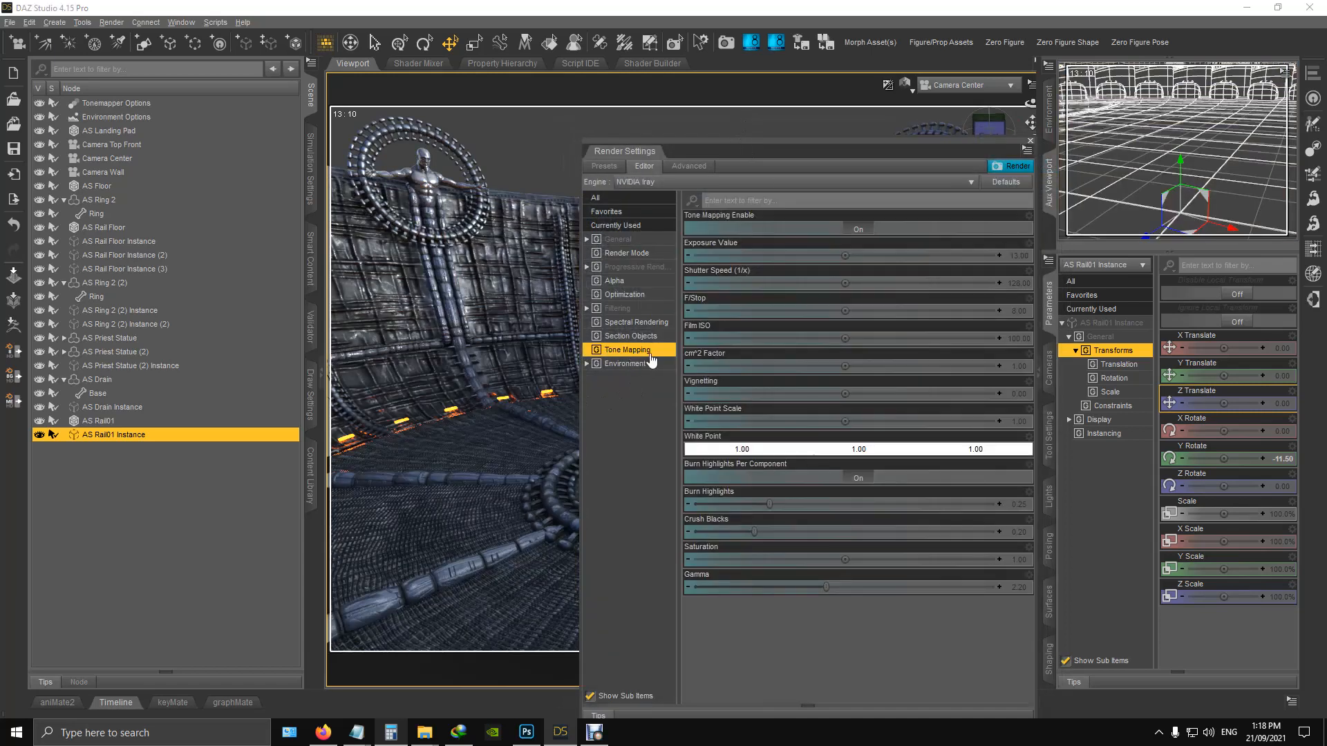
pyautogui.click(1016, 258)
pyautogui.write('12')
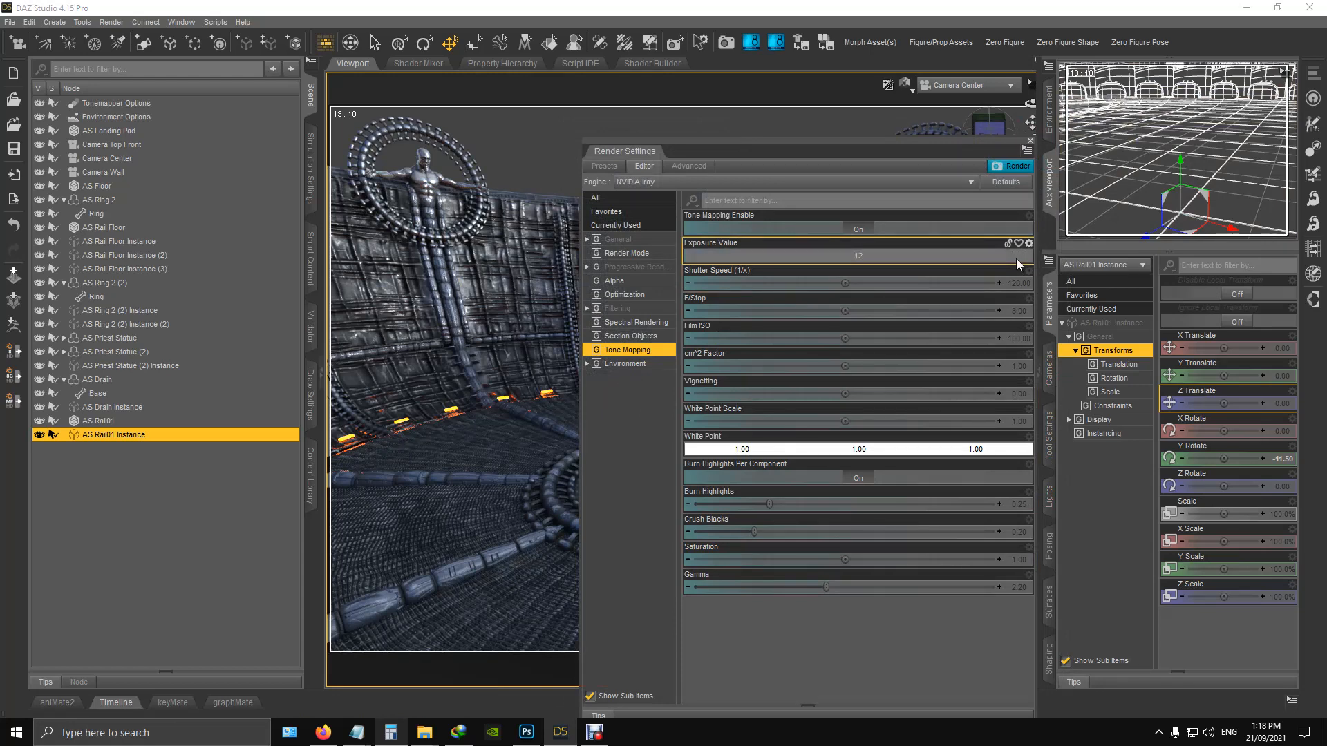
pyautogui.press('Return')
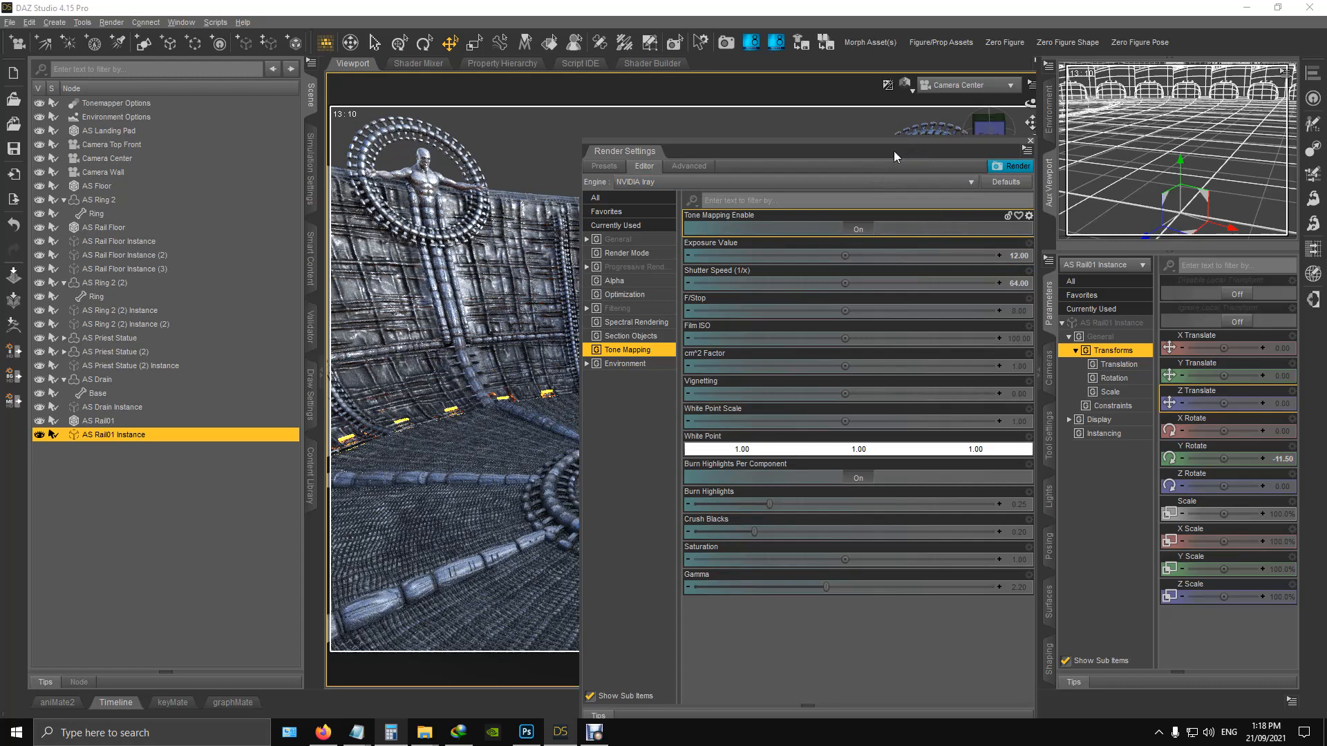
# Step: Set the Pixel Filter Radius to 0.90 in the render filtering settings and put the render settings away
pyautogui.click(640, 308)
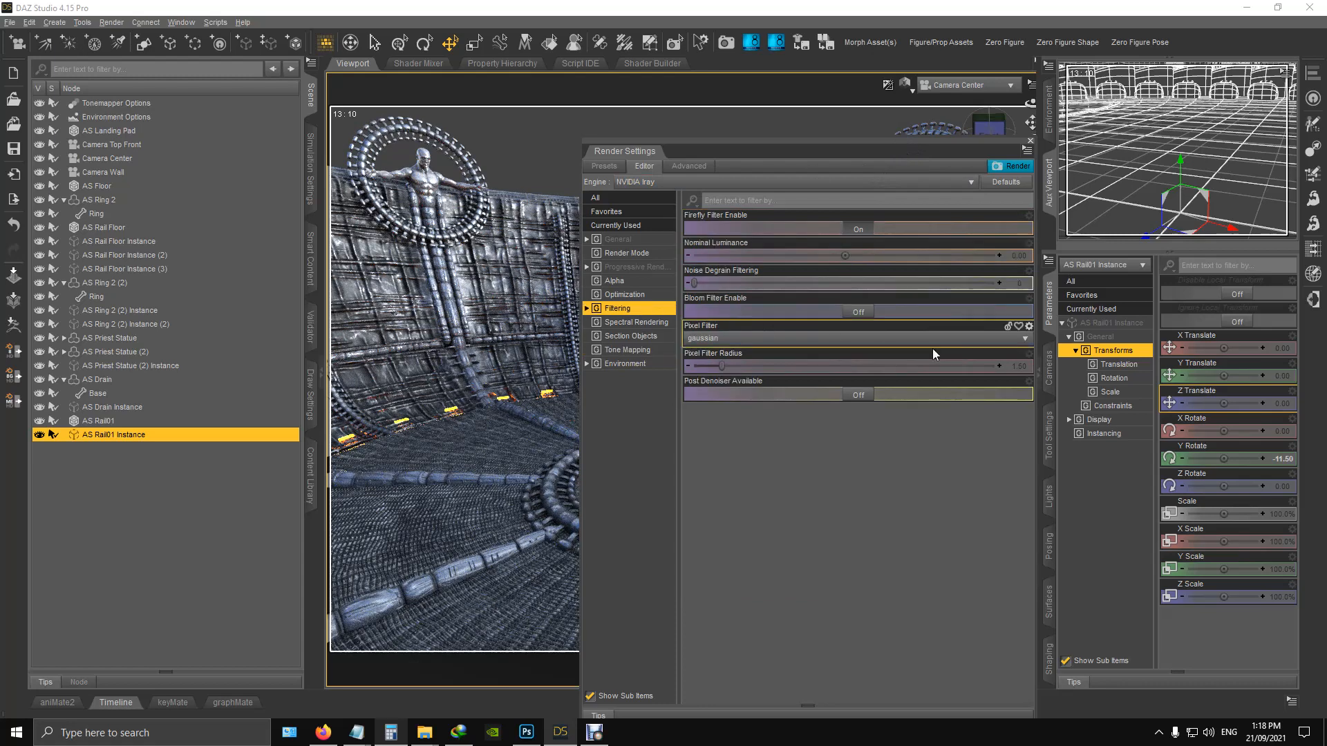
pyautogui.click(1019, 366)
pyautogui.press('BackSpace')
pyautogui.write('.9')
pyautogui.press('Return')
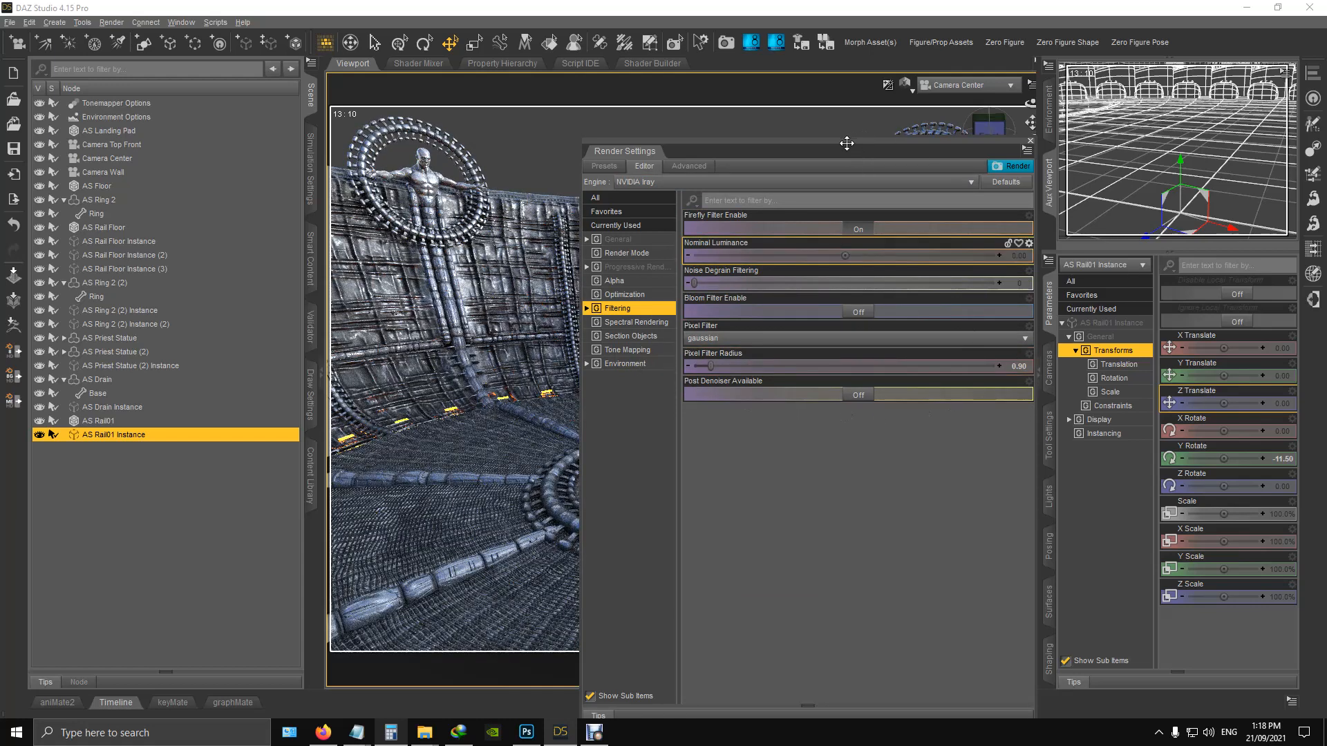
pyautogui.moveTo(832, 142); pyautogui.dragTo(0, 89)
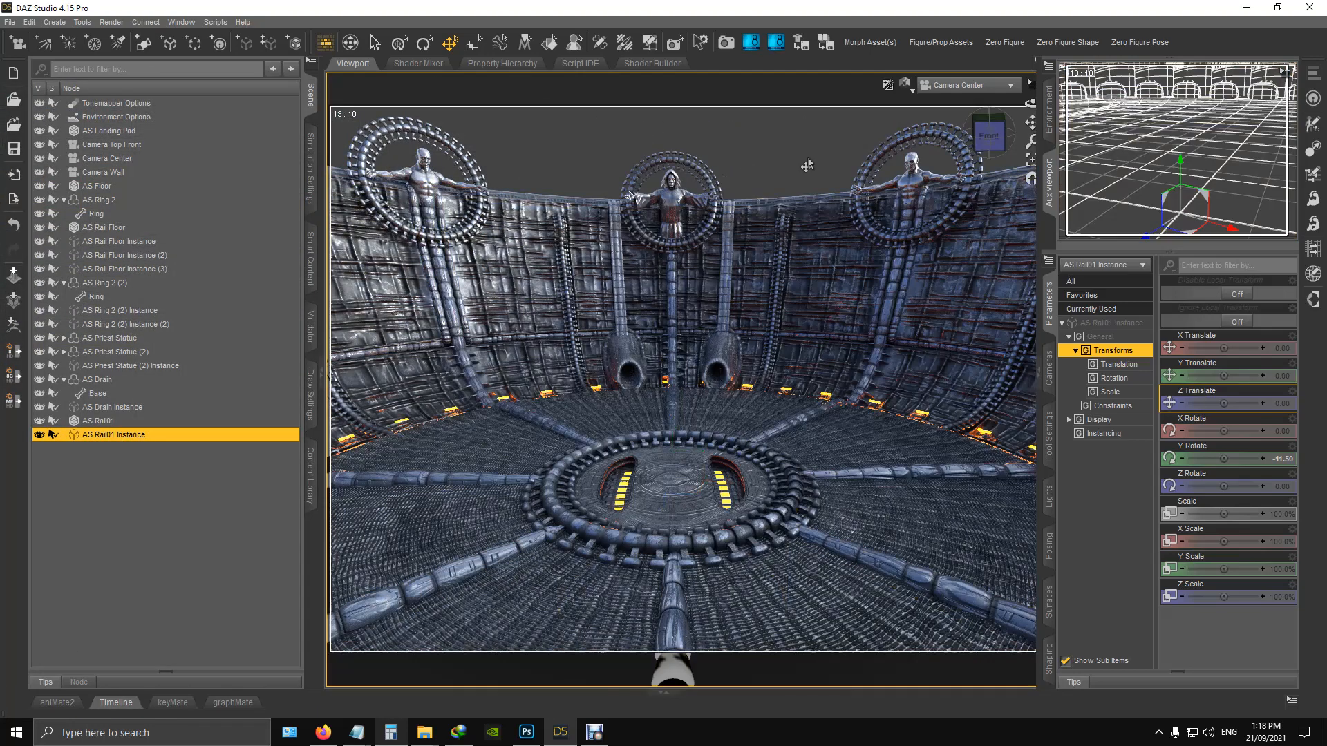
# Step: Deselect everything in the scene and switch the viewport draw style back to Texture Shaded
pyautogui.click(807, 165)
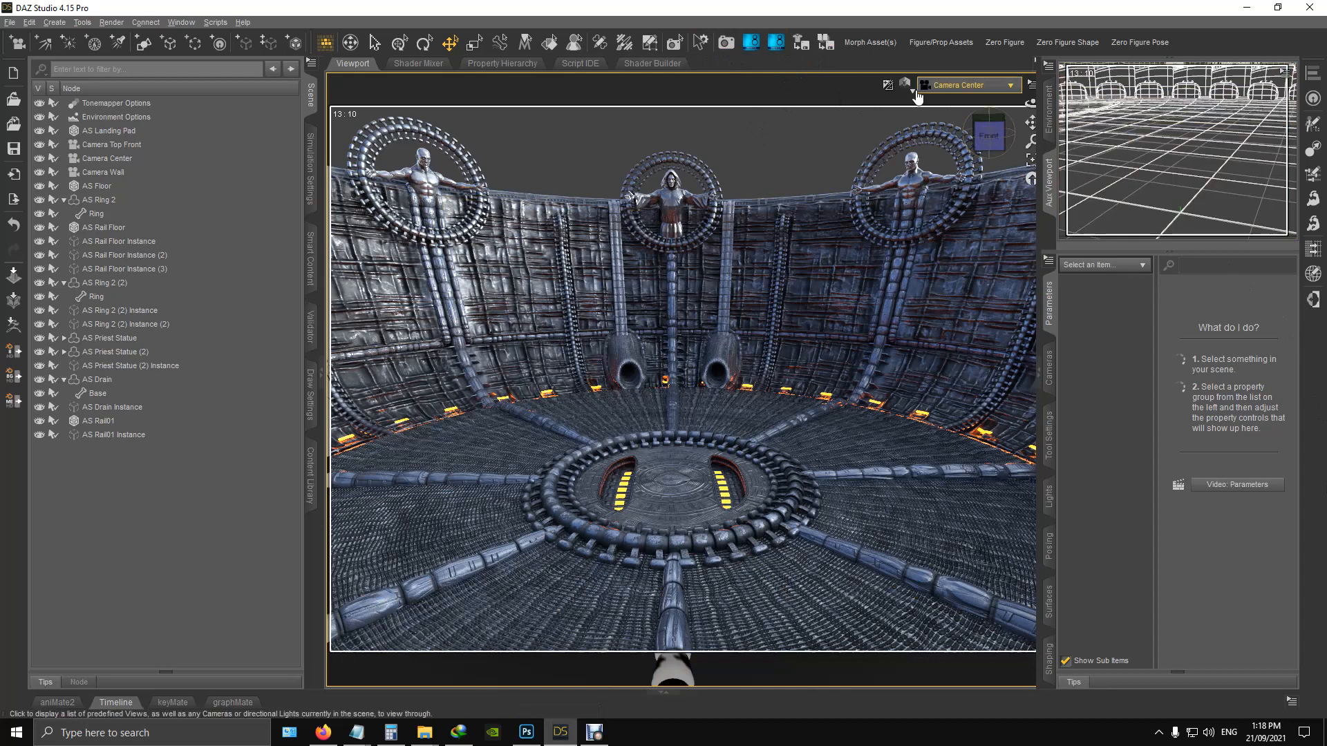
pyautogui.click(906, 85)
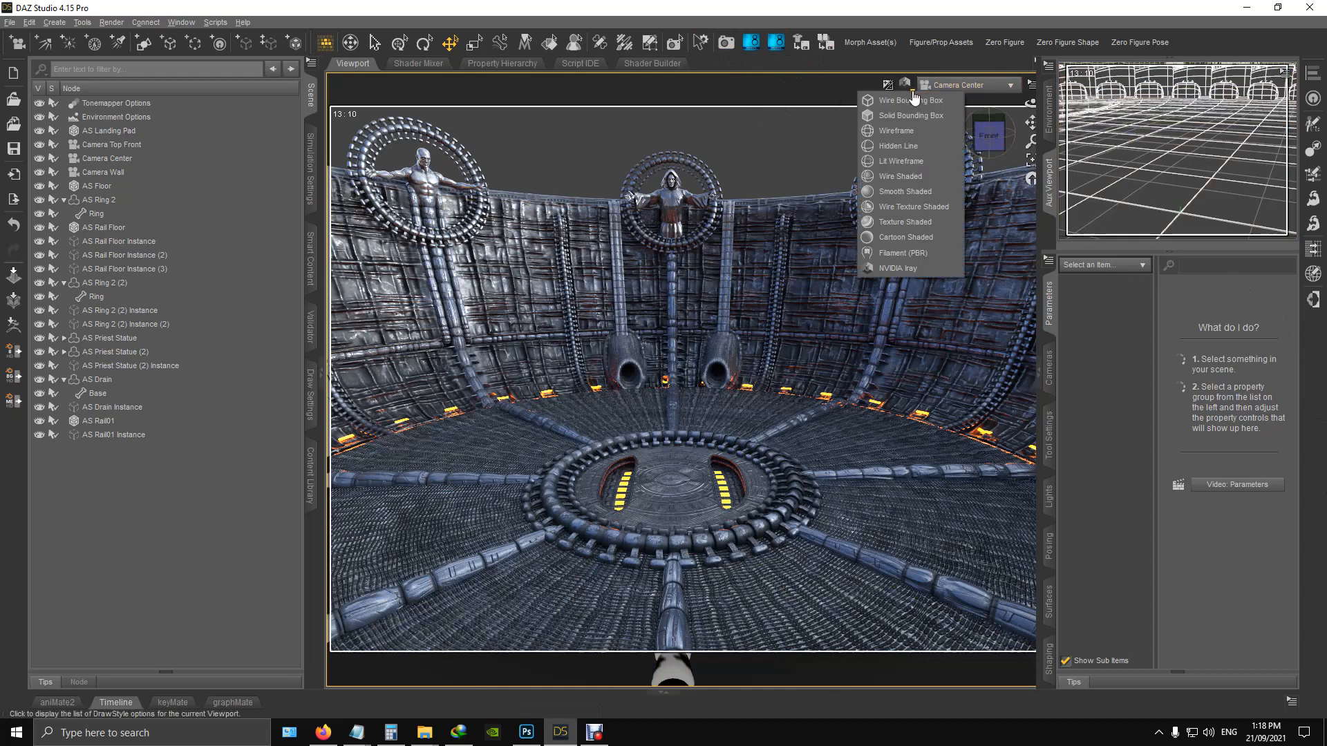
pyautogui.click(901, 223)
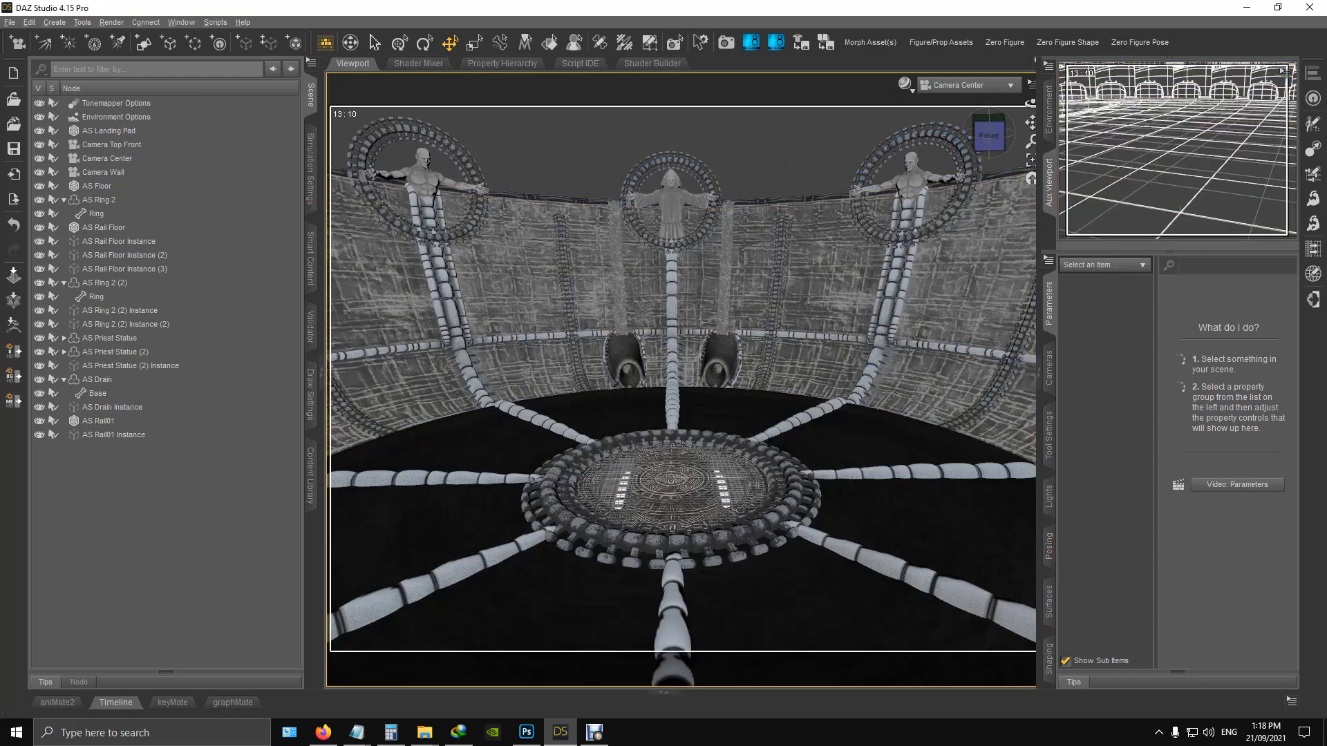
# Step: Add the AS Venting prop from the Alien Station content and return to the scene list
pyautogui.click(311, 477)
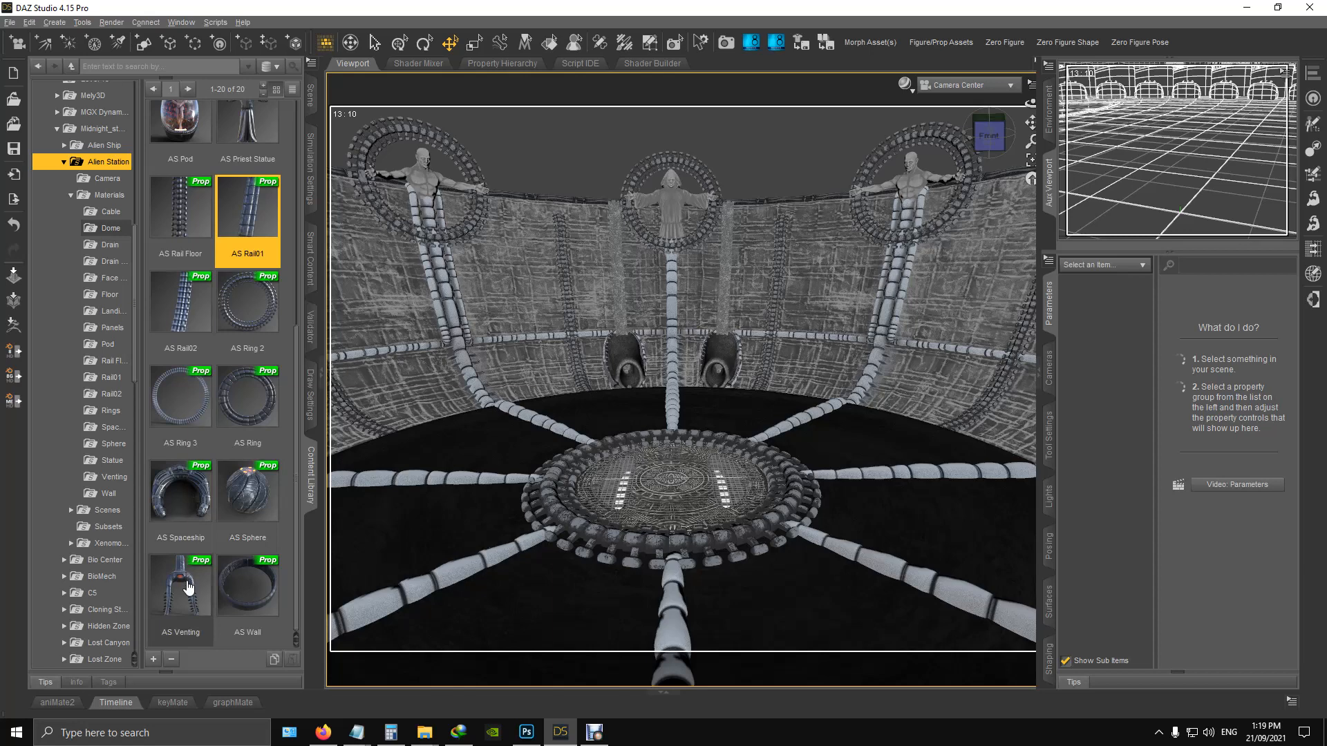
pyautogui.moveTo(188, 587)
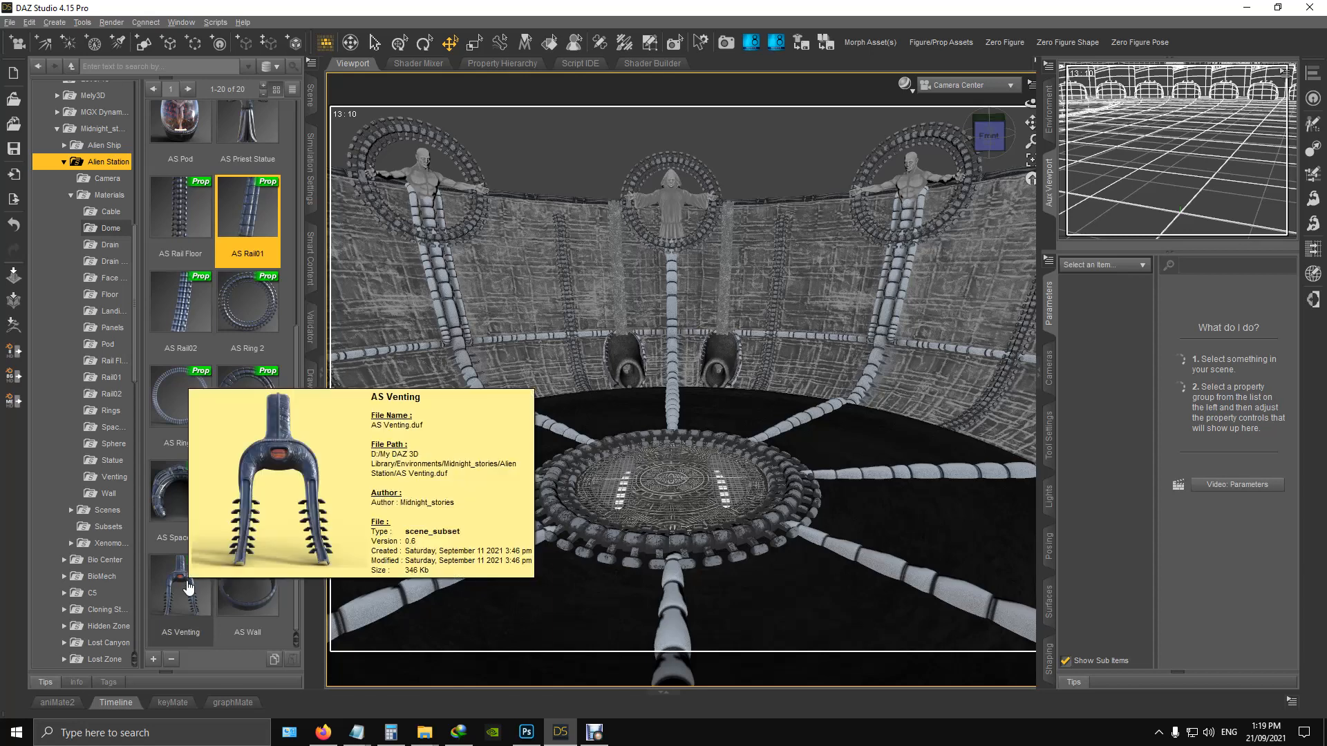
pyautogui.doubleClick(188, 588)
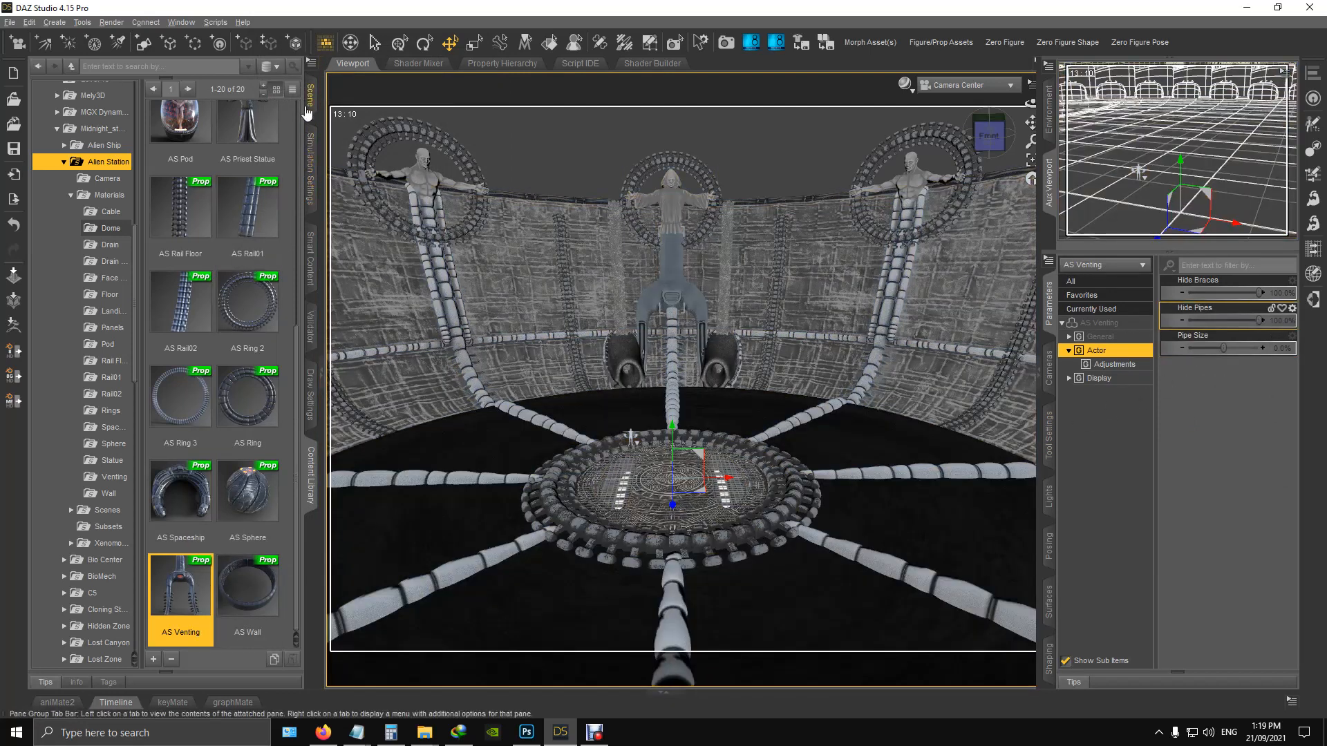
pyautogui.click(308, 97)
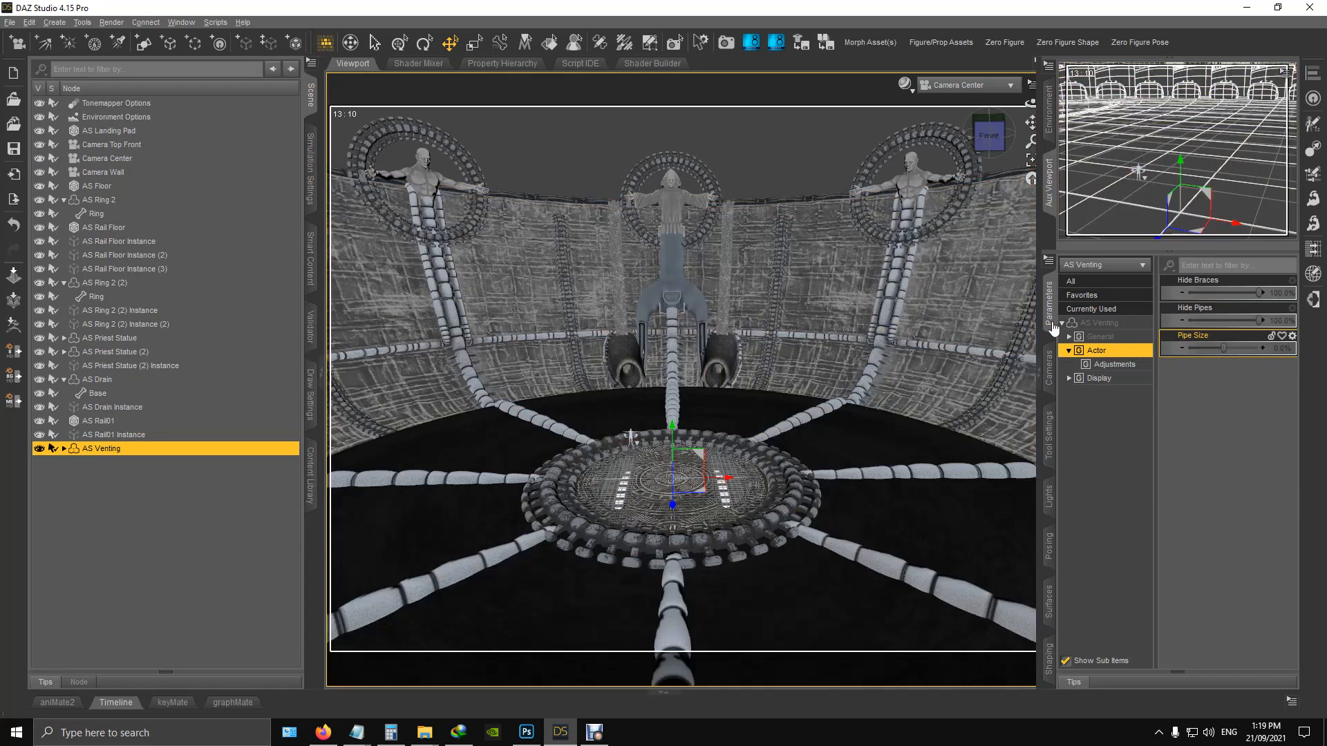
# Step: Rotate AS Venting around the wall by setting its Y rotation to 33
pyautogui.click(1102, 337)
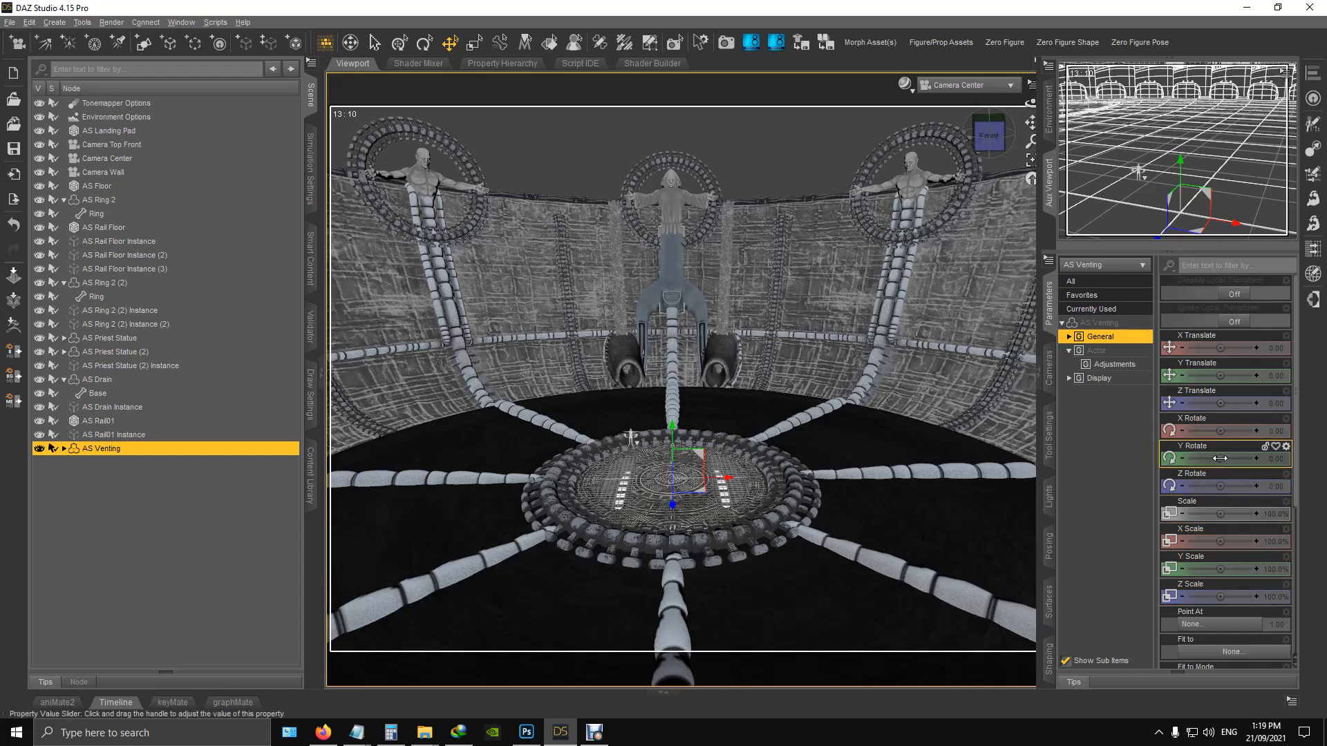
pyautogui.moveTo(1220, 458)
pyautogui.mouseDown()
pyautogui.moveTo(1208, 458)
pyautogui.moveTo(1231, 459)
pyautogui.mouseUp()
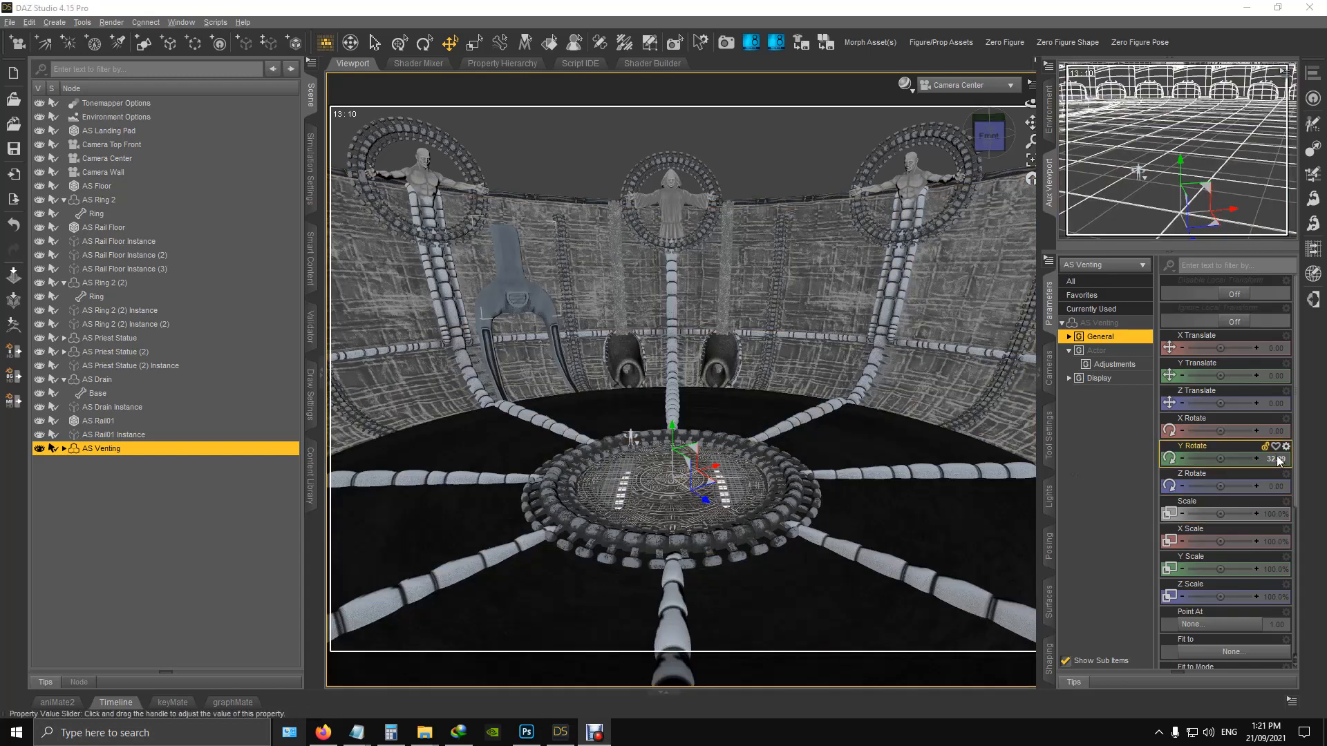
pyautogui.click(1277, 459)
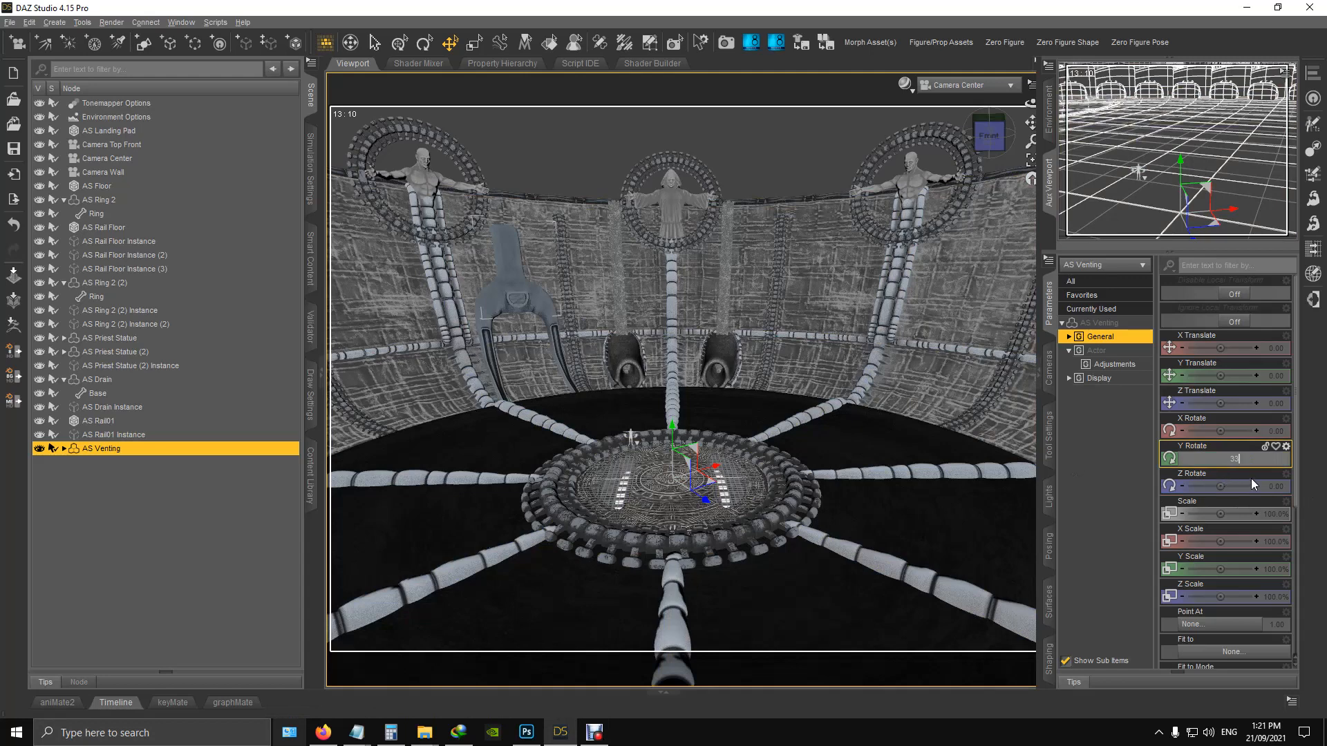
pyautogui.press('Return')
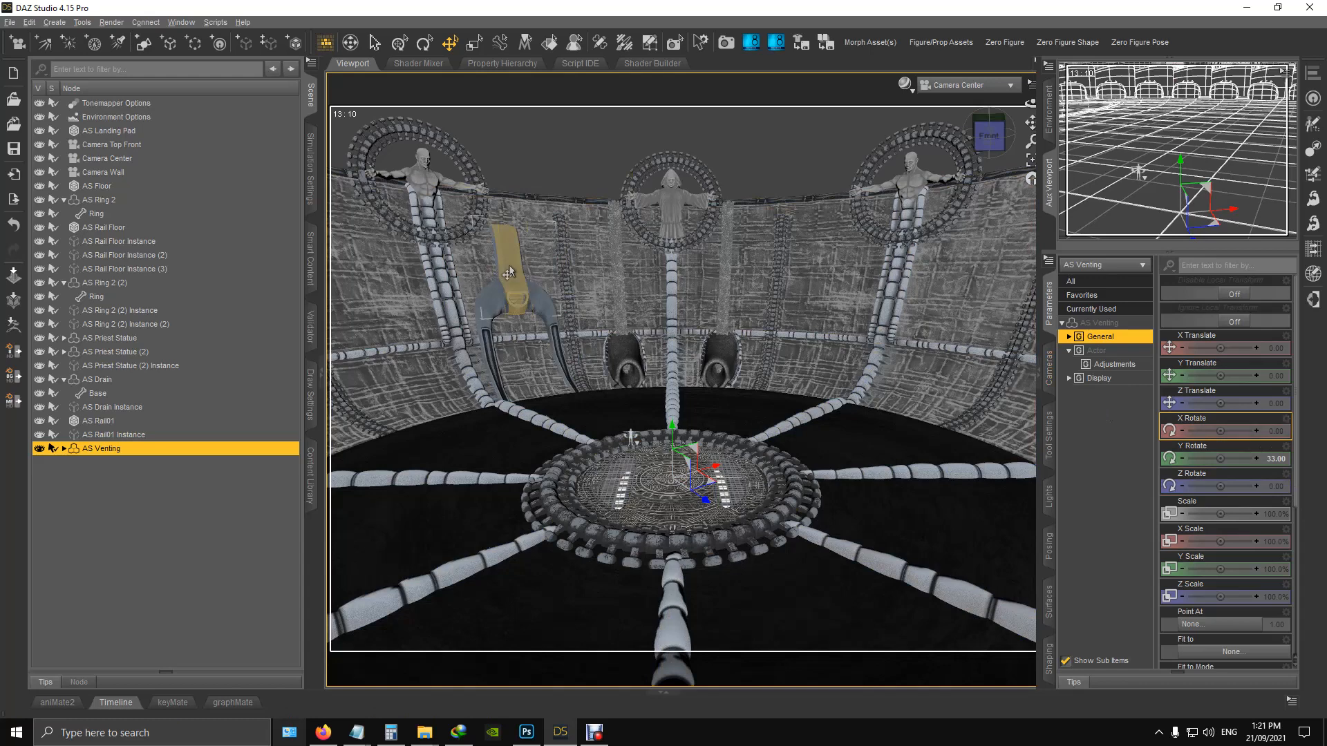
# Step: Bring up the shaping controls of the whole AS Venting figure and set Hide Pipes and Hide Braces to 0%
pyautogui.click(508, 272)
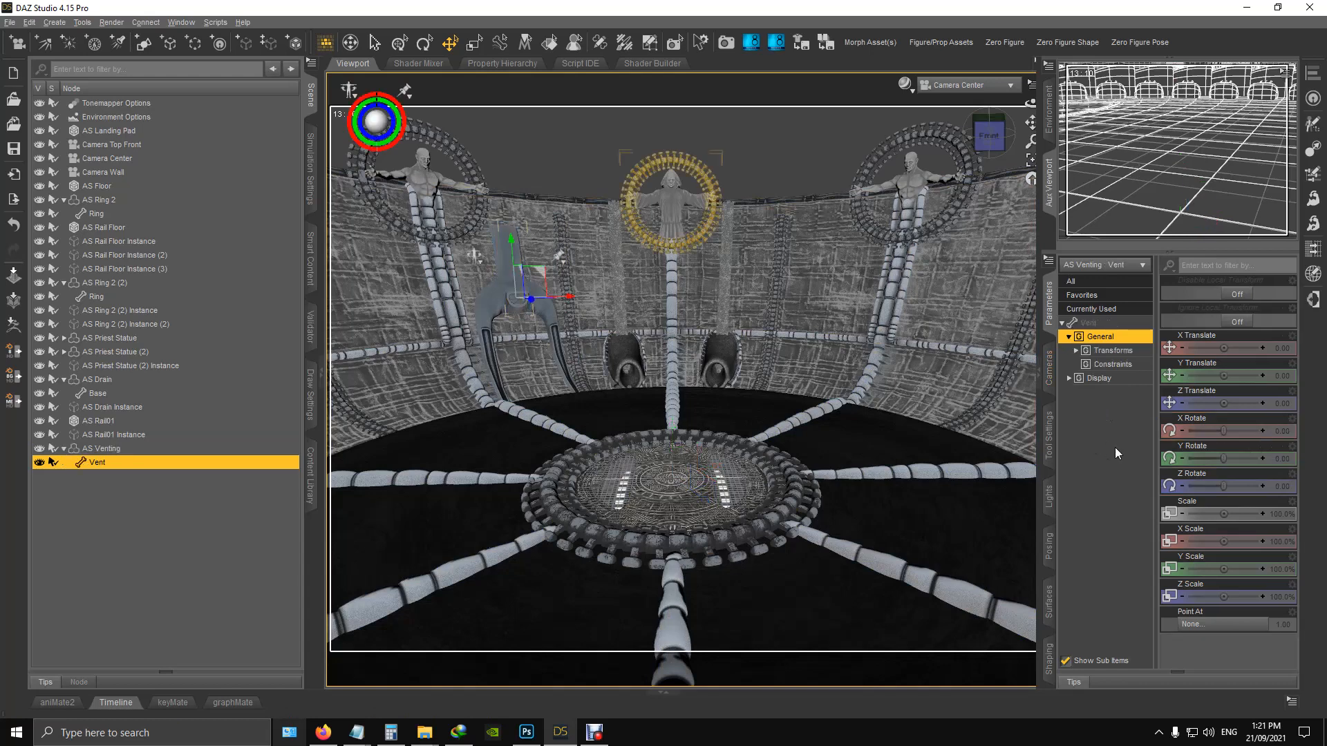
pyautogui.click(1049, 373)
pyautogui.click(1048, 304)
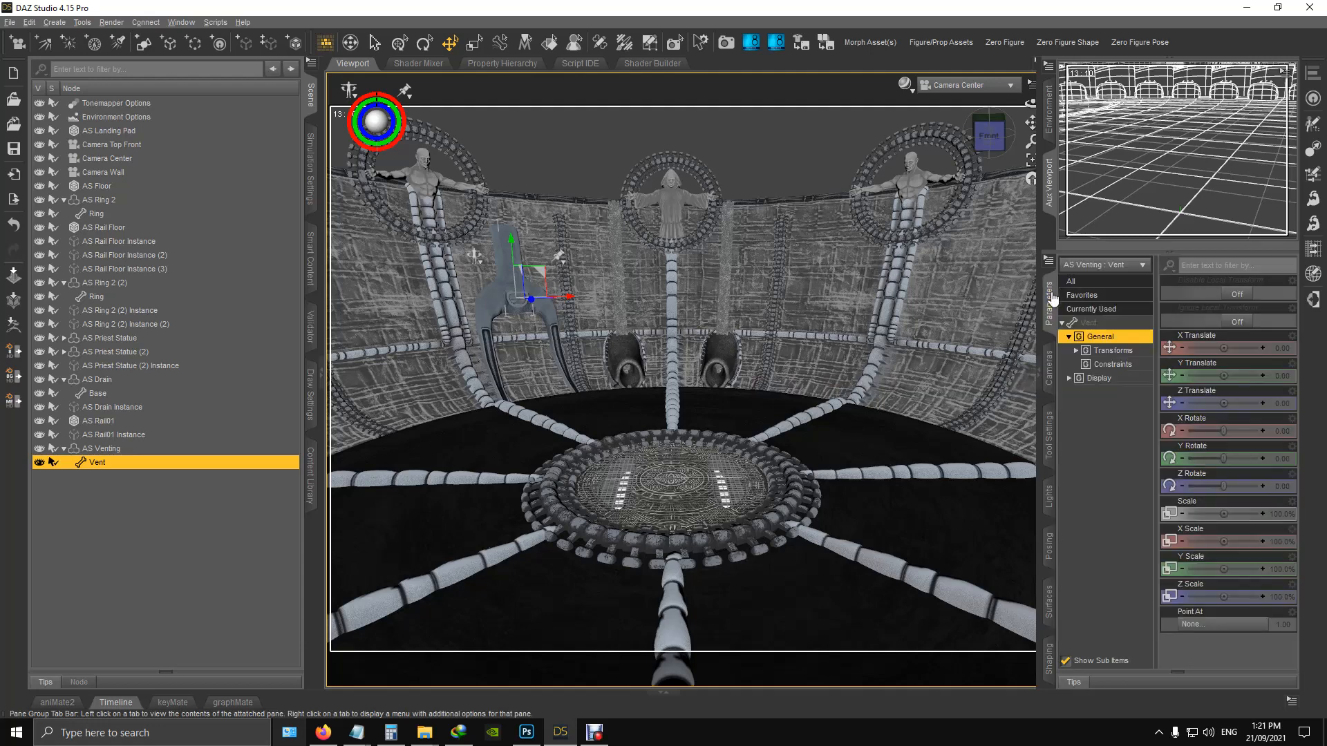
pyautogui.click(1048, 660)
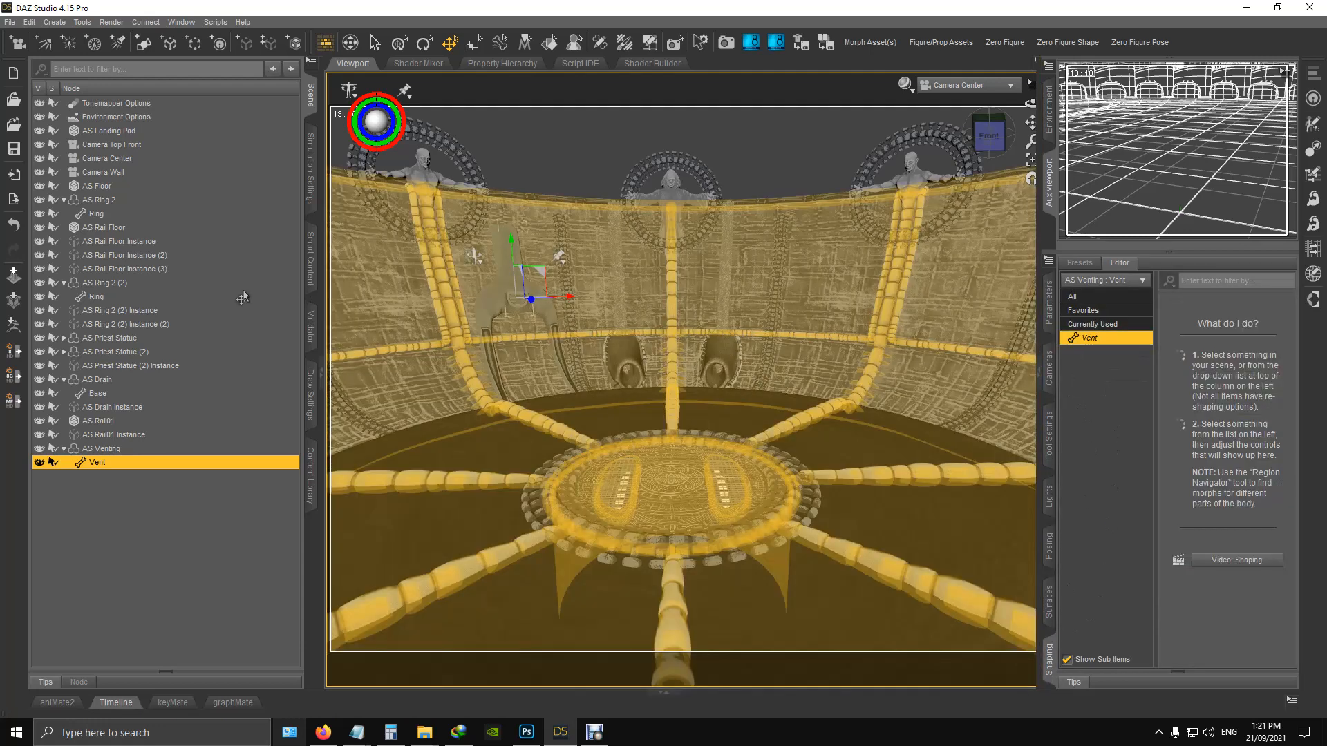
pyautogui.click(119, 448)
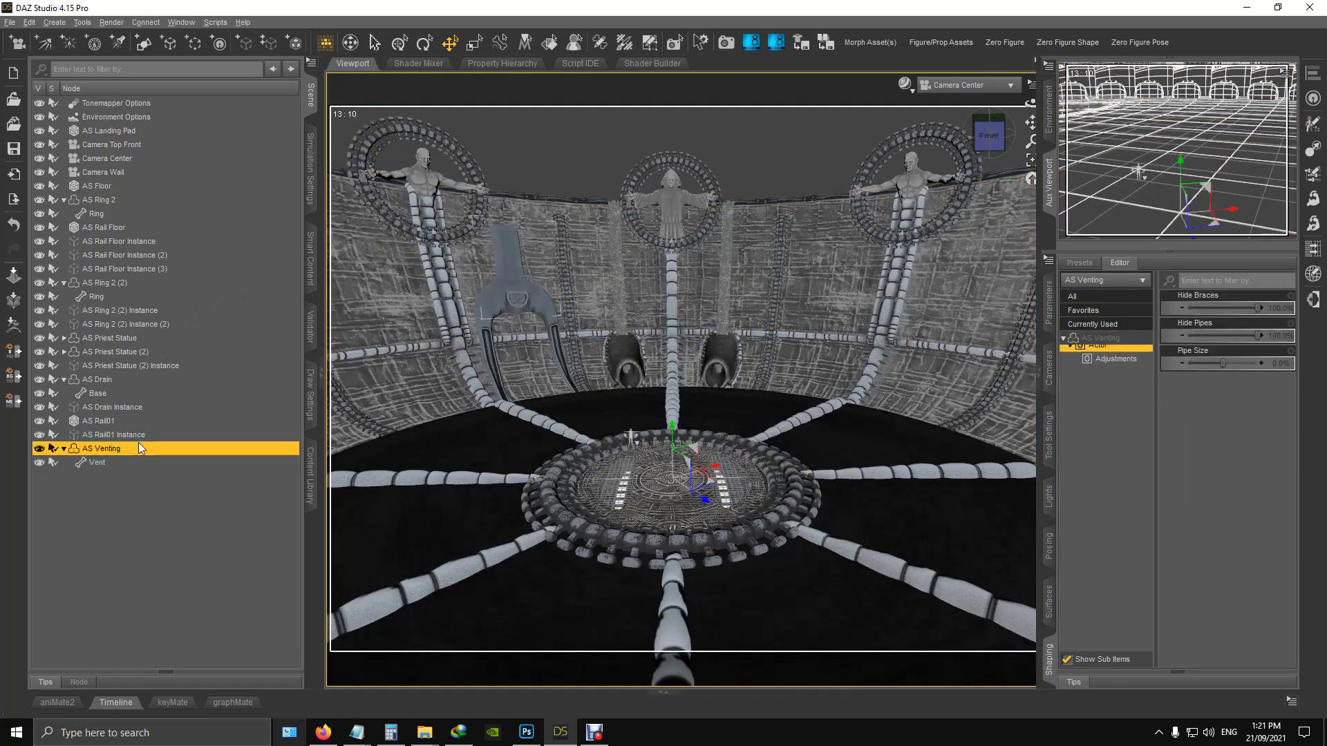
pyautogui.moveTo(1224, 363); pyautogui.dragTo(1223, 363)
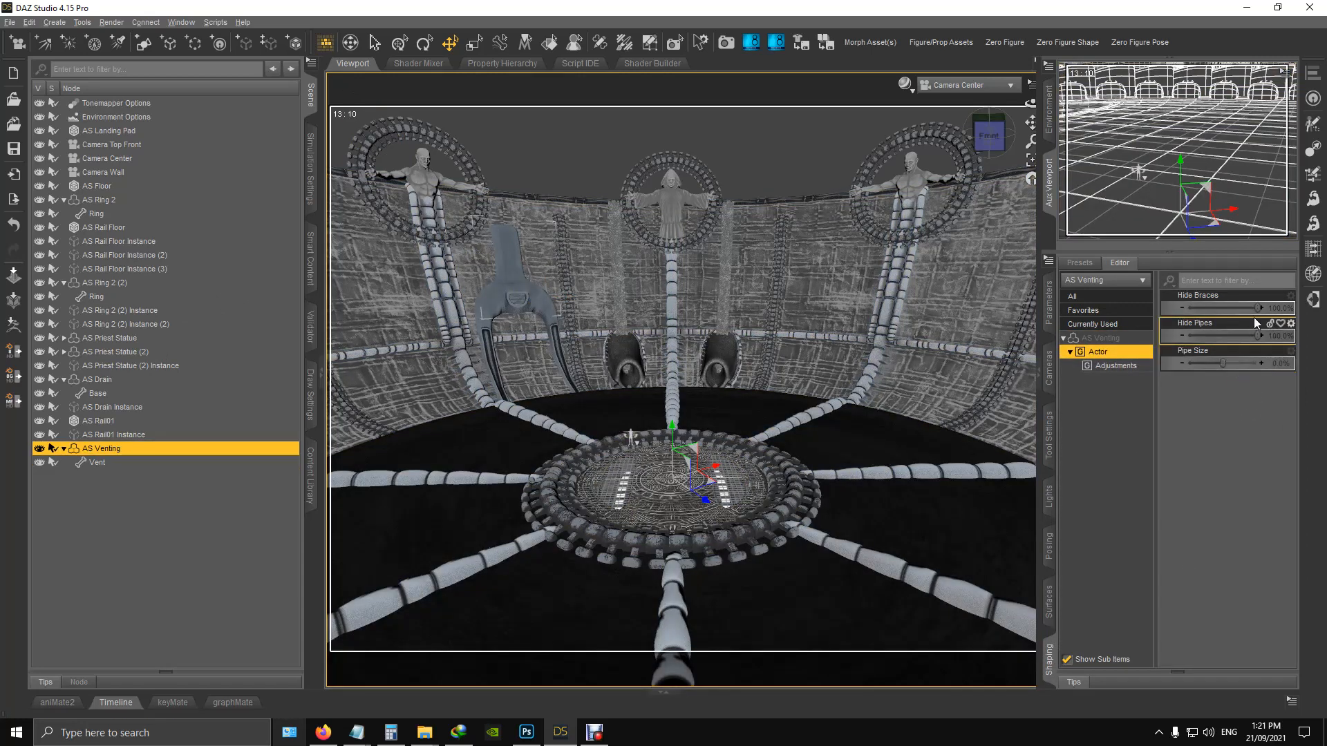
pyautogui.moveTo(1259, 336); pyautogui.dragTo(1119, 339)
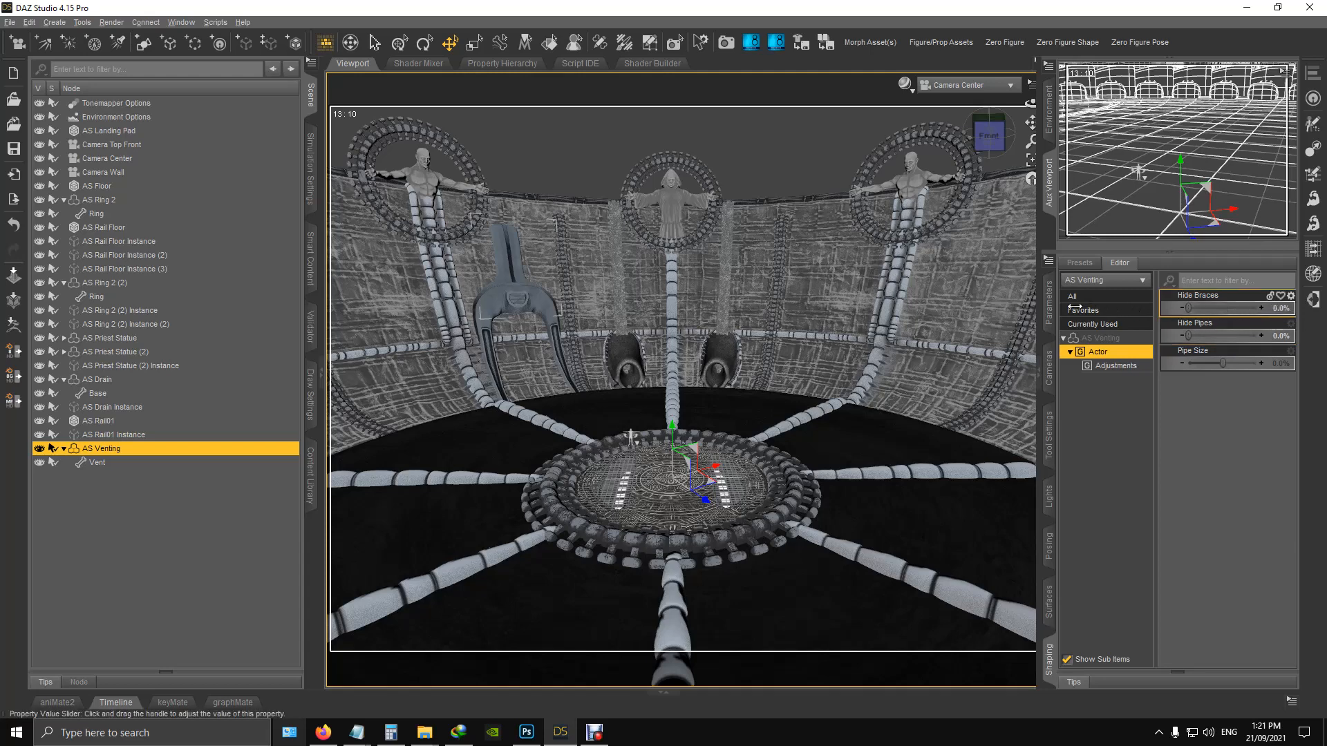
# Step: Set the Pipe Size of AS Venting to 100%
pyautogui.moveTo(1238, 315); pyautogui.dragTo(973, 282)
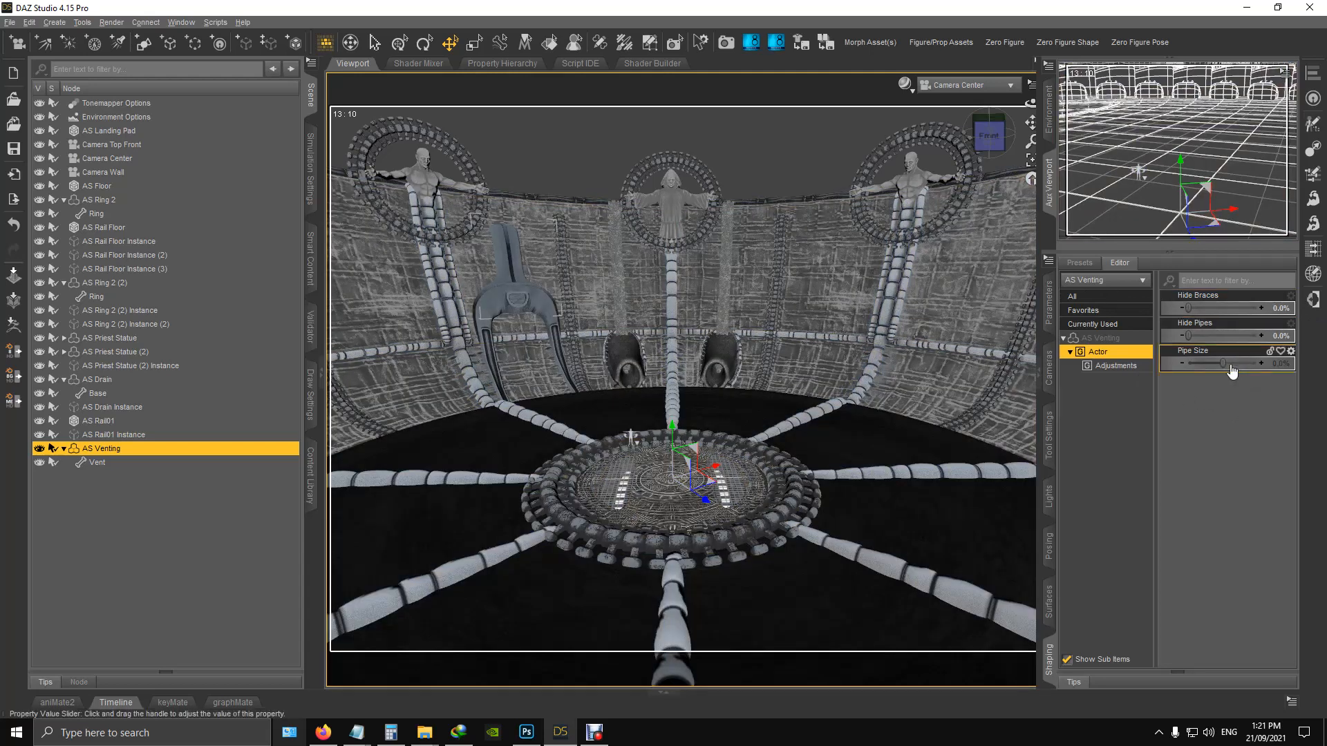
pyautogui.moveTo(1224, 364); pyautogui.dragTo(1275, 369)
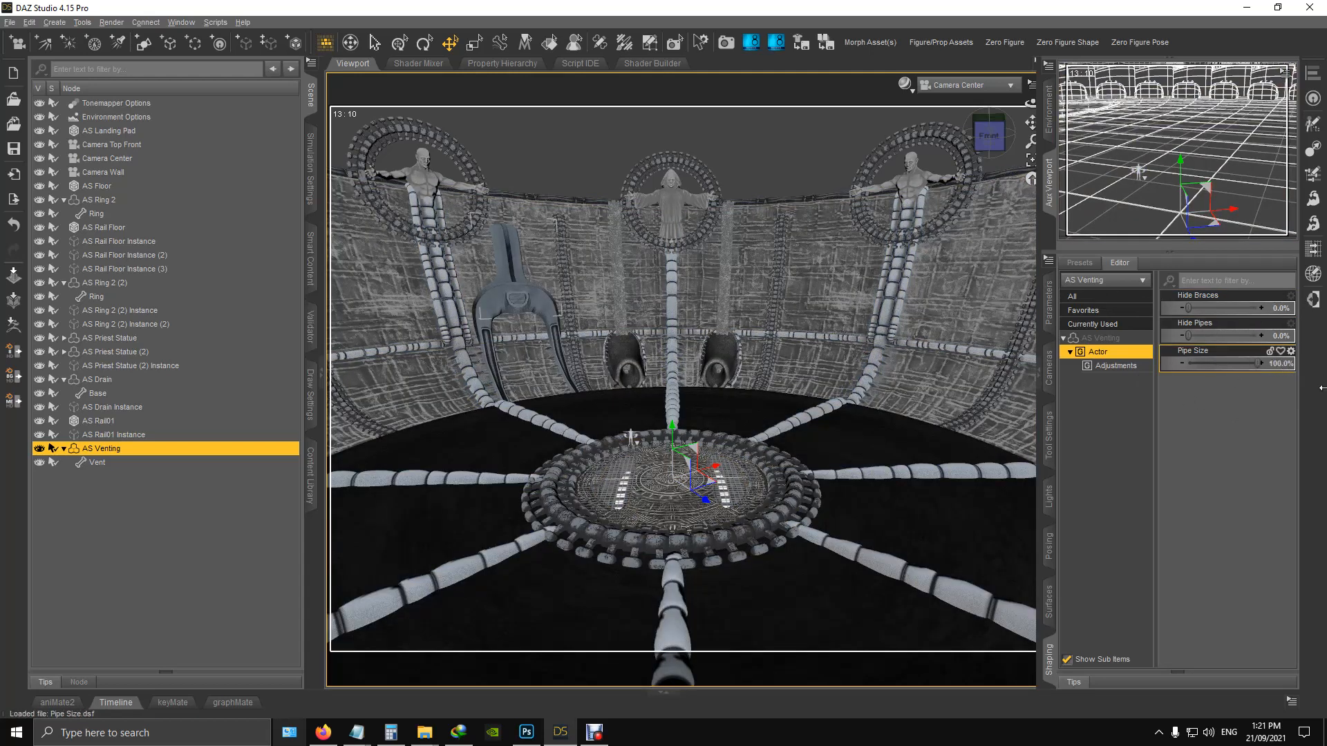
pyautogui.moveTo(1110, 365); pyautogui.dragTo(1299, 383)
# Step: Create a node instance of AS Venting with default settings and set its Y rotation to -33
pyautogui.click(58, 25)
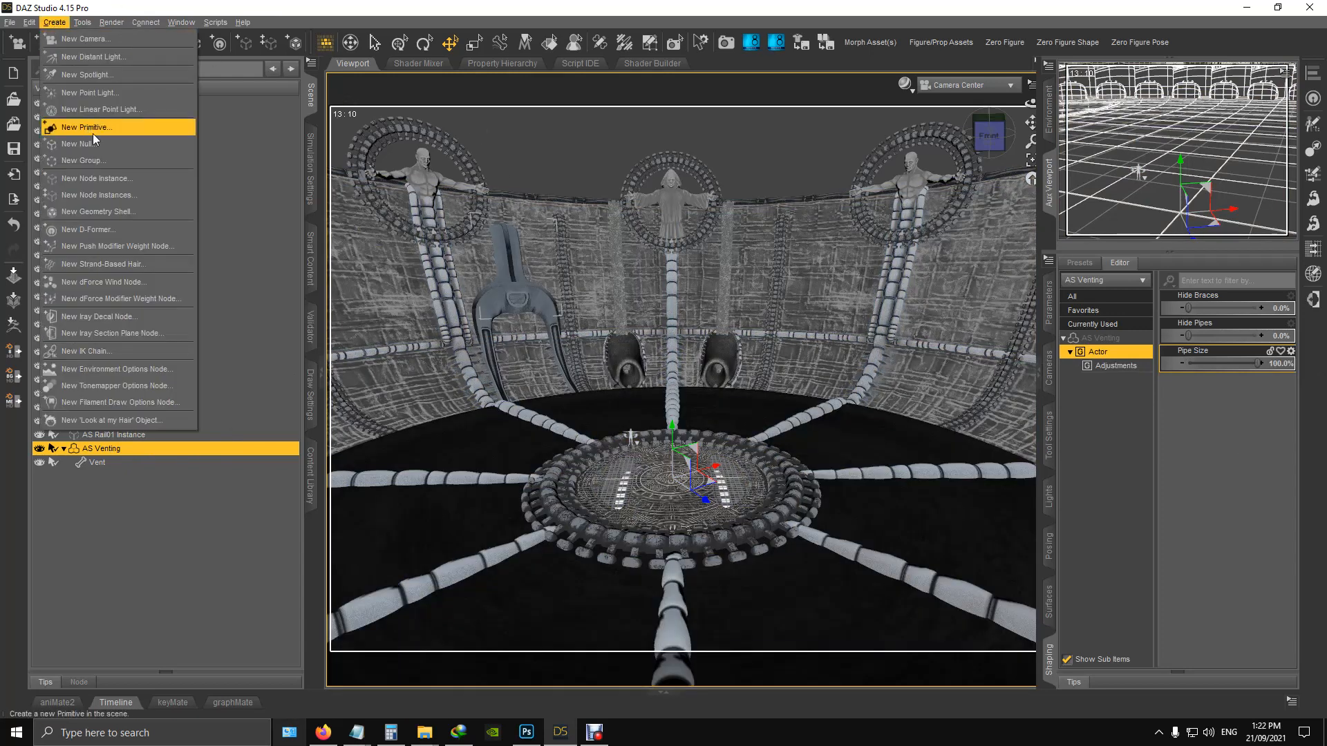
pyautogui.click(105, 179)
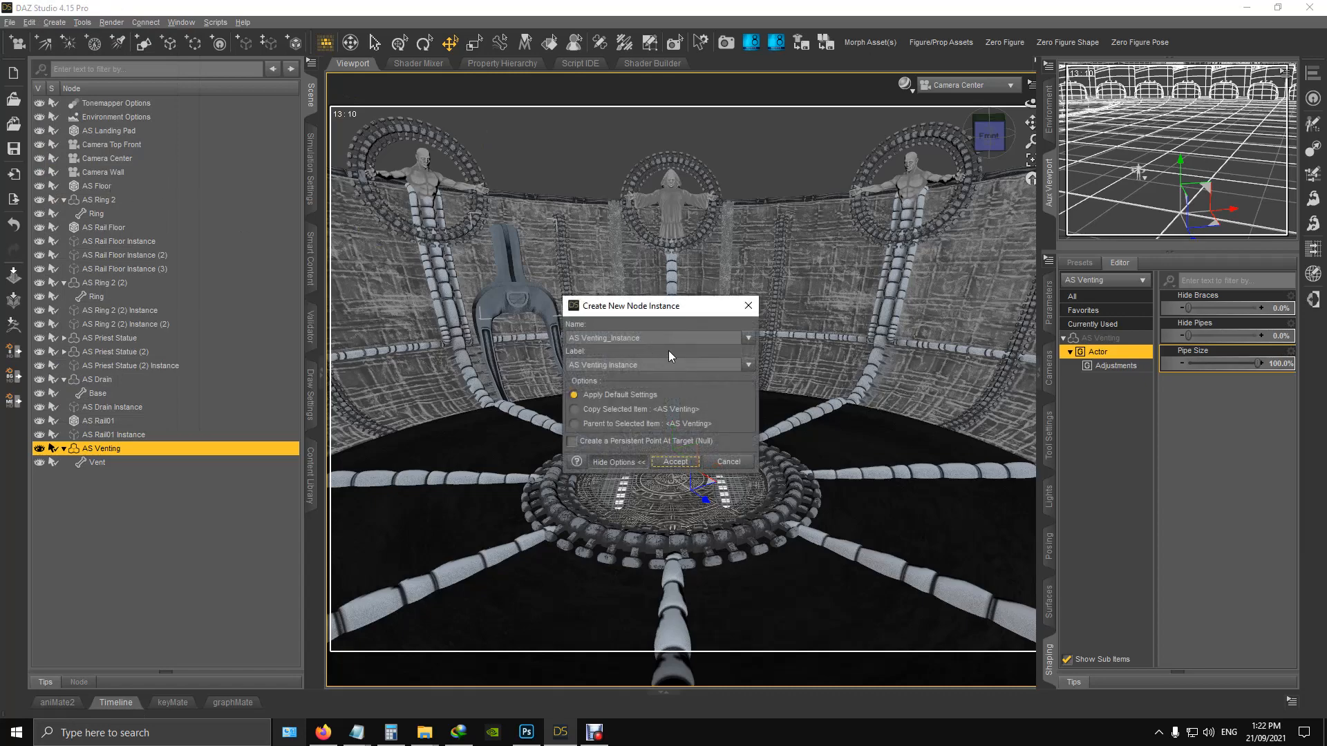
pyautogui.click(674, 461)
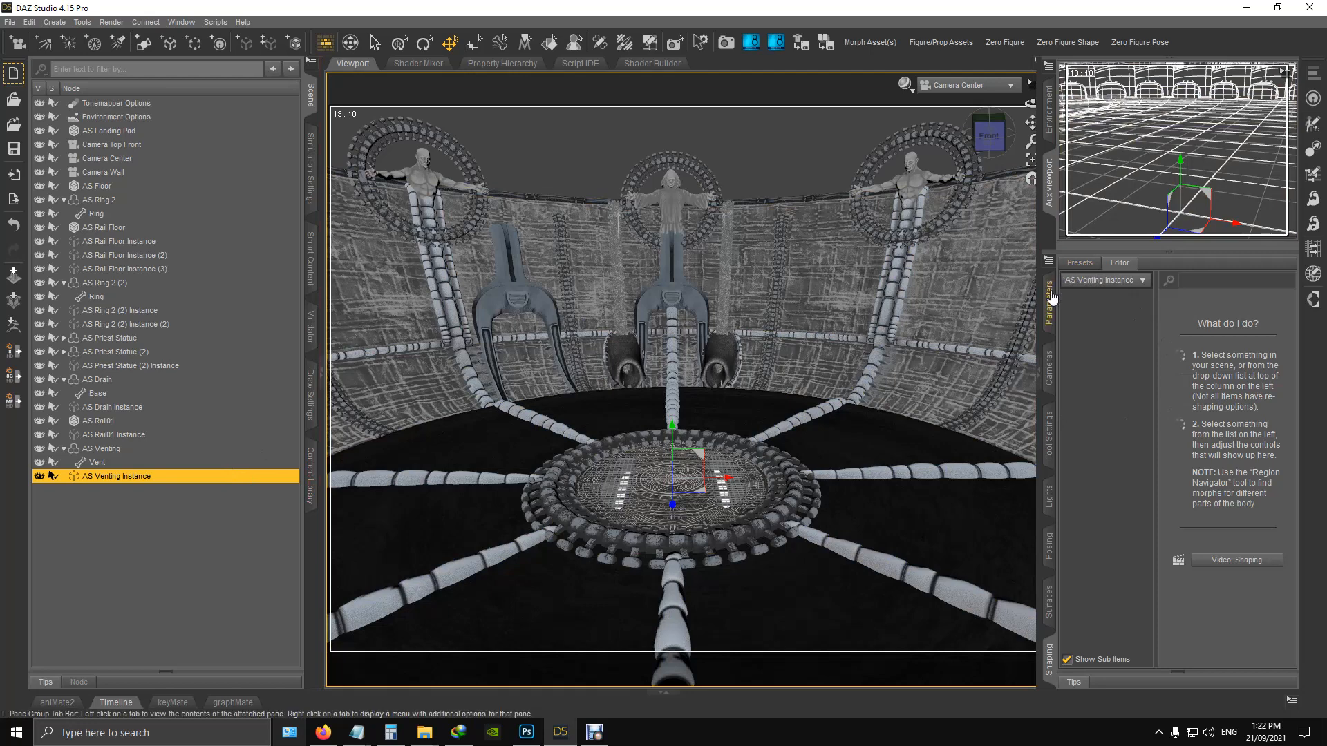
pyautogui.click(1048, 302)
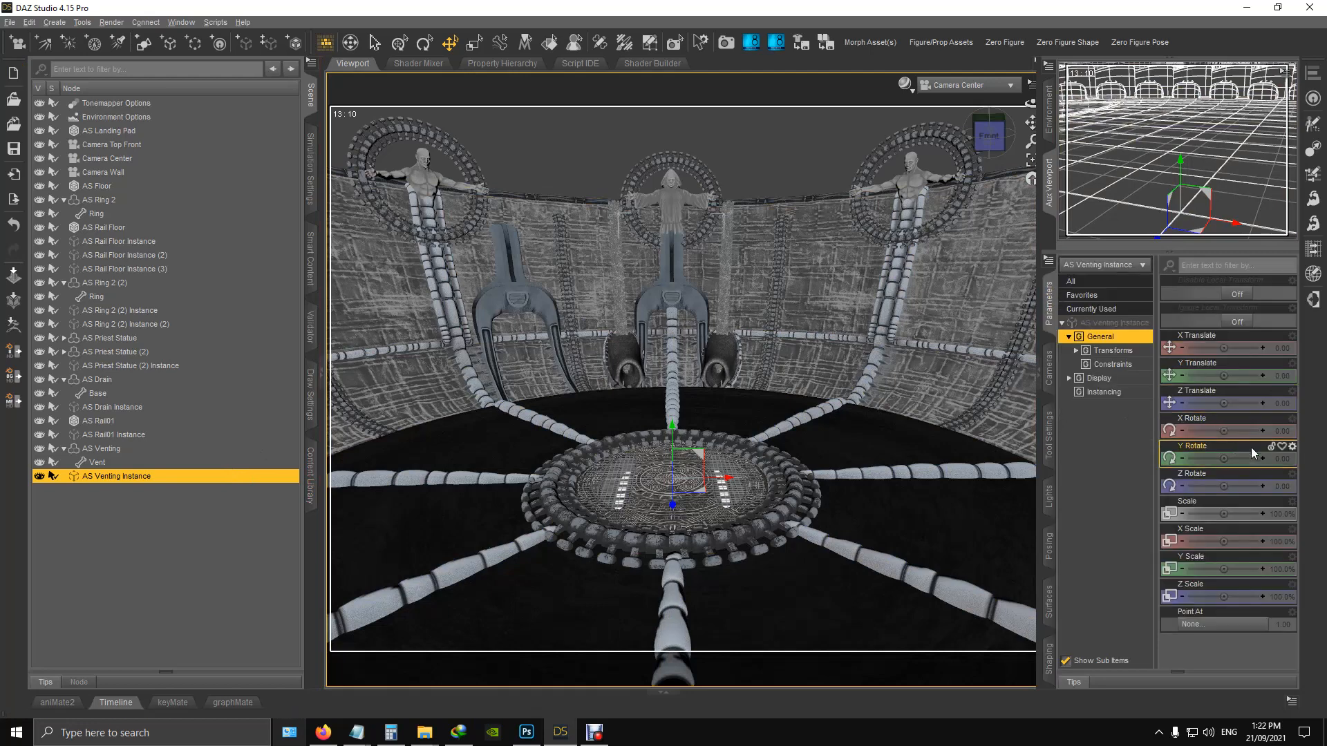
pyautogui.click(1285, 457)
pyautogui.write('-33')
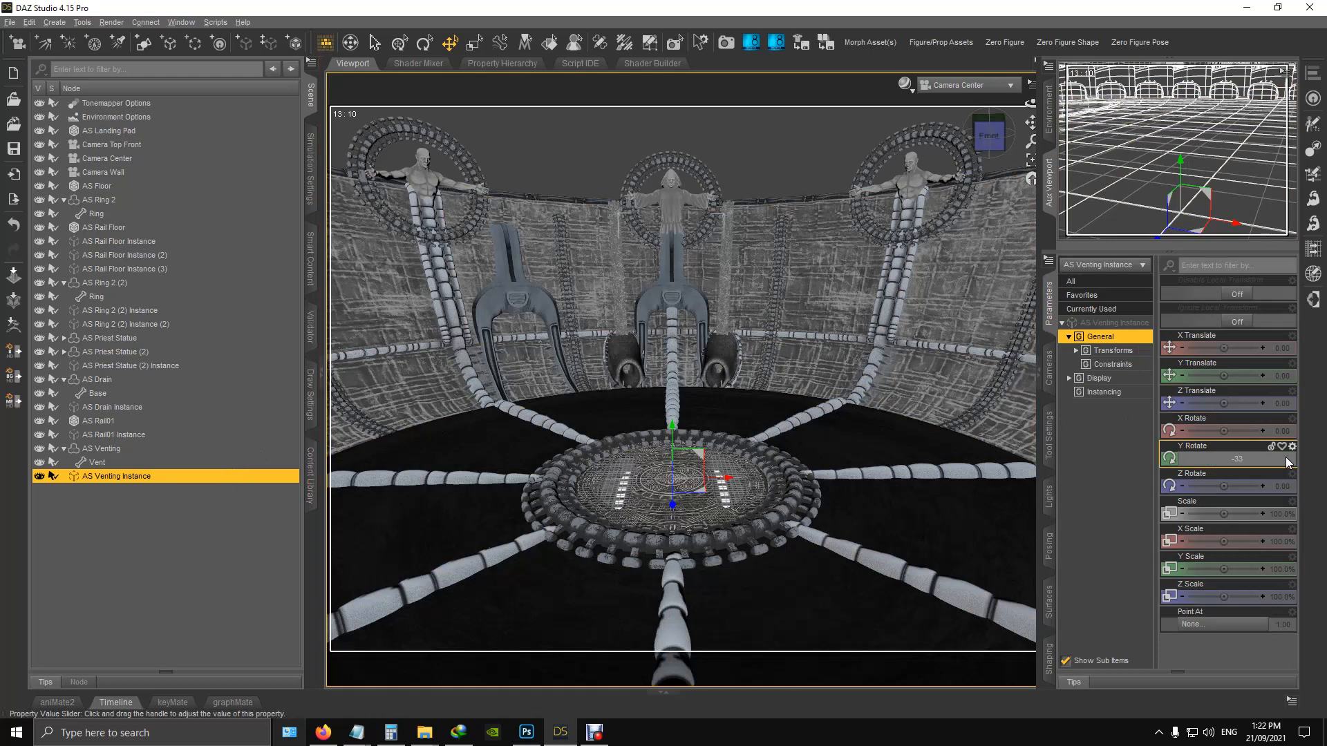
pyautogui.press('Return')
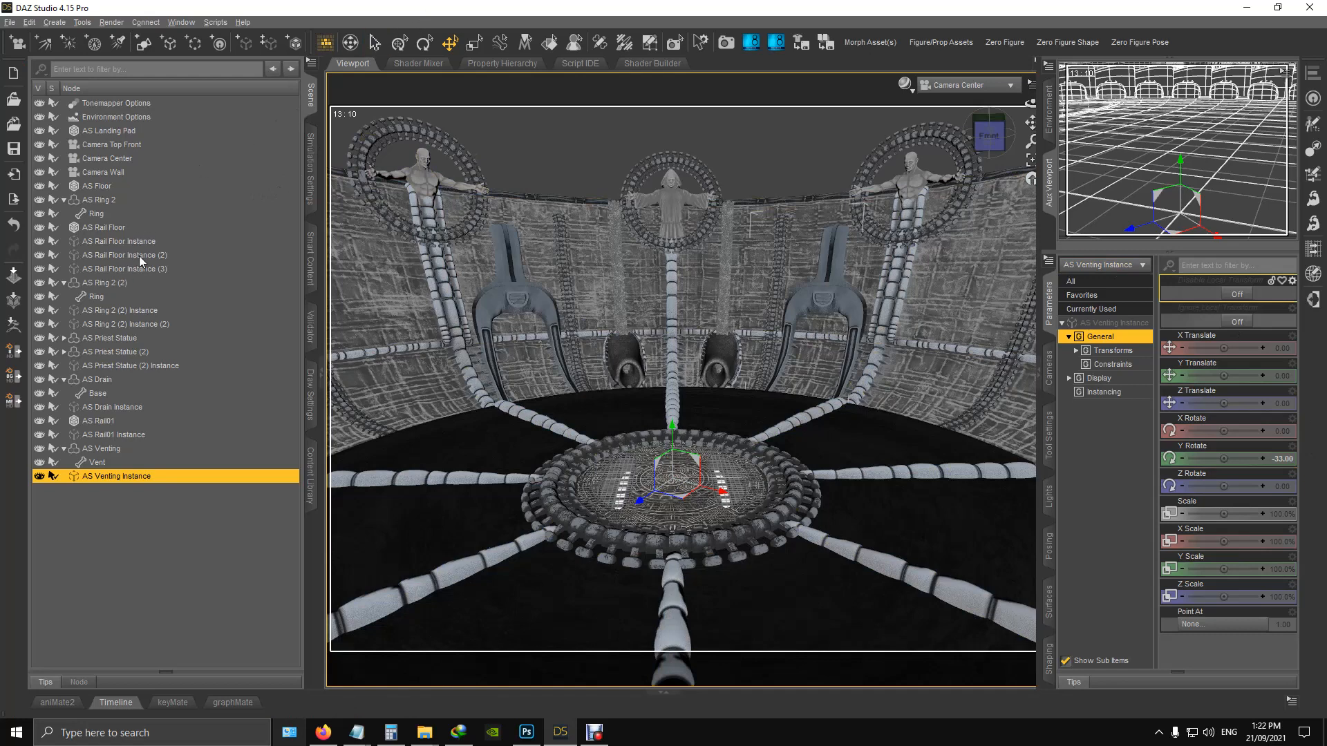
# Step: Browse the Alien Station props and add the AS Dome prop to the scene
pyautogui.click(311, 474)
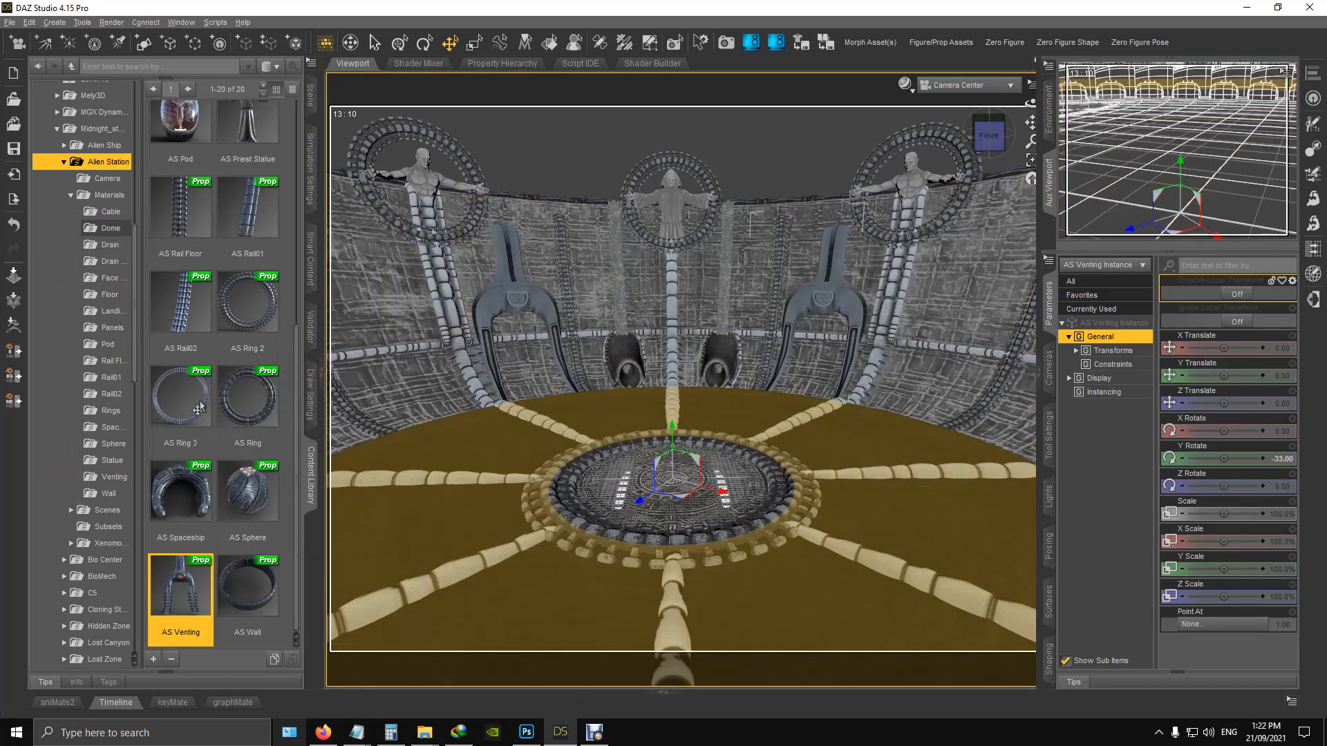
pyautogui.moveTo(230, 539)
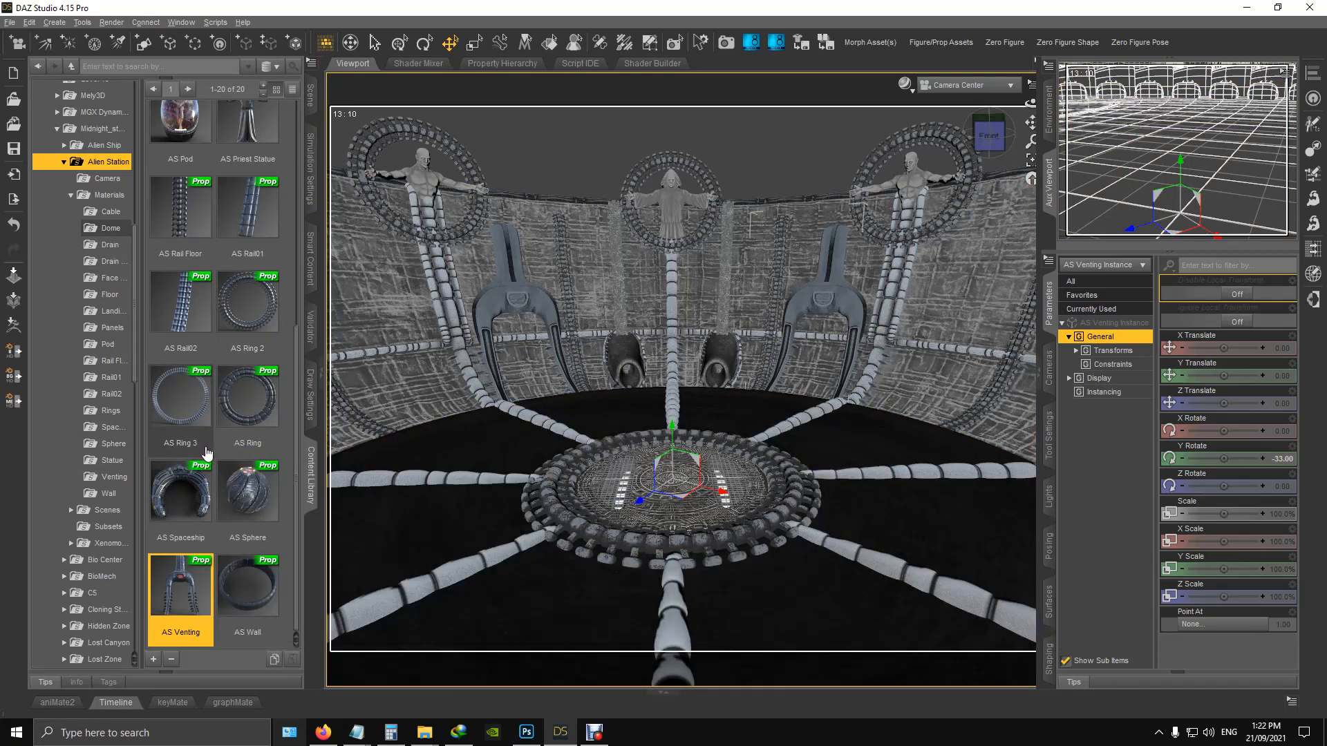
pyautogui.scroll(3, 208, 453)
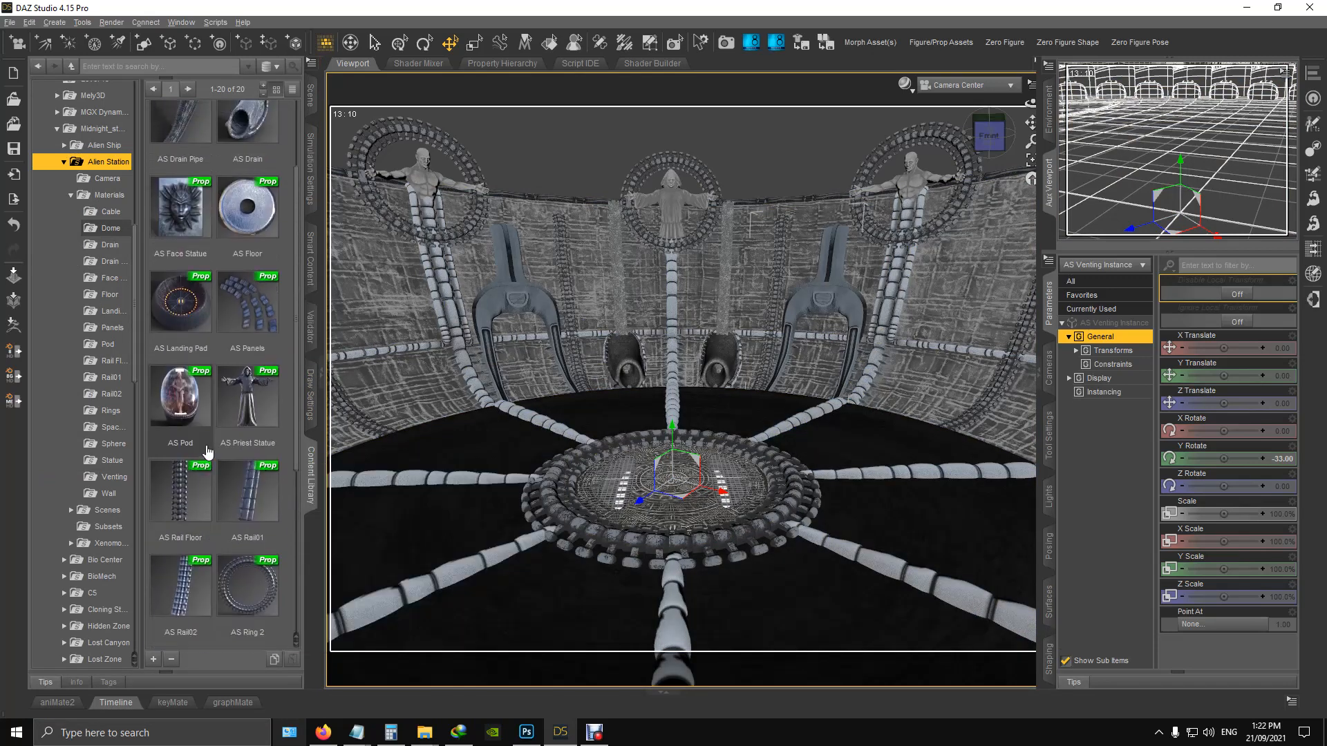
pyautogui.scroll(-3, 207, 451)
pyautogui.scroll(4, 207, 452)
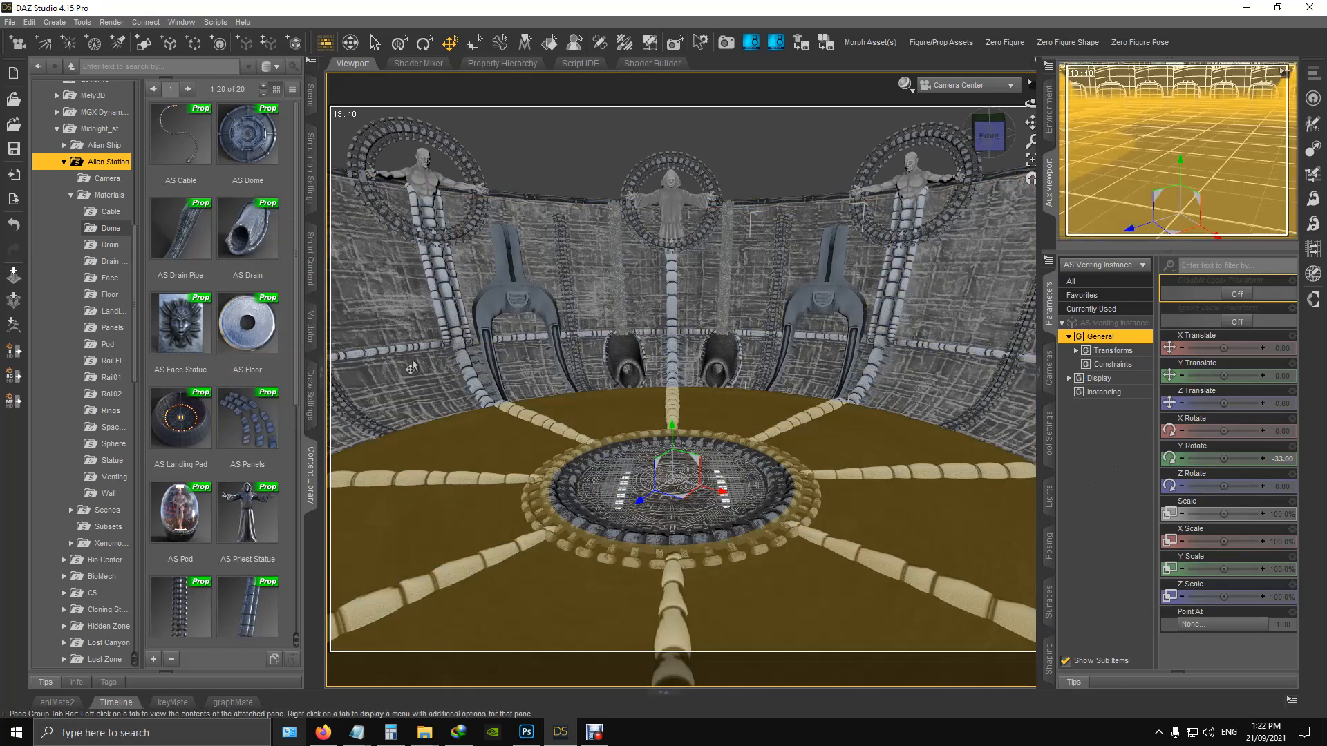
pyautogui.scroll(-3, 243, 290)
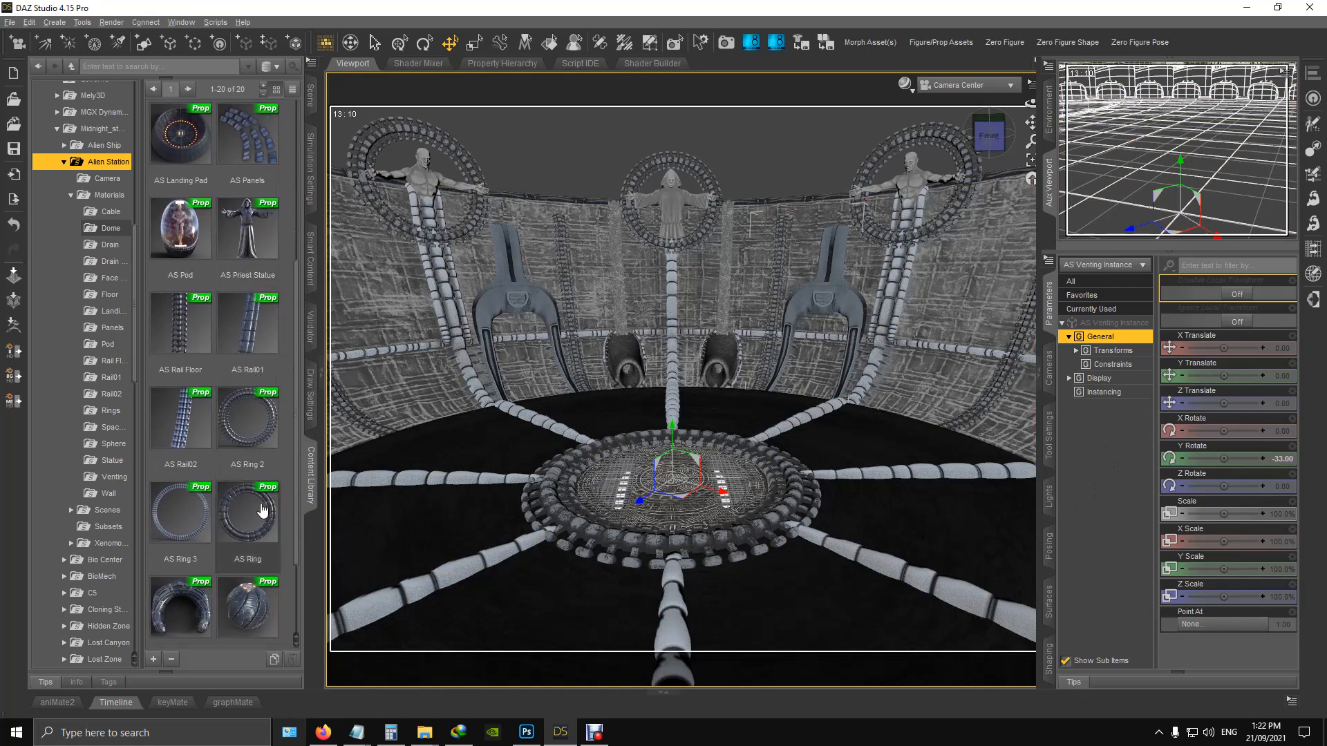
pyautogui.scroll(-1, 261, 515)
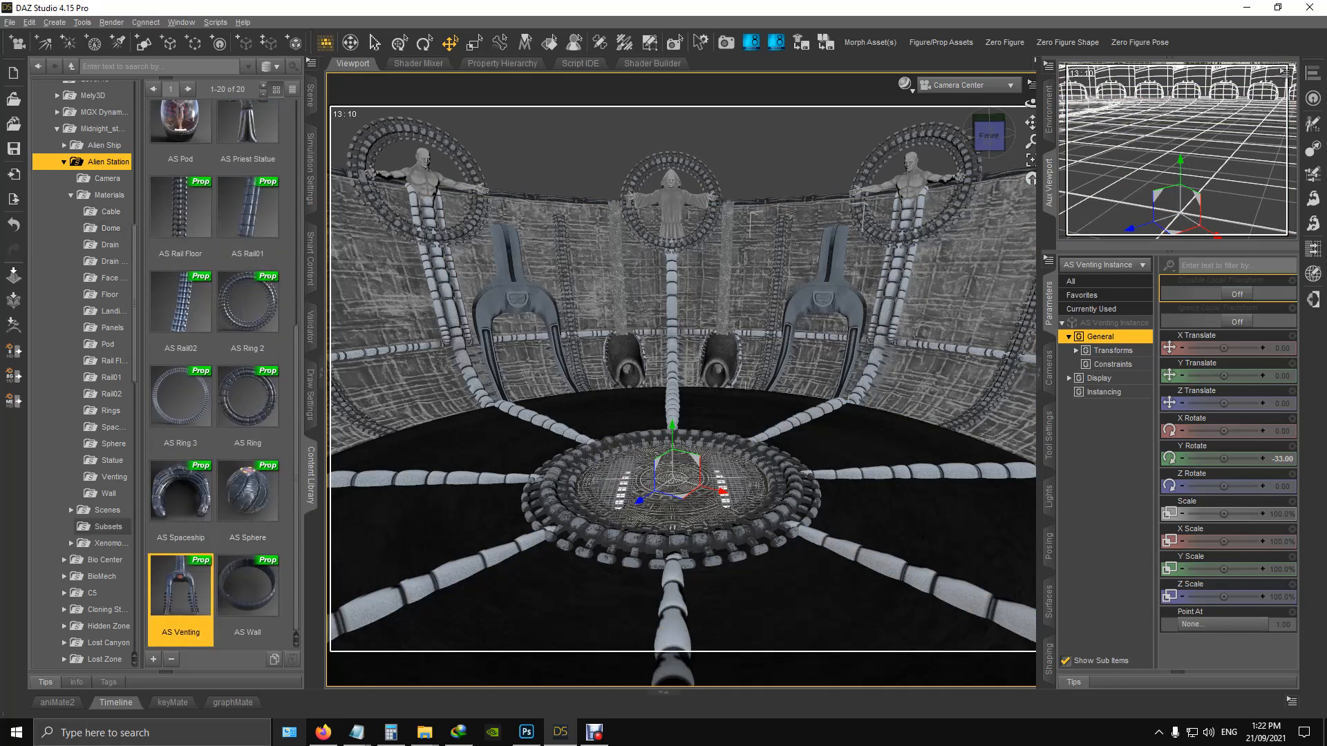
pyautogui.scroll(4, 221, 373)
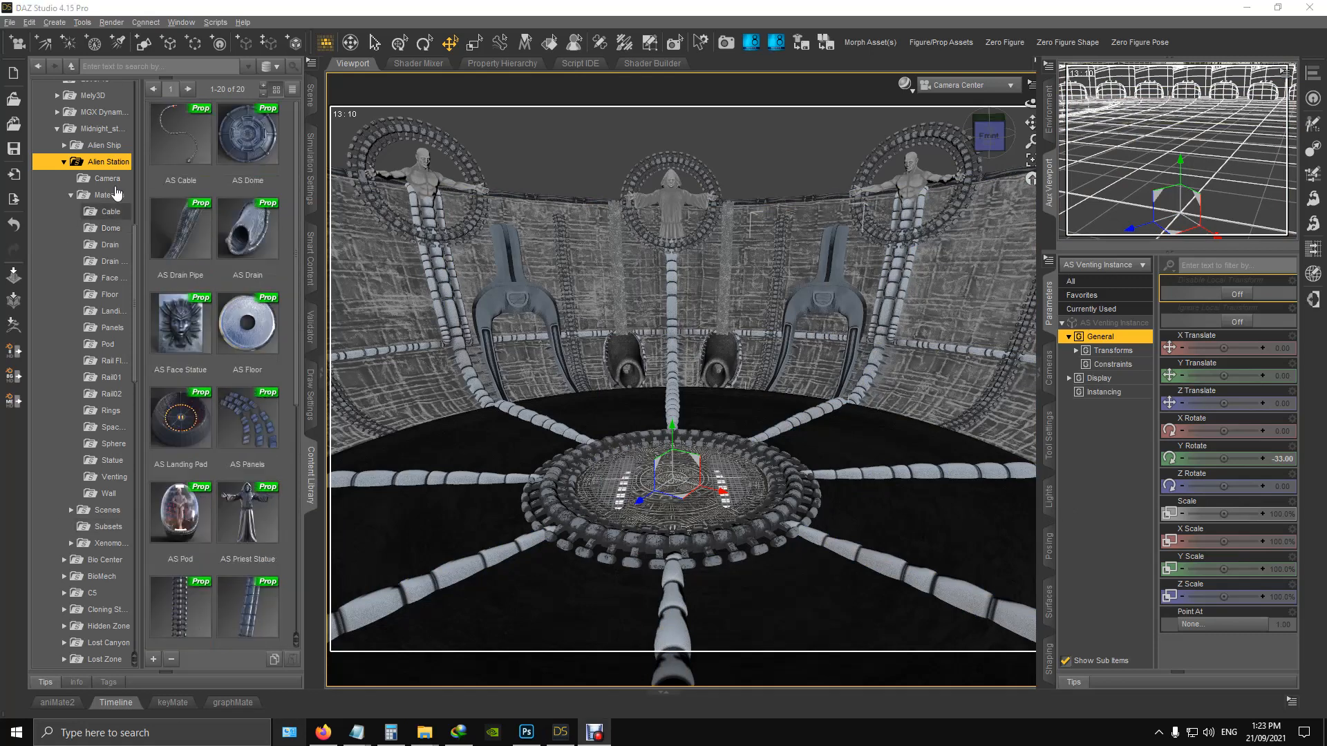
pyautogui.click(255, 143)
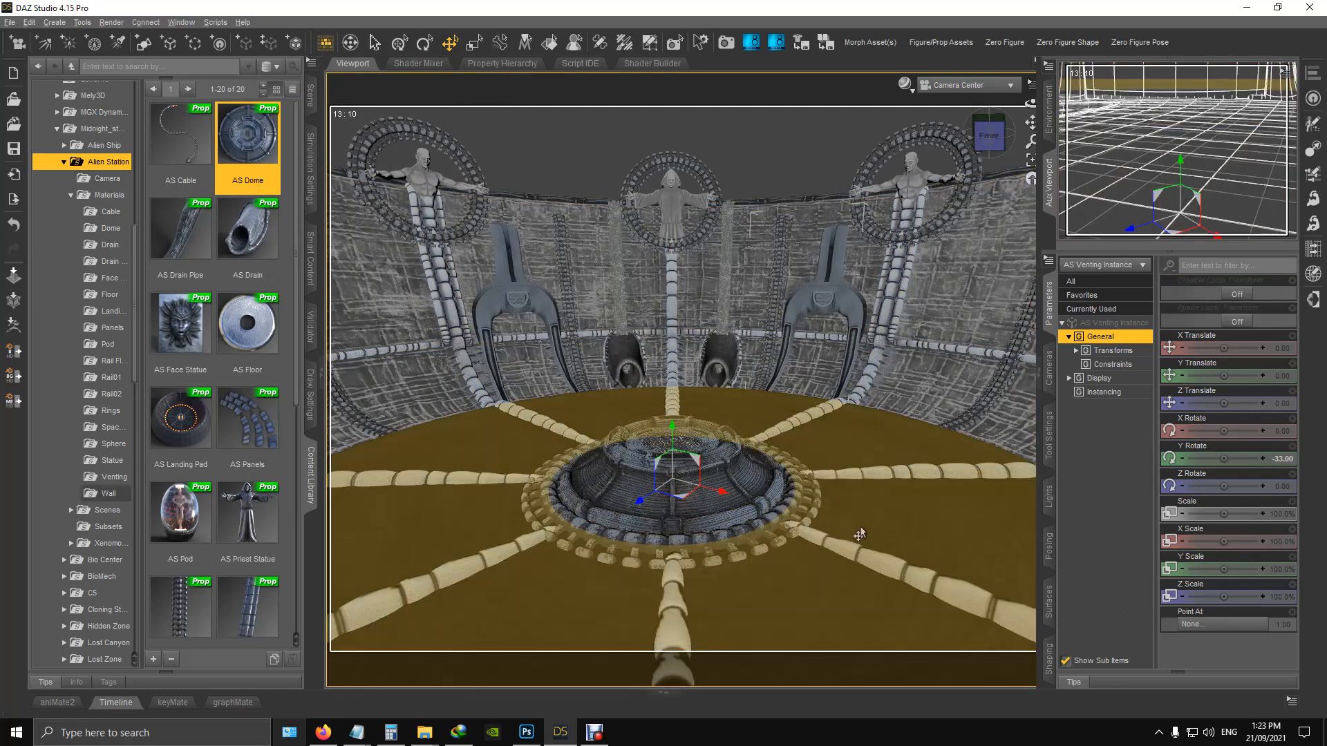
pyautogui.moveTo(239, 517)
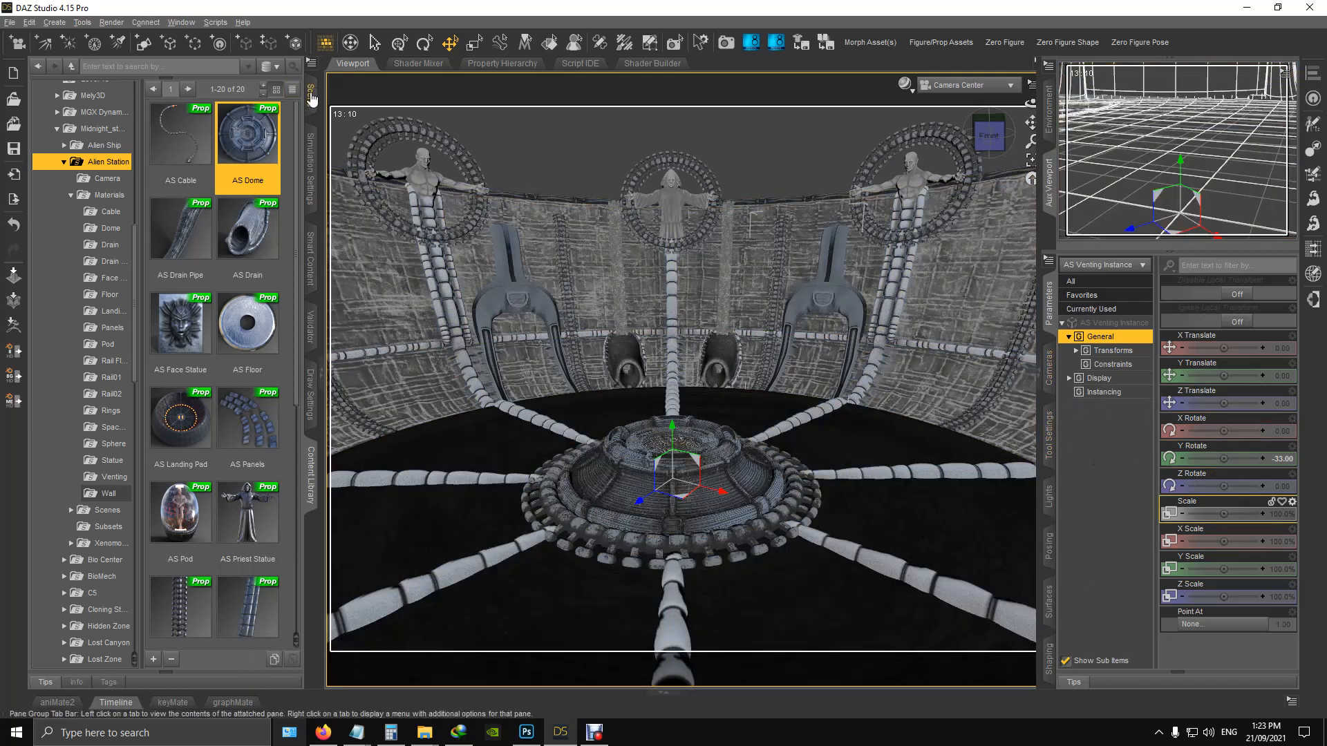
# Step: Select AS Dome in the scene list and raise it onto the wall by setting its Upright actor control to 100%
pyautogui.click(311, 99)
pyautogui.click(105, 493)
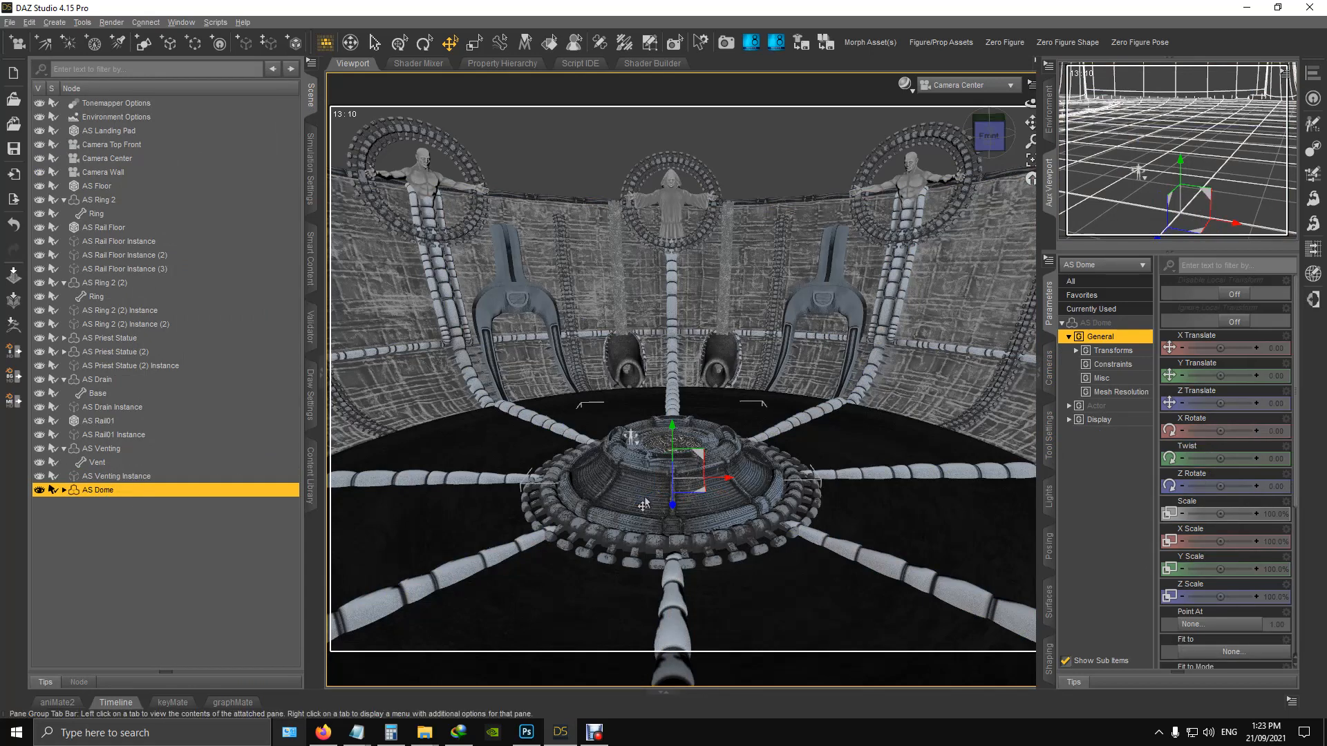
pyautogui.click(1106, 407)
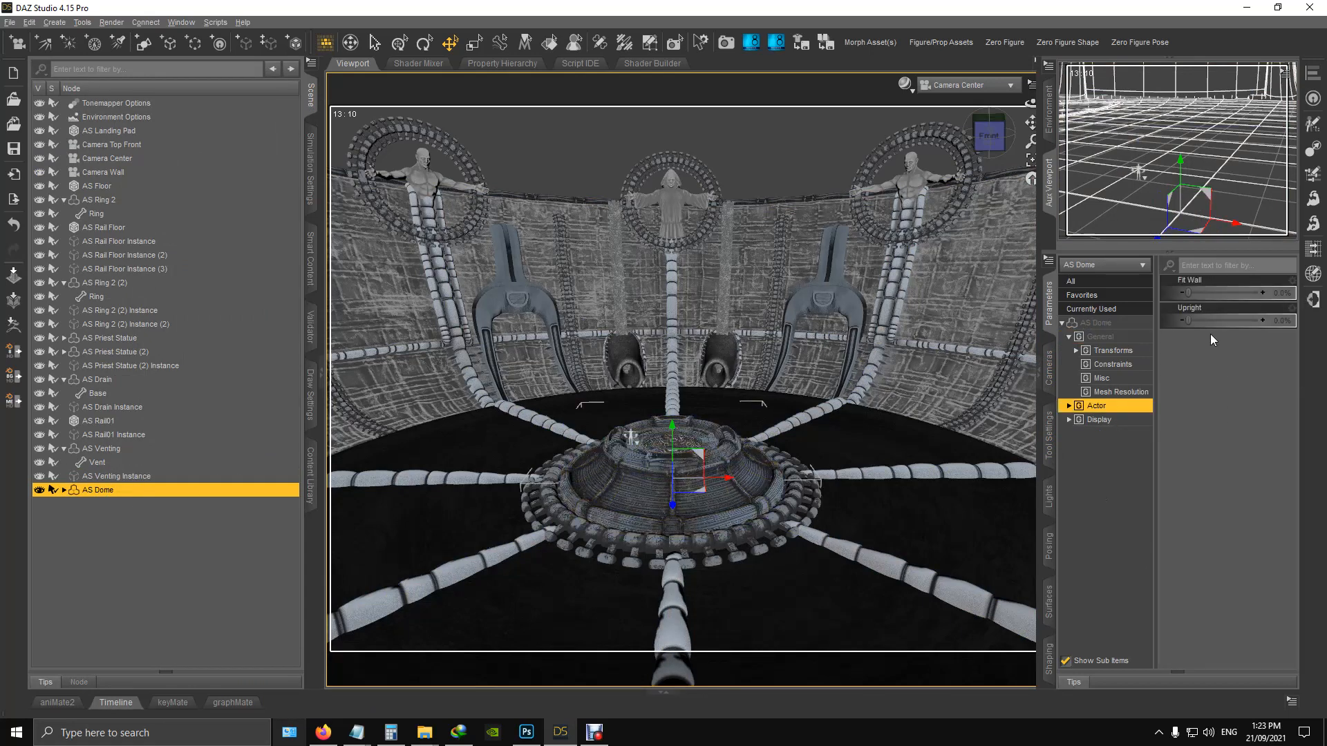
pyautogui.moveTo(1188, 318); pyautogui.dragTo(1322, 340)
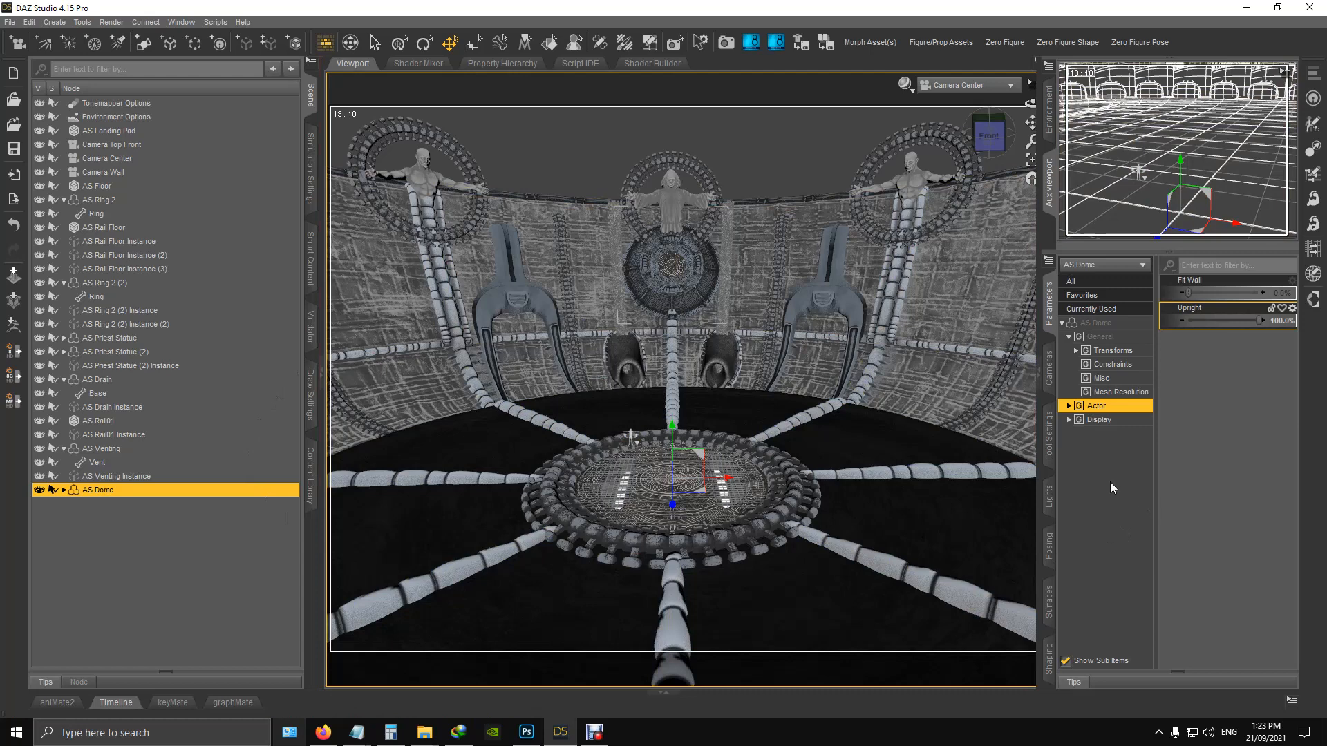
# Step: Lower the Base of AS Dome slightly along the wall beneath the central statue and scale it to 87.3%
pyautogui.click(697, 292)
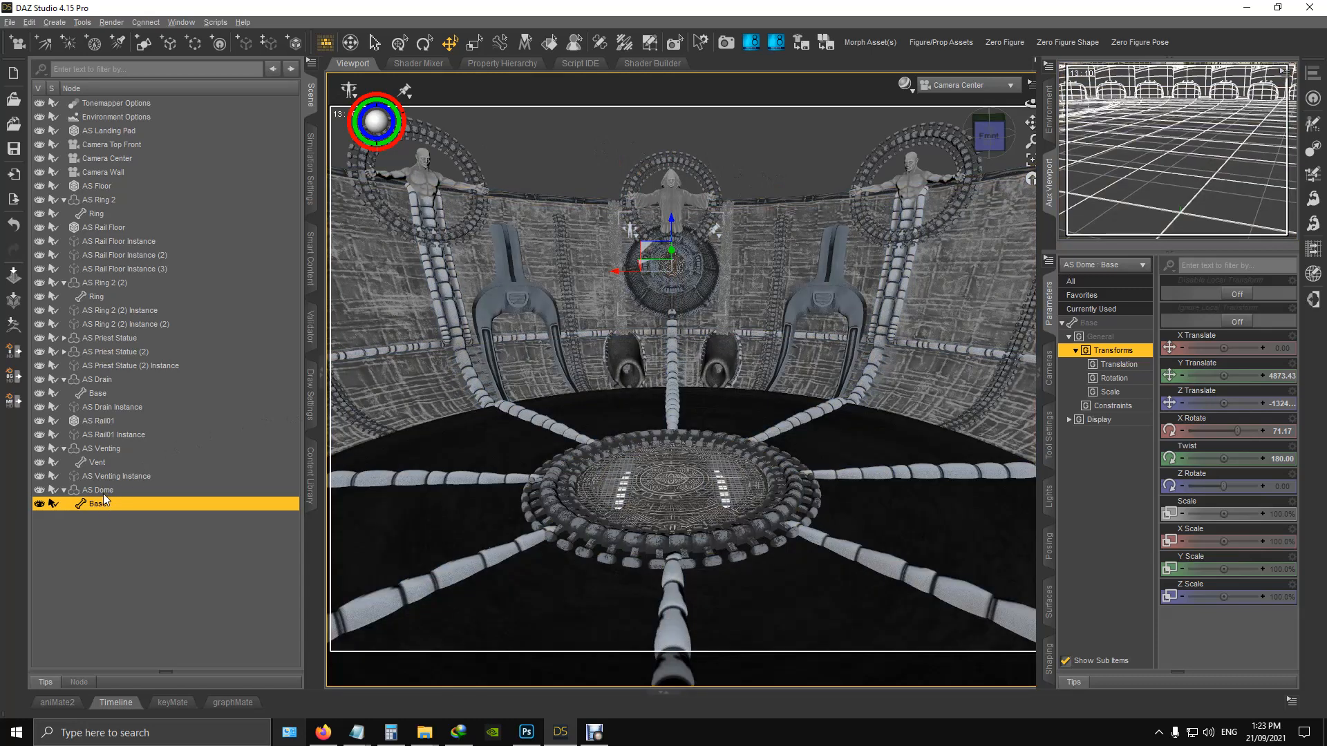
pyautogui.click(103, 495)
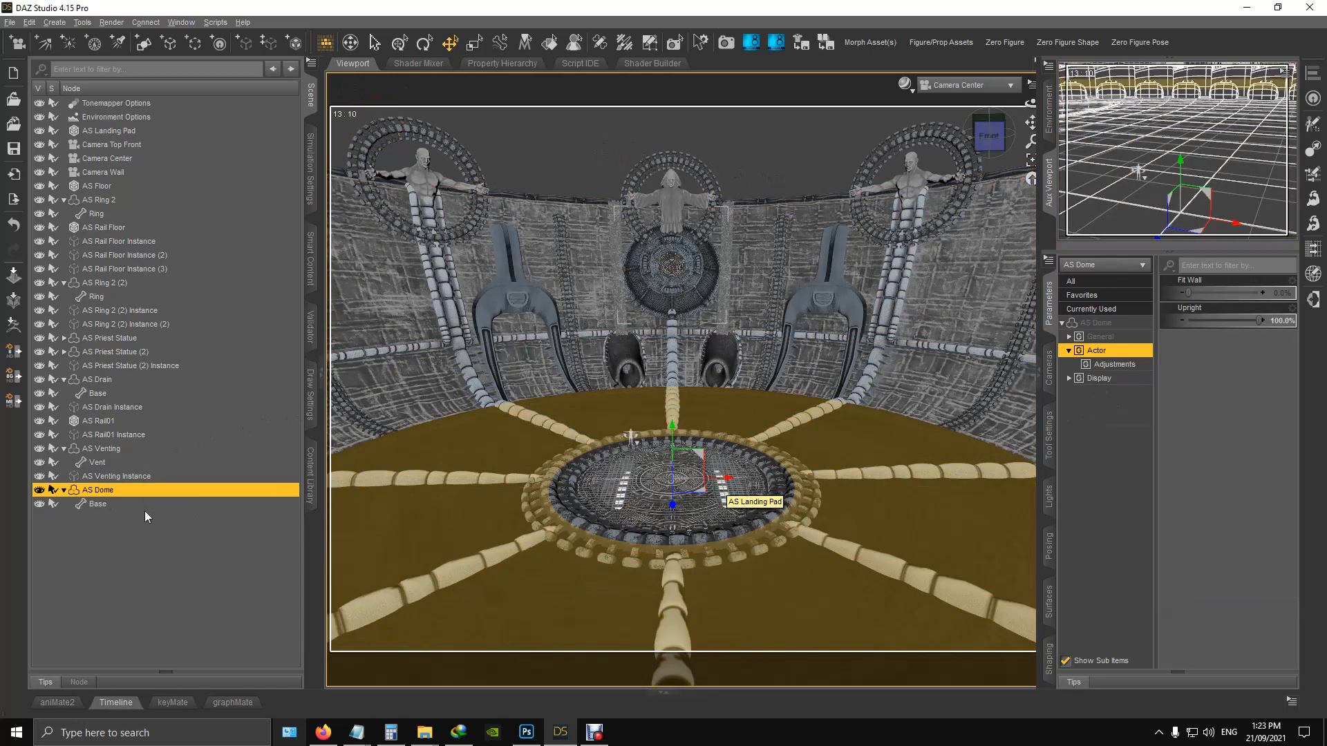
pyautogui.click(105, 505)
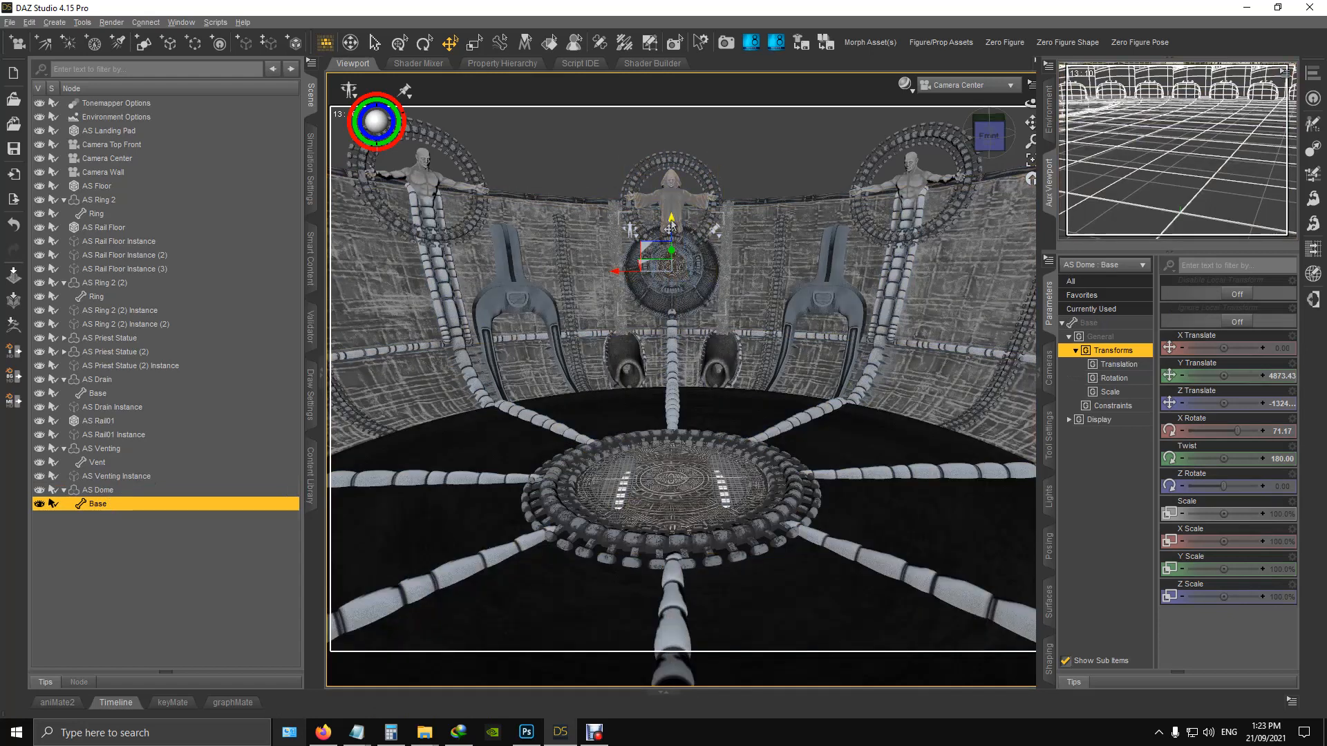
pyautogui.moveTo(671, 228); pyautogui.dragTo(682, 240)
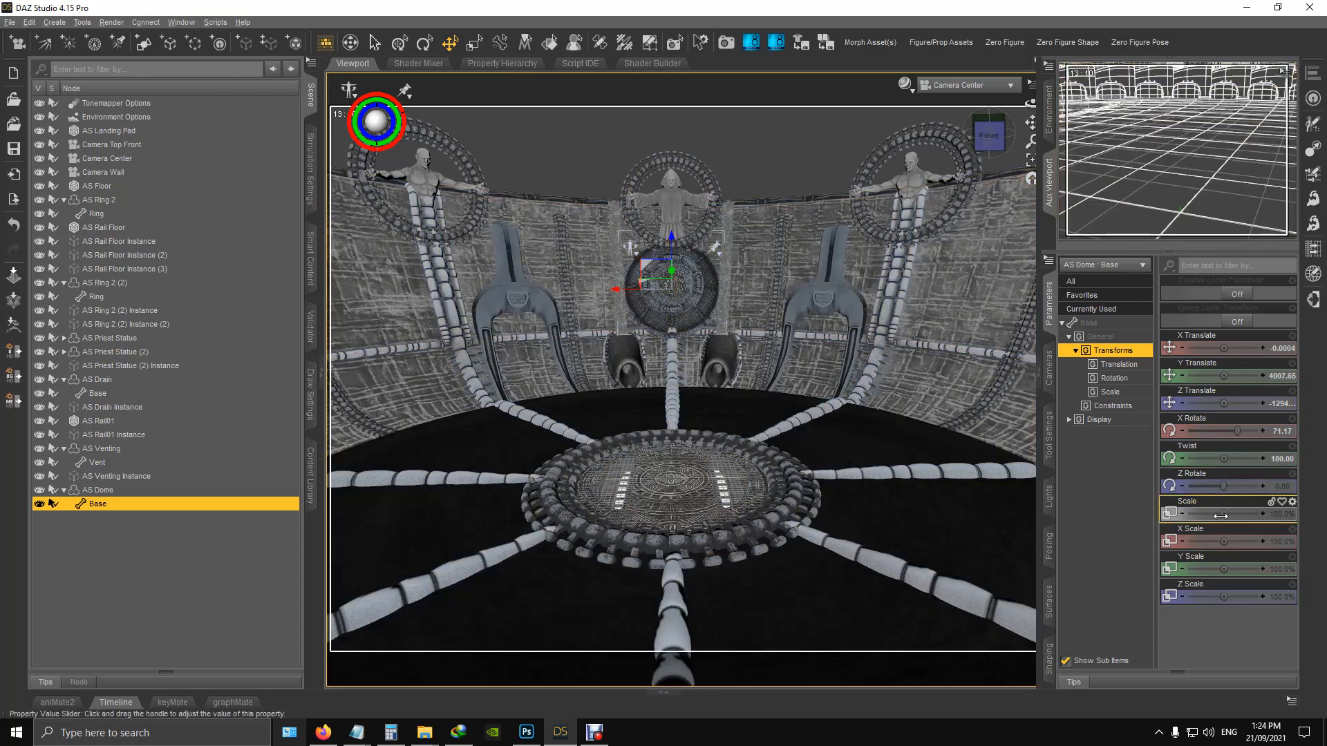
pyautogui.moveTo(1220, 516); pyautogui.dragTo(1209, 514)
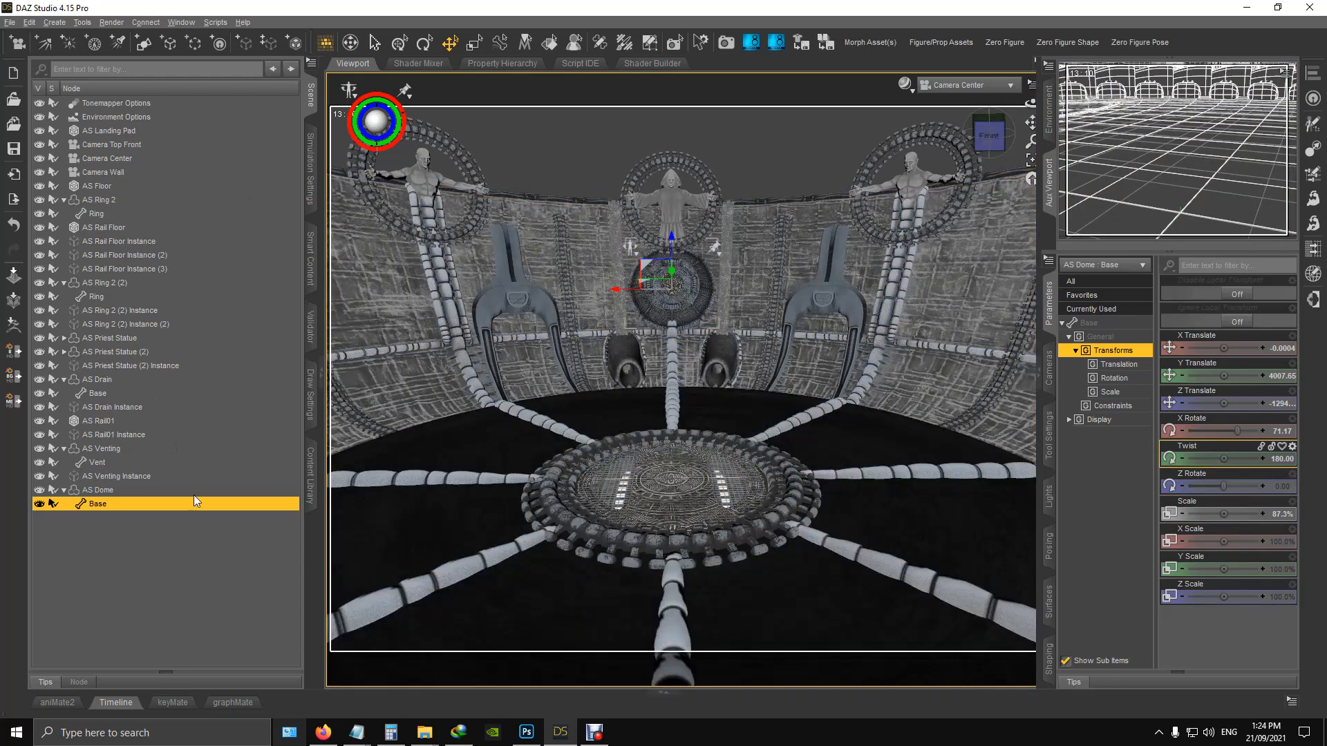
# Step: Create a node instance of the whole AS Dome with default settings and set its Y rotation to -67.5
pyautogui.click(104, 489)
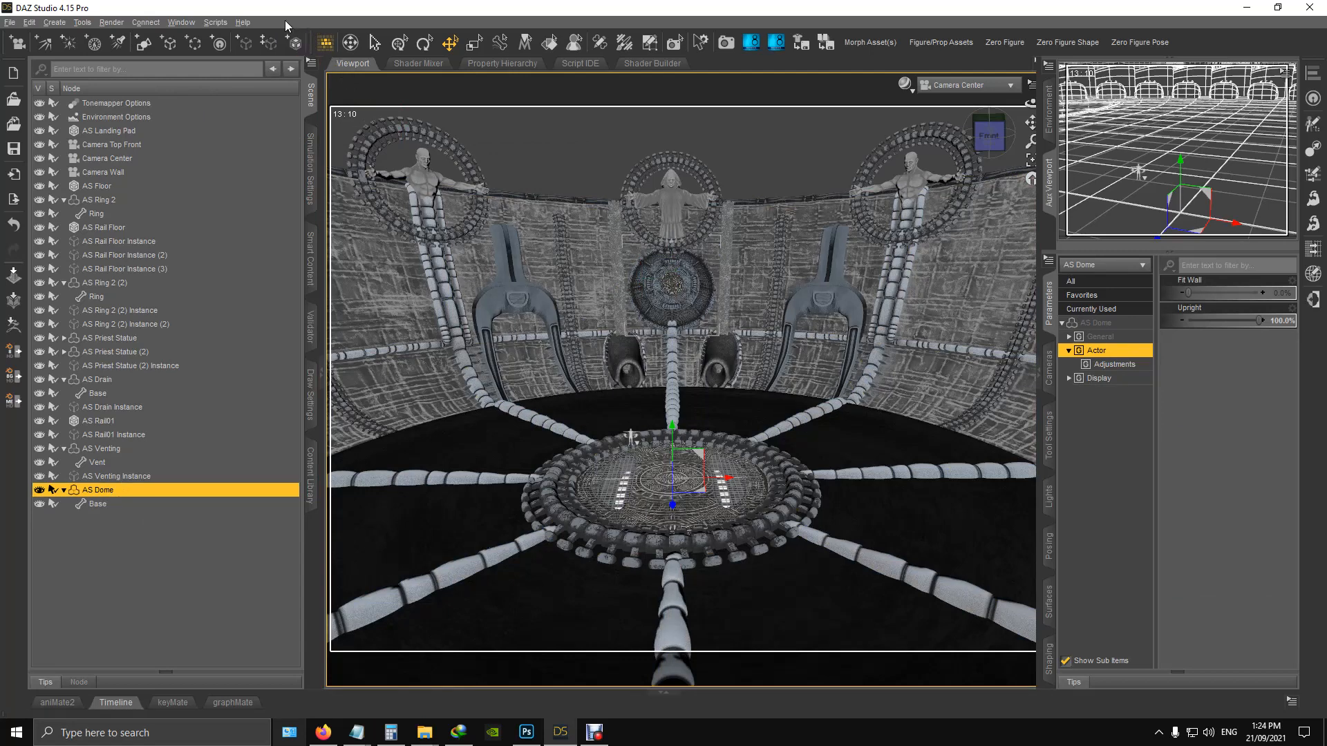
pyautogui.click(58, 23)
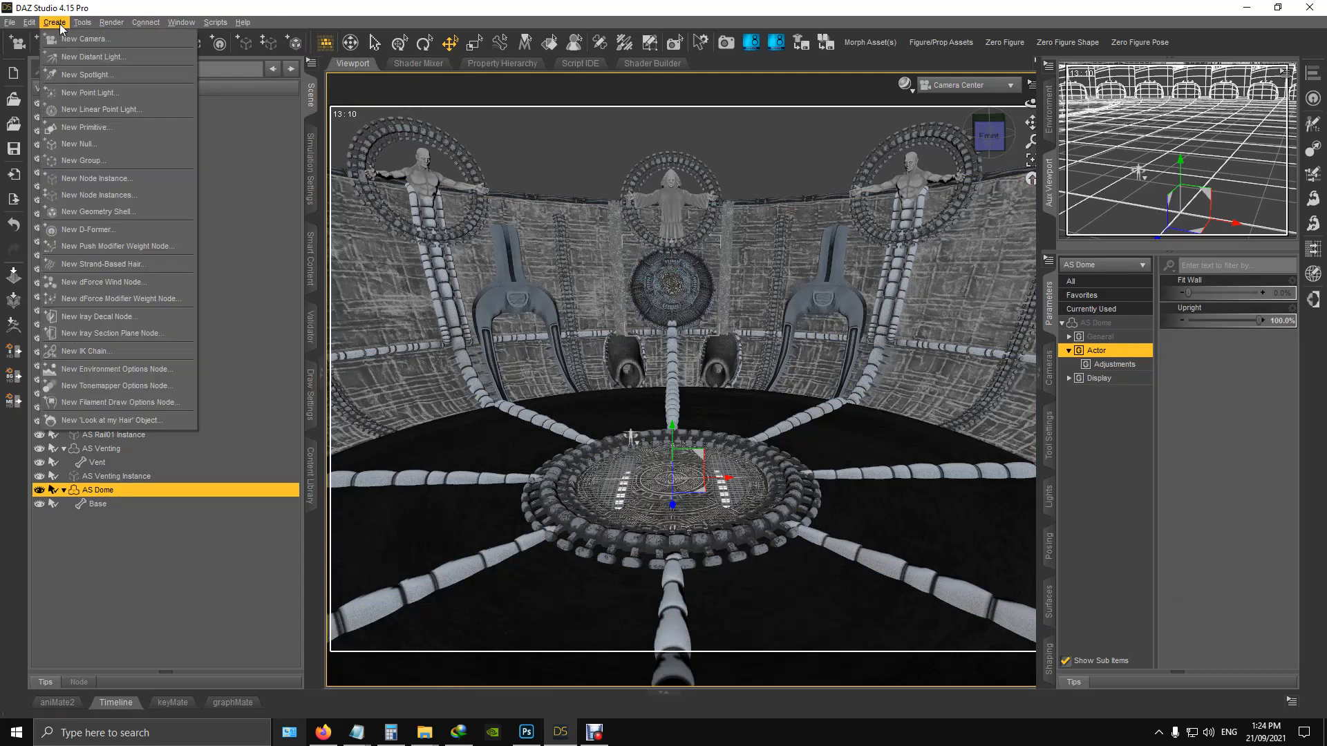
pyautogui.click(102, 176)
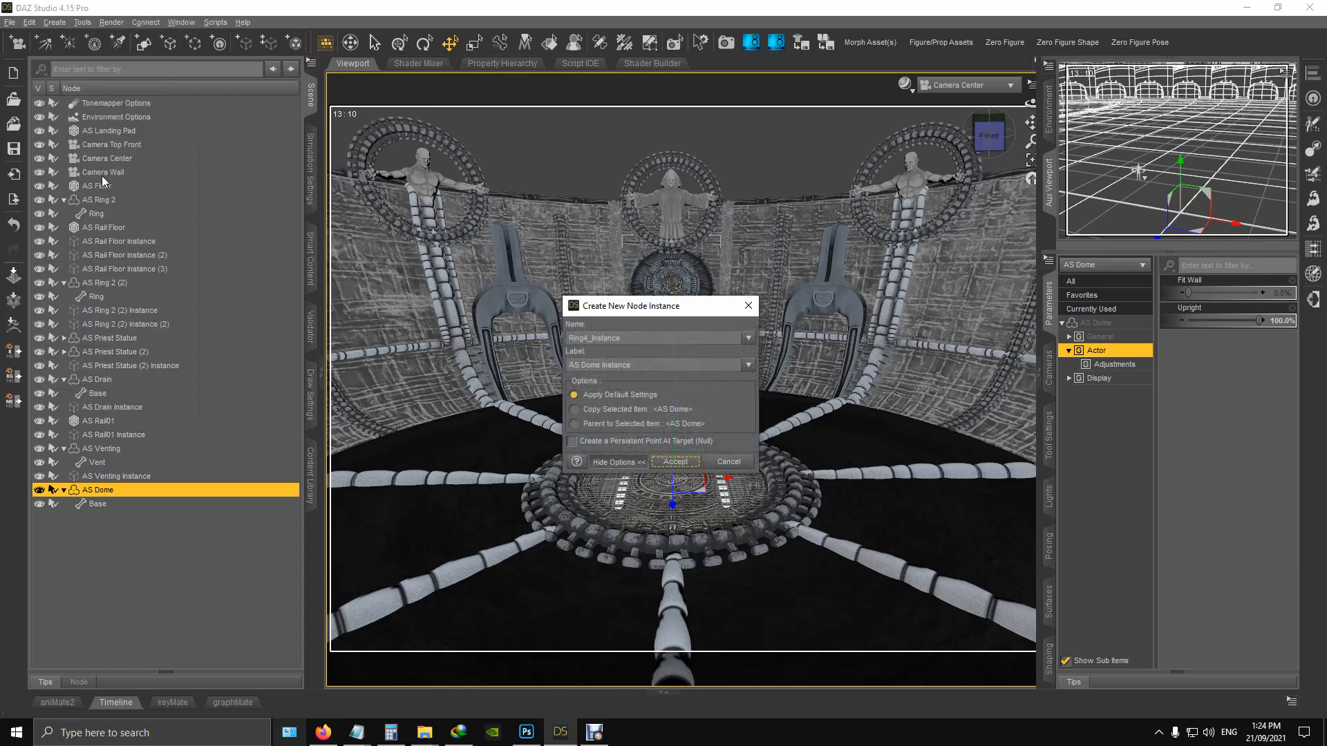
pyautogui.click(677, 462)
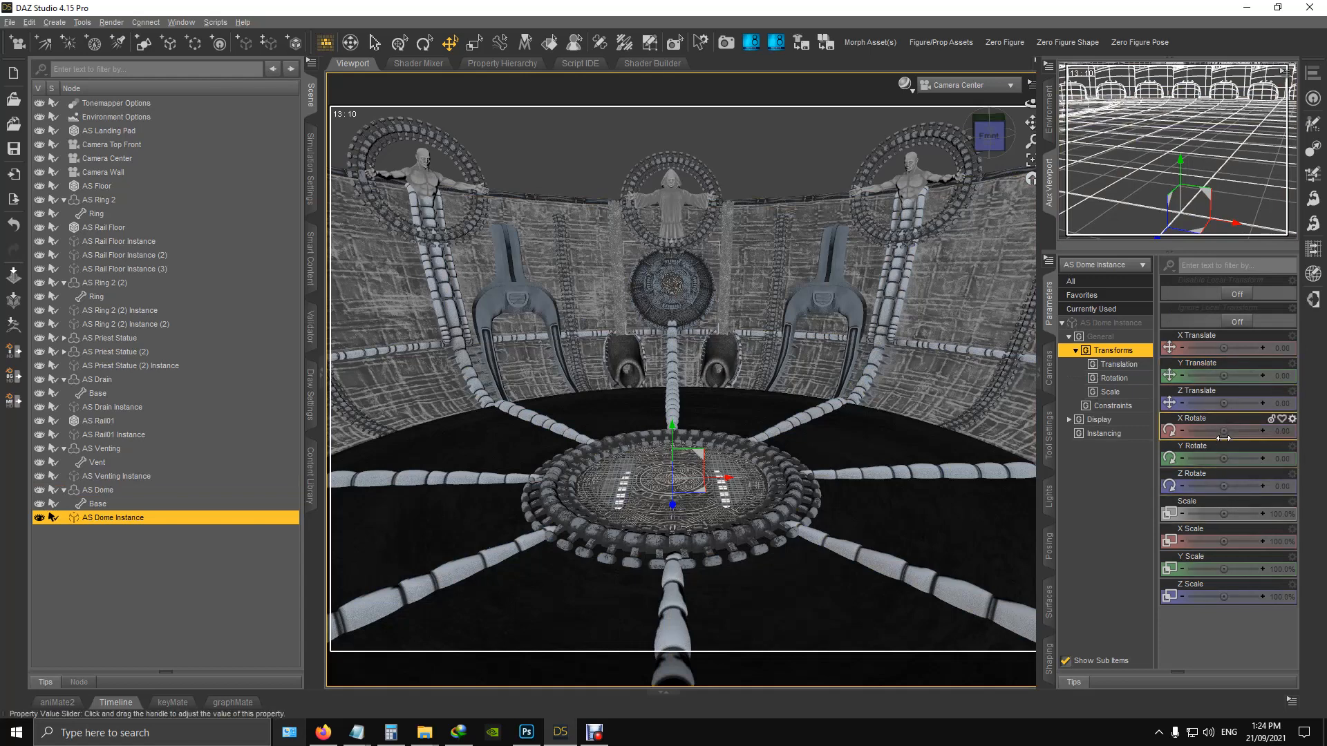
pyautogui.moveTo(1223, 458); pyautogui.dragTo(1203, 457)
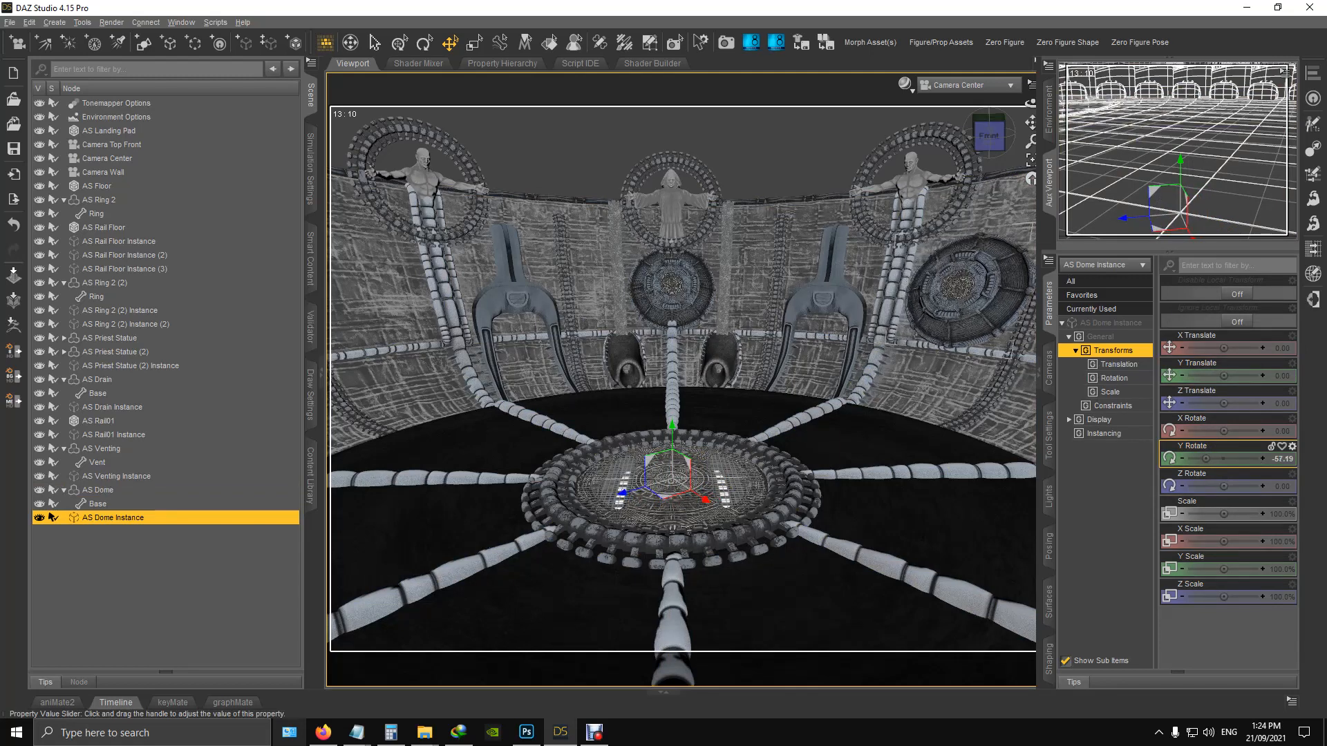
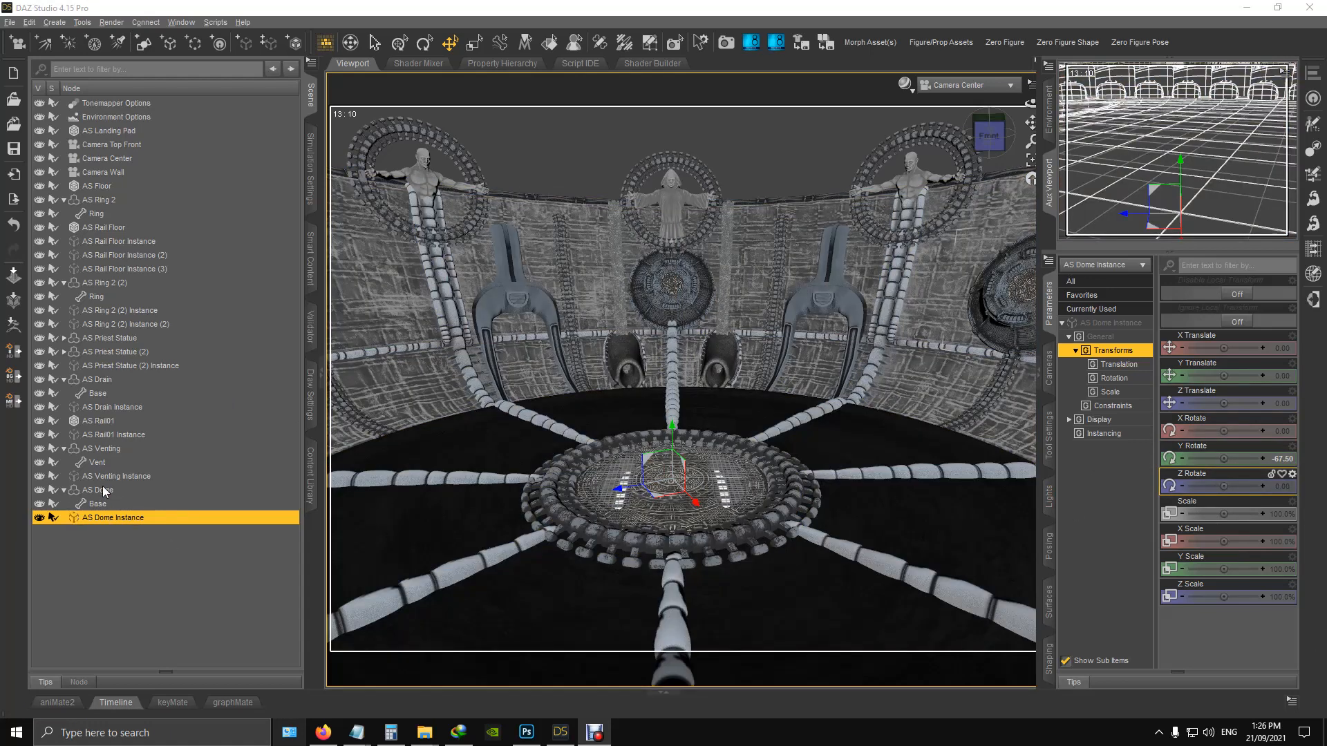
# Step: Create a second node instance of AS Dome with default settings
pyautogui.click(102, 490)
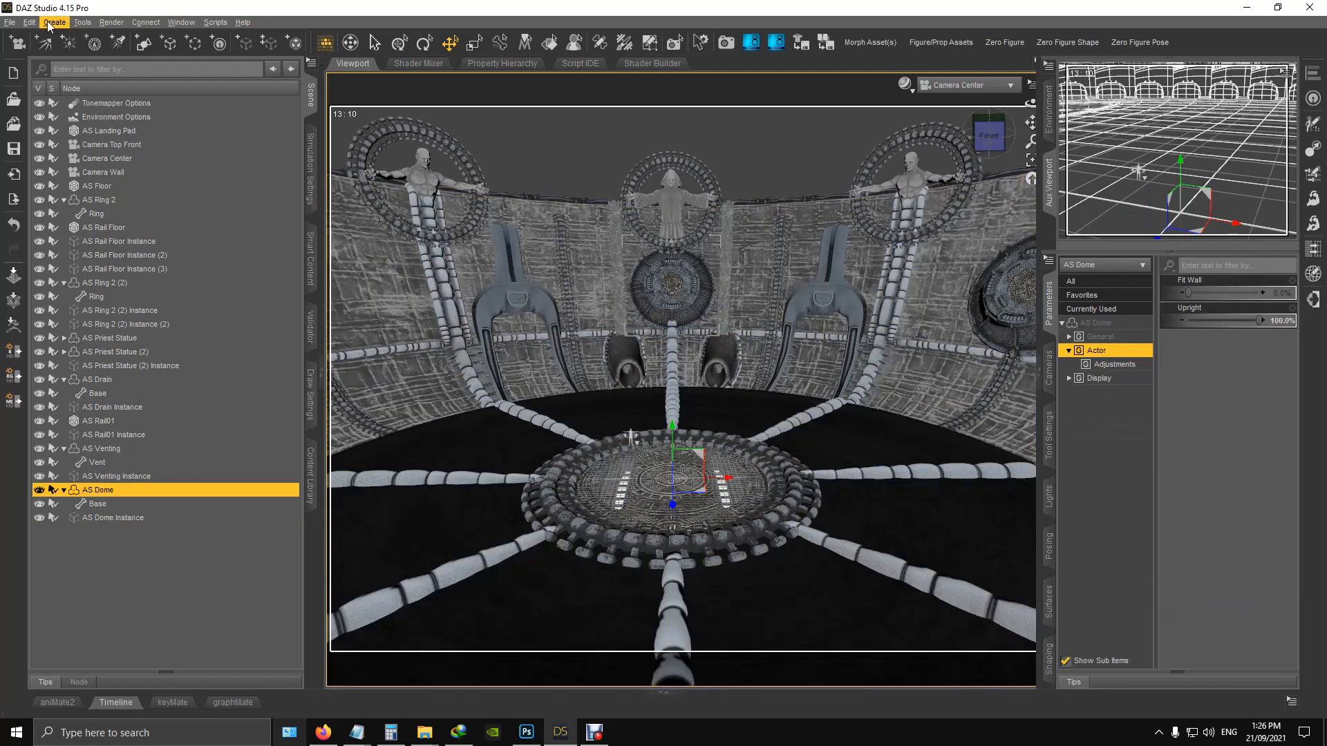
pyautogui.click(52, 22)
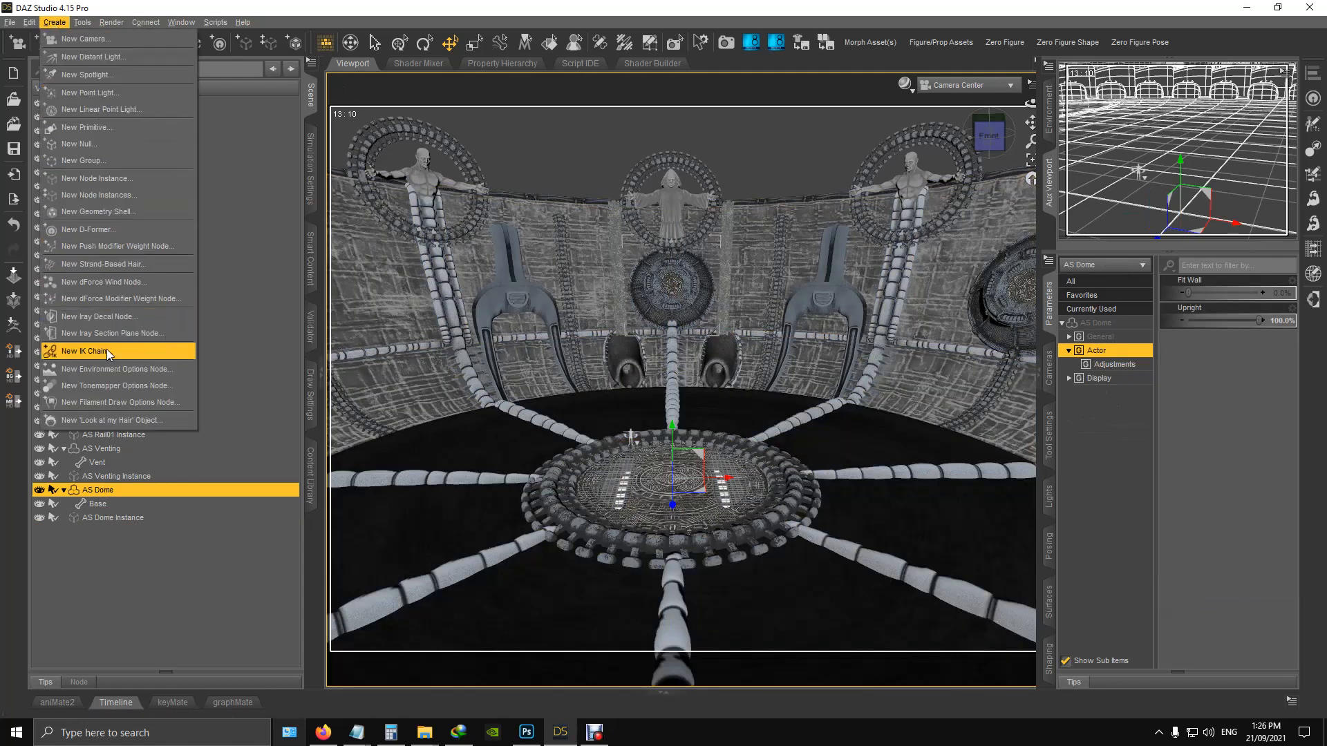
pyautogui.click(114, 181)
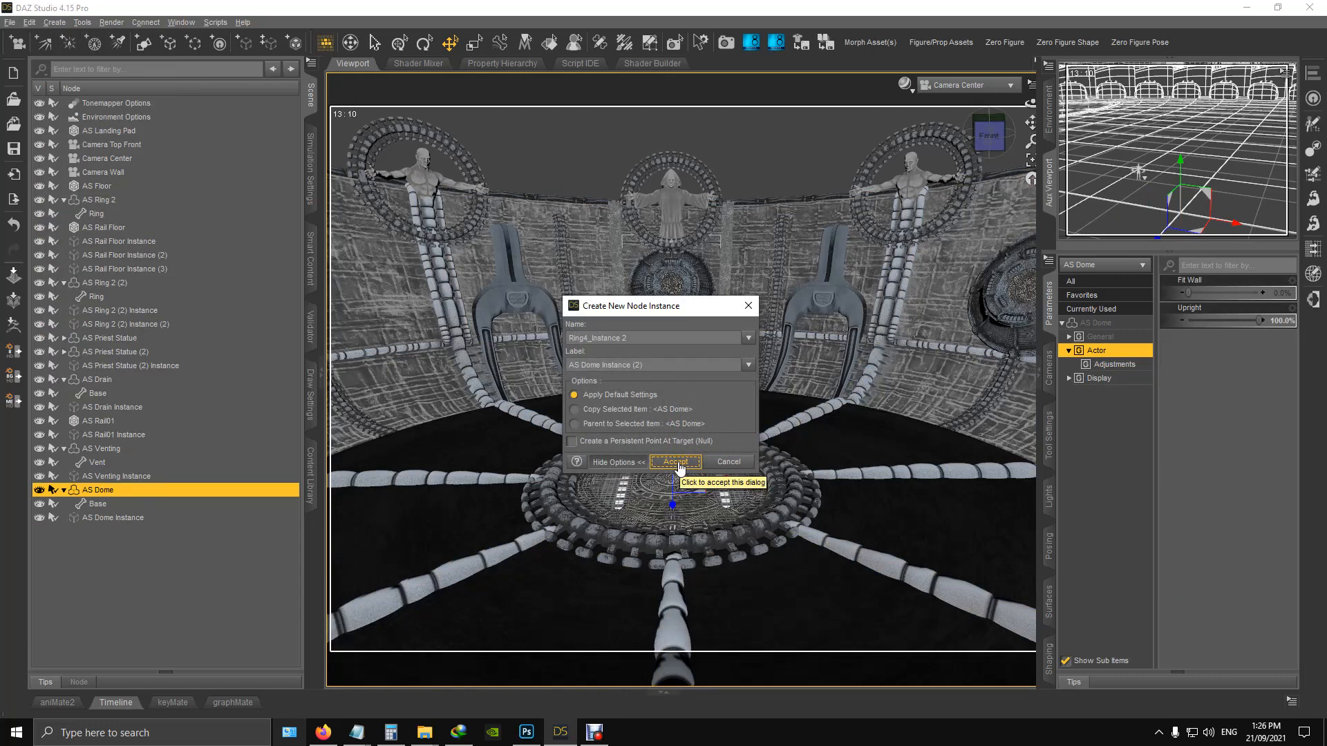
pyautogui.click(680, 469)
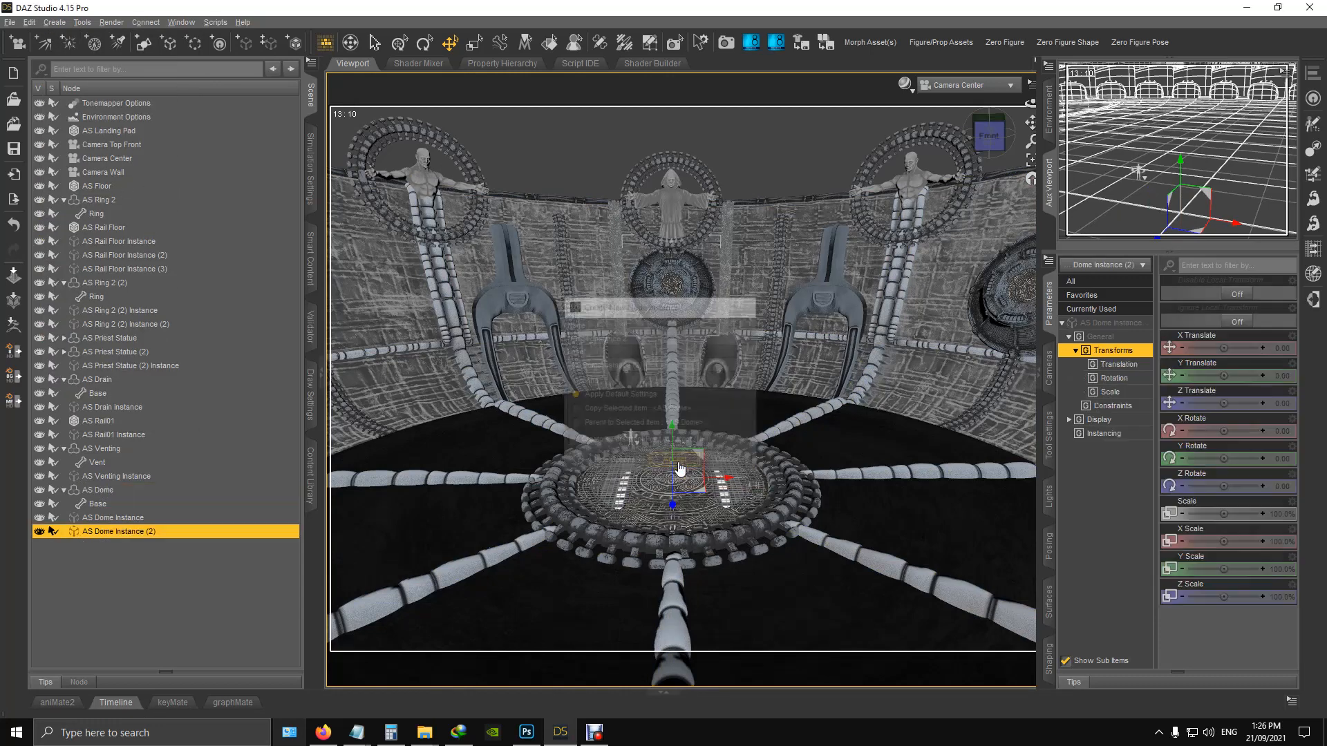
# Step: Set the Y rotation of AS Dome Instance (2) to 67.5
pyautogui.click(1284, 458)
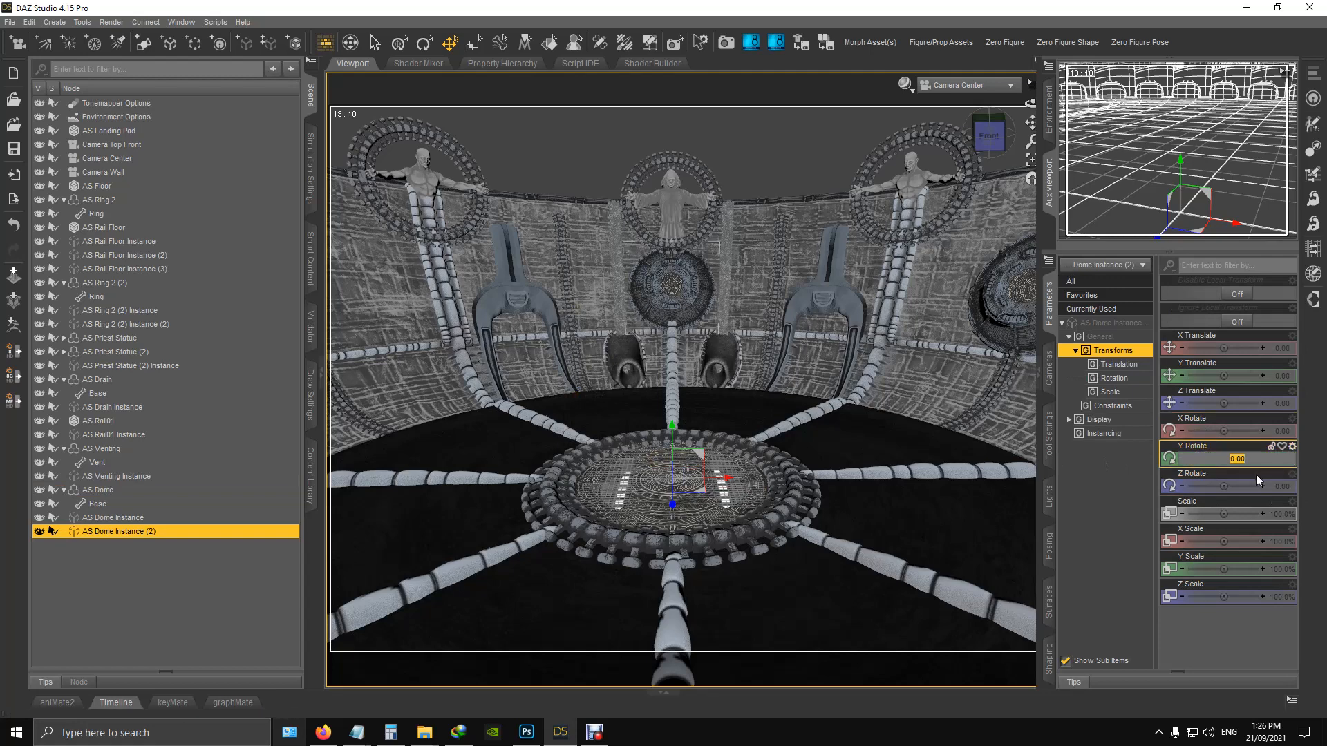
pyautogui.write('67.5')
pyautogui.press('Return')
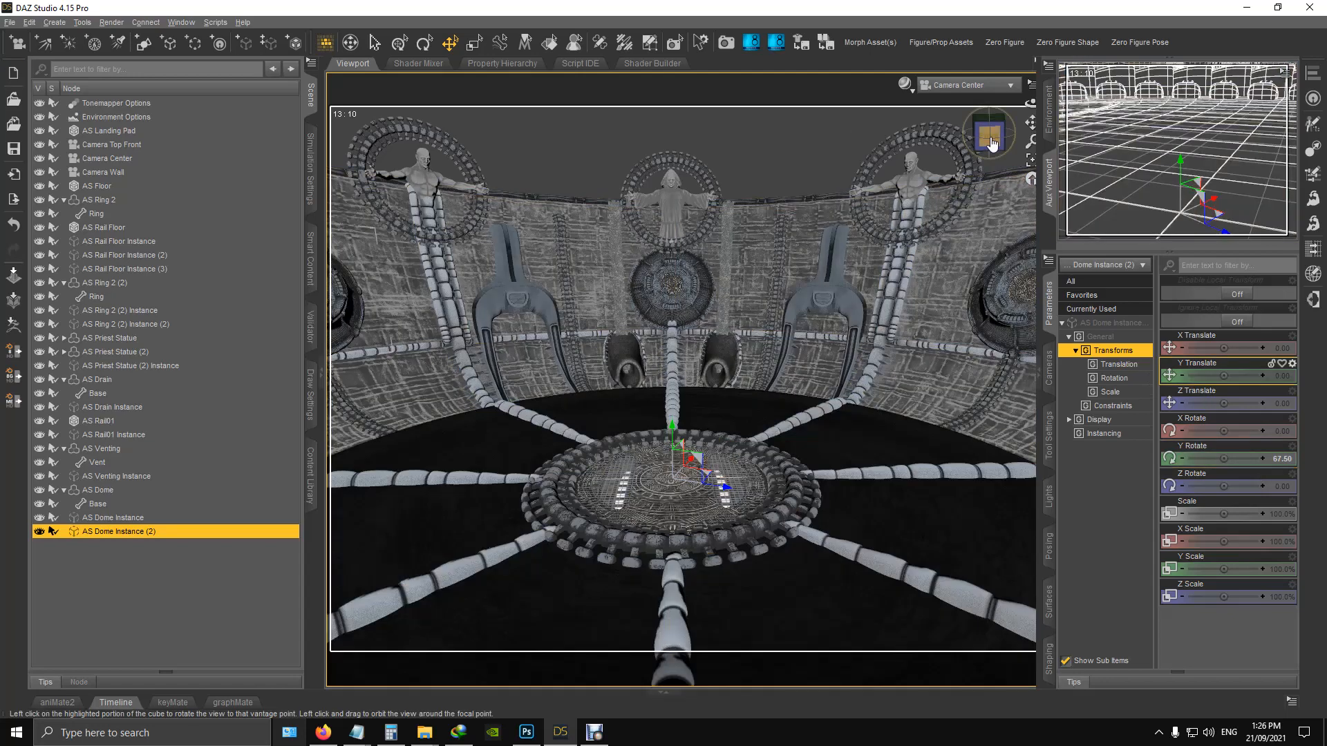
# Step: Add the AS Ring 3 prop from the Alien Station content and select AS Ring03 in the scene list
pyautogui.moveTo(990, 143)
pyautogui.mouseDown()
pyautogui.moveTo(958, 142)
pyautogui.moveTo(997, 141)
pyautogui.moveTo(970, 141)
pyautogui.moveTo(973, 156)
pyautogui.moveTo(974, 139)
pyautogui.mouseUp()
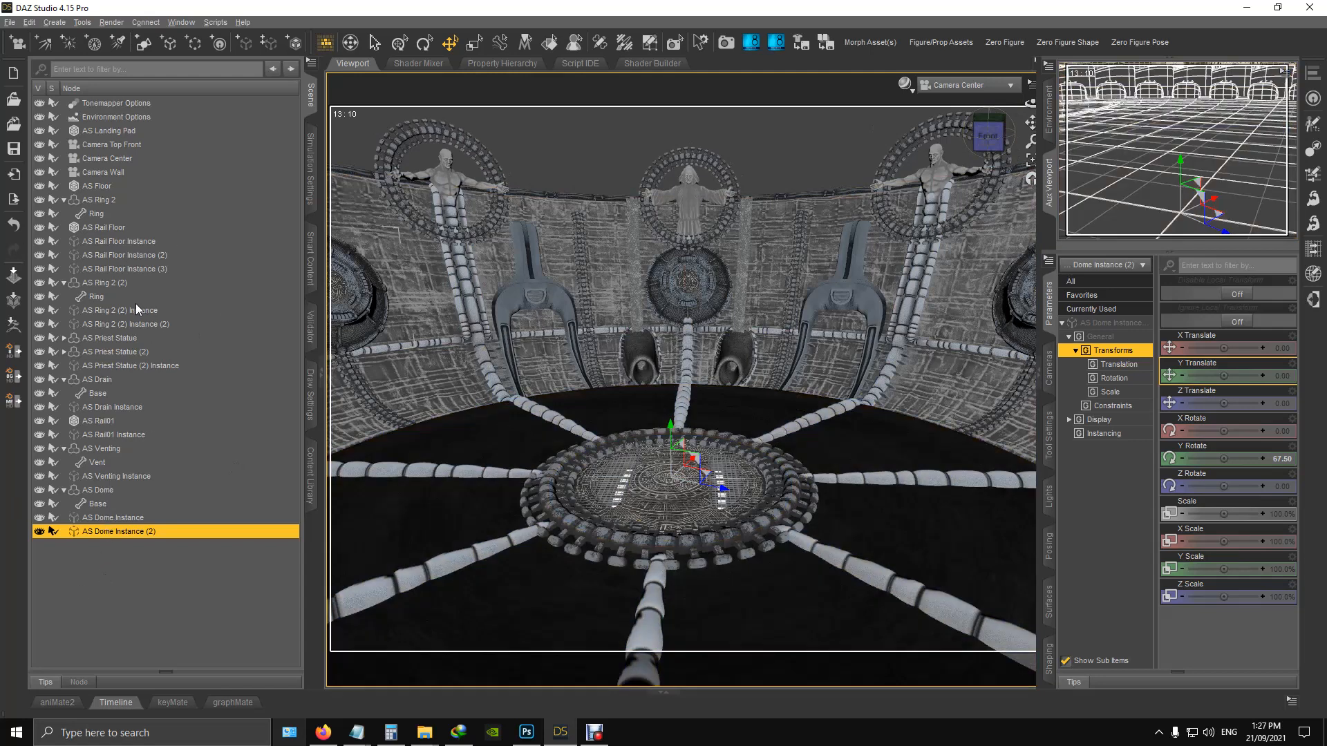
pyautogui.click(311, 475)
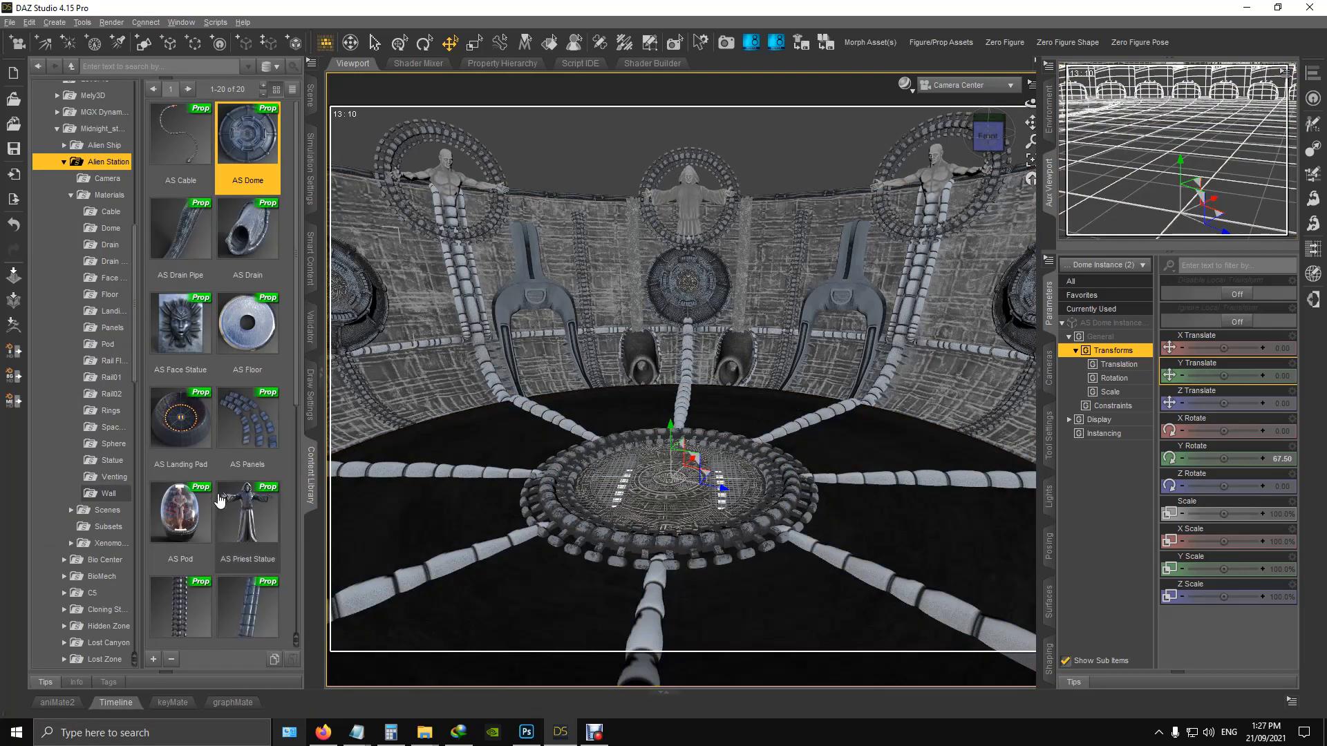
pyautogui.scroll(-5, 225, 492)
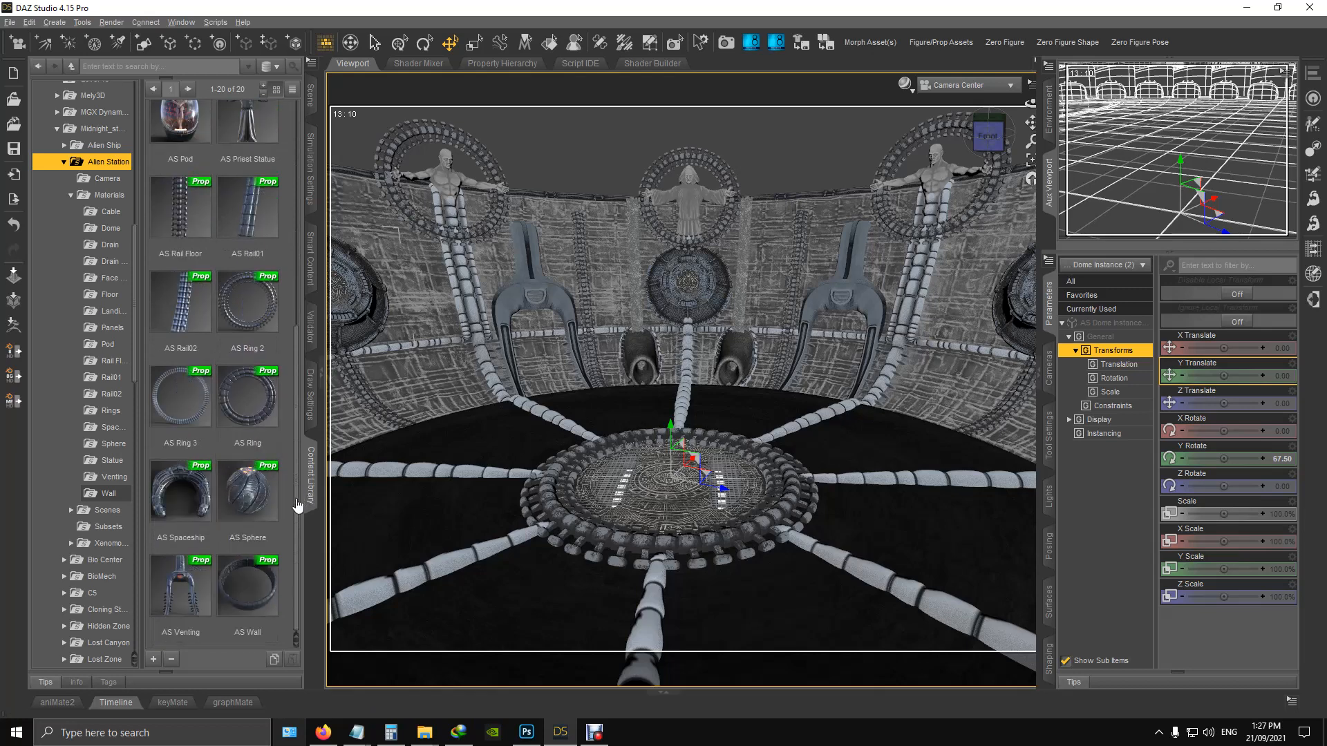
pyautogui.moveTo(199, 396)
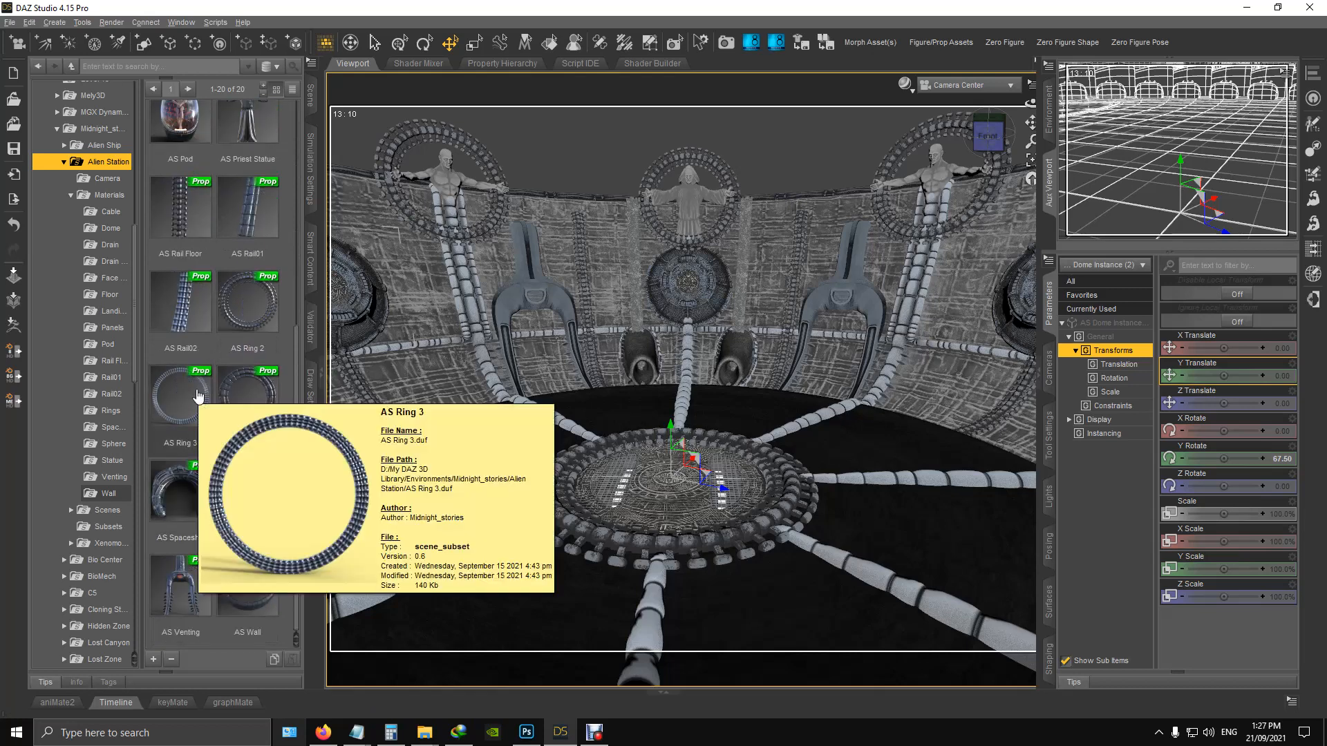
pyautogui.moveTo(239, 392)
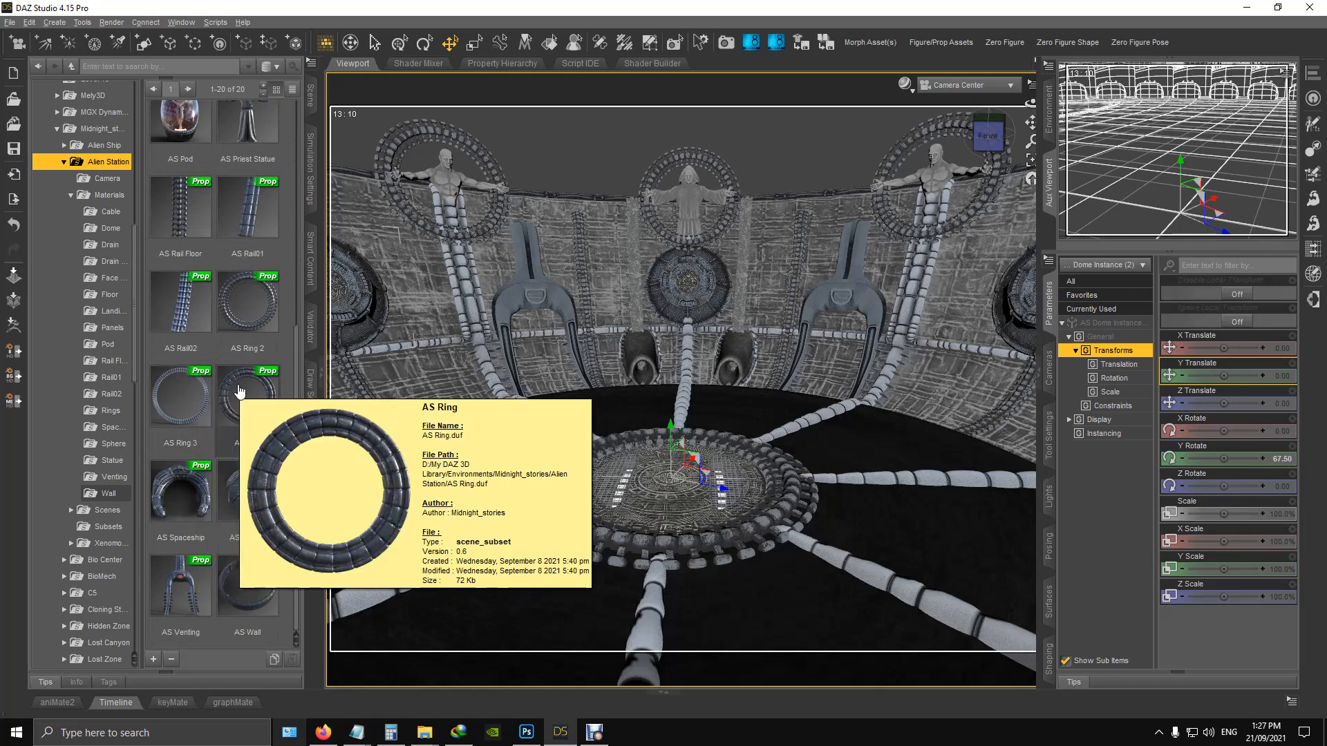
pyautogui.click(192, 412)
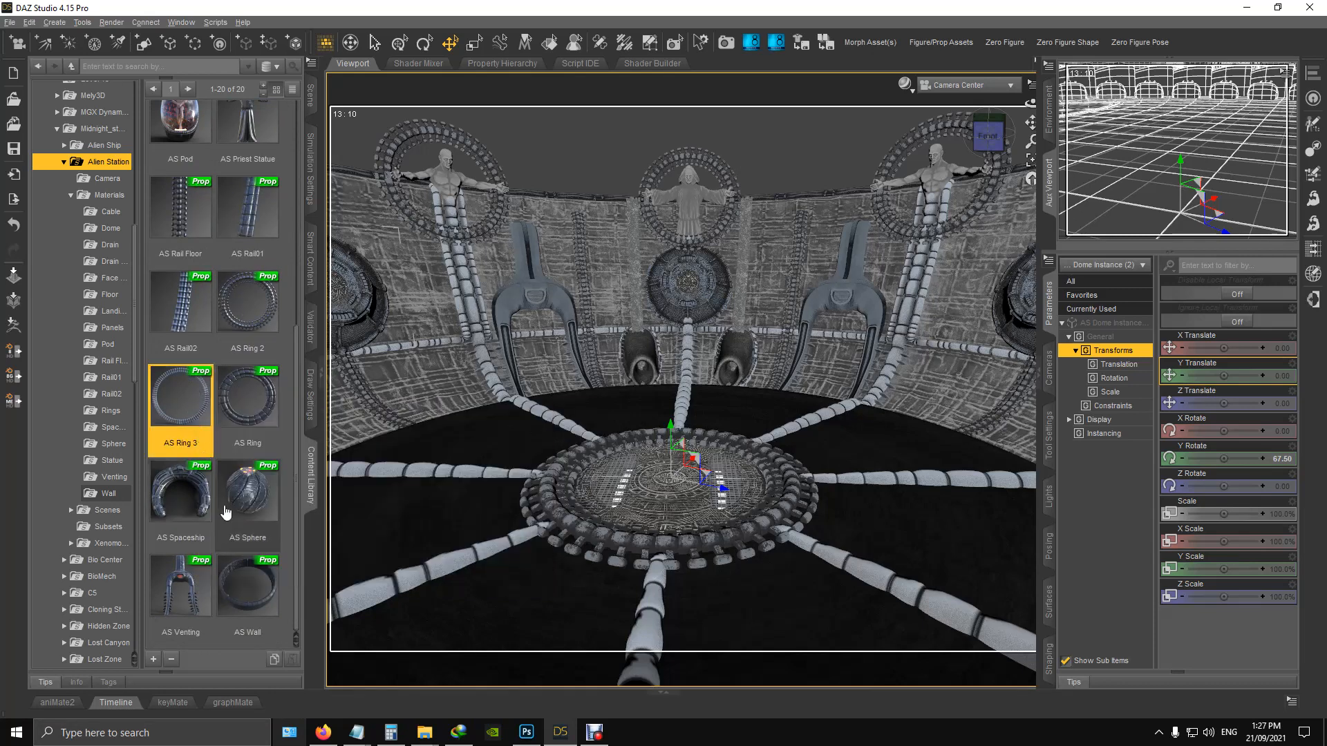
pyautogui.doubleClick(192, 405)
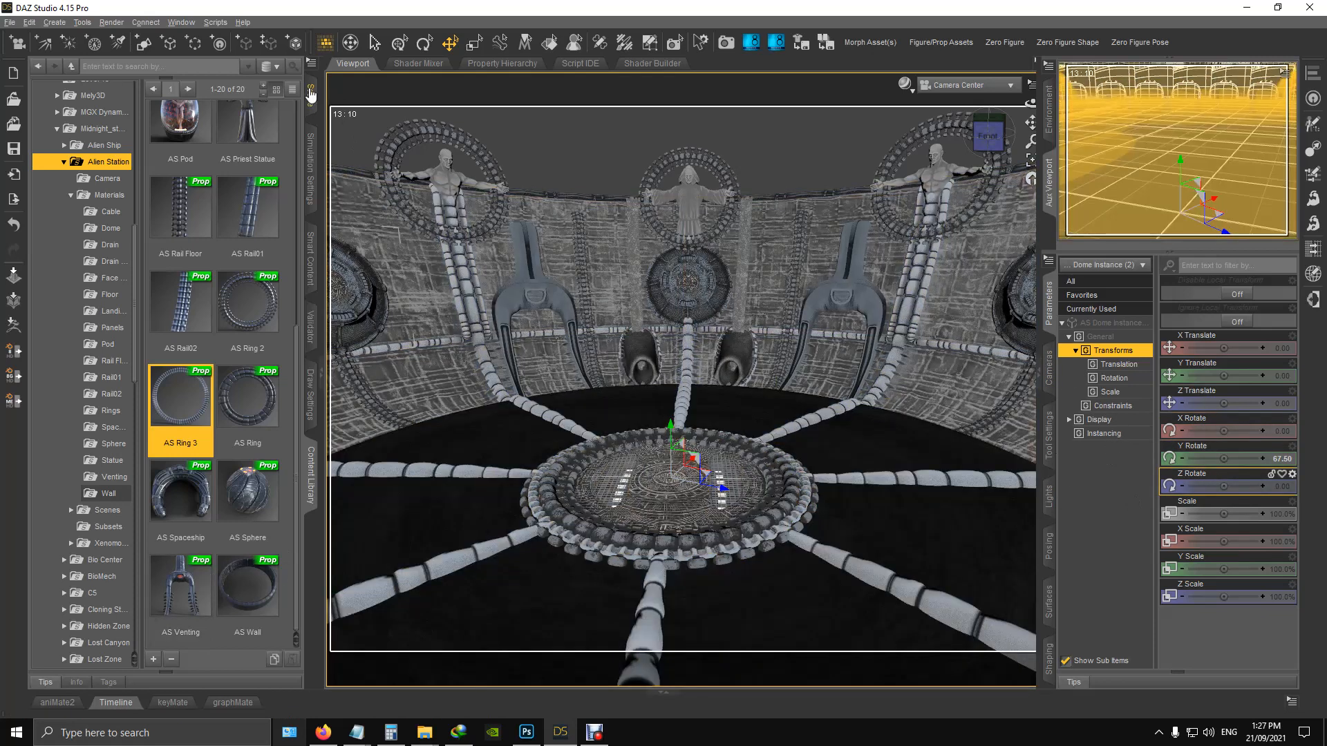
pyautogui.click(311, 94)
pyautogui.click(105, 546)
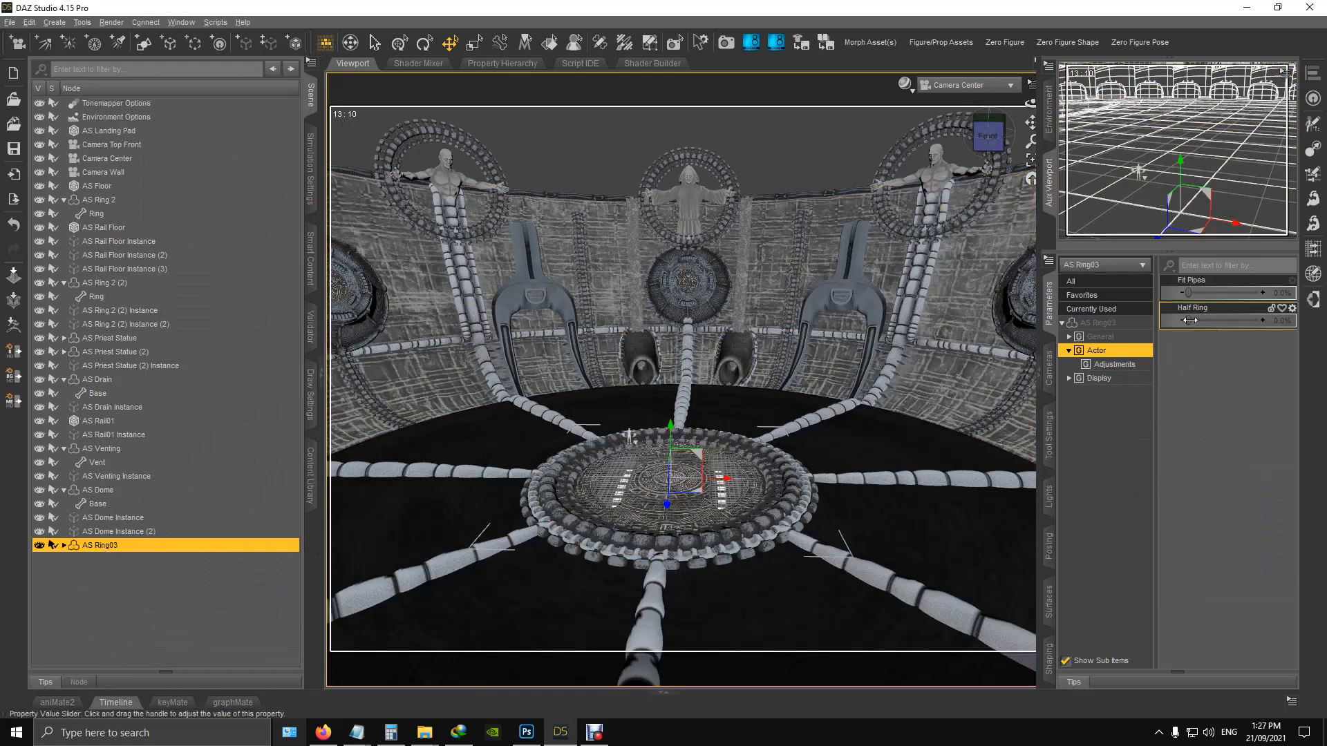
pyautogui.moveTo(1190, 320); pyautogui.dragTo(1321, 351)
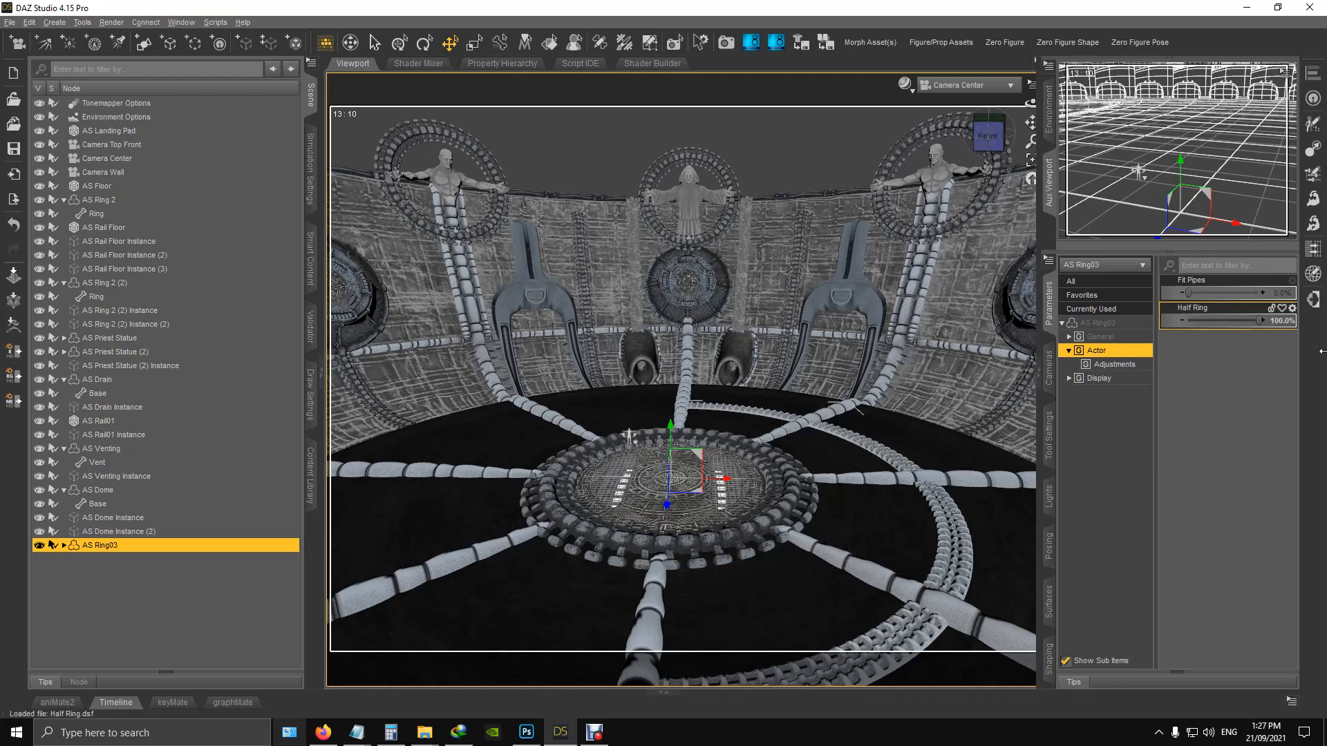
pyautogui.moveTo(1321, 353); pyautogui.dragTo(1137, 330)
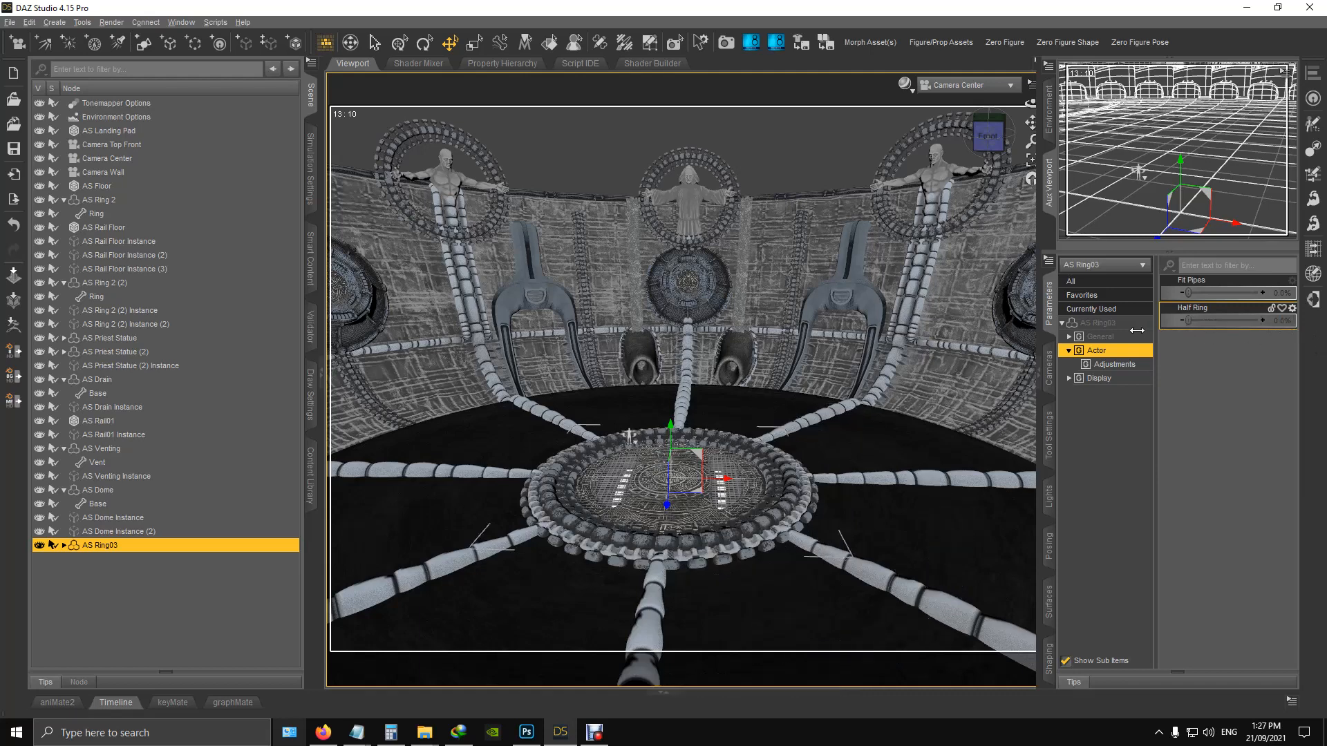
pyautogui.moveTo(1206, 294); pyautogui.dragTo(1075, 306)
pyautogui.moveTo(1284, 330); pyautogui.dragTo(904, 294)
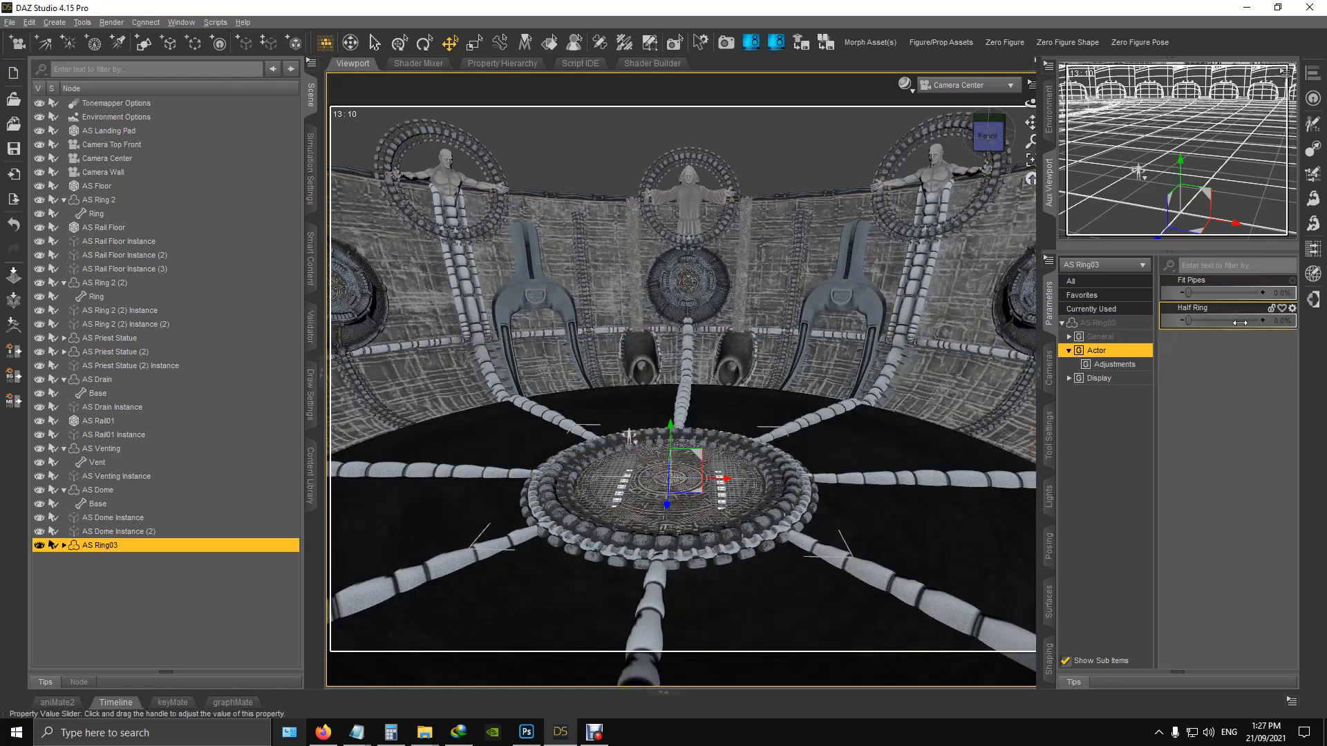
# Step: Set the Half Ring and Fit Pipes actor controls of AS Ring03 to 100%
pyautogui.moveTo(1241, 323); pyautogui.dragTo(1320, 336)
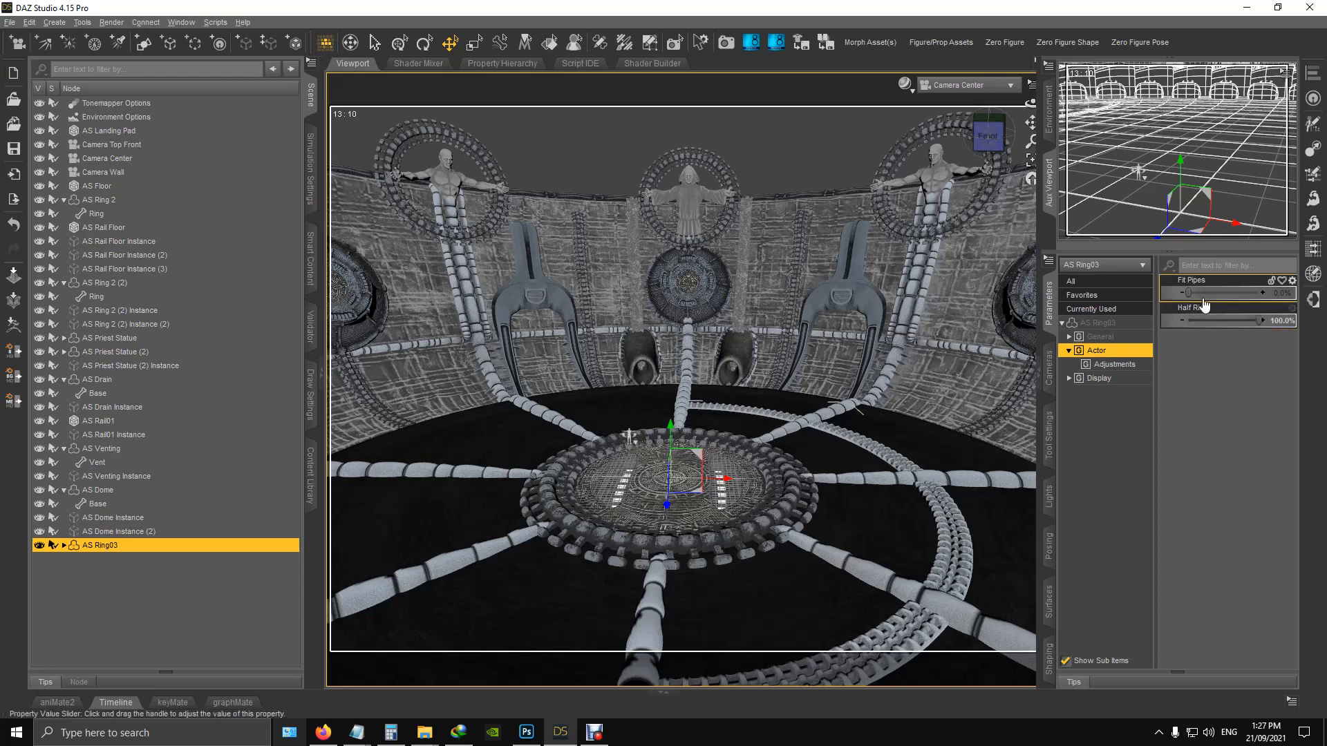
pyautogui.moveTo(1189, 293); pyautogui.dragTo(1300, 312)
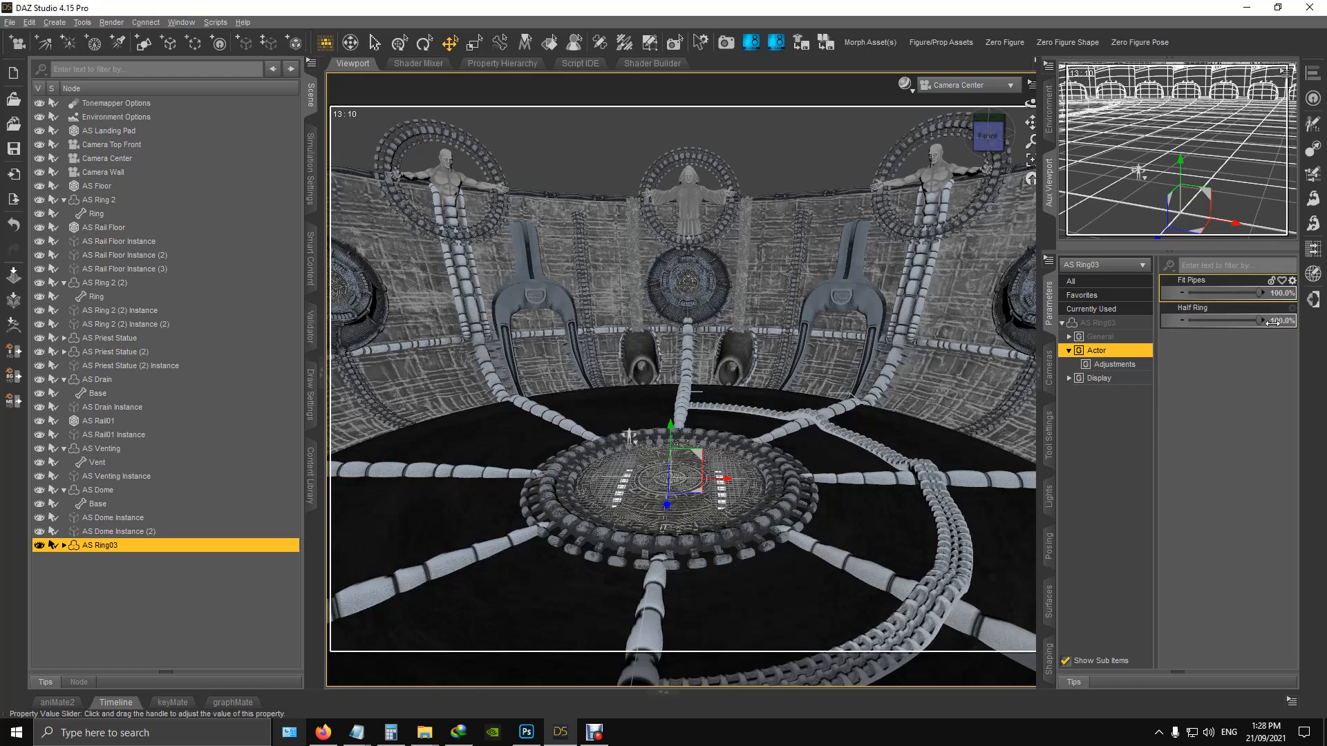
pyautogui.moveTo(1220, 318); pyautogui.dragTo(1321, 333)
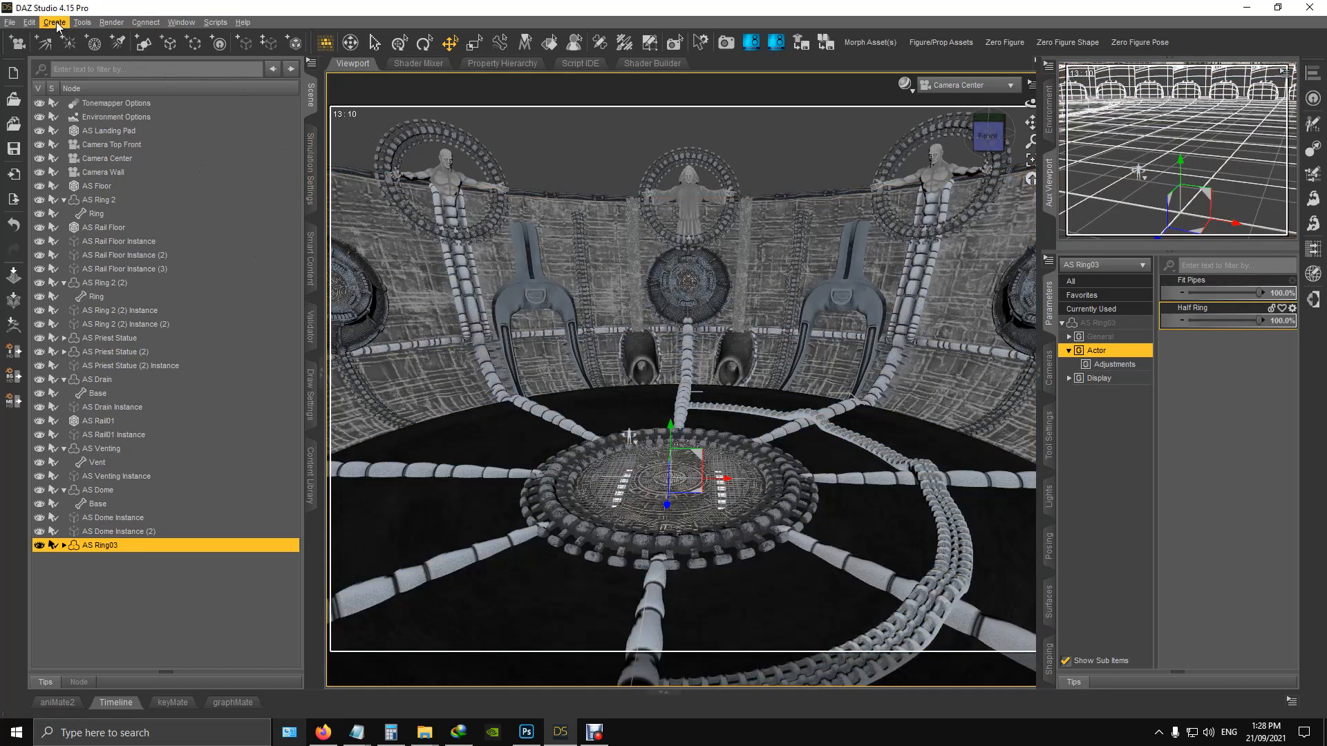
# Step: Create a node instance of AS Ring03 with default settings and set its Y rotation to 180 to complete the floor ring
pyautogui.click(54, 22)
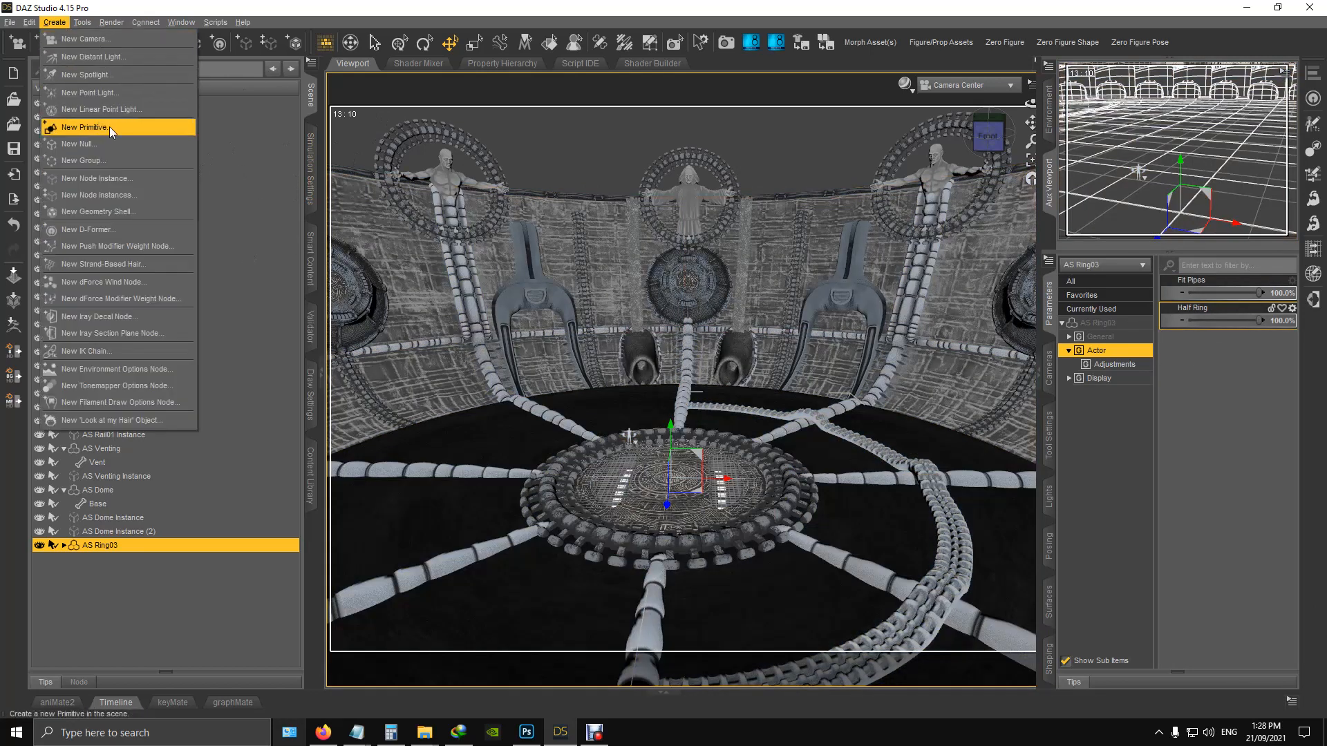
pyautogui.click(119, 178)
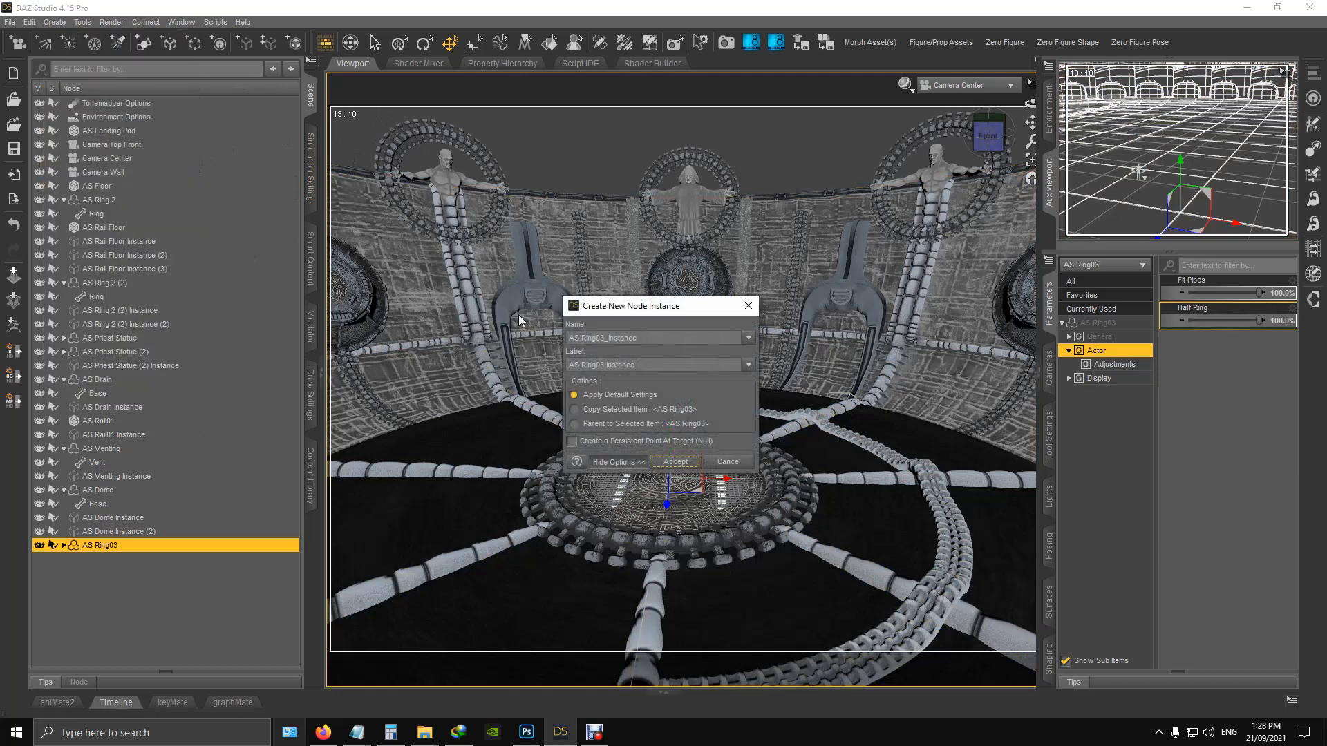
pyautogui.click(675, 461)
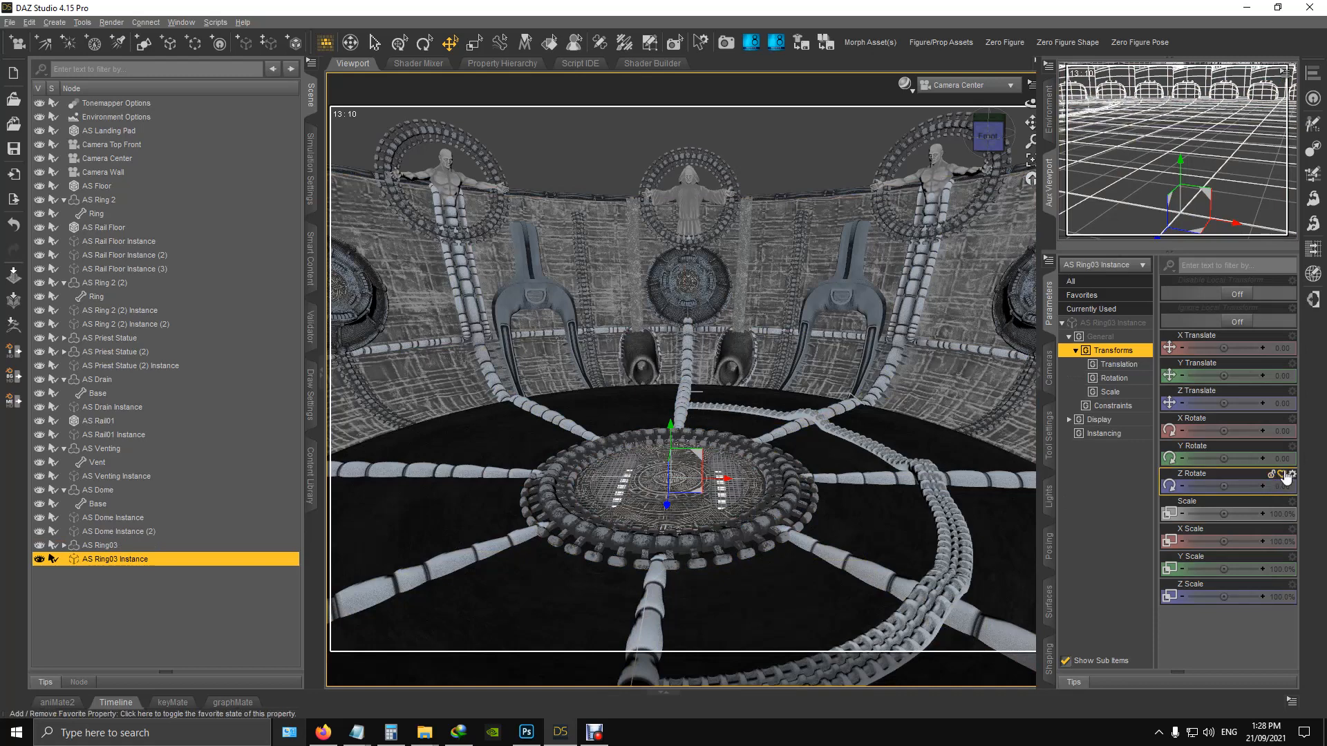
pyautogui.click(1285, 459)
pyautogui.write('180')
pyautogui.press('Return')
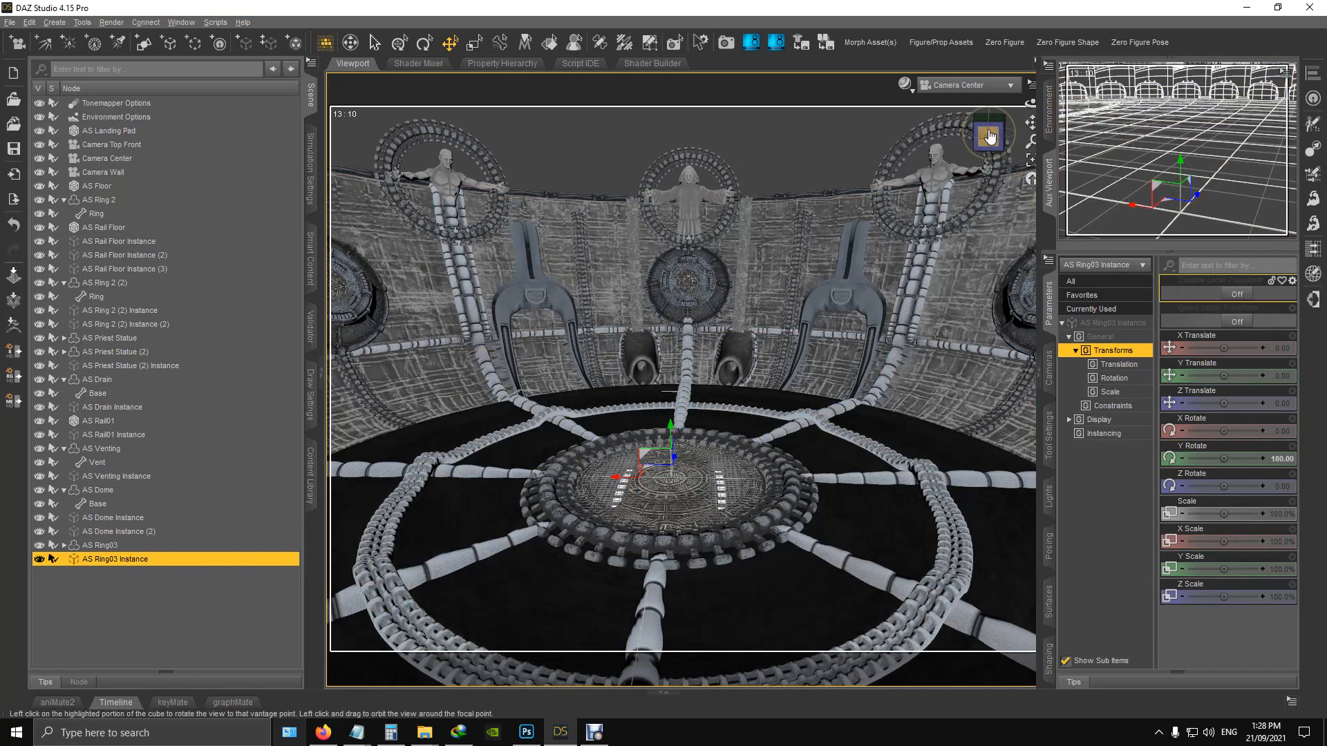
# Step: Add the AS Sphere prop from the Alien Station content to the centre of the landing pad
pyautogui.moveTo(989, 136)
pyautogui.mouseDown()
pyautogui.moveTo(989, 157)
pyautogui.moveTo(989, 132)
pyautogui.moveTo(976, 138)
pyautogui.mouseUp()
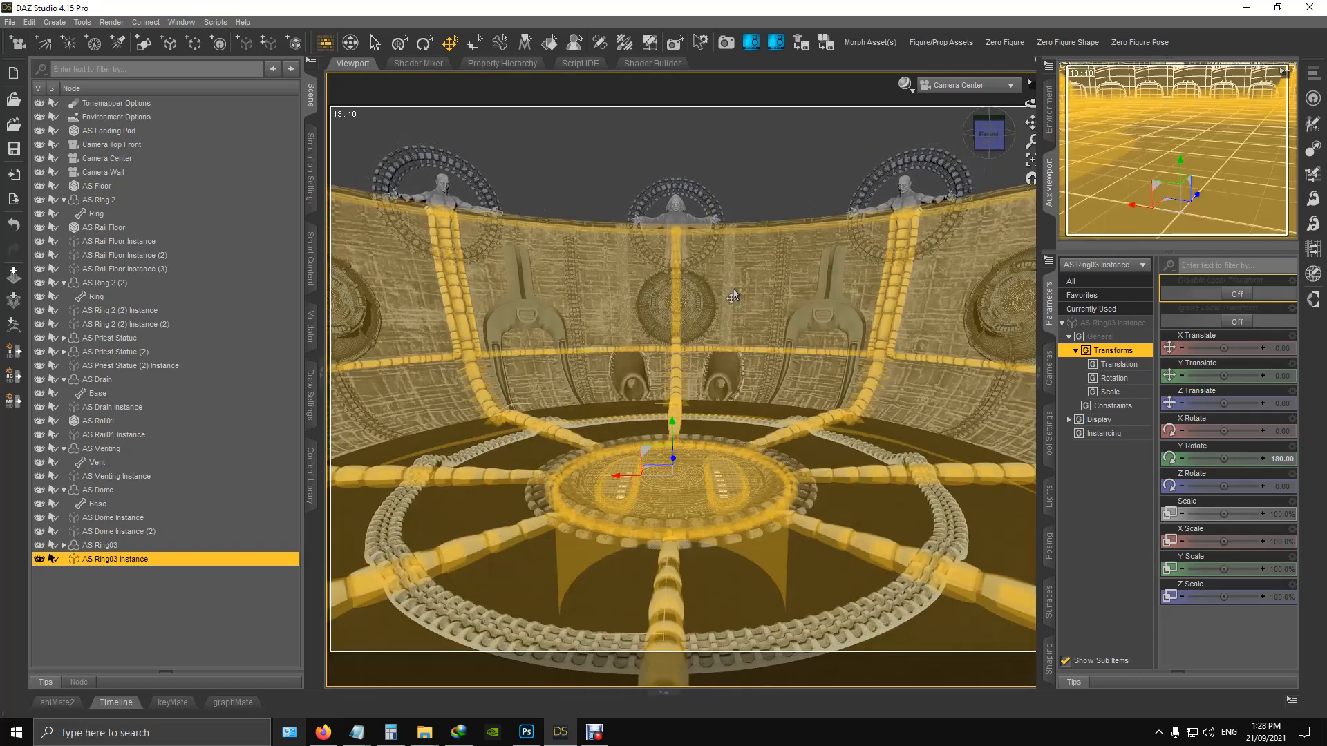
pyautogui.scroll(-5, 735, 296)
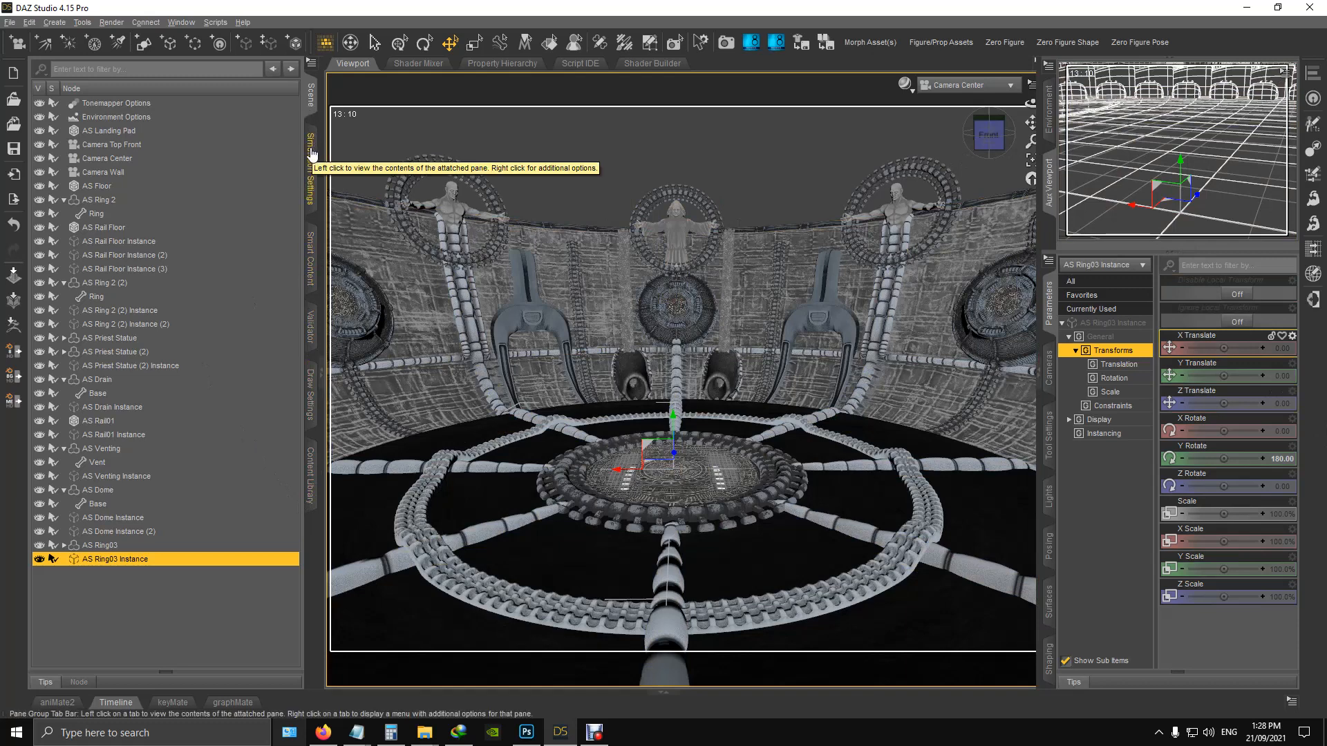
pyautogui.click(311, 489)
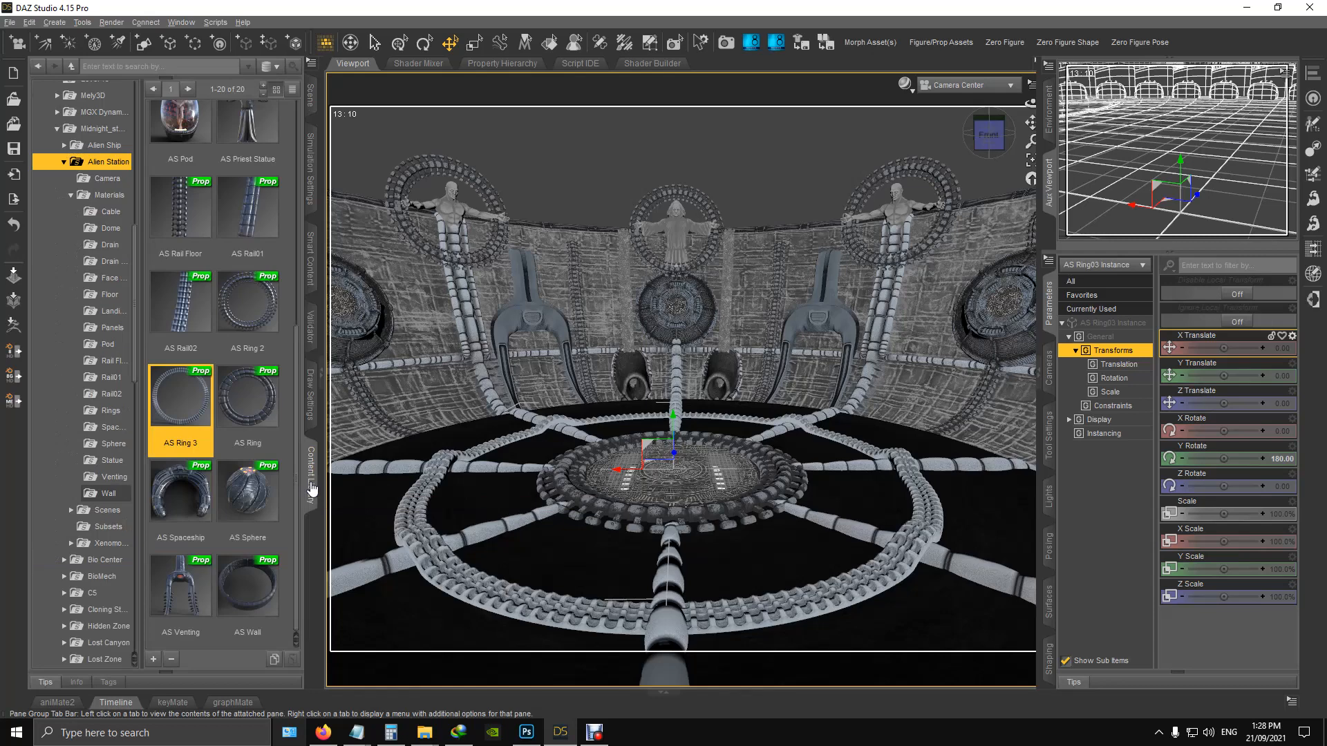
pyautogui.doubleClick(247, 489)
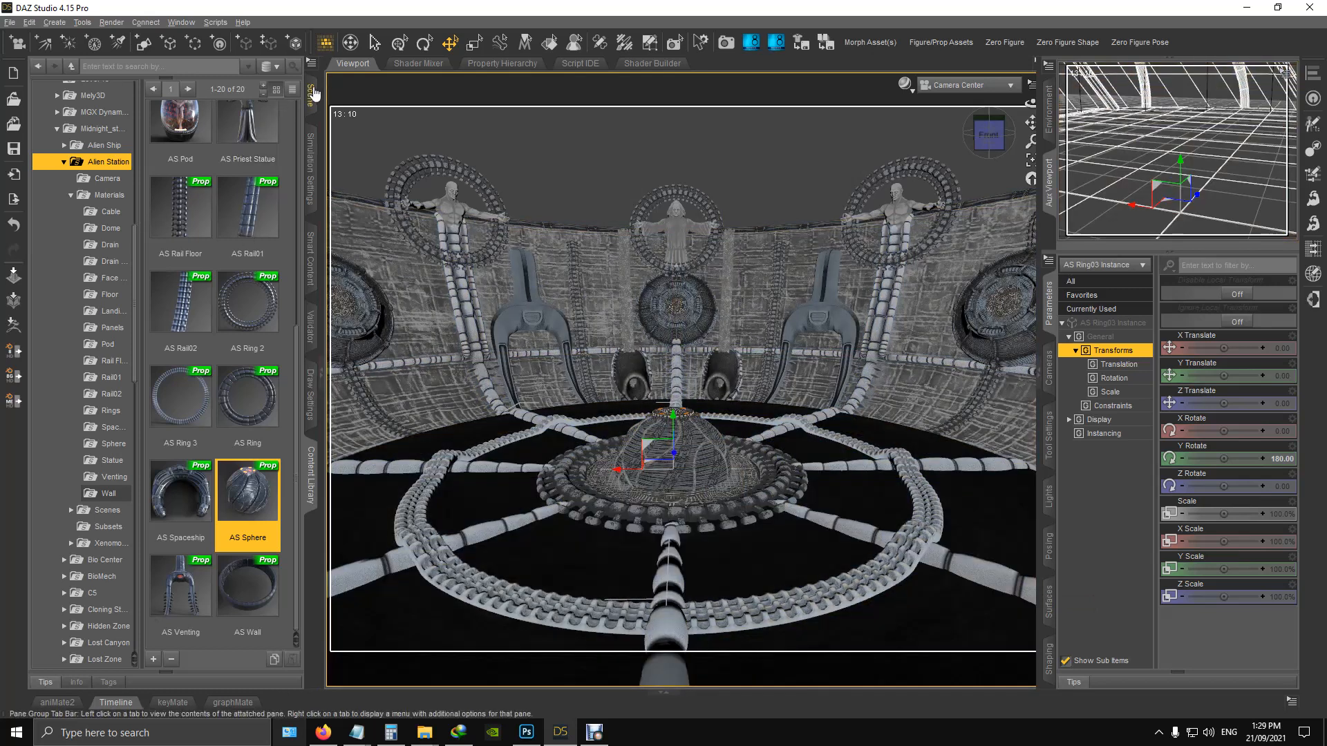
# Step: Lower the AS Landing Pad by setting Pad Move Down to 31.4%, and turn off Show Floor in the viewport
pyautogui.click(312, 94)
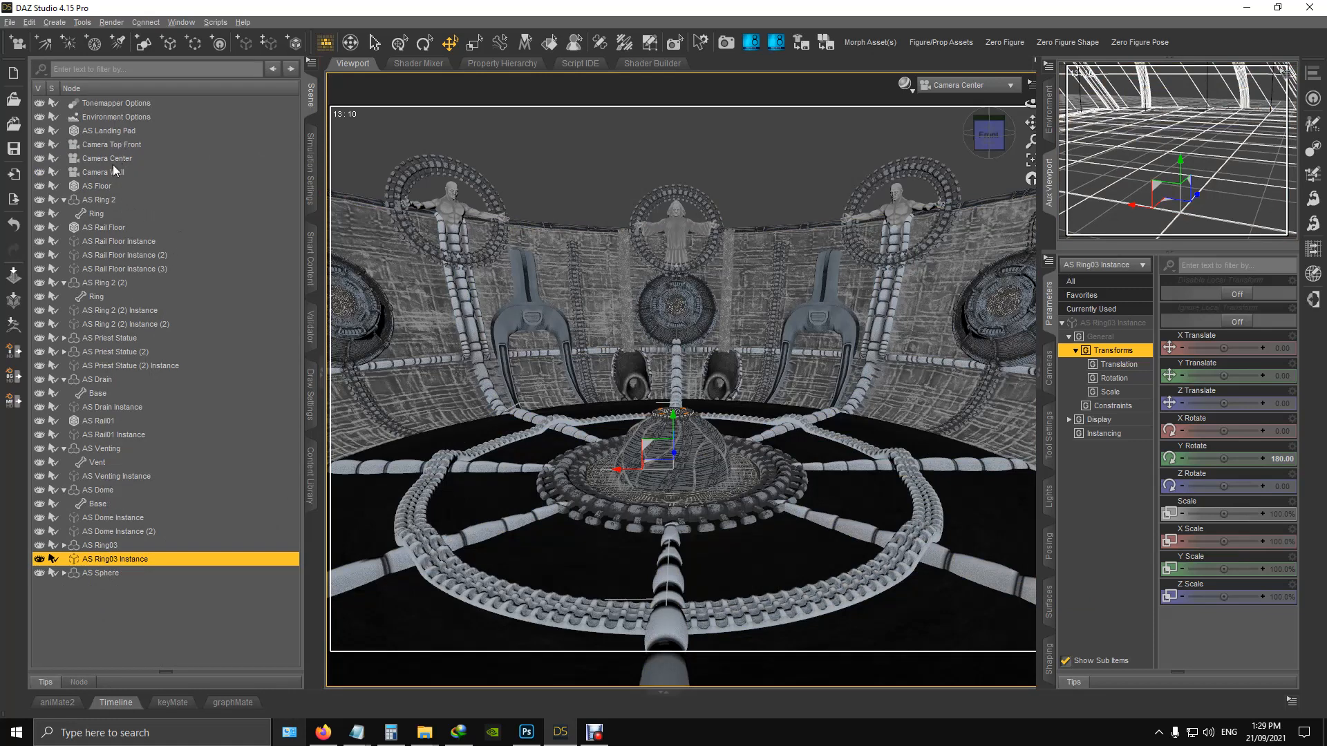
pyautogui.click(119, 130)
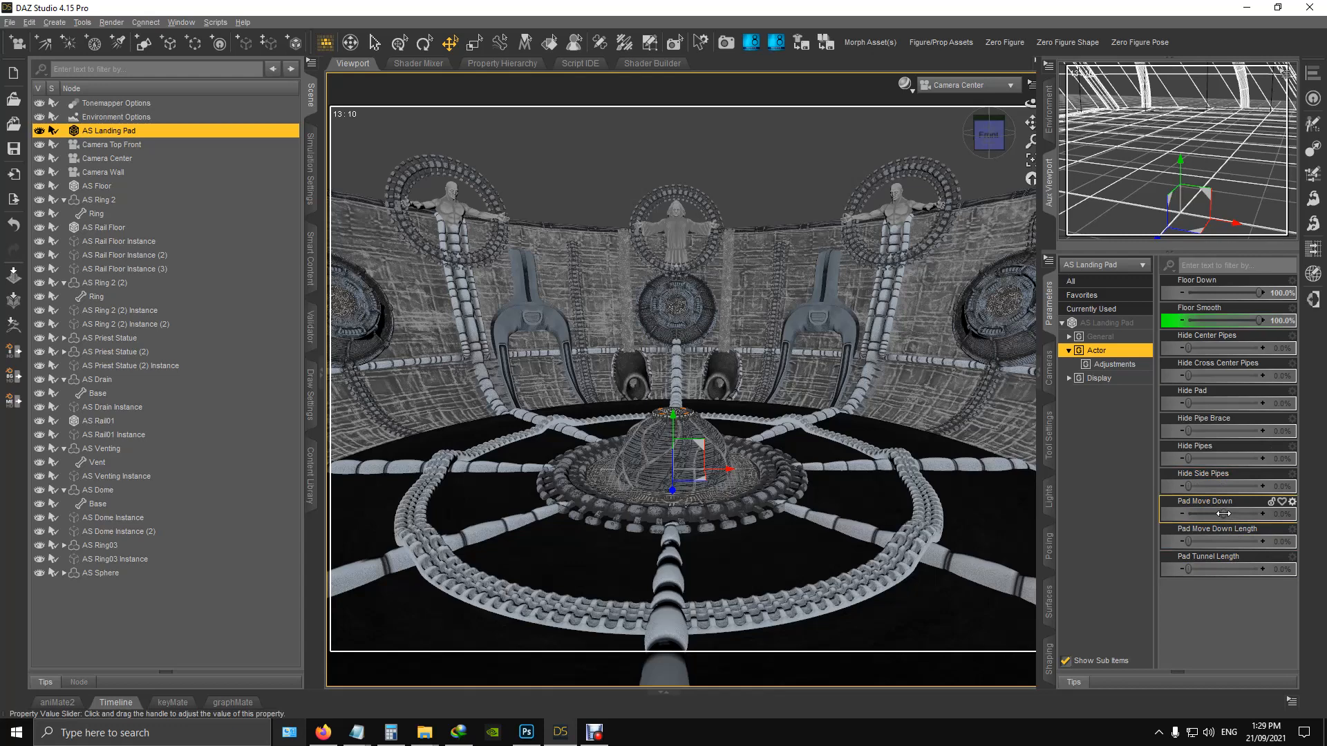
pyautogui.moveTo(1223, 514)
pyautogui.mouseDown()
pyautogui.moveTo(1250, 509)
pyautogui.moveTo(1234, 504)
pyautogui.mouseUp()
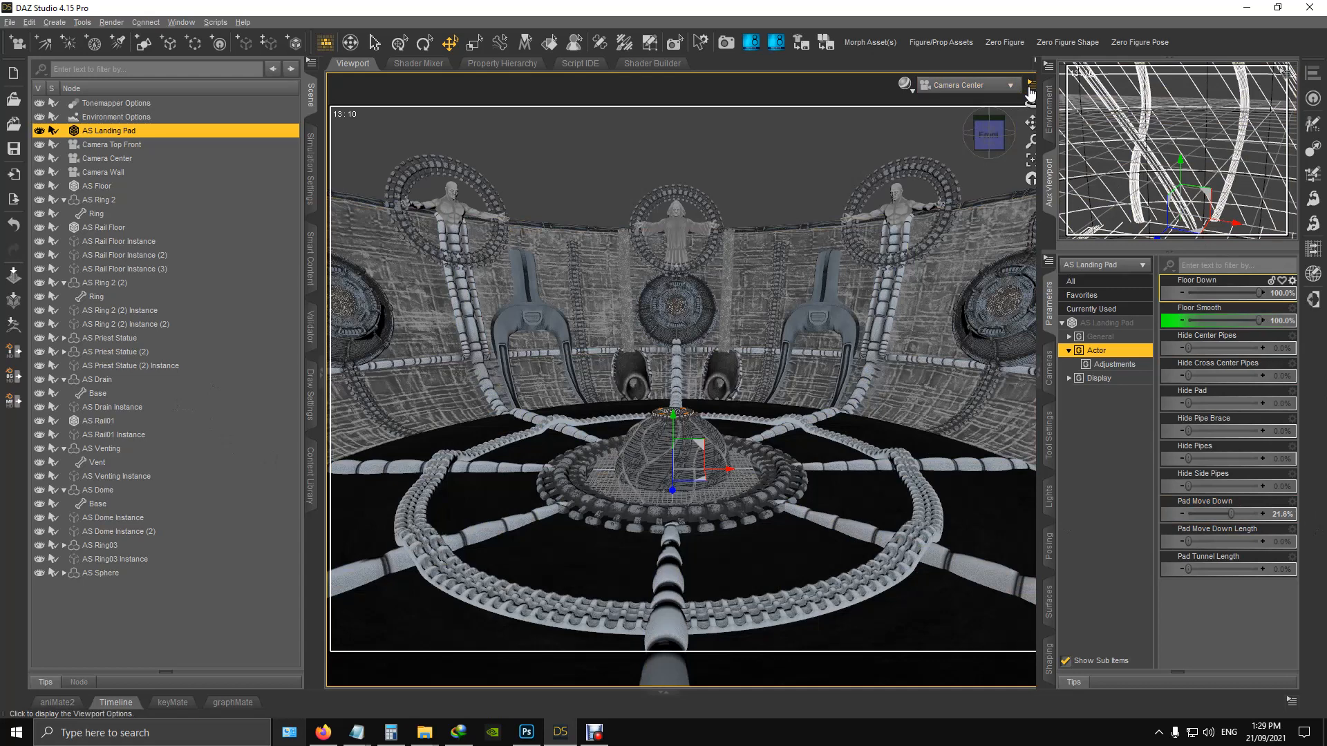
pyautogui.click(1031, 84)
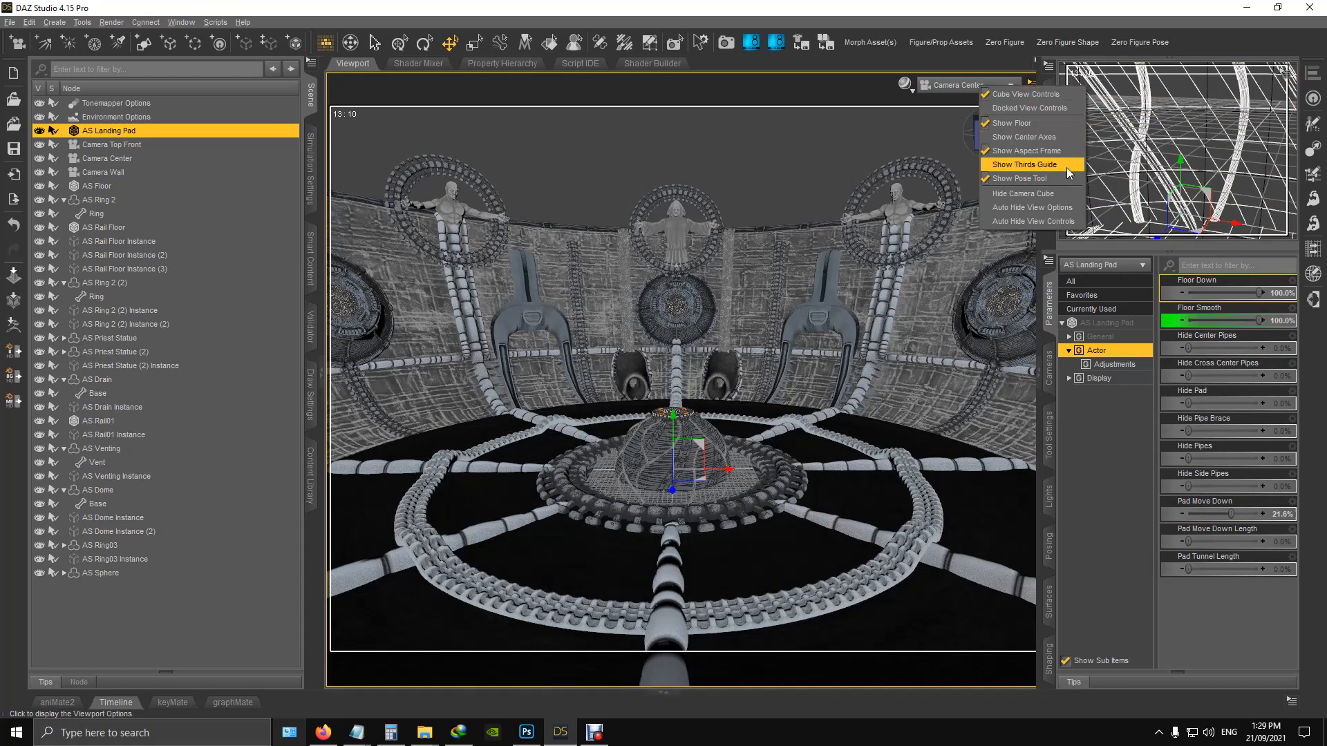
pyautogui.click(985, 123)
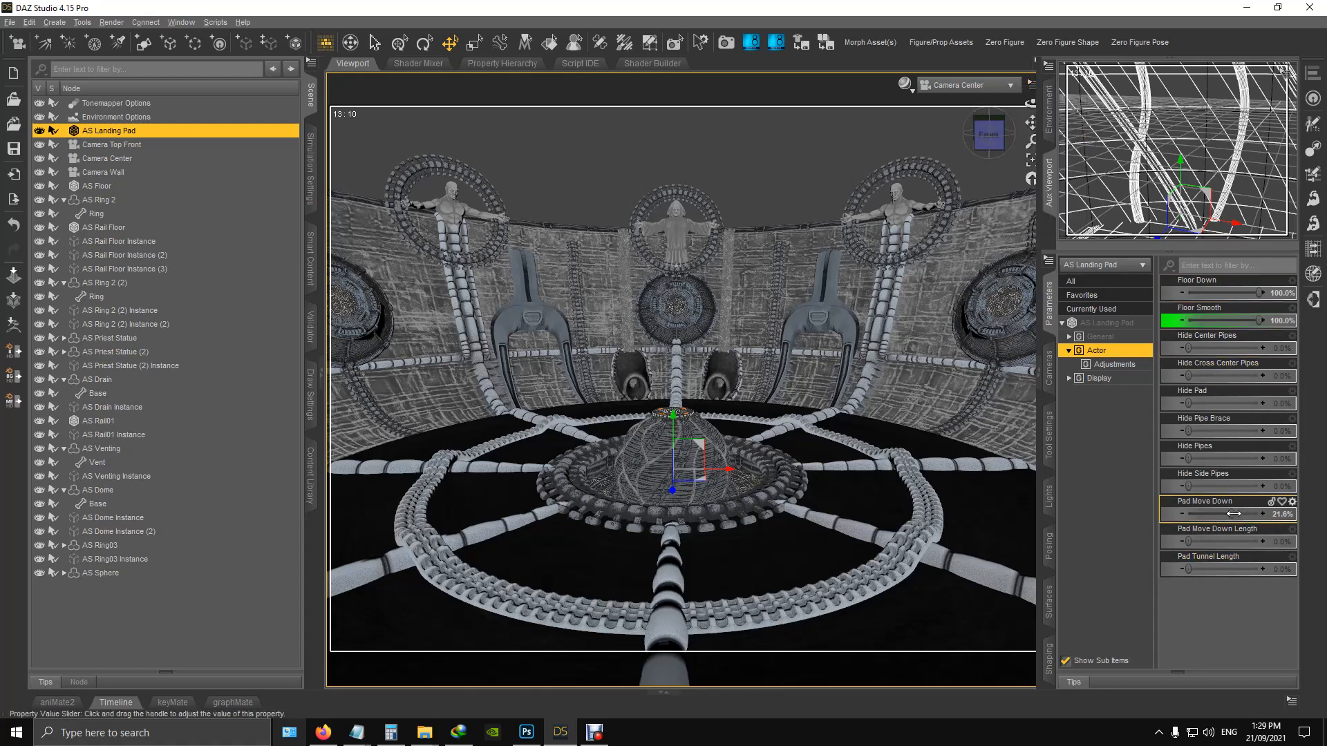
pyautogui.moveTo(1233, 513); pyautogui.dragTo(1234, 513)
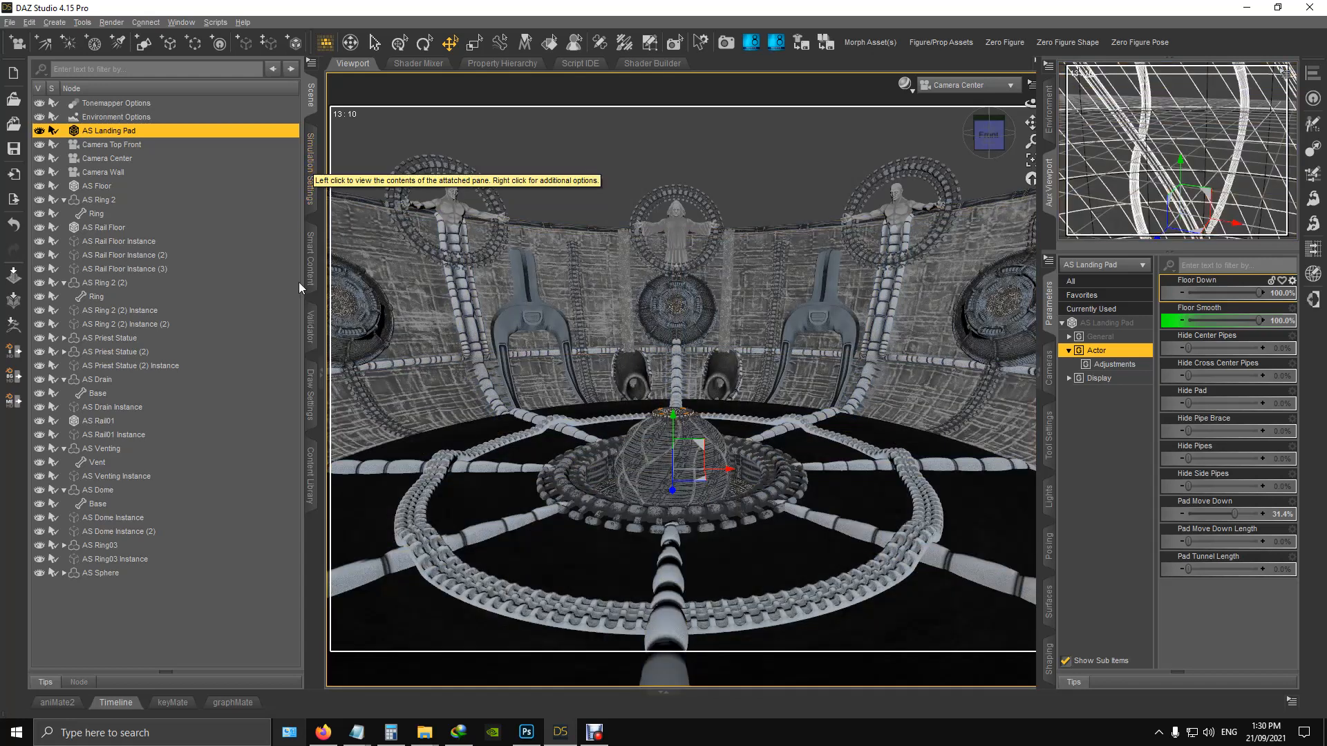
# Step: Add the AS Spaceship prop from the Alien Station content to the scene
pyautogui.click(310, 475)
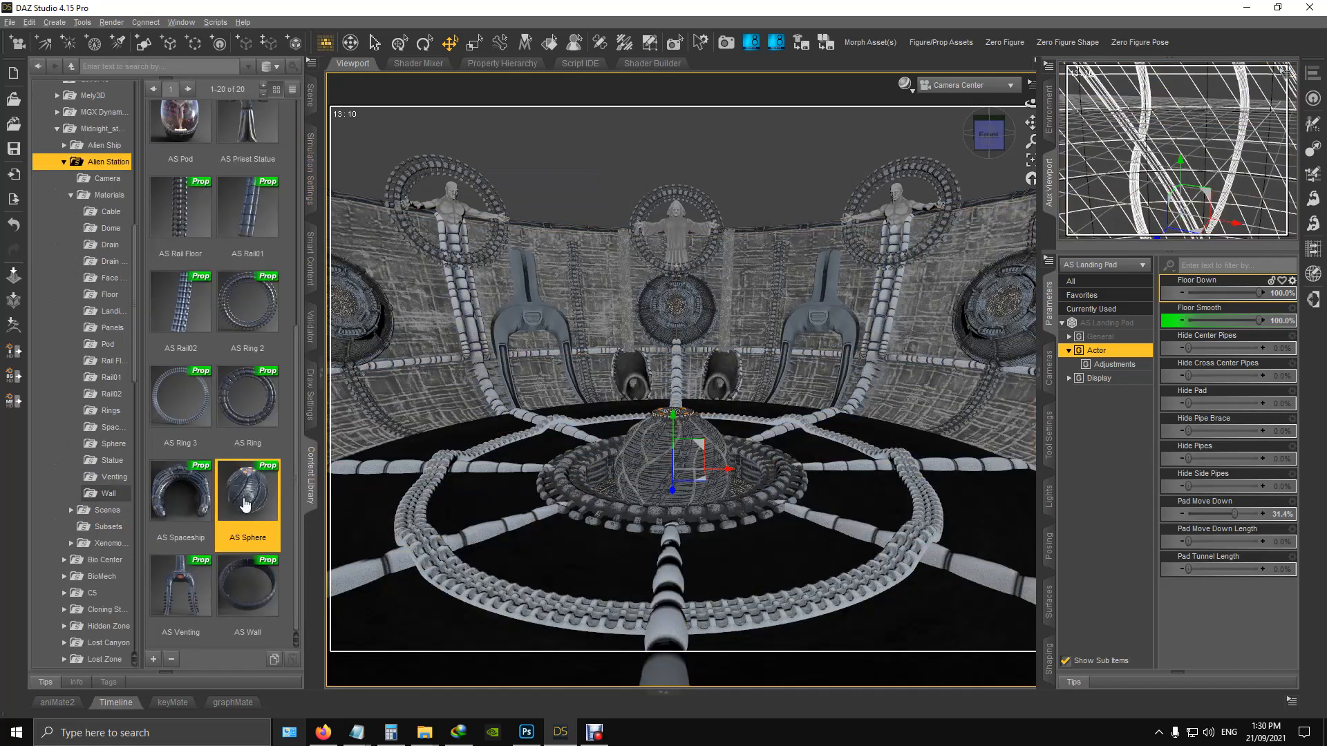
pyautogui.scroll(5, 245, 504)
pyautogui.scroll(-5, 246, 504)
pyautogui.doubleClick(183, 499)
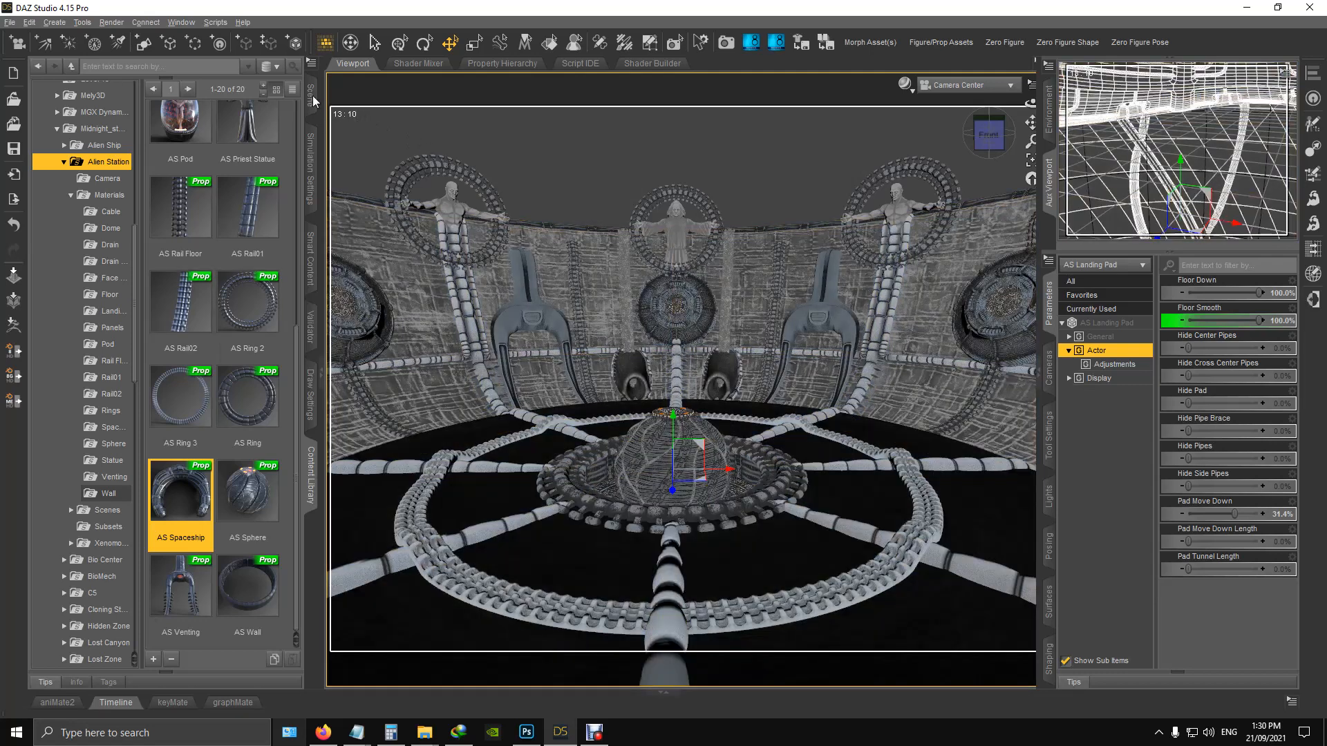
# Step: Raise AS Spaceship above the landing pad and shift it sideways in front of the left wall vent
pyautogui.click(313, 101)
pyautogui.click(127, 587)
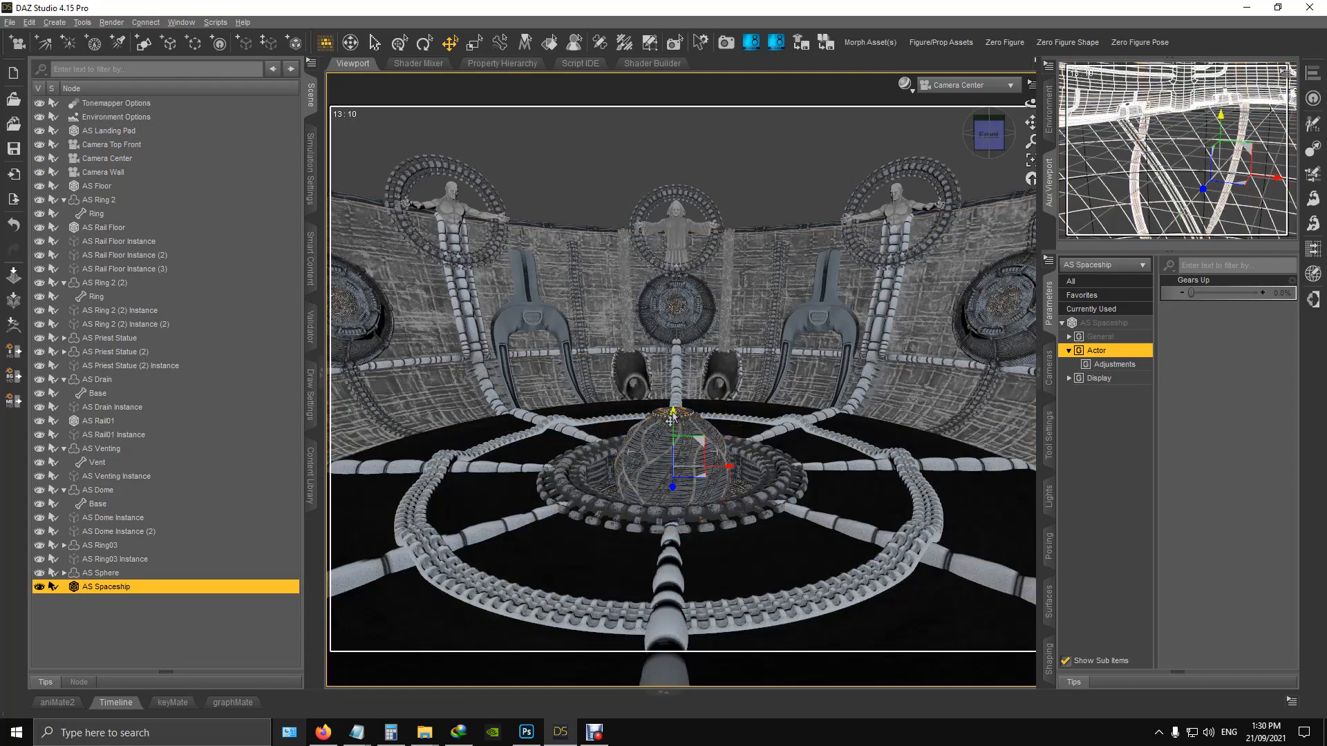
pyautogui.moveTo(674, 399); pyautogui.dragTo(673, 282)
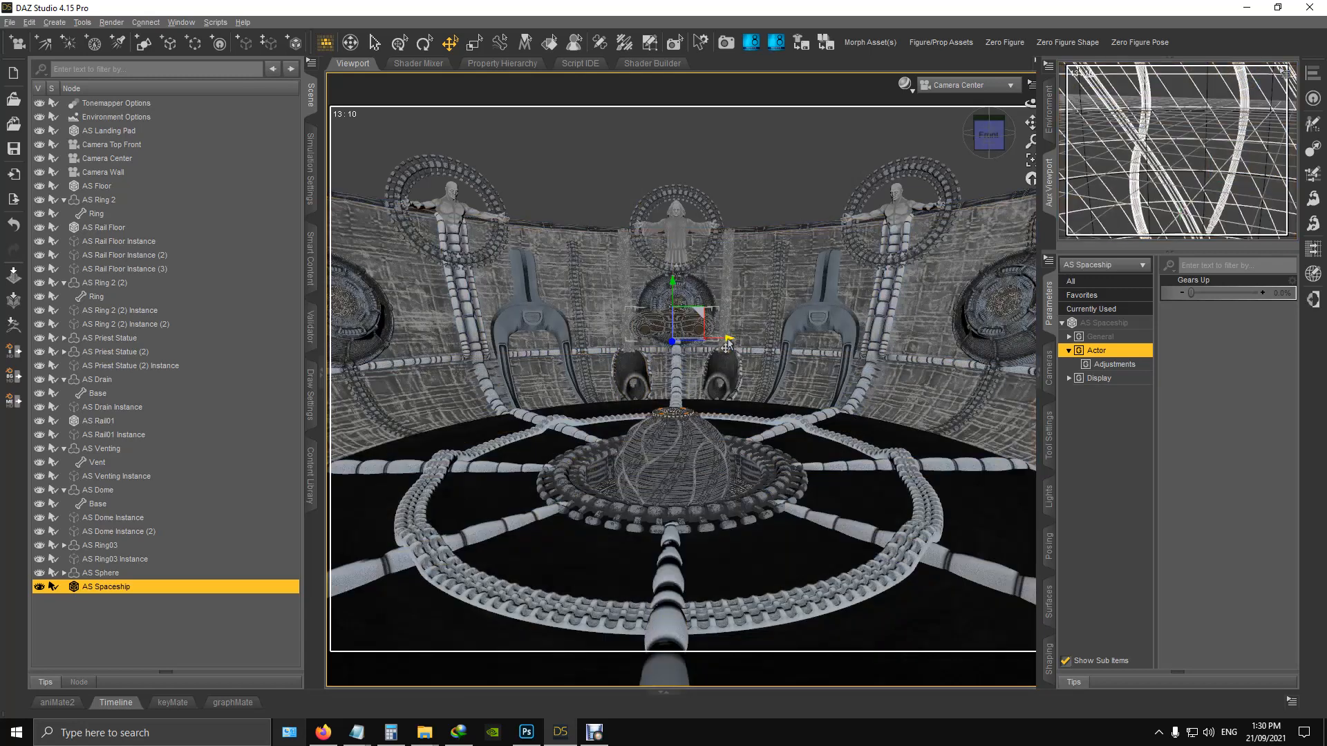
pyautogui.moveTo(727, 343); pyautogui.dragTo(569, 338)
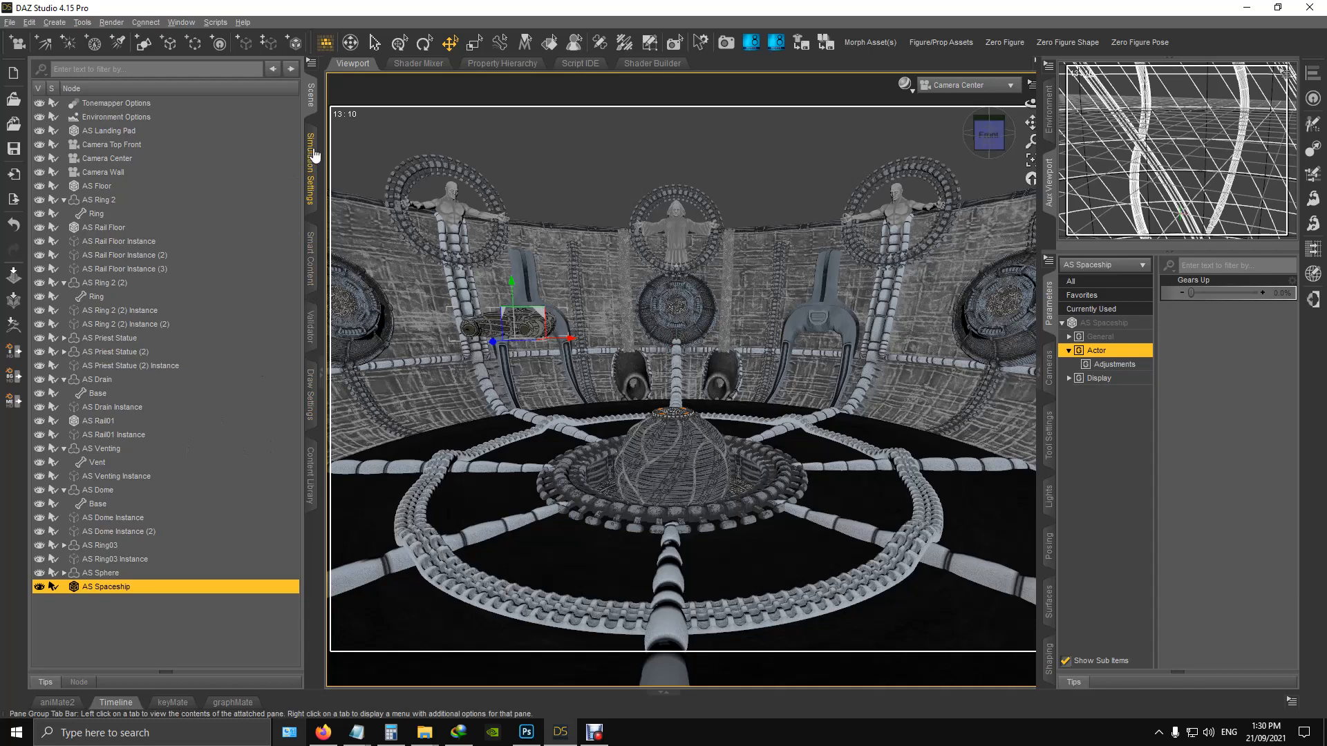
# Step: Add the AS Cable prop from the Alien Station content and raise it onto the top of the central sphere
pyautogui.click(311, 477)
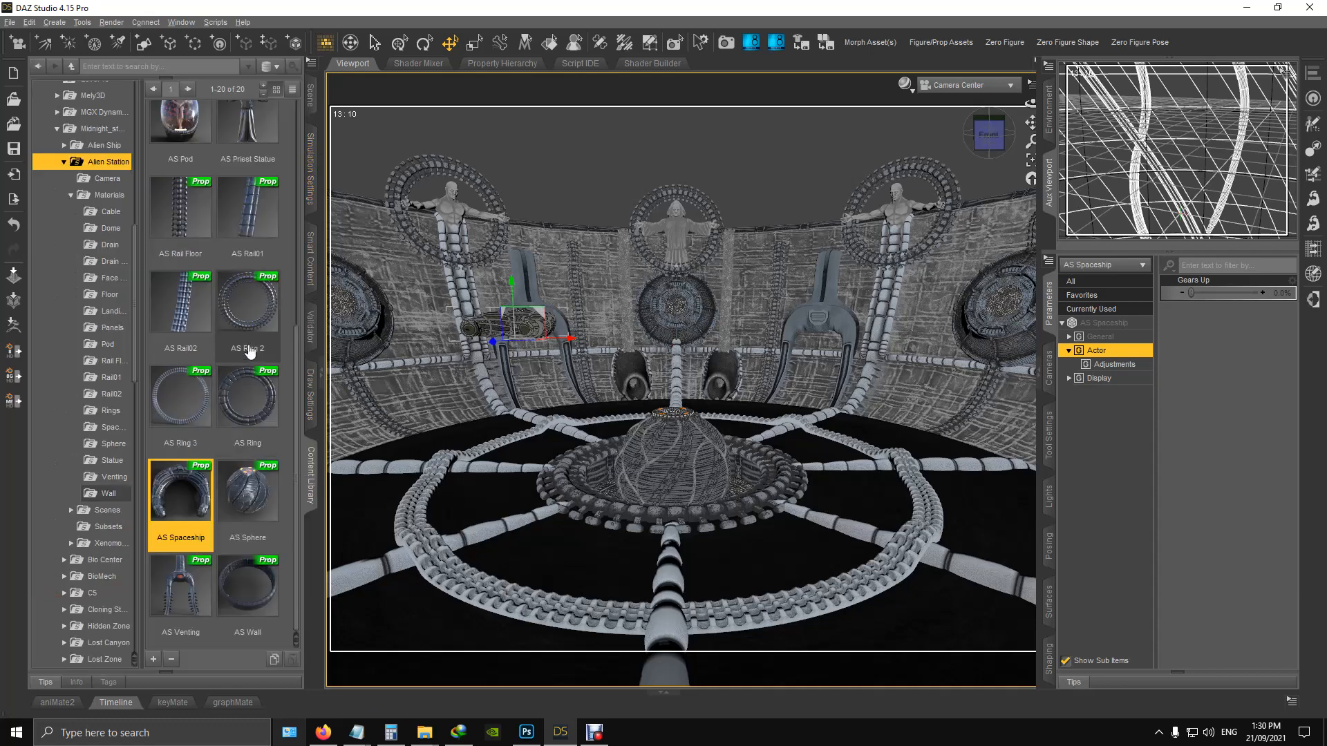
pyautogui.scroll(5, 248, 349)
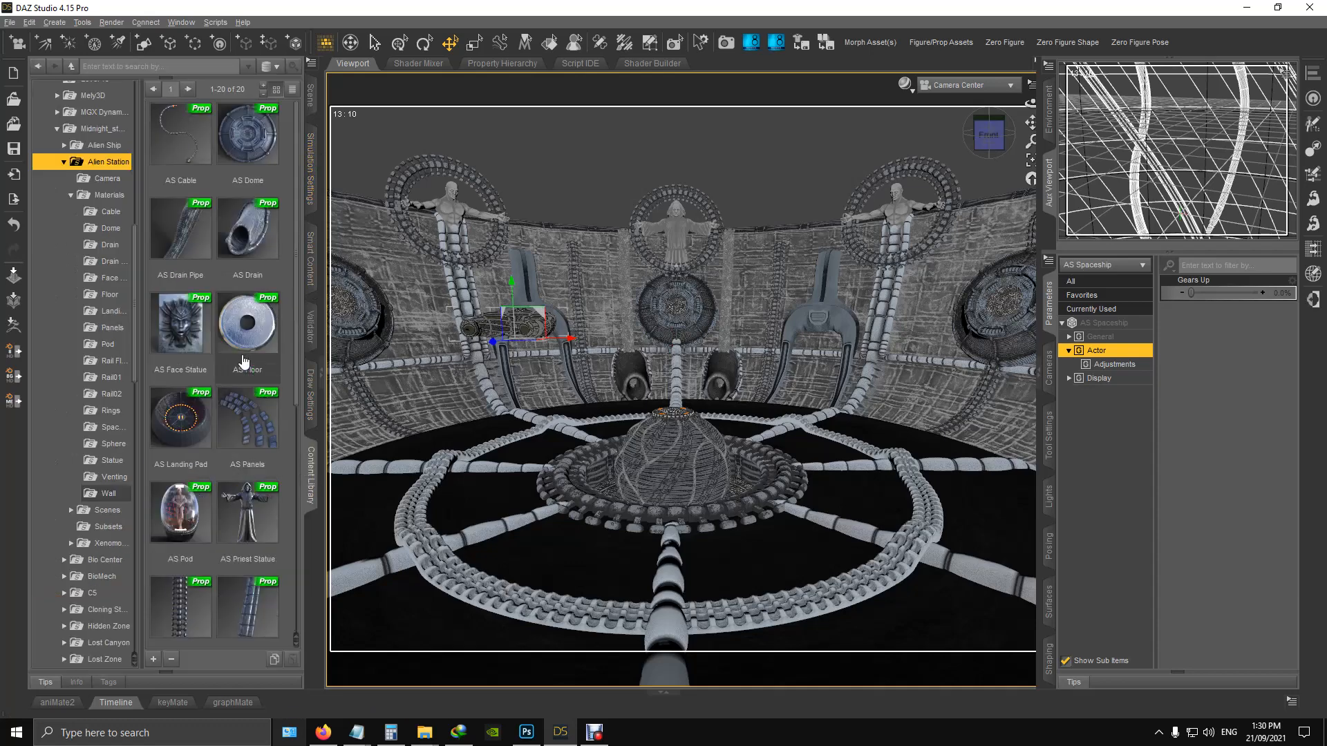
pyautogui.doubleClick(192, 157)
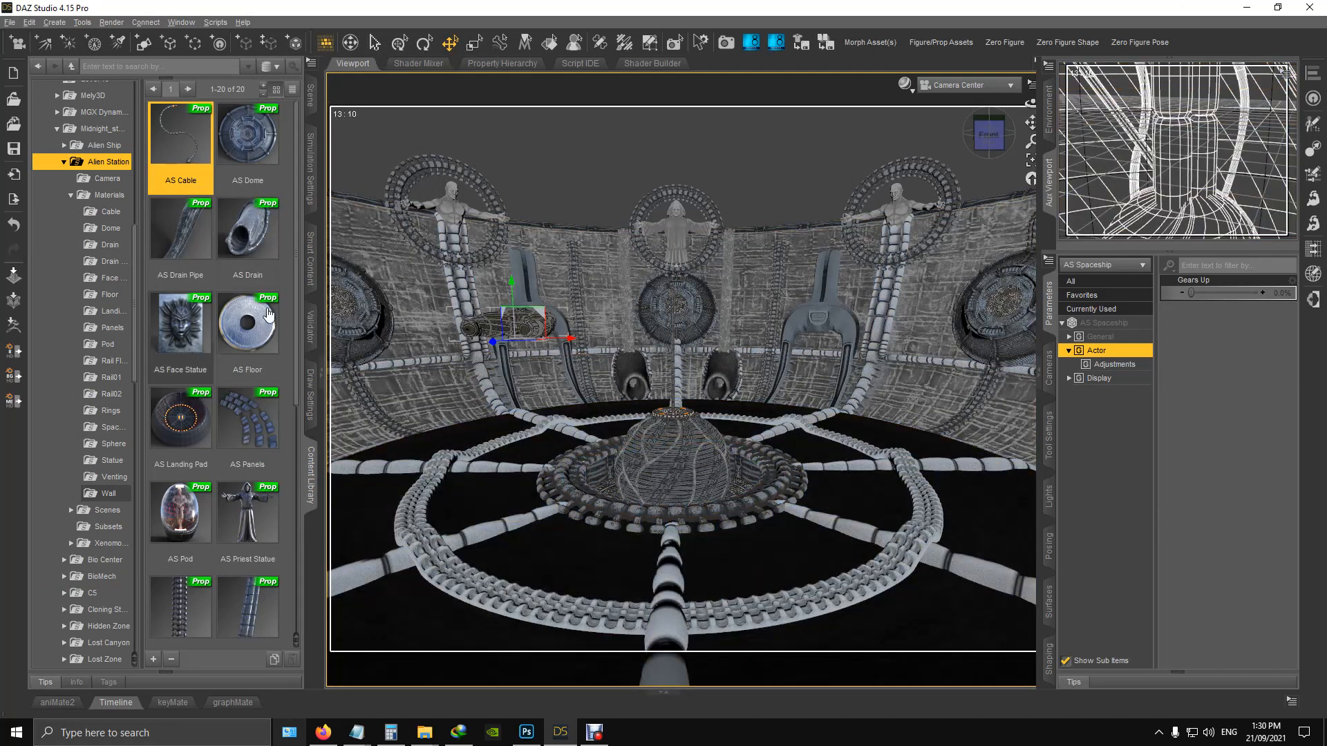
pyautogui.click(311, 95)
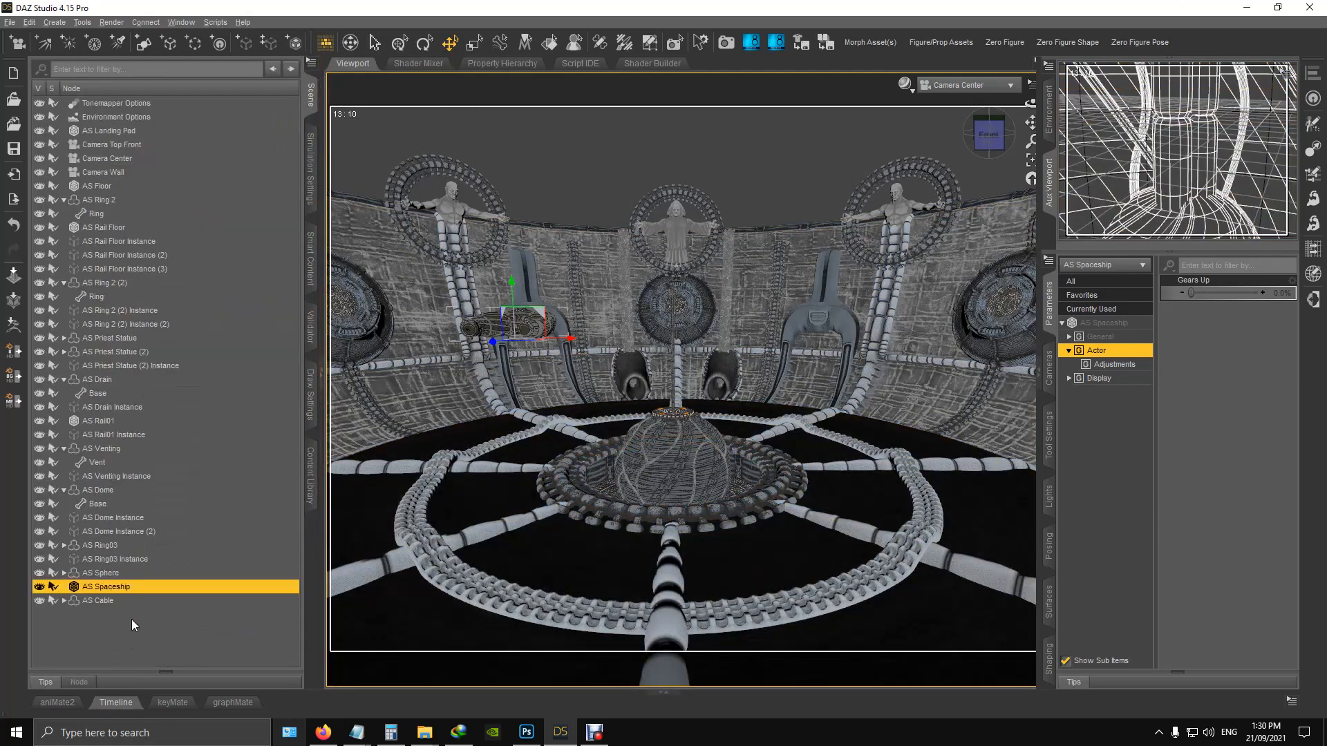
pyautogui.click(106, 602)
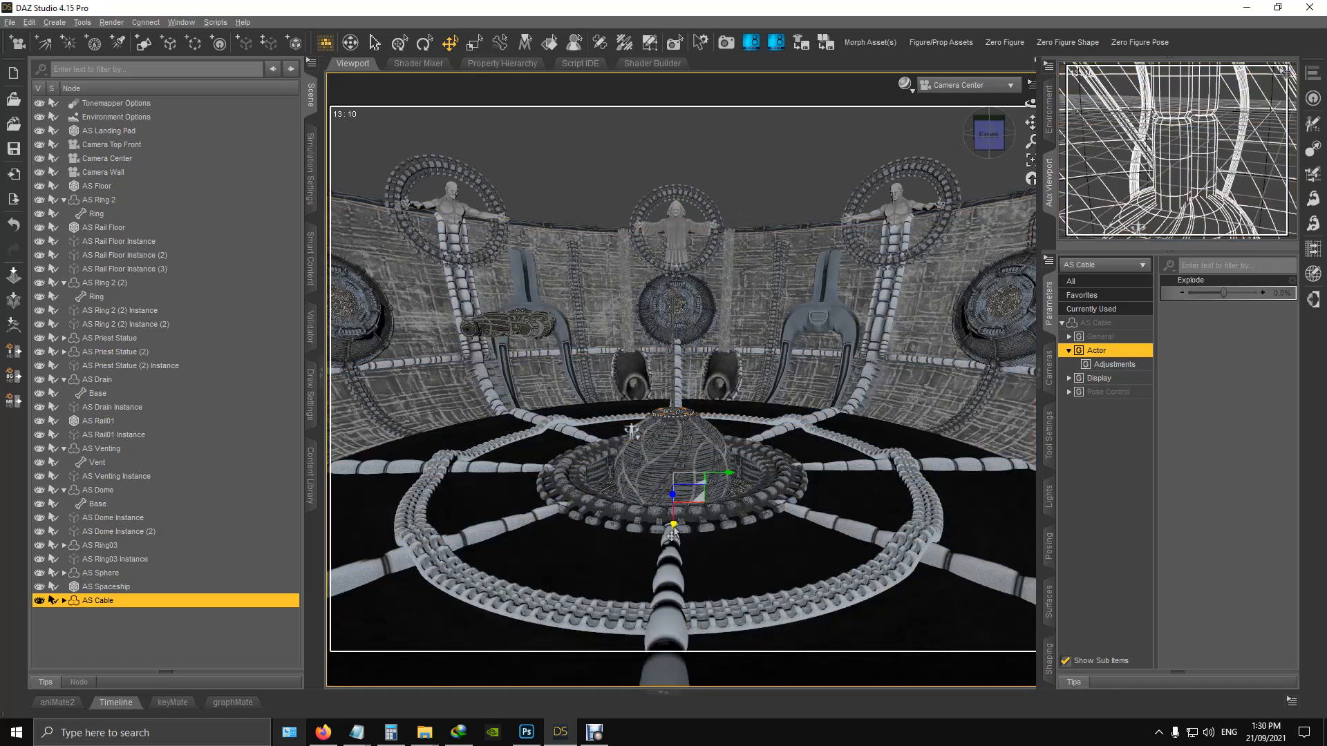
pyautogui.moveTo(673, 534); pyautogui.dragTo(696, 475)
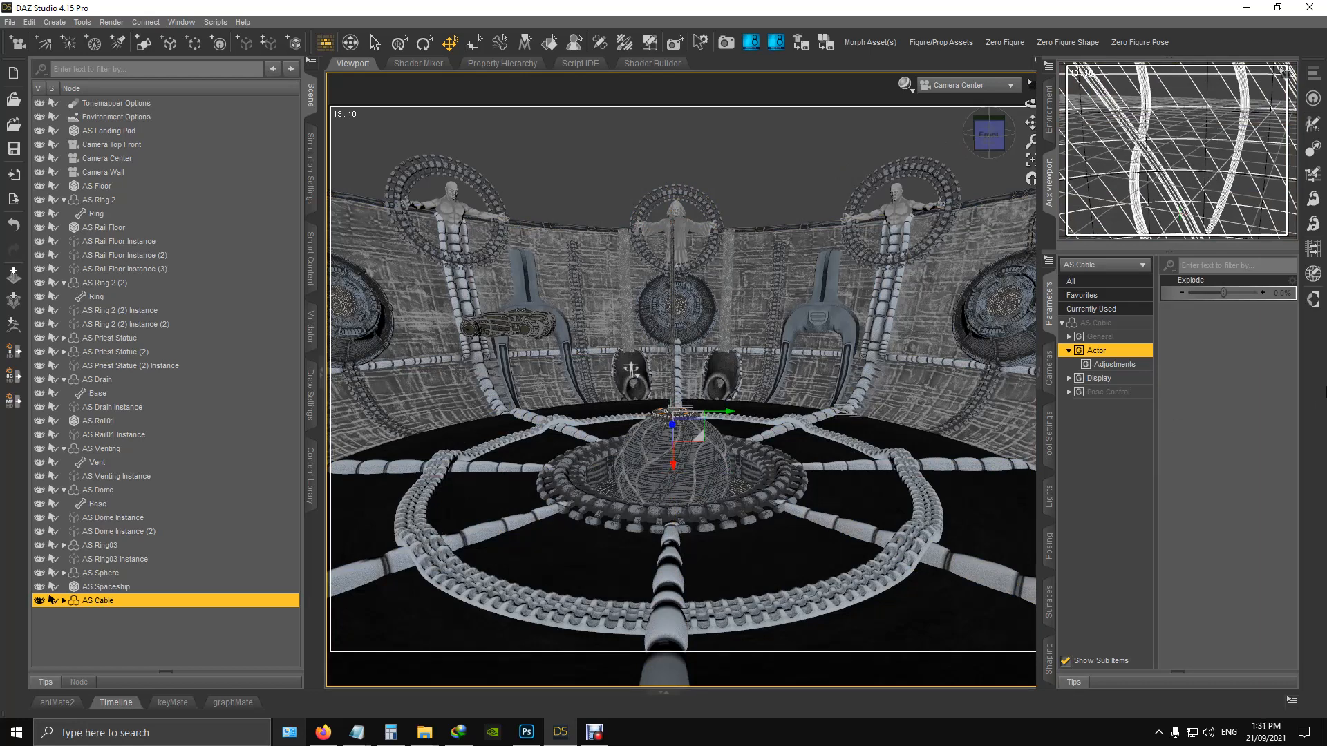
# Step: Try S Bend Side-Side values of -52% and 64% on AS Cable, and reset it to 0 each time
pyautogui.click(1048, 549)
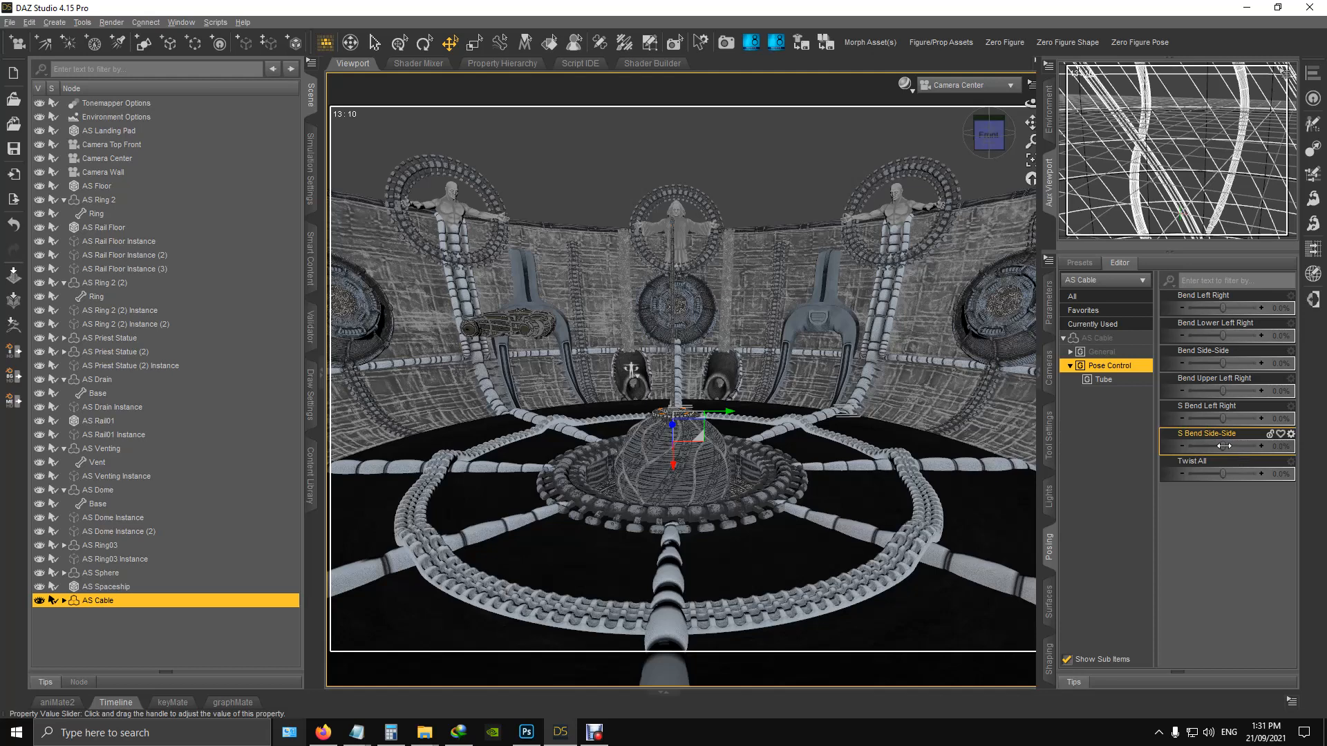
pyautogui.moveTo(1223, 445)
pyautogui.mouseDown()
pyautogui.moveTo(1185, 441)
pyautogui.moveTo(1215, 443)
pyautogui.mouseUp()
pyautogui.click(1281, 454)
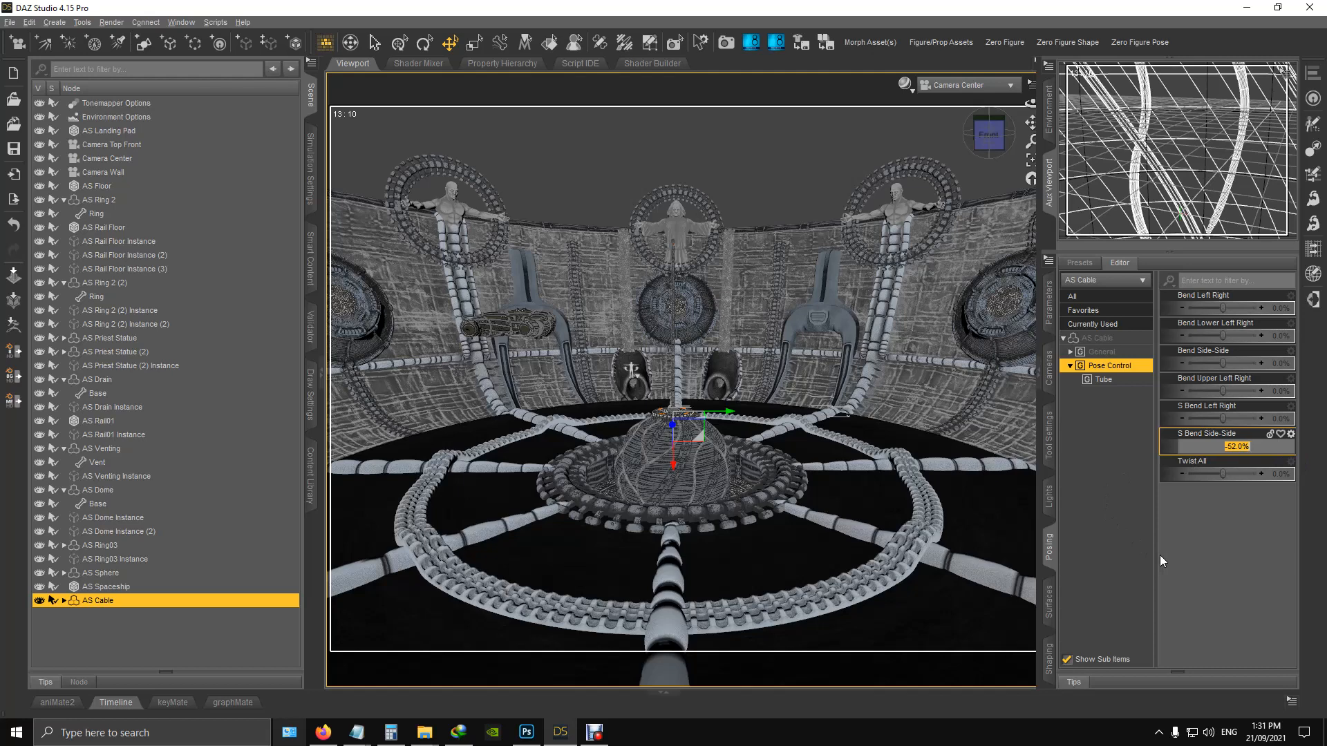
pyautogui.write('0')
pyautogui.press('Return')
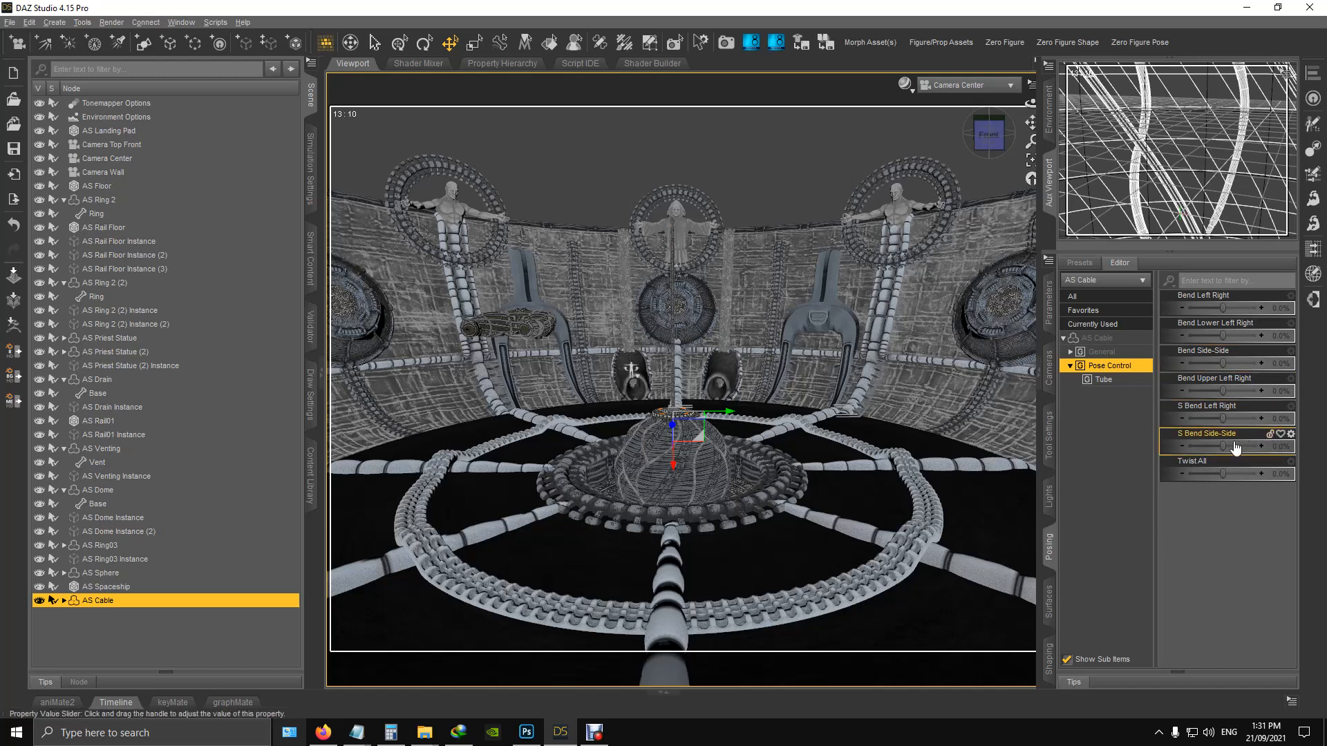
pyautogui.moveTo(1222, 445); pyautogui.dragTo(1237, 440)
pyautogui.click(1278, 447)
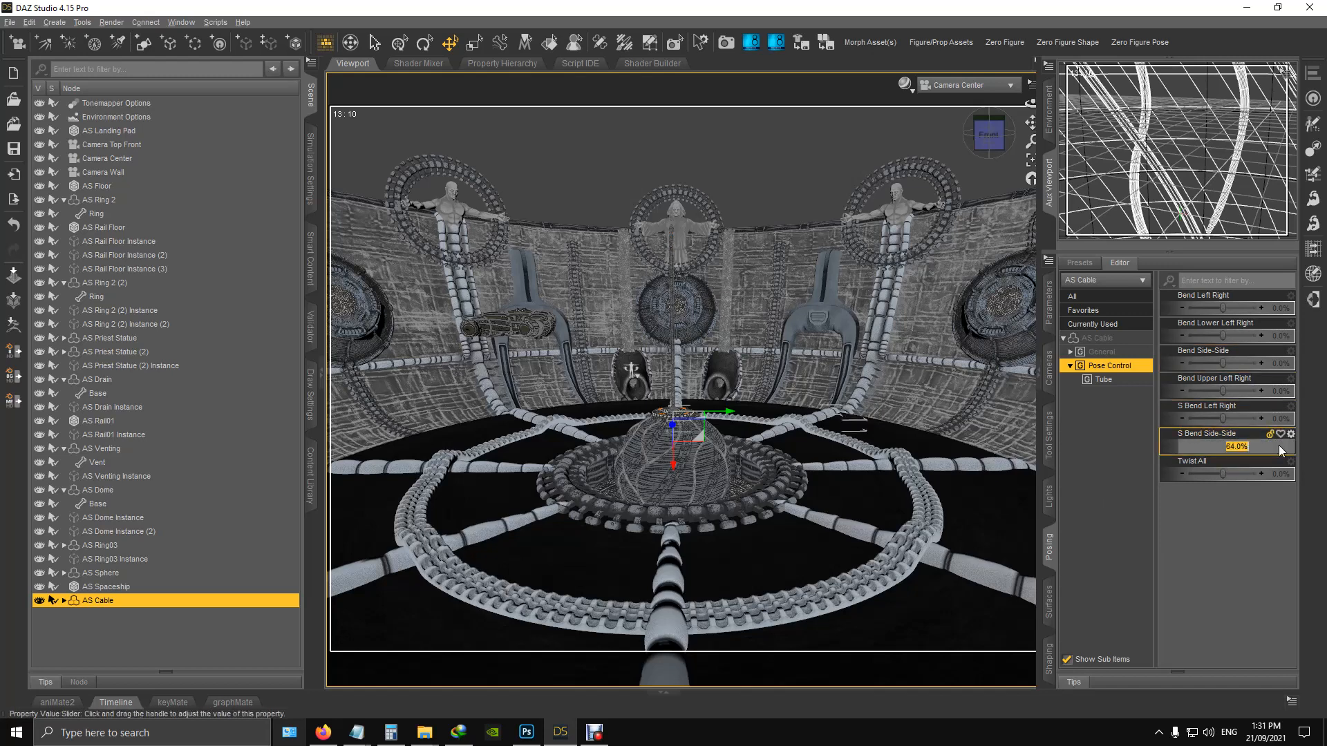
pyautogui.write('0')
pyautogui.press('Return')
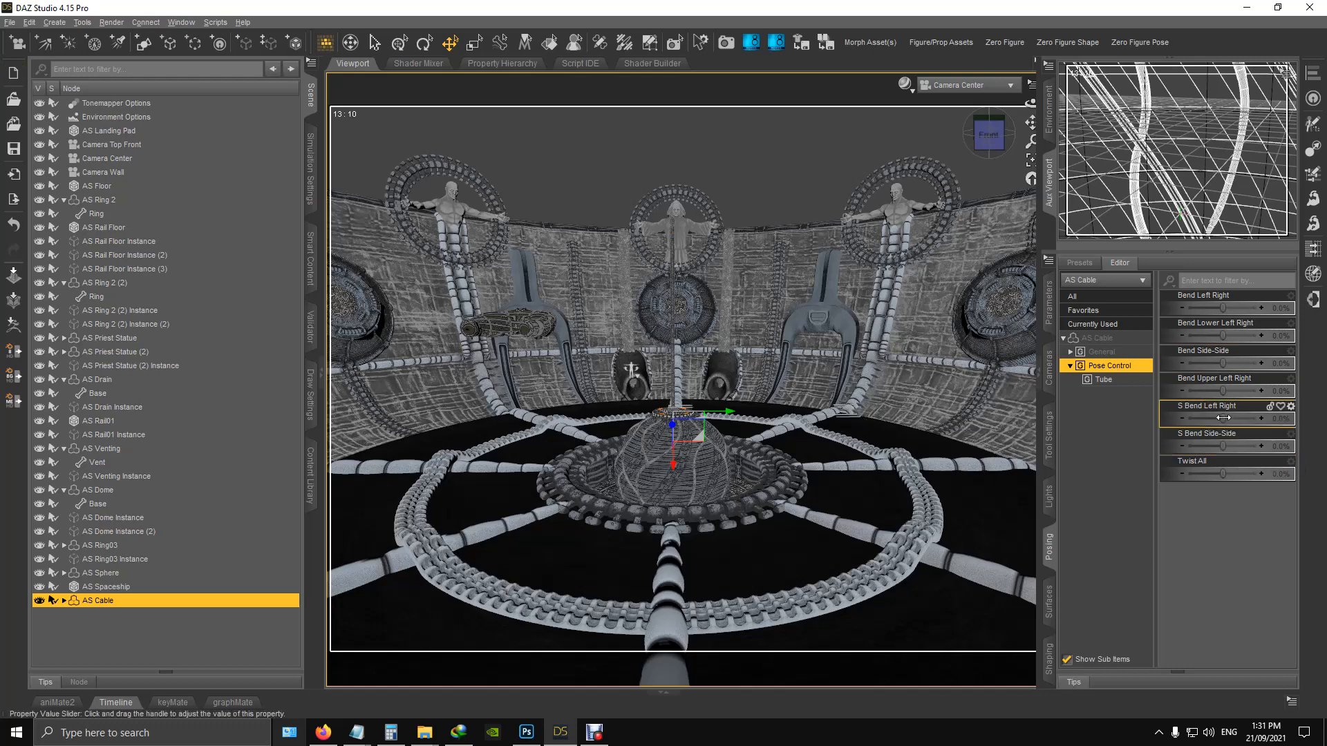
# Step: Bend AS Cable by setting S Bend Left Right to 140%
pyautogui.moveTo(1223, 418); pyautogui.dragTo(1244, 416)
pyautogui.moveTo(1246, 415); pyautogui.dragTo(1246, 407)
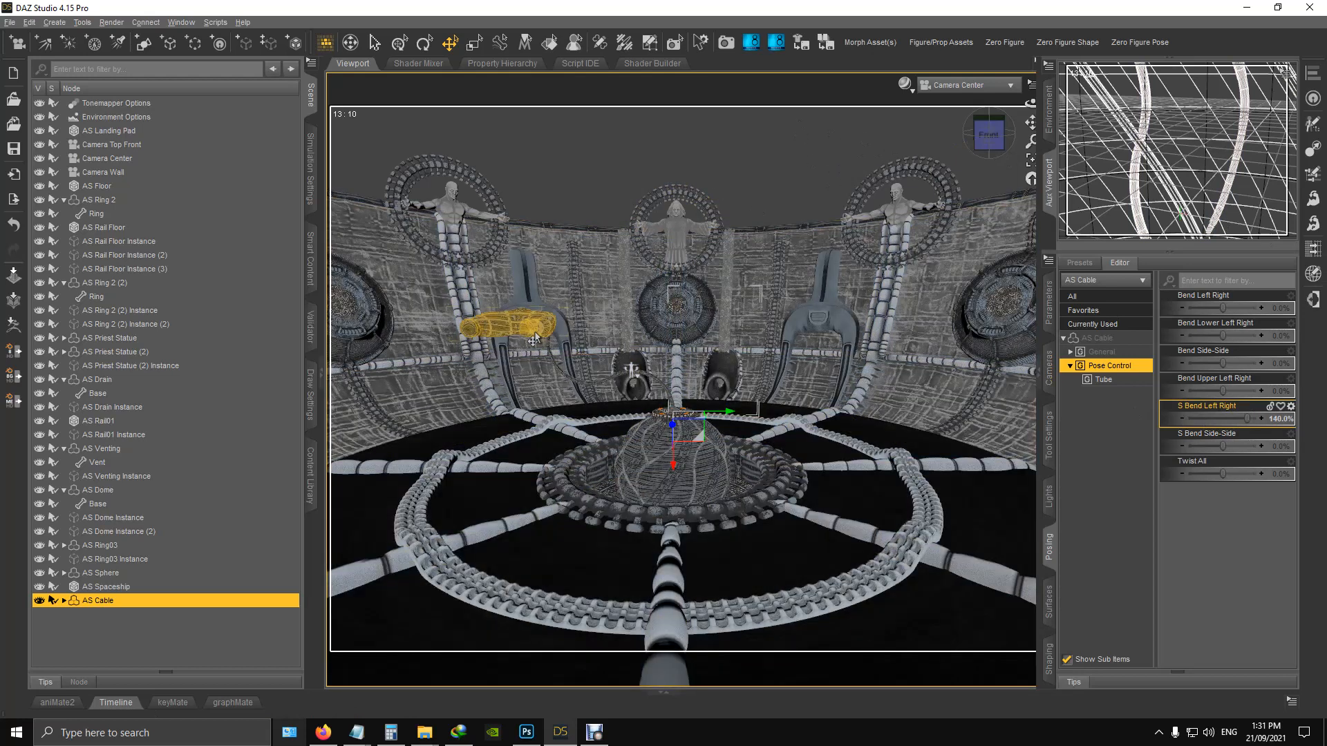
# Step: Move AS Spaceship sideways and forward so that it hovers over the free end of AS Cable
pyautogui.click(534, 337)
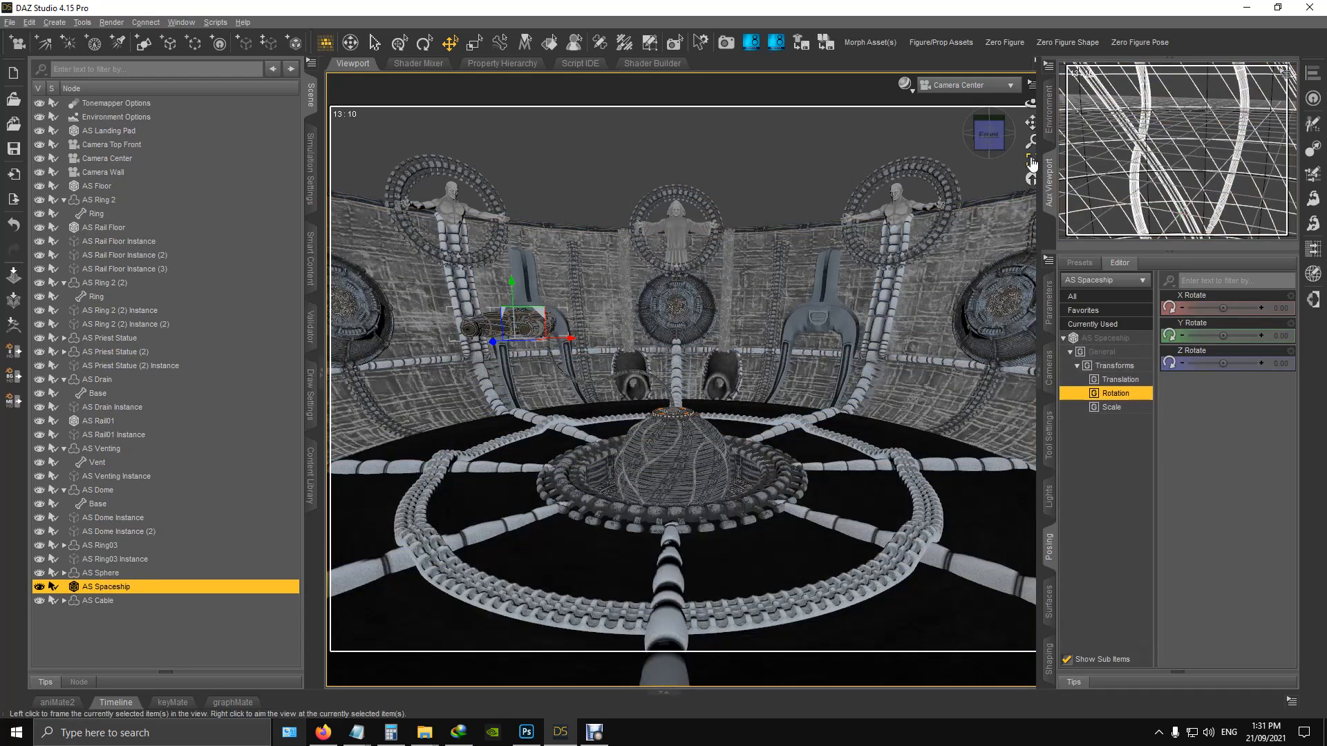
pyautogui.click(1031, 161)
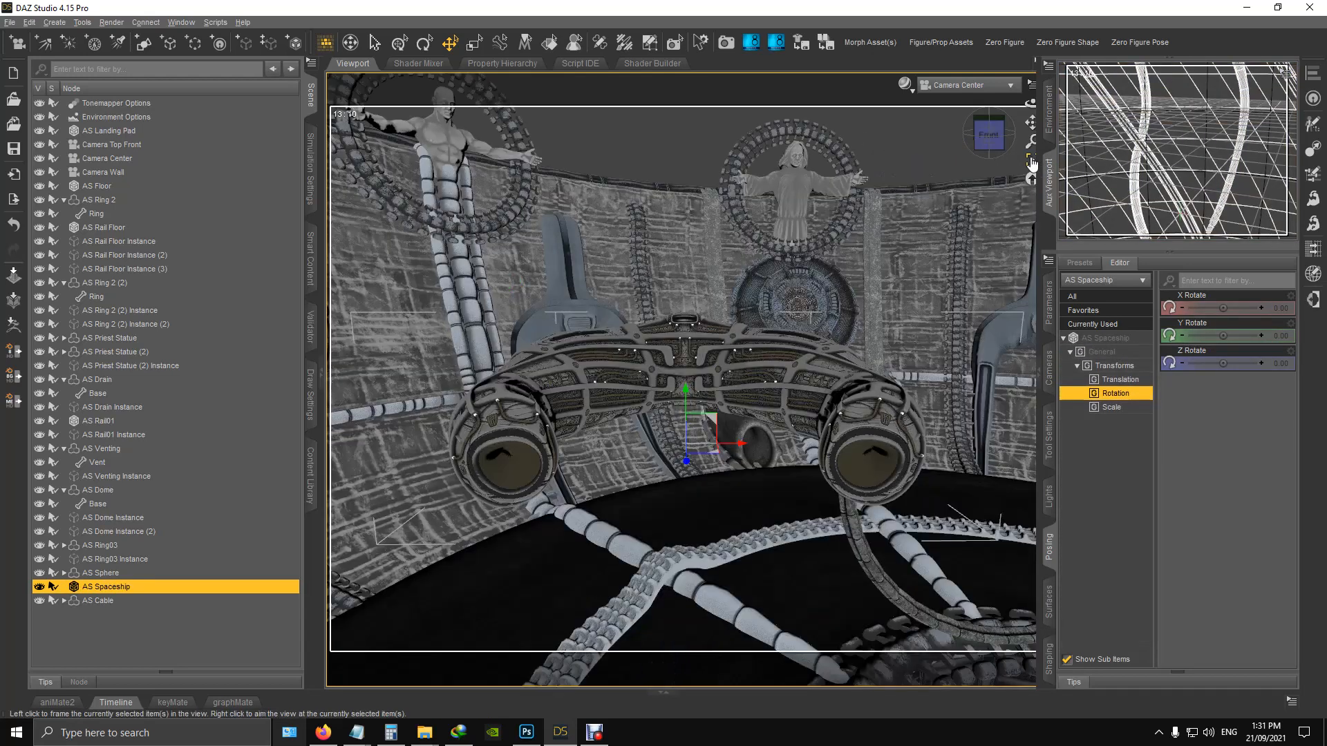
pyautogui.click(990, 139)
pyautogui.moveTo(989, 138); pyautogui.dragTo(963, 166)
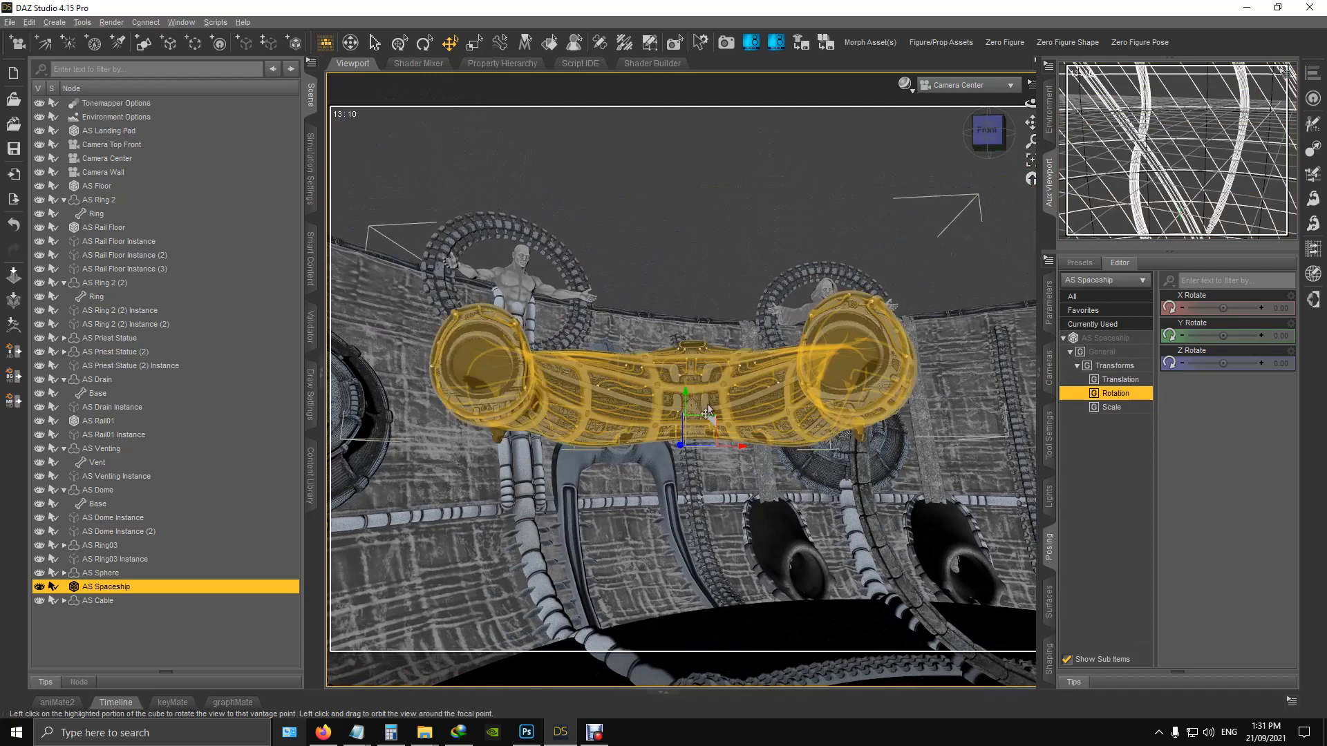
pyautogui.moveTo(719, 427); pyautogui.dragTo(919, 370)
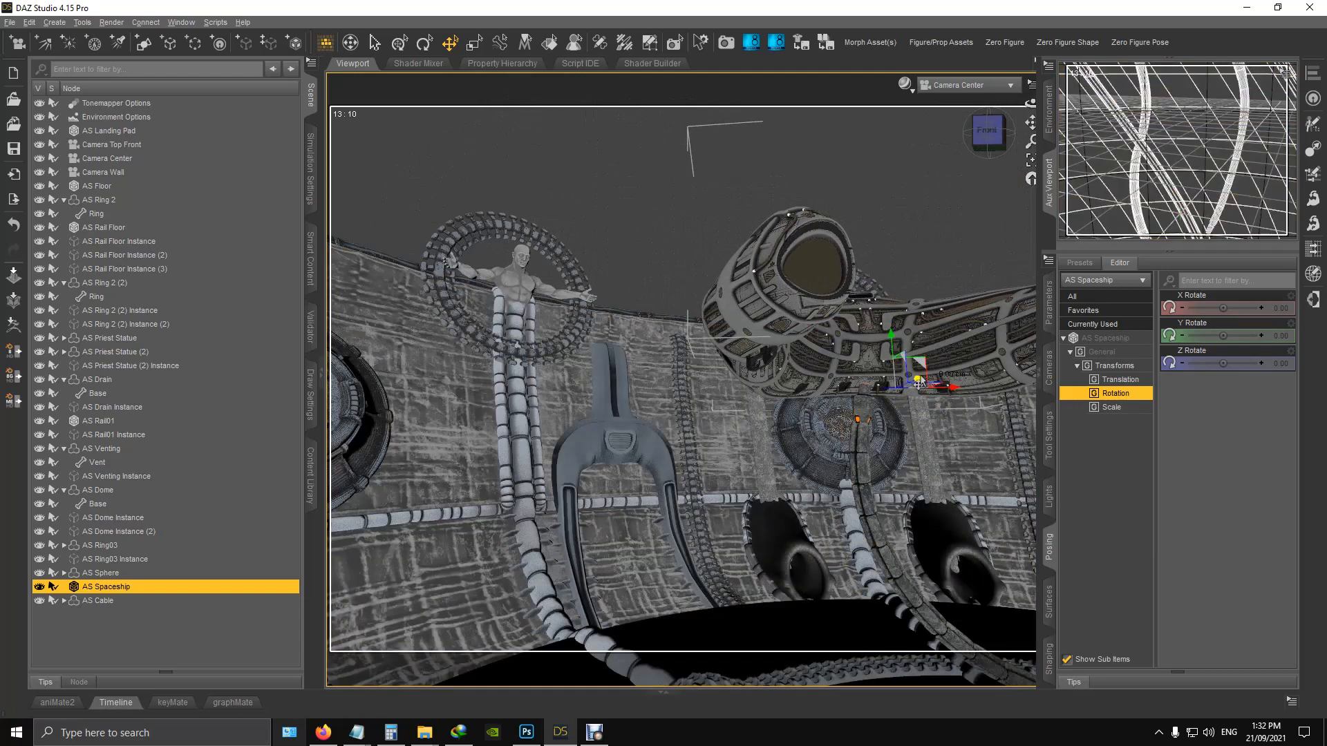
pyautogui.moveTo(919, 382); pyautogui.dragTo(943, 374)
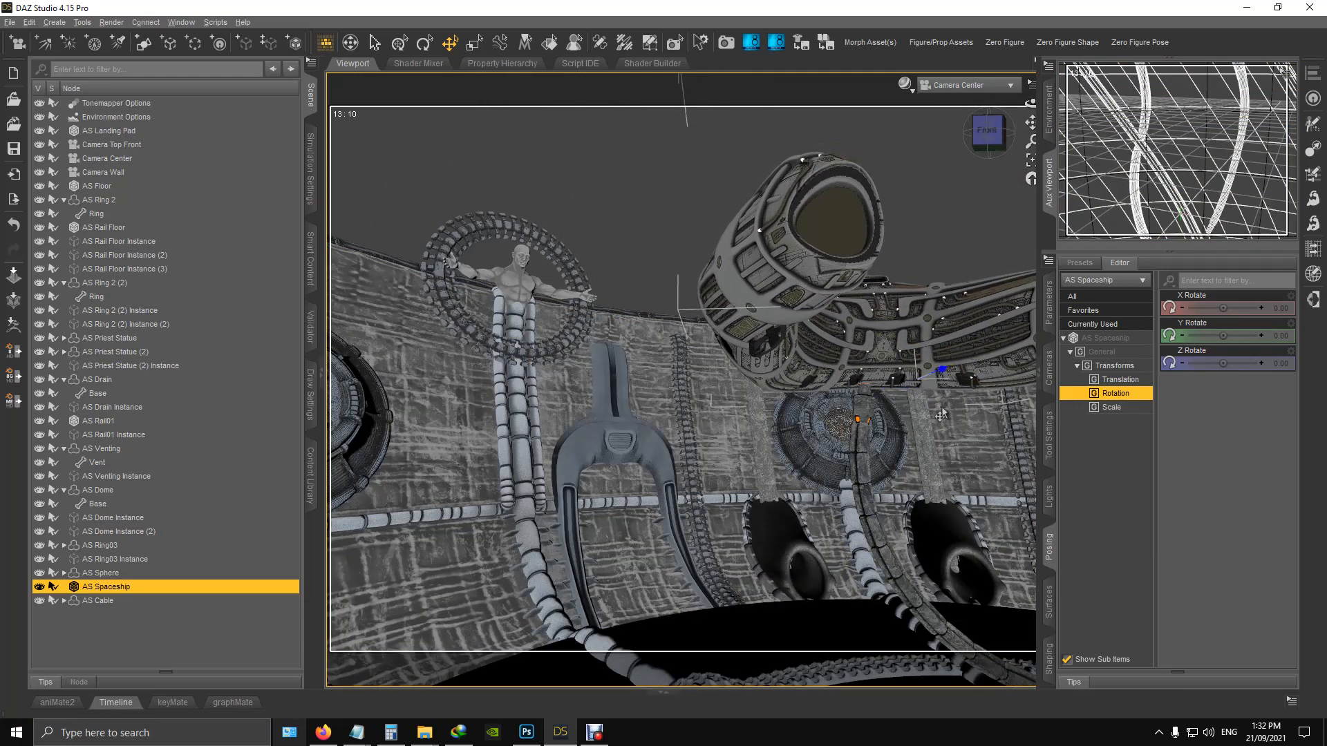
pyautogui.moveTo(910, 337)
pyautogui.mouseDown()
pyautogui.moveTo(917, 352)
pyautogui.moveTo(915, 339)
pyautogui.mouseUp()
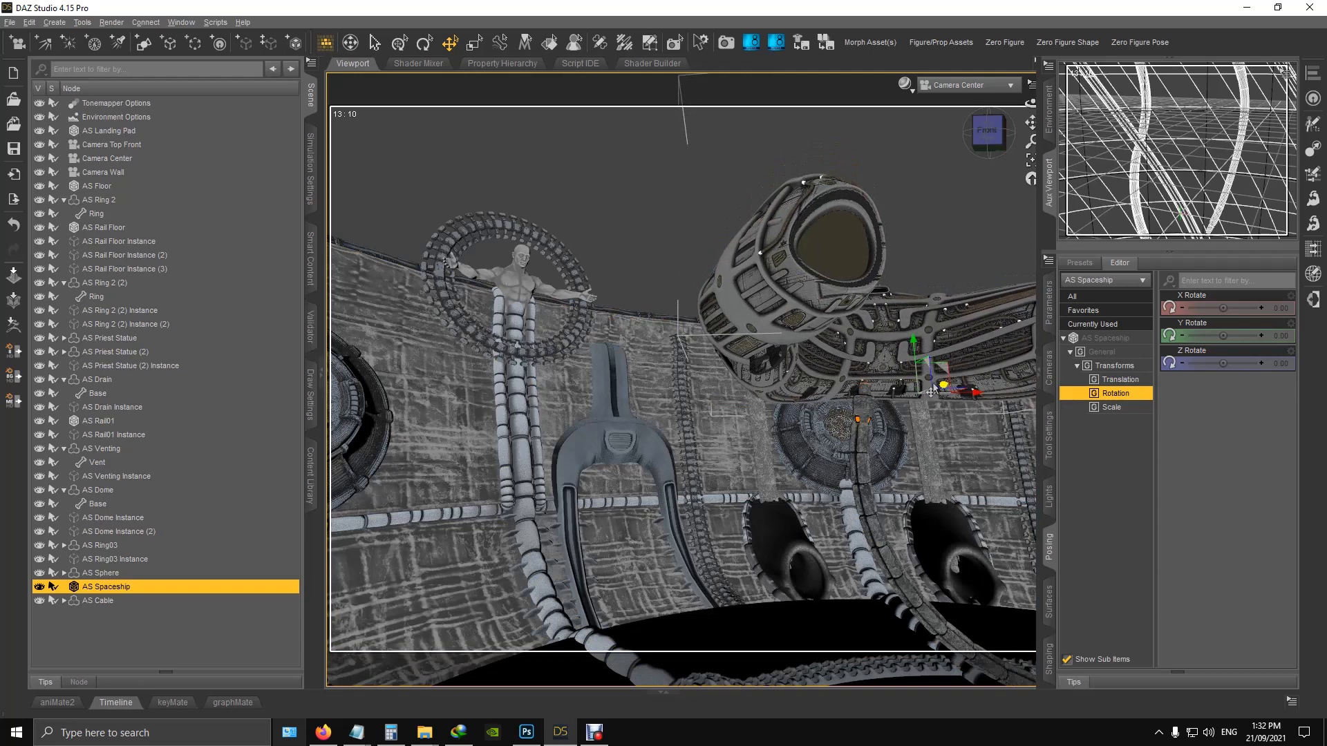
pyautogui.moveTo(942, 394); pyautogui.dragTo(1046, 380)
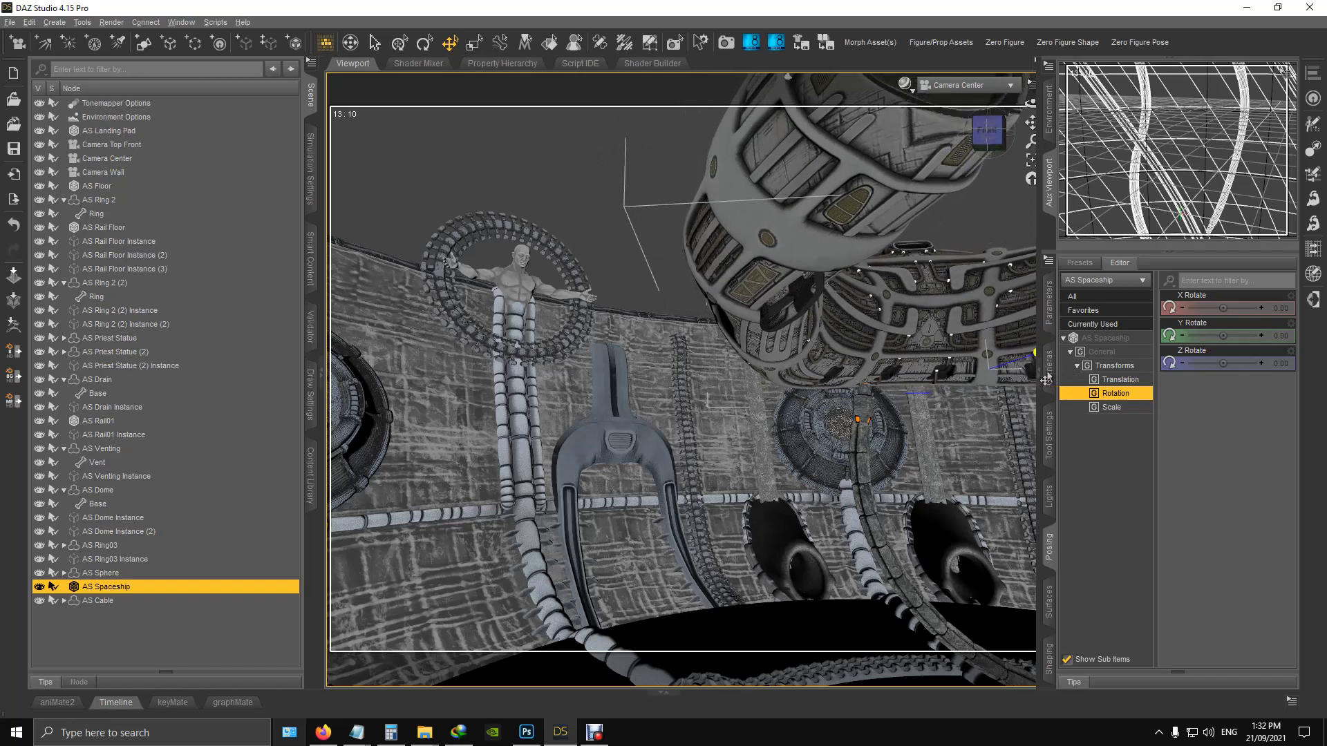
pyautogui.moveTo(993, 136)
pyautogui.mouseDown()
pyautogui.moveTo(969, 129)
pyautogui.moveTo(983, 123)
pyautogui.mouseUp()
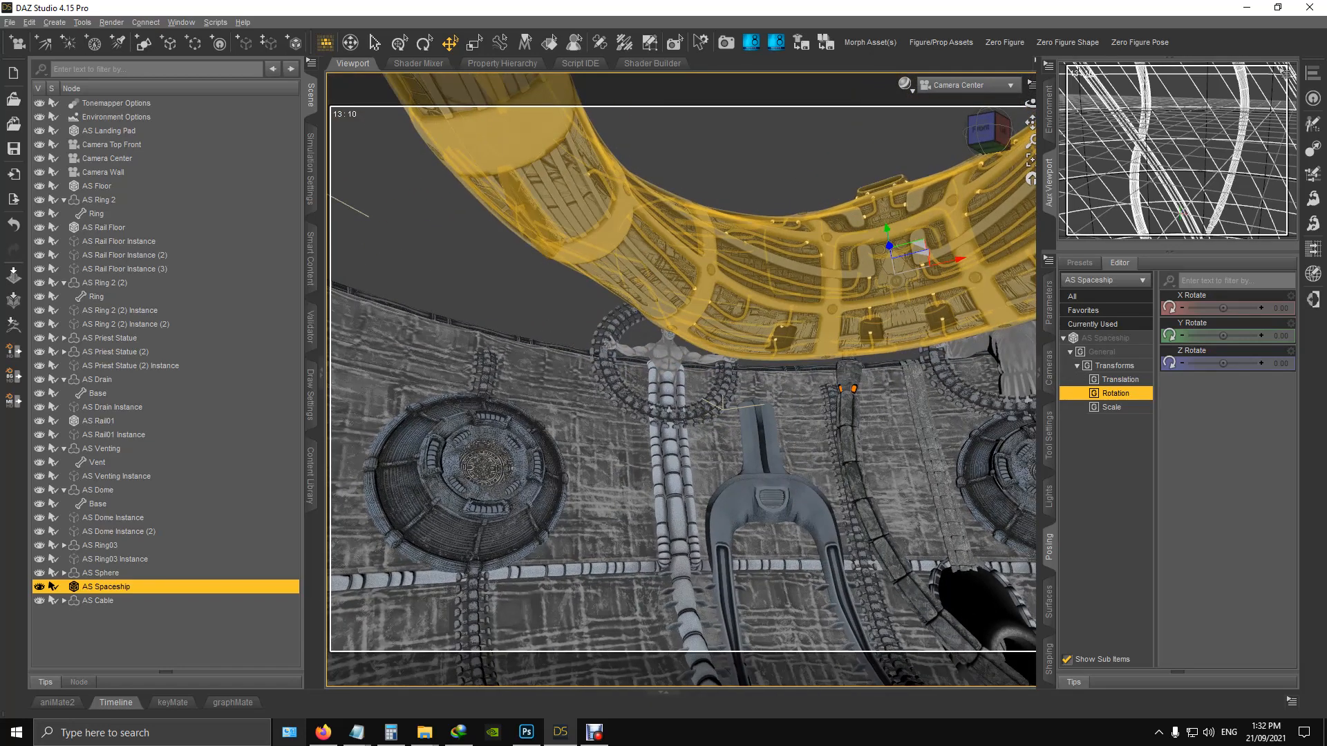
pyautogui.moveTo(921, 250); pyautogui.dragTo(831, 299)
# Step: Examine the placement of AS Spaceship relative to the cable, sphere and wall from a wider view
pyautogui.scroll(-2, 835, 420)
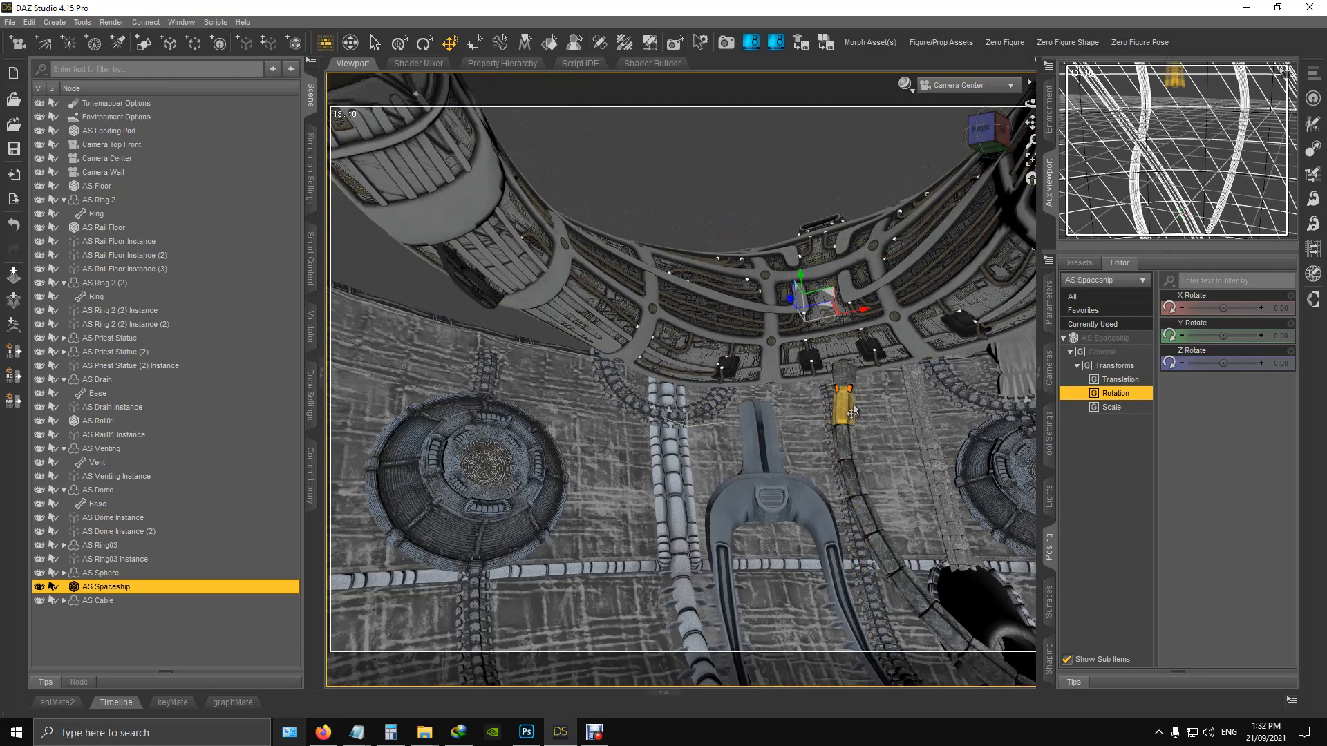
pyautogui.scroll(-4, 870, 407)
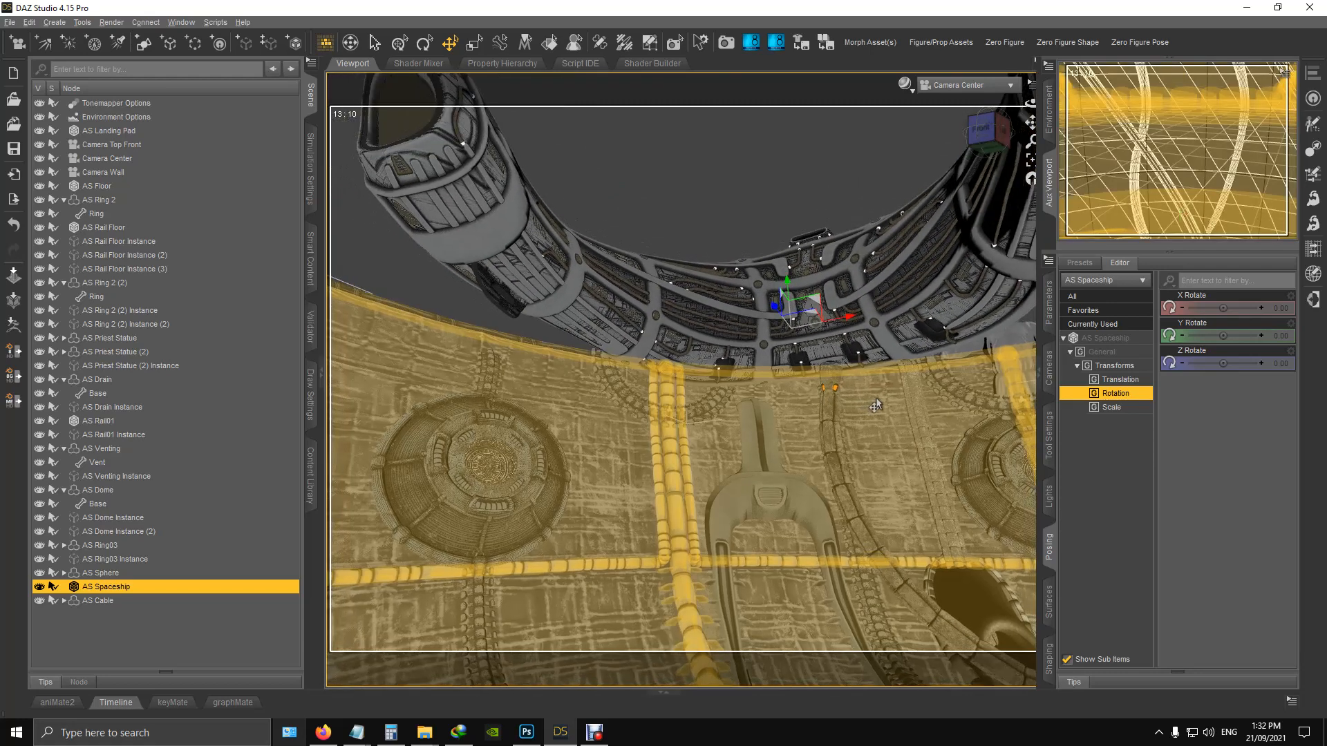
pyautogui.scroll(-5, 869, 393)
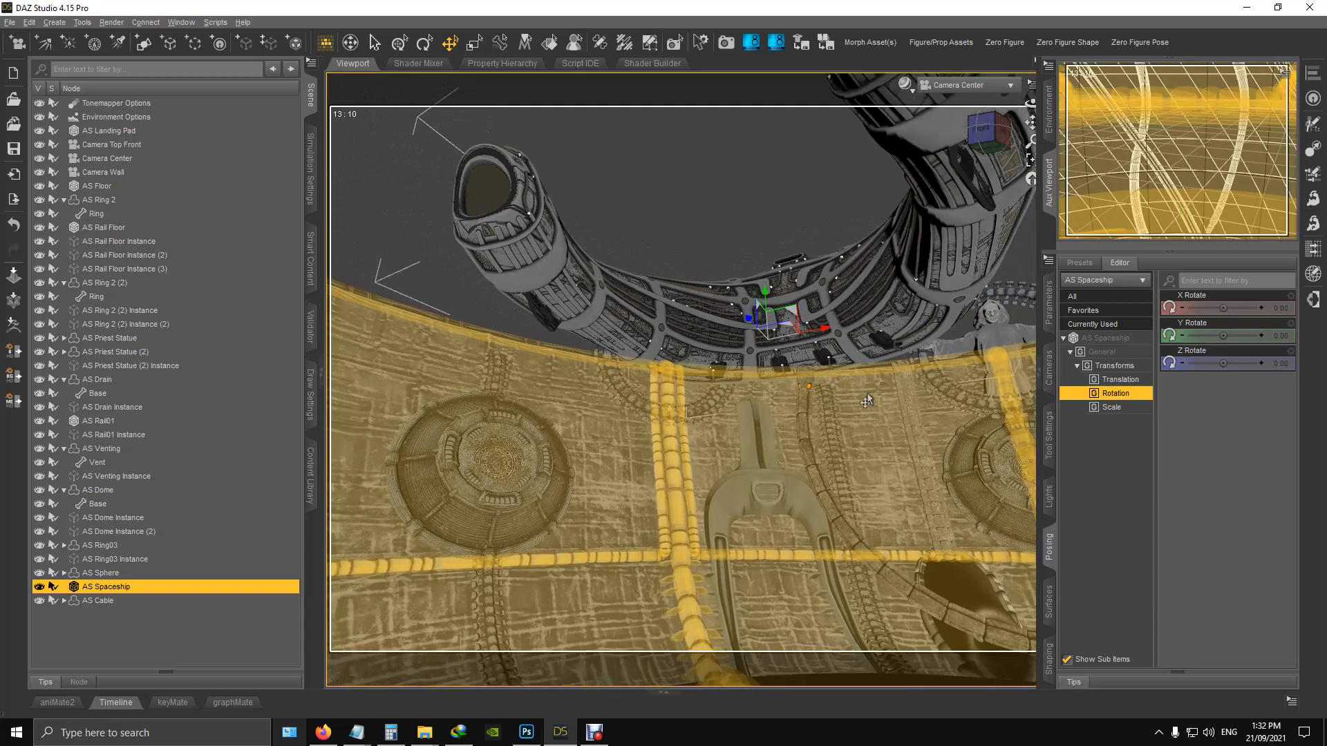
pyautogui.scroll(-5, 868, 391)
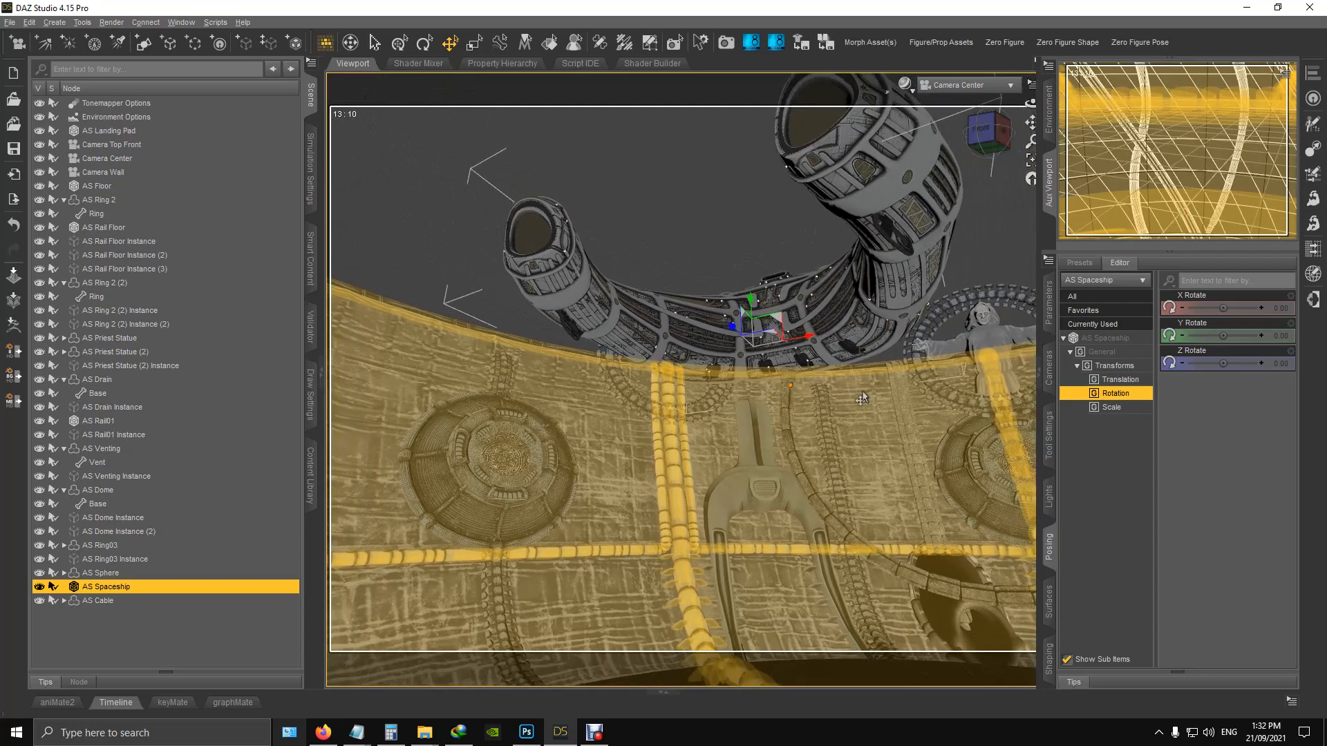
pyautogui.moveTo(984, 131)
pyautogui.mouseDown()
pyautogui.moveTo(985, 156)
pyautogui.moveTo(956, 170)
pyautogui.moveTo(925, 235)
pyautogui.moveTo(957, 156)
pyautogui.moveTo(1001, 135)
pyautogui.mouseUp()
pyautogui.scroll(-4, 773, 343)
pyautogui.scroll(-4, 772, 357)
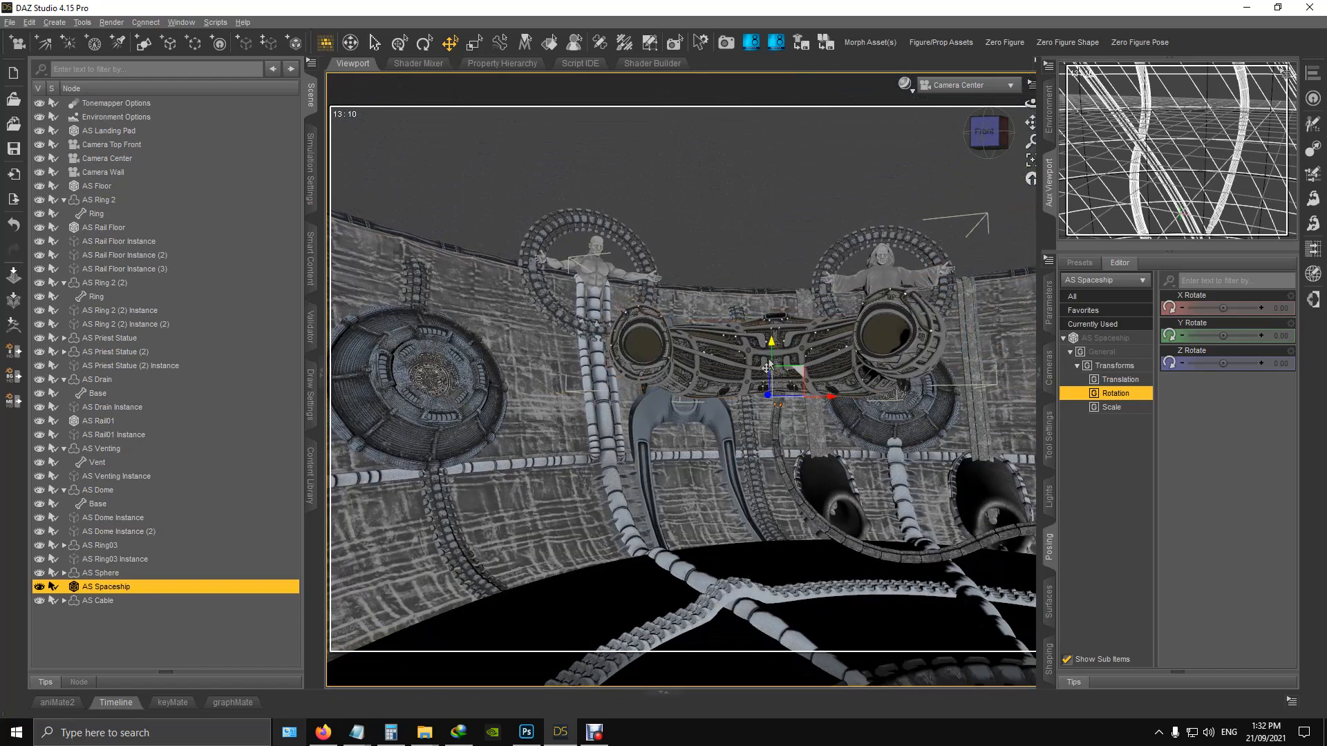
pyautogui.scroll(-3, 764, 399)
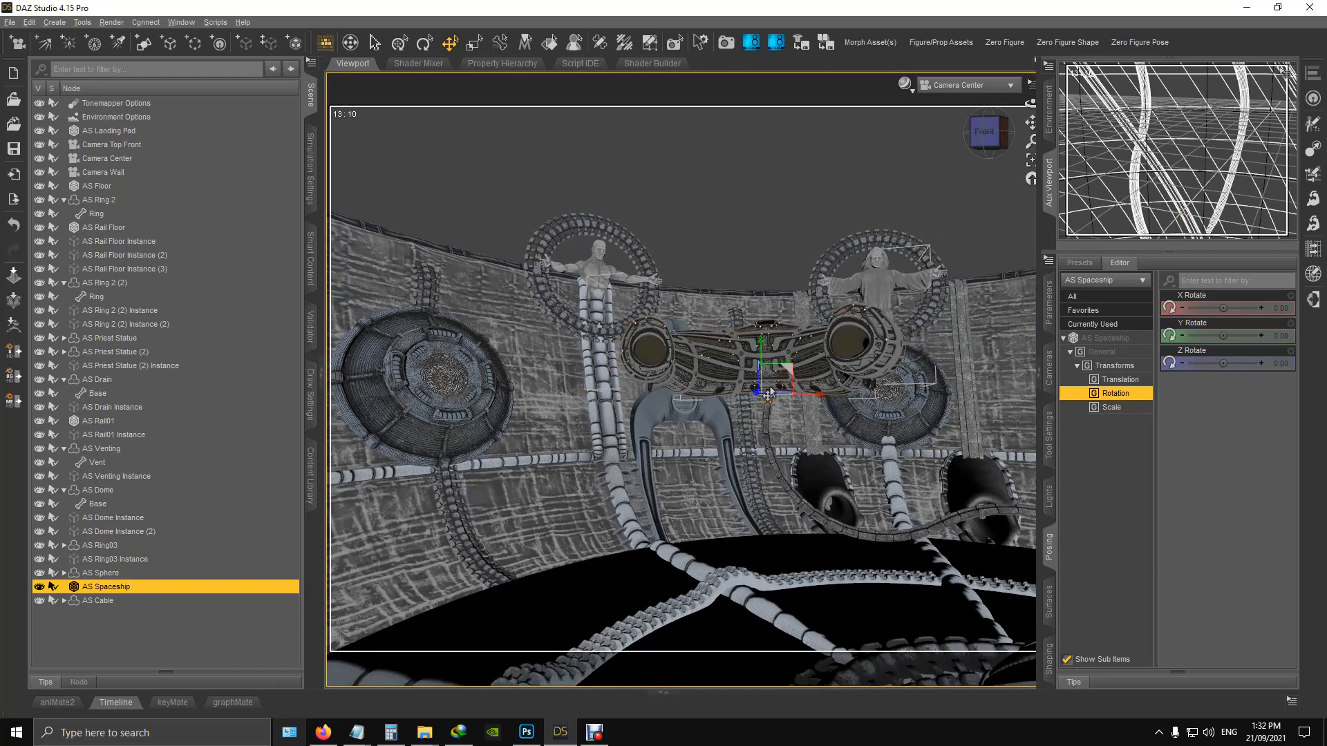
pyautogui.scroll(-3, 763, 395)
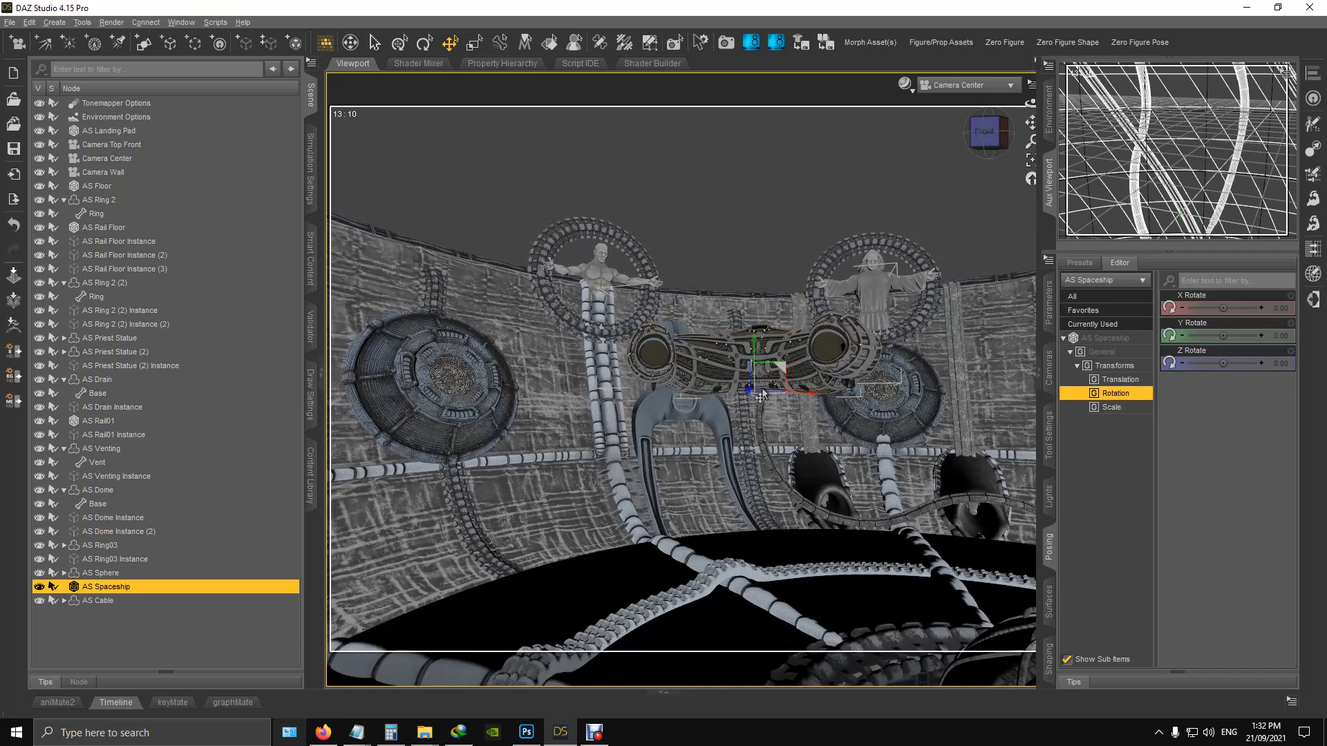
pyautogui.scroll(-3, 762, 395)
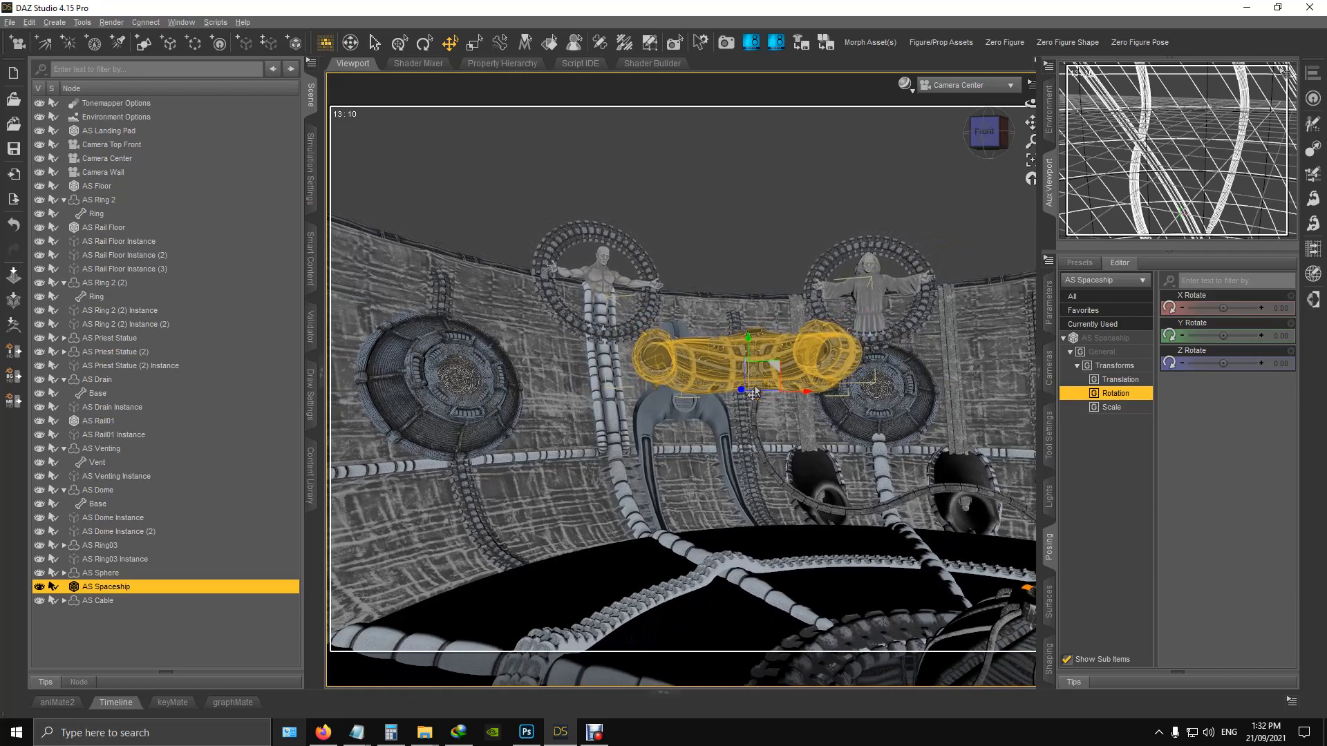
pyautogui.scroll(-3, 752, 407)
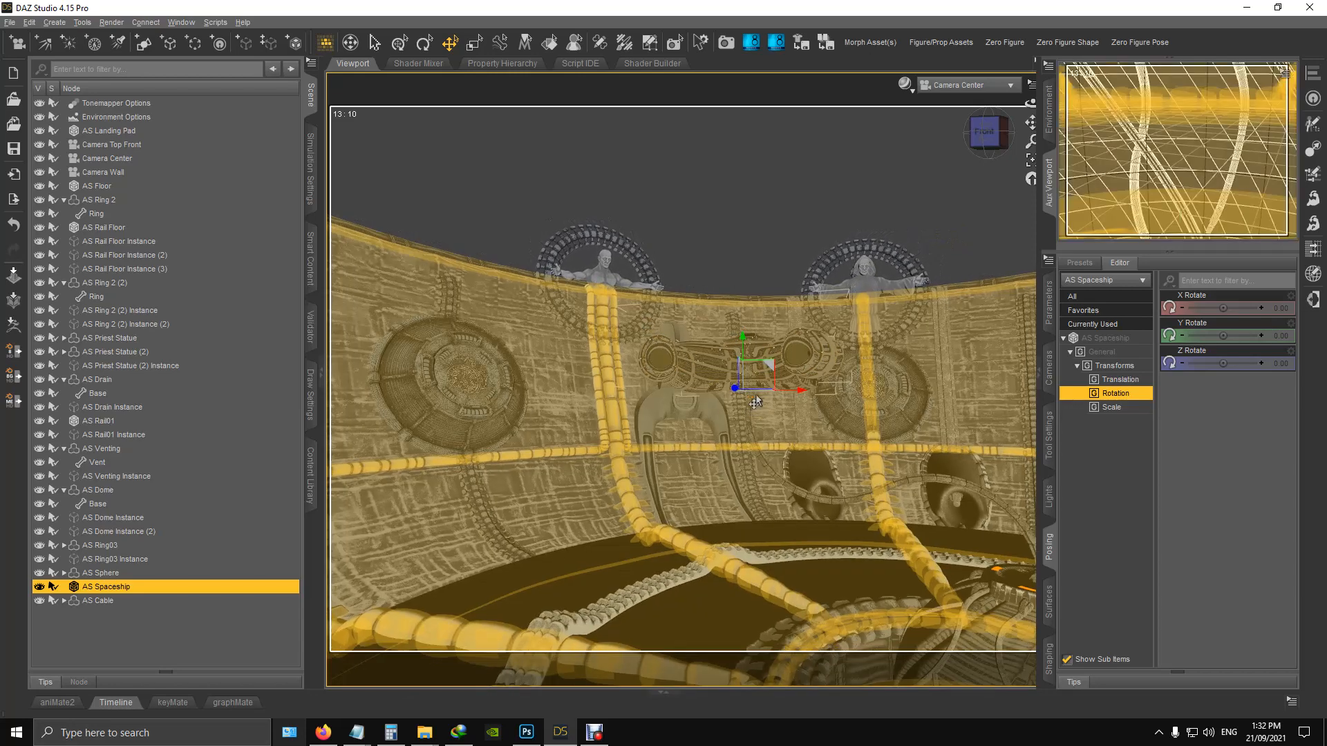
pyautogui.scroll(-1, 744, 389)
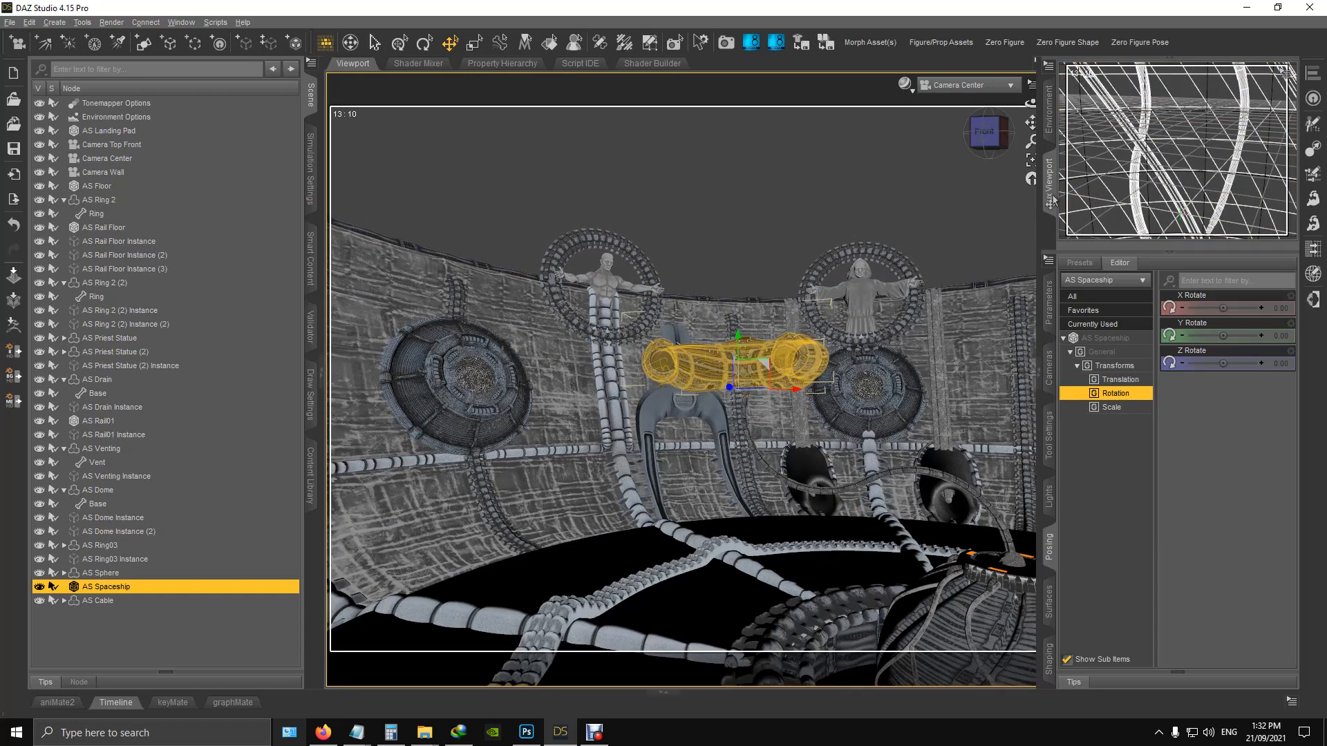
pyautogui.moveTo(1031, 121)
pyautogui.mouseDown()
pyautogui.moveTo(1048, 118)
pyautogui.moveTo(1017, 116)
pyautogui.moveTo(966, 80)
pyautogui.moveTo(1031, 108)
pyautogui.mouseUp()
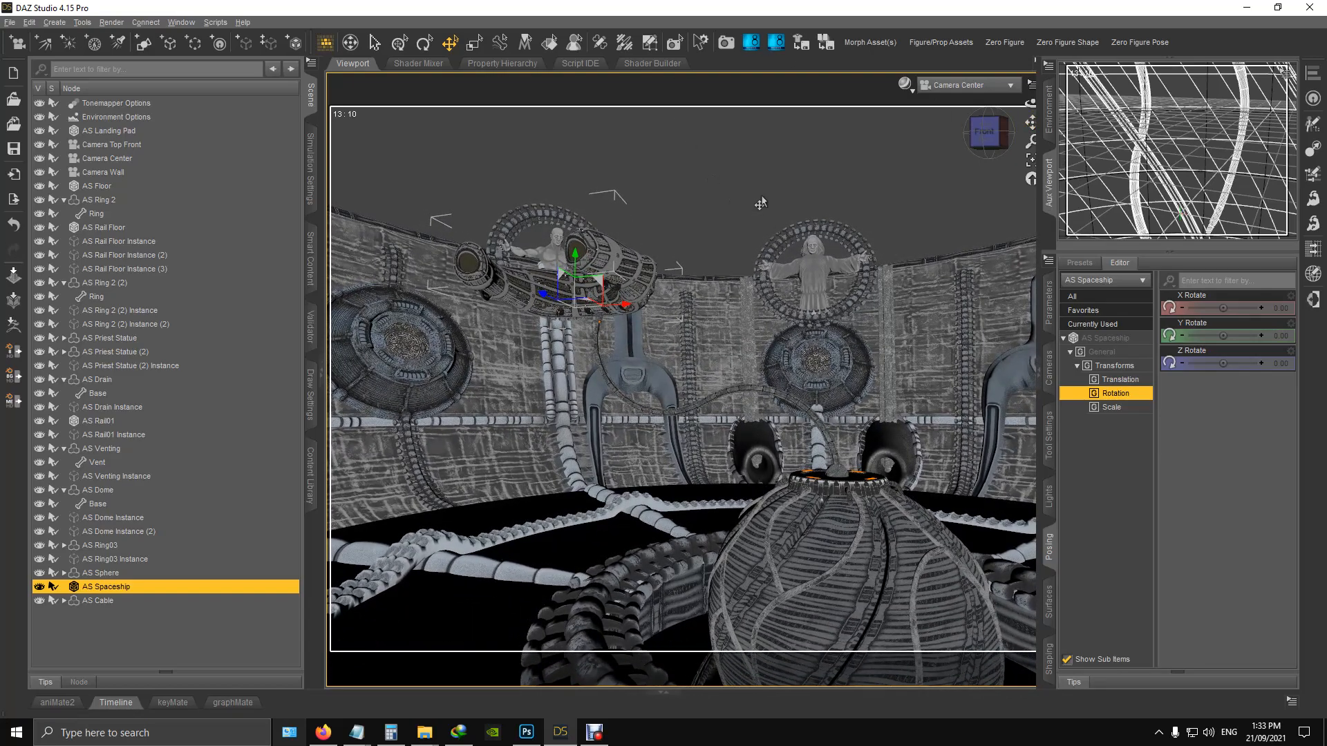
# Step: Switch the viewport to the Iray preview and view the rendered station around the spaceship and cable
pyautogui.click(911, 94)
pyautogui.click(926, 264)
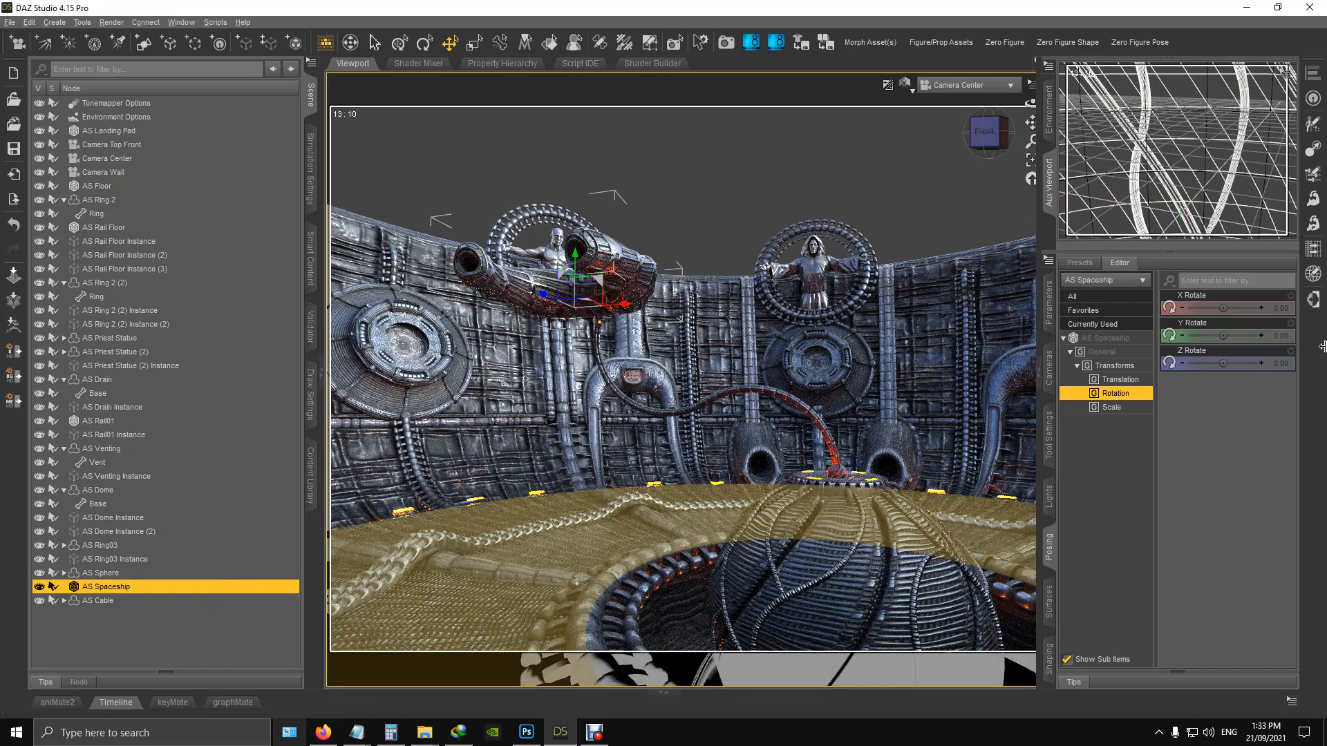
pyautogui.scroll(-2, 729, 398)
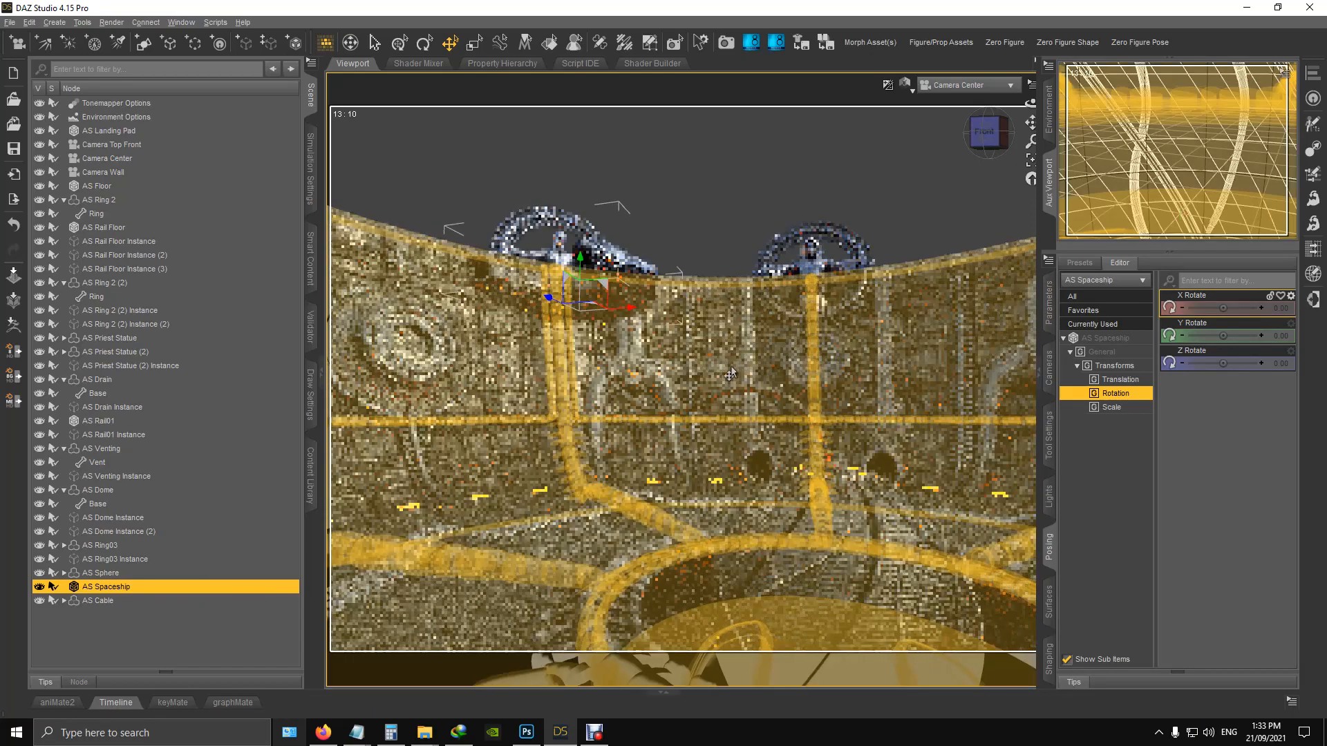
pyautogui.scroll(-3, 730, 351)
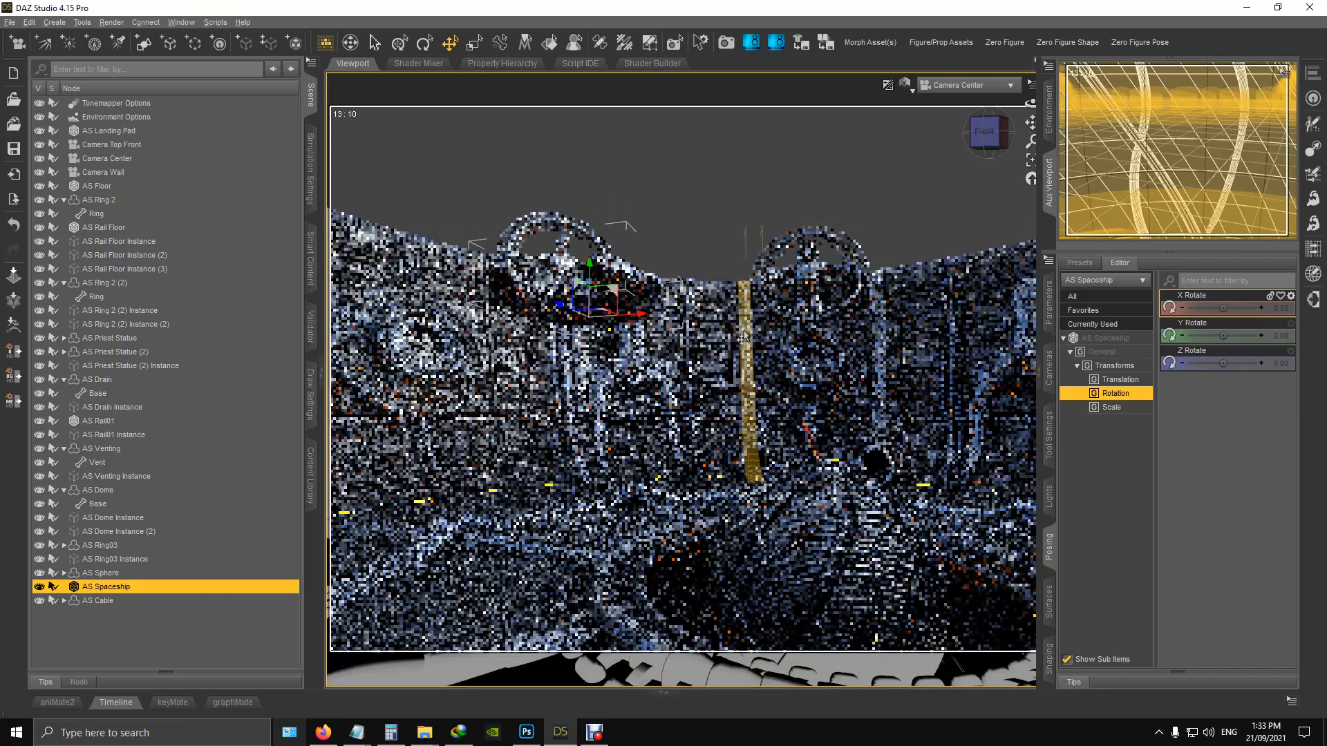
pyautogui.scroll(-3, 746, 329)
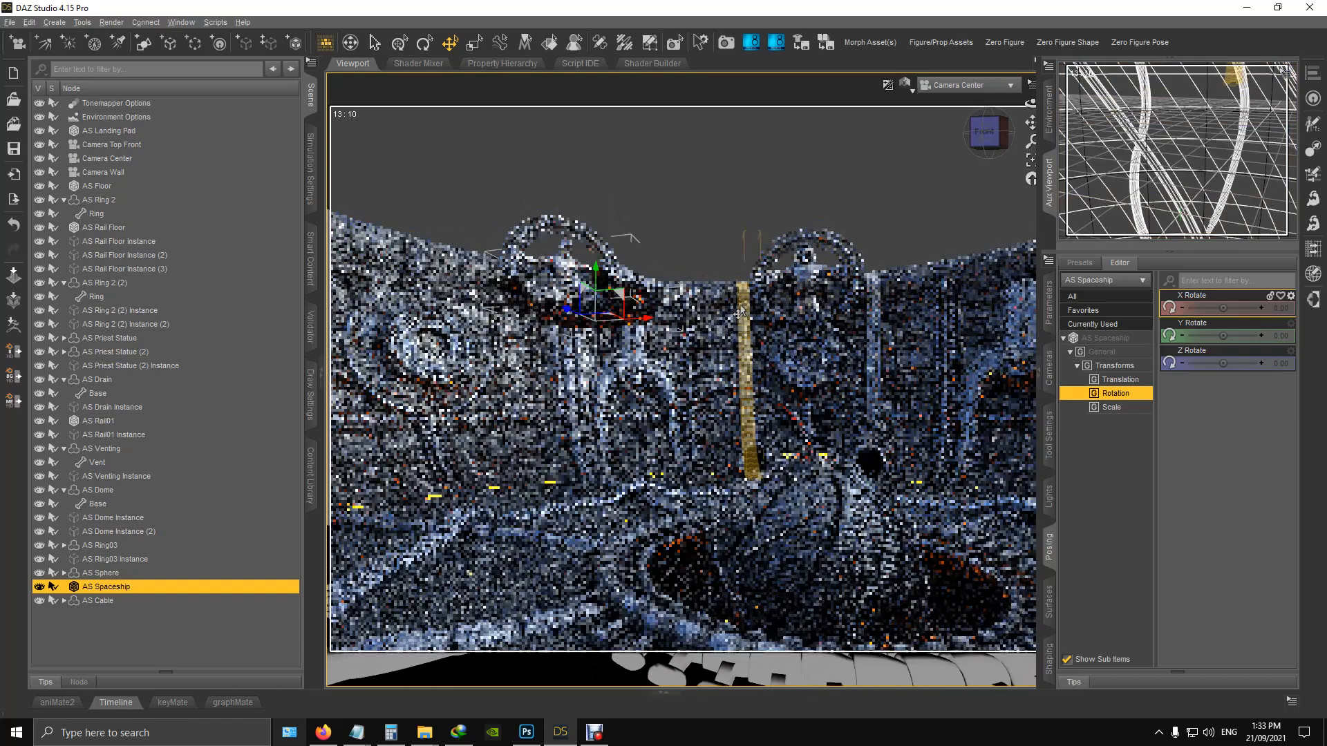
# Step: Apply the AS Sphere Glow material to the sphere at the center of the station
pyautogui.scroll(-3, 735, 298)
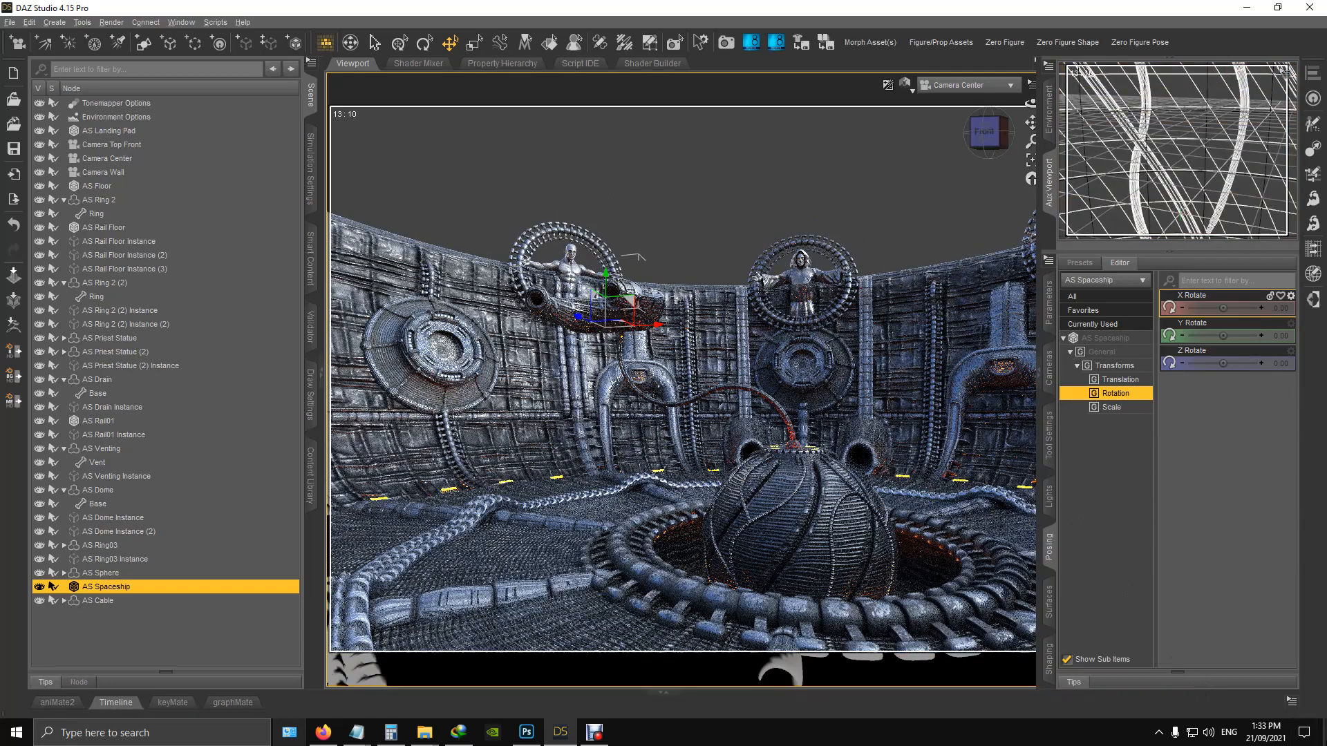
pyautogui.click(789, 540)
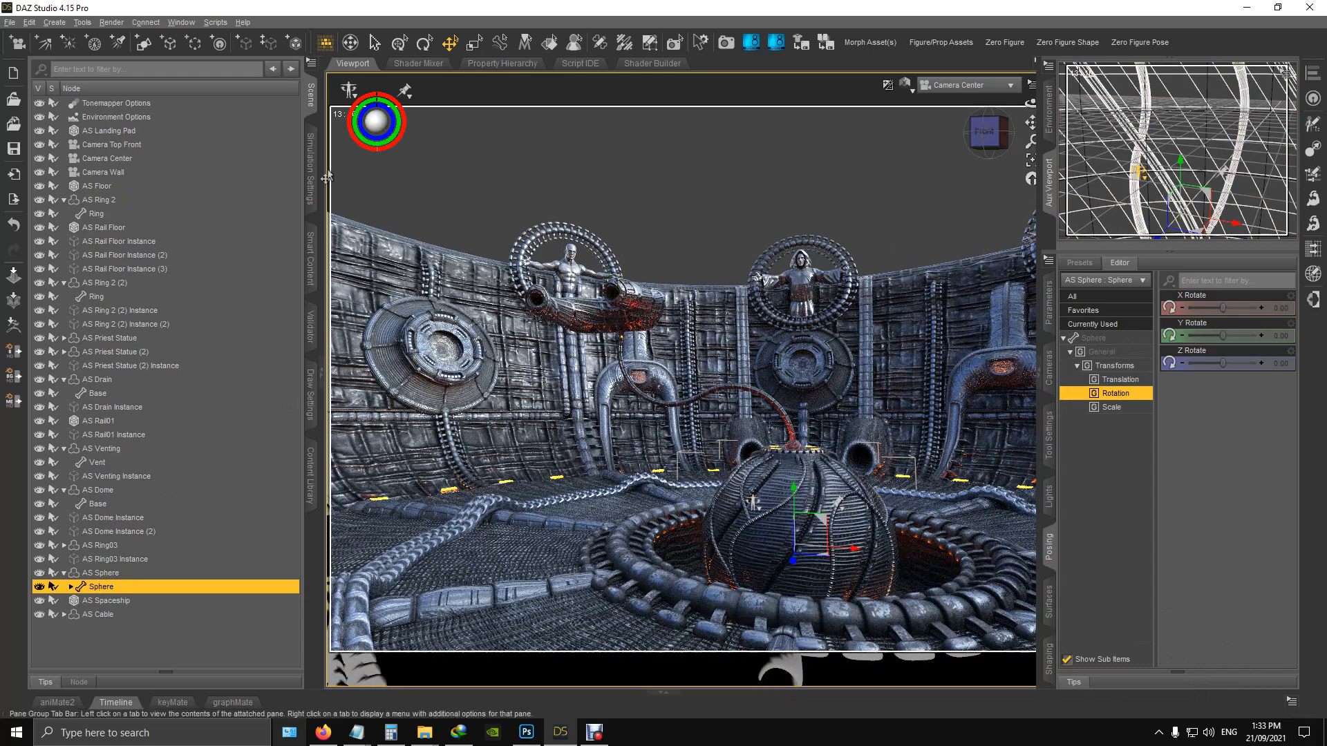
pyautogui.click(310, 479)
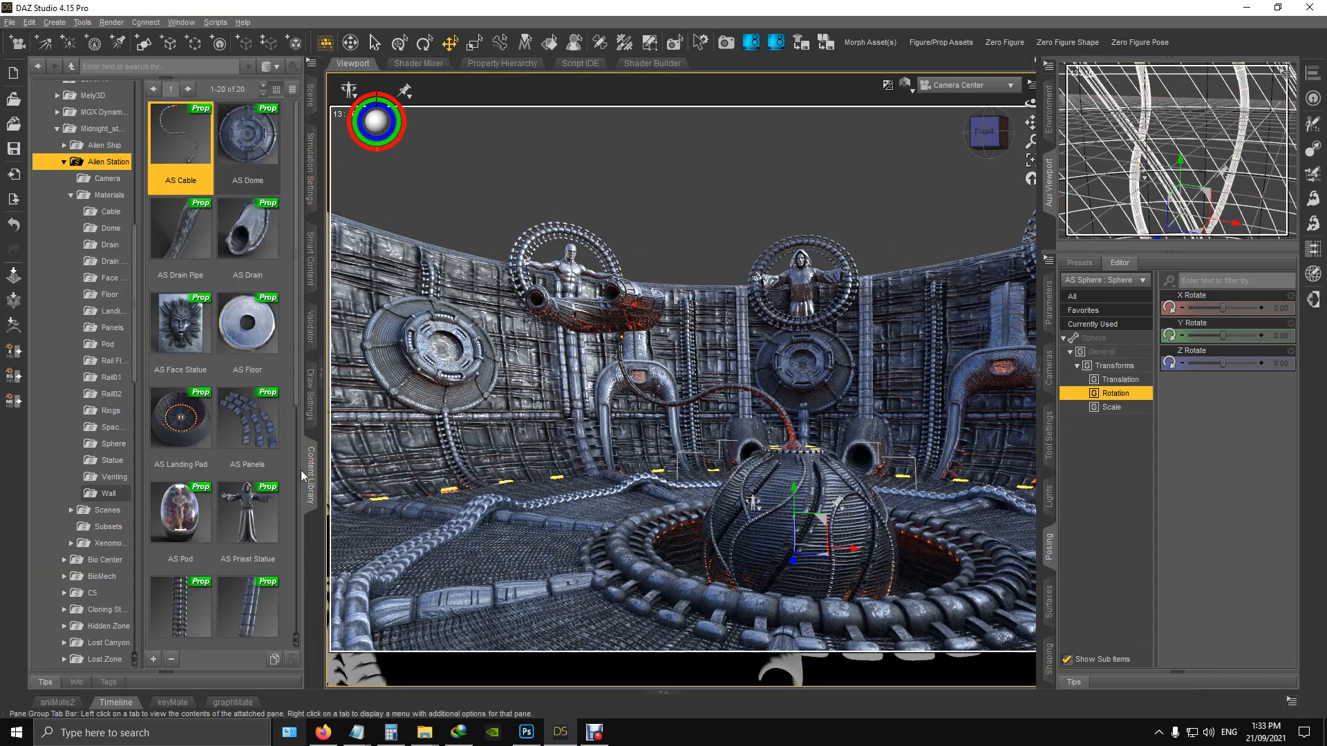
pyautogui.click(114, 445)
pyautogui.click(251, 143)
pyautogui.doubleClick(251, 142)
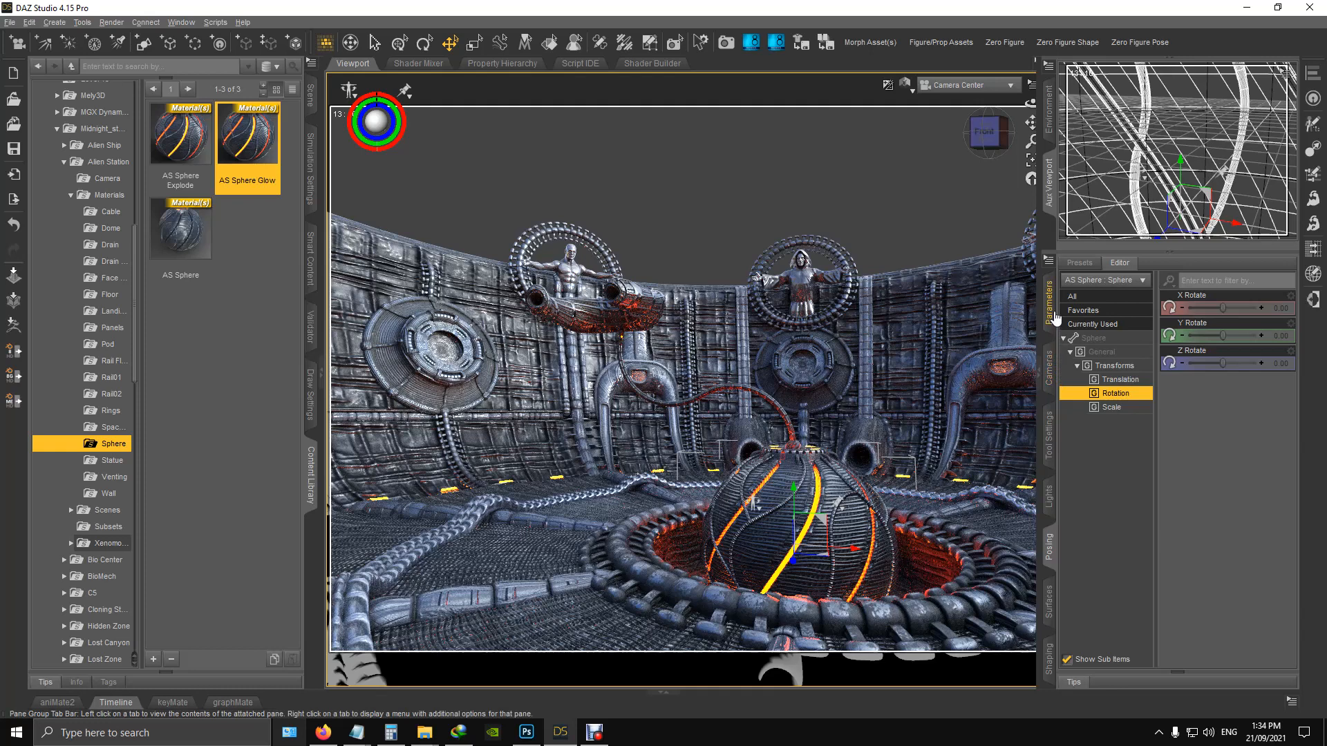
# Step: Expand the screens around AS Sphere by setting Screen Expand to 100%
pyautogui.click(1113, 365)
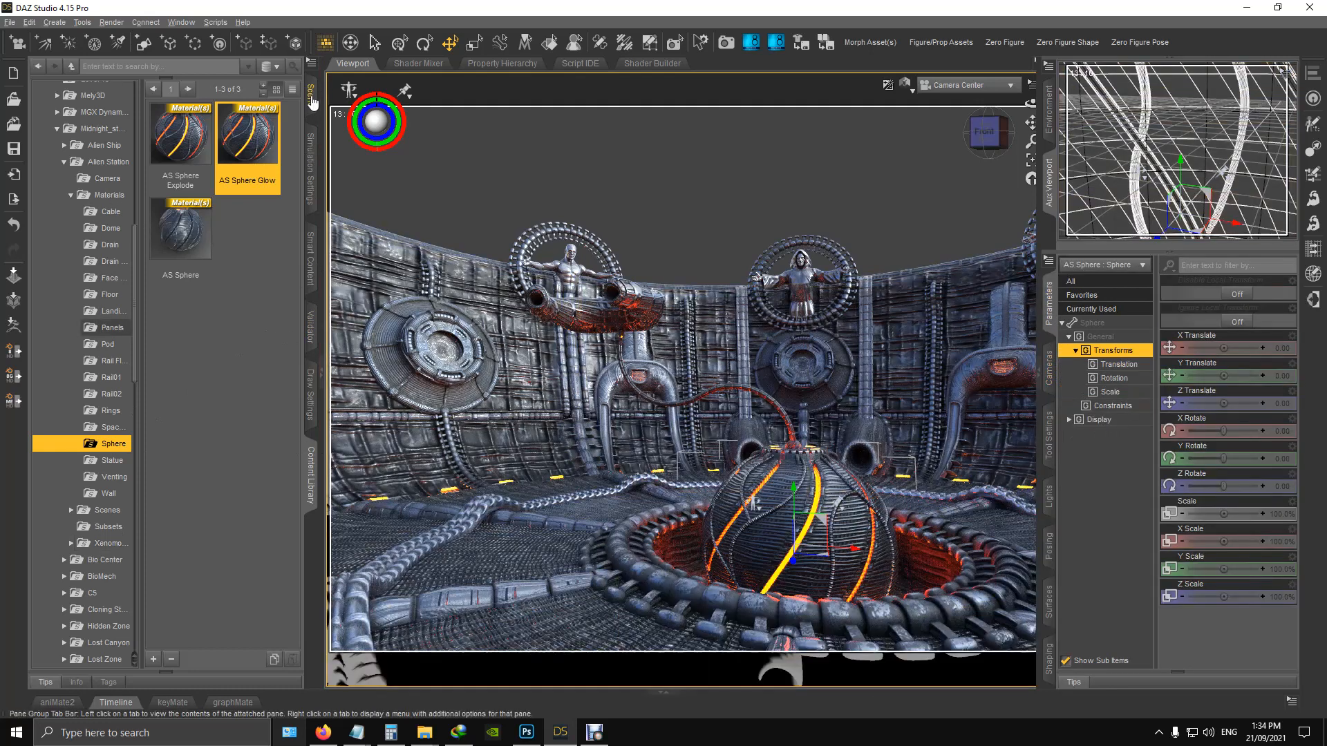
pyautogui.click(311, 95)
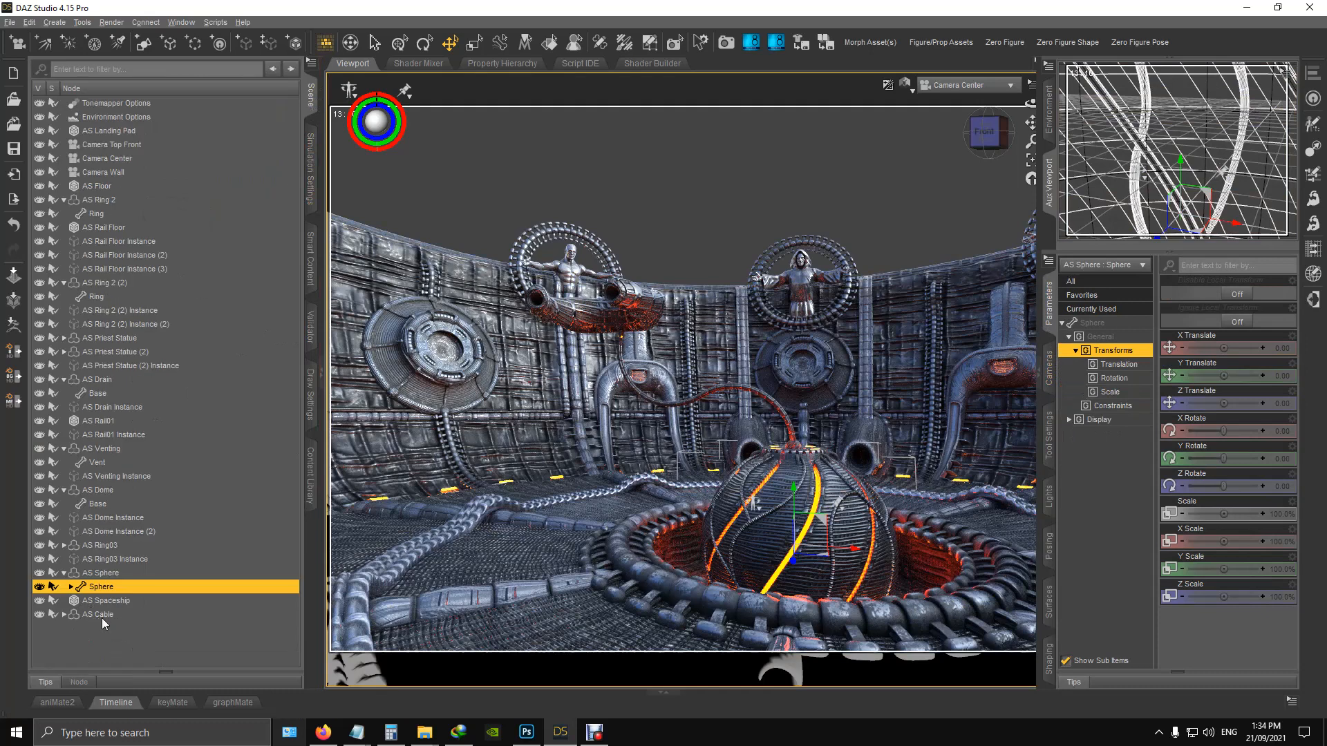
pyautogui.click(101, 572)
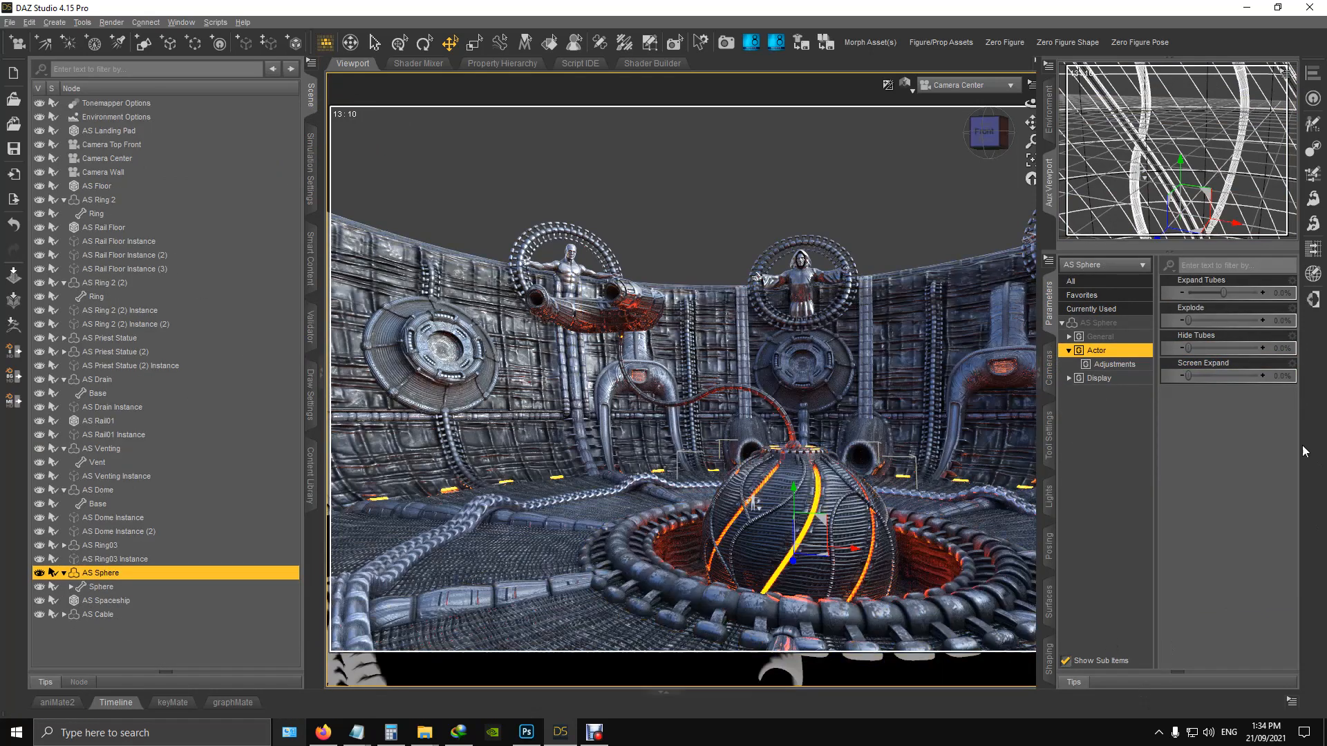
pyautogui.moveTo(1200, 378); pyautogui.dragTo(1271, 382)
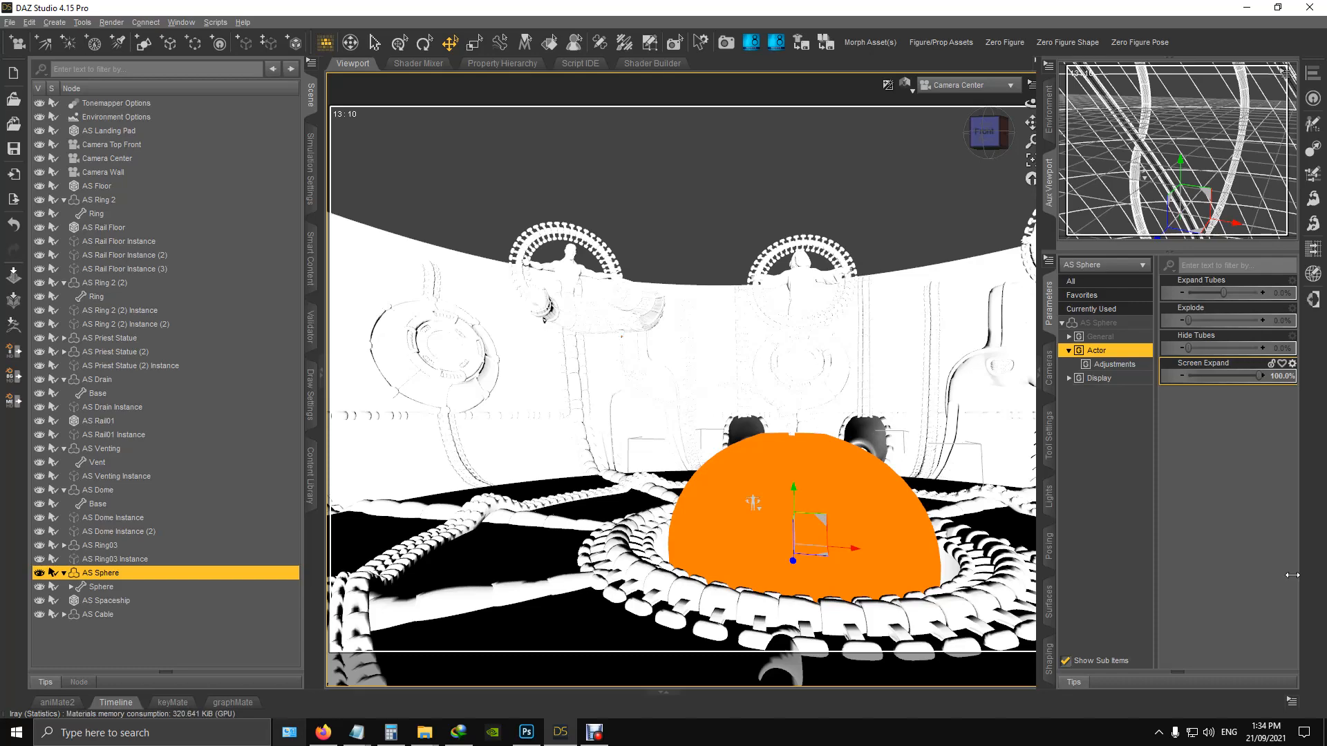
pyautogui.click(927, 121)
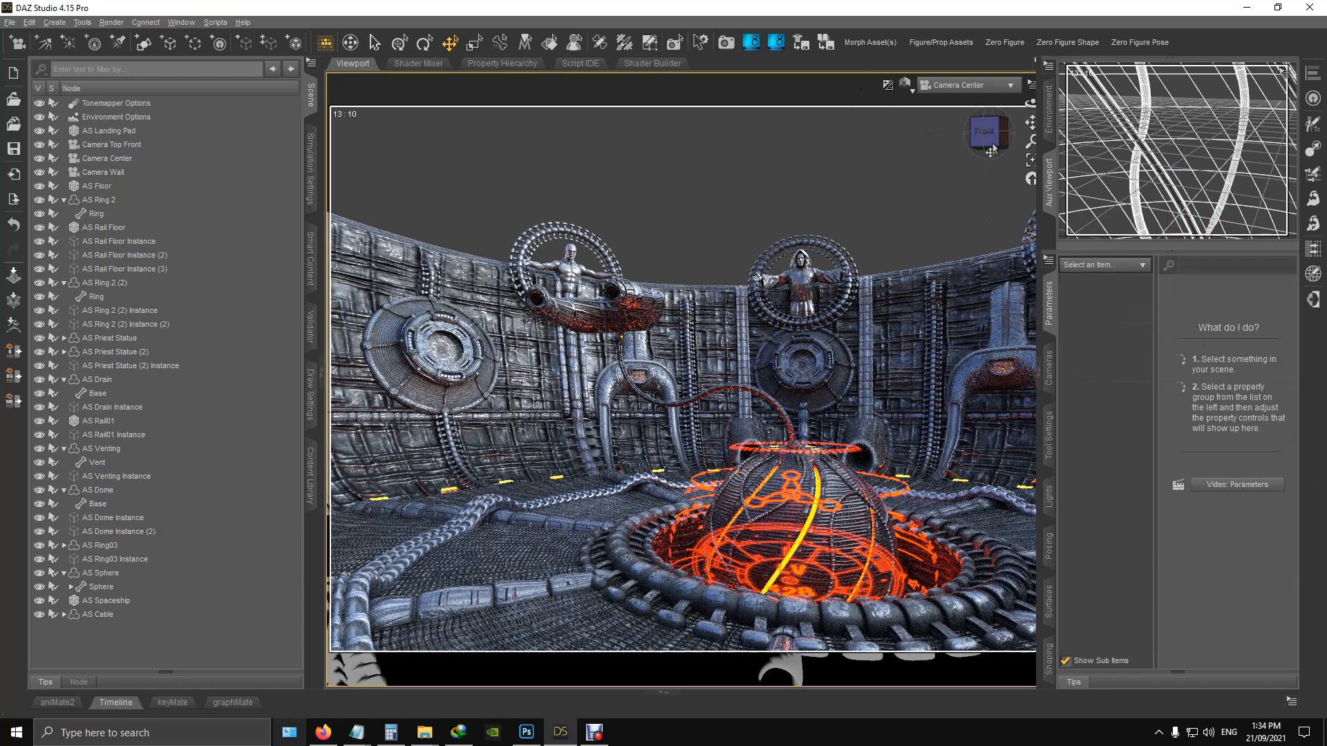
pyautogui.moveTo(996, 140); pyautogui.dragTo(961, 140)
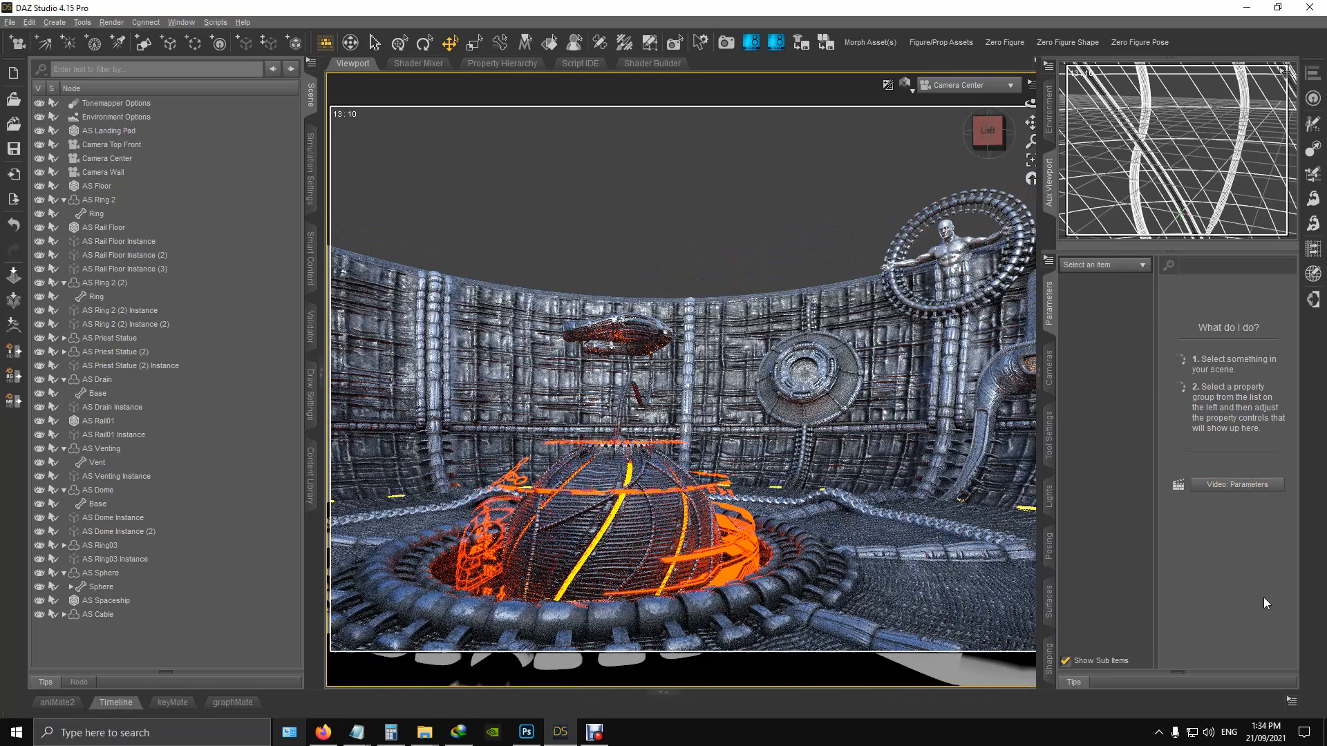
pyautogui.moveTo(989, 134); pyautogui.dragTo(1006, 136)
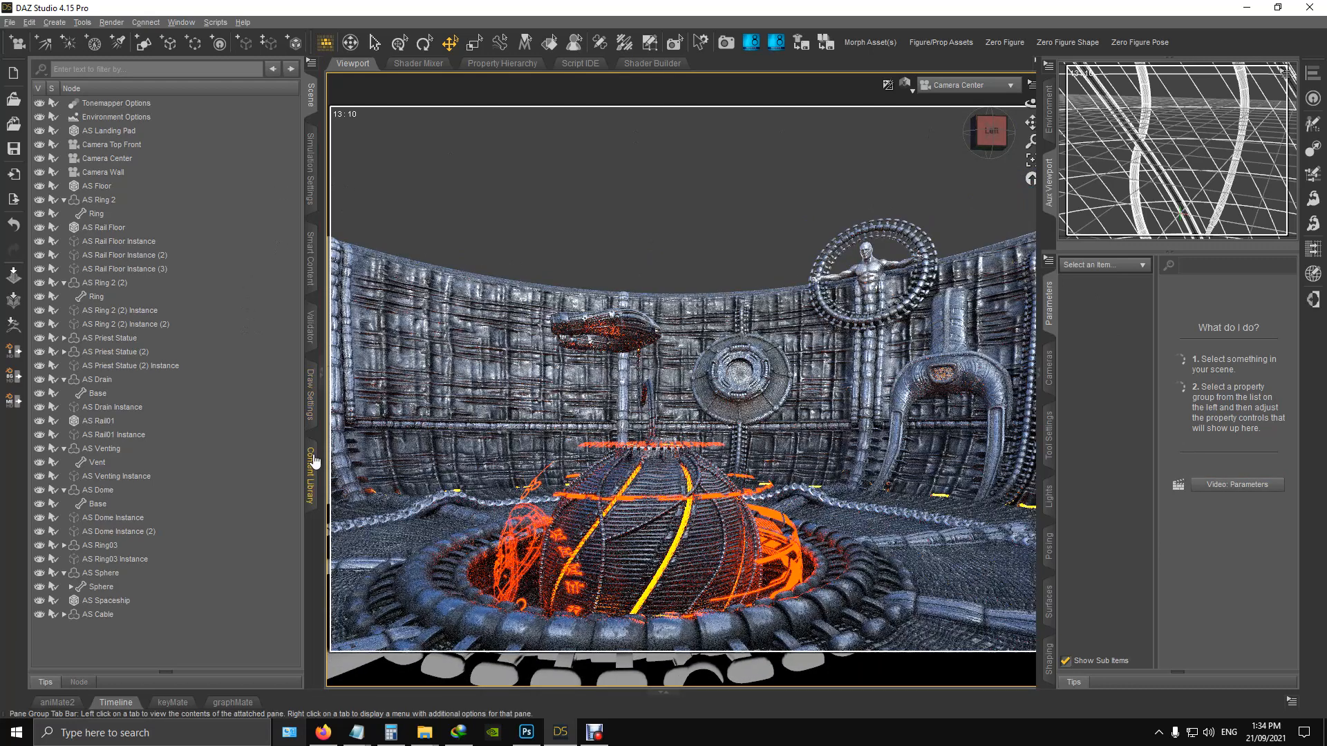
# Step: Load the AS Wall prop from the Alien Station content to extend the station's wall upward
pyautogui.click(312, 463)
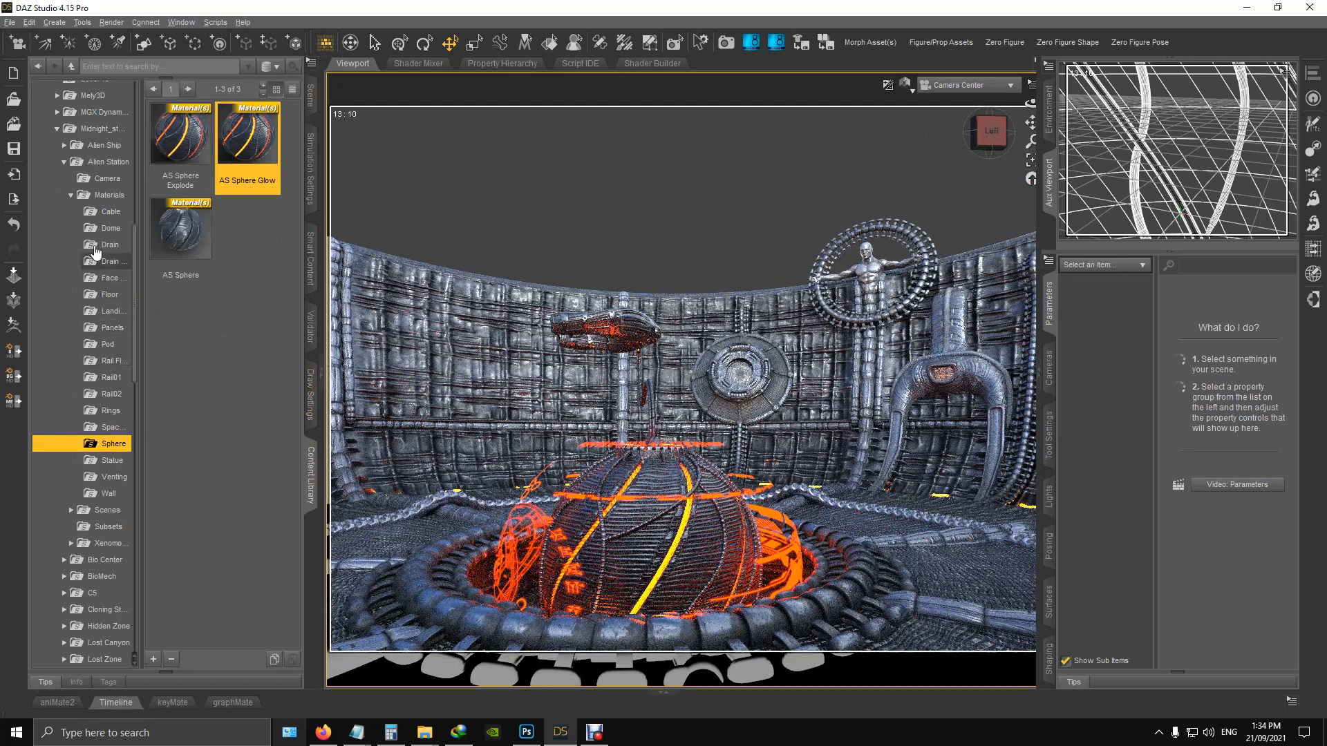
pyautogui.click(111, 166)
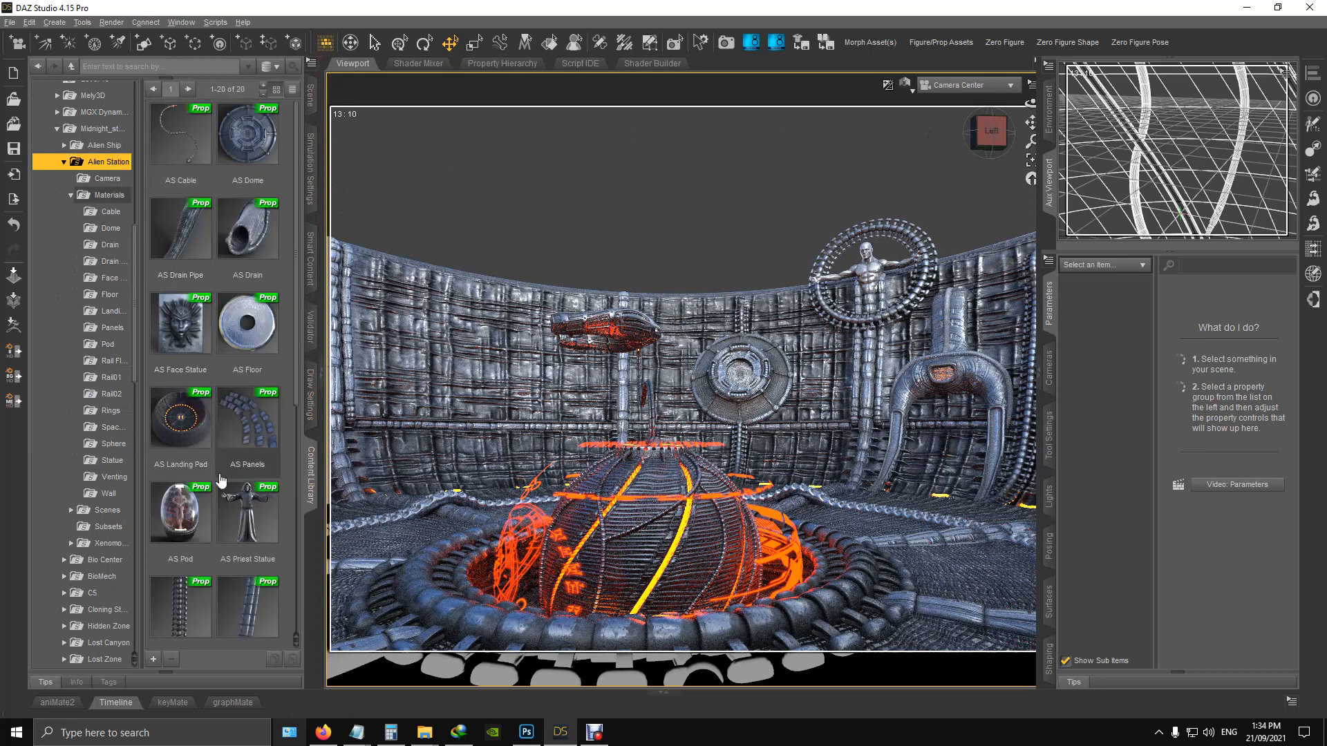
pyautogui.scroll(-5, 255, 519)
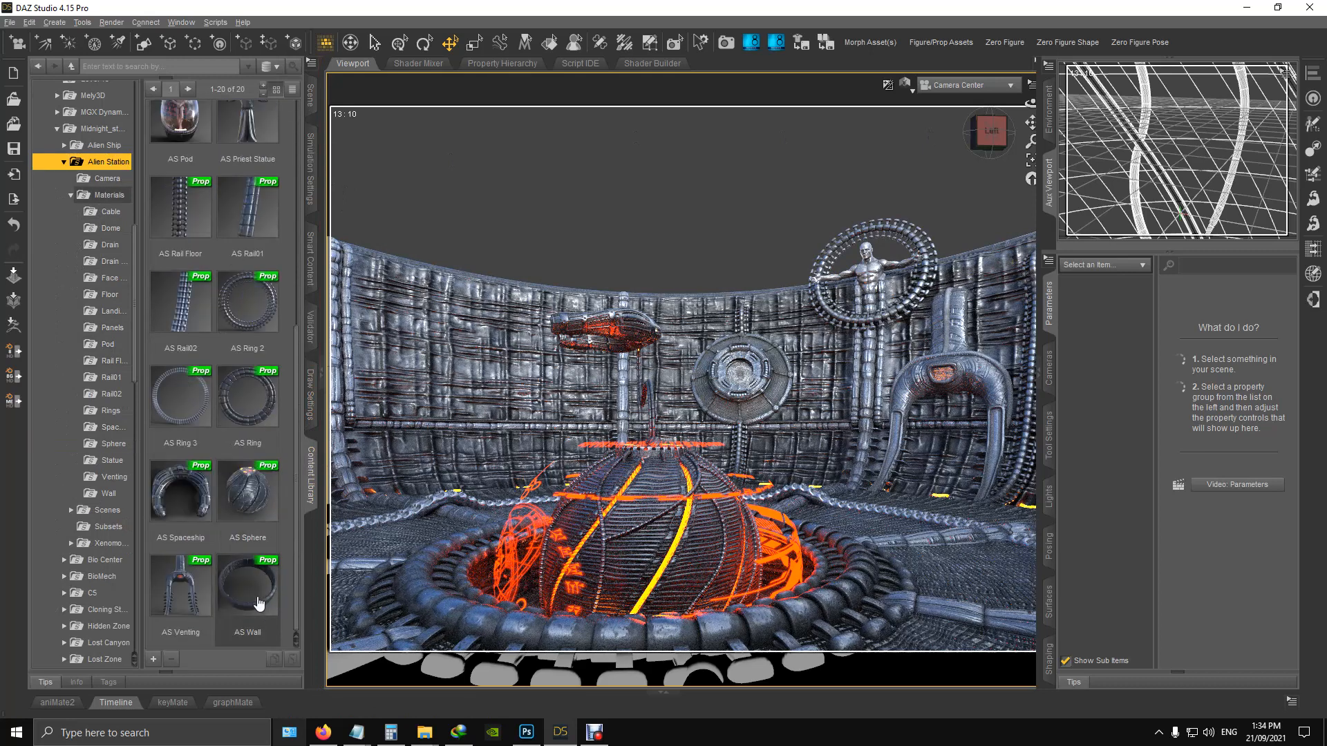
pyautogui.moveTo(258, 603)
pyautogui.doubleClick(257, 600)
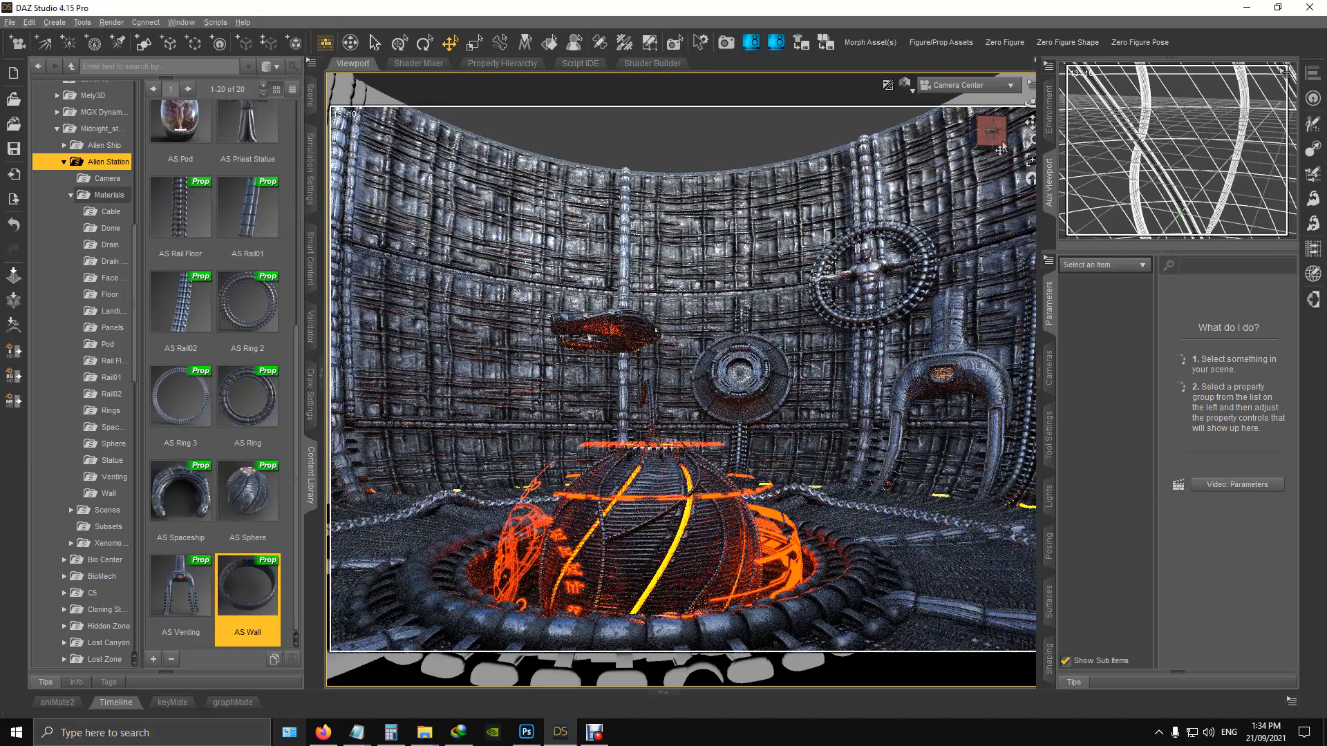
pyautogui.moveTo(991, 133); pyautogui.dragTo(998, 134)
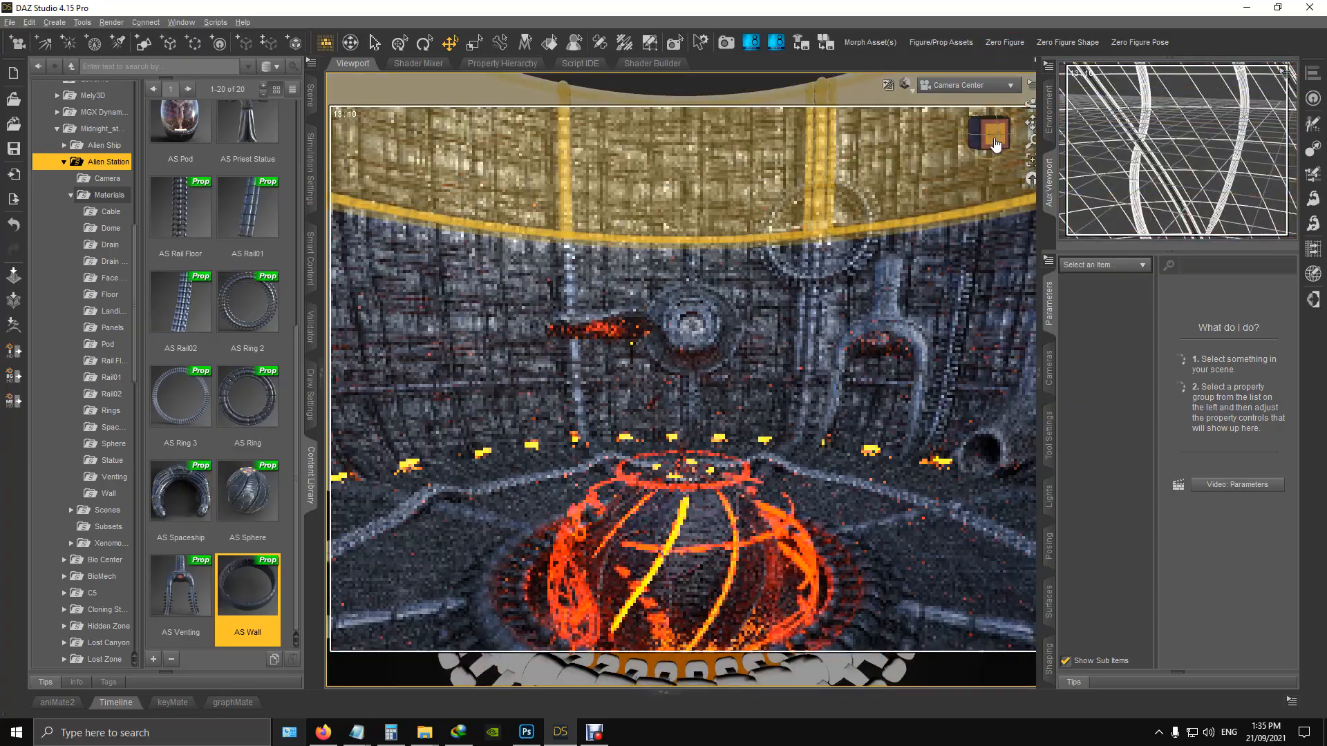
pyautogui.moveTo(995, 143); pyautogui.dragTo(1010, 181)
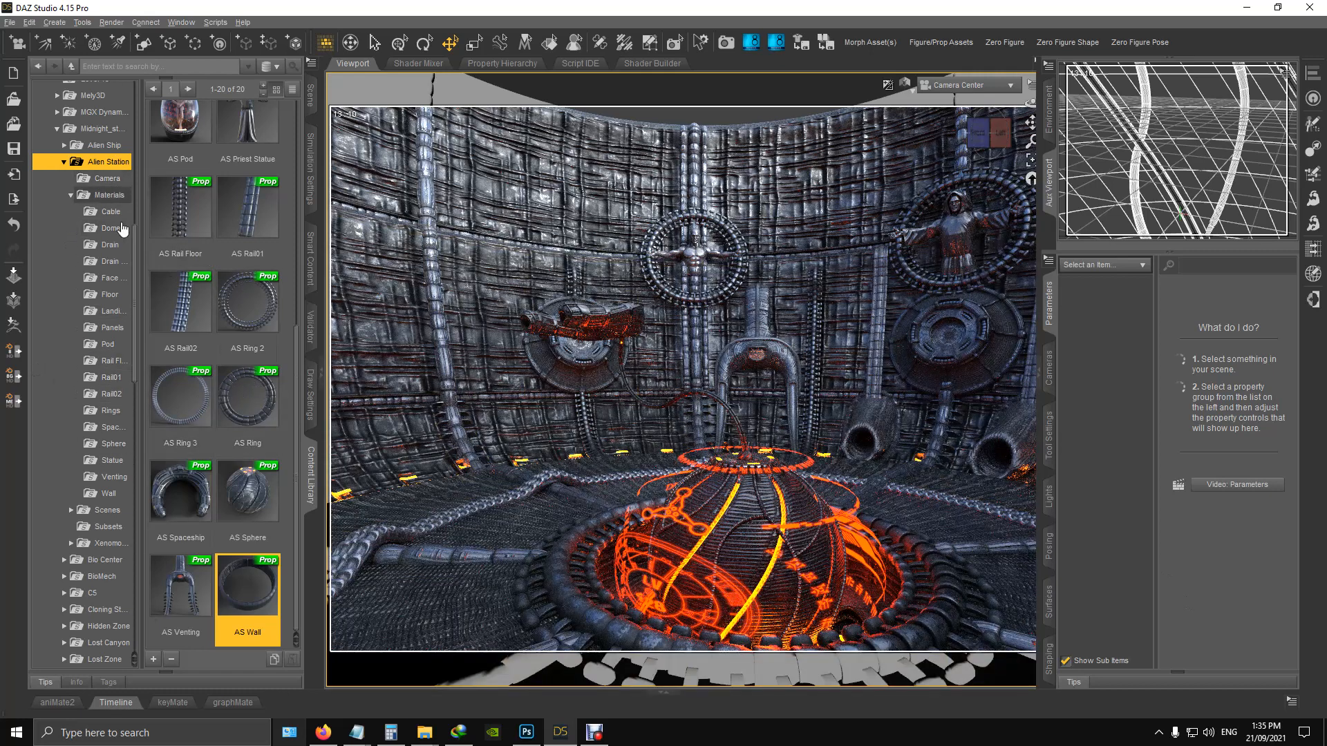
# Step: Load the AS Clone Sphere X 8 Roof subset from the Alien Station content into the scene
pyautogui.click(90, 195)
pyautogui.click(70, 195)
pyautogui.click(105, 228)
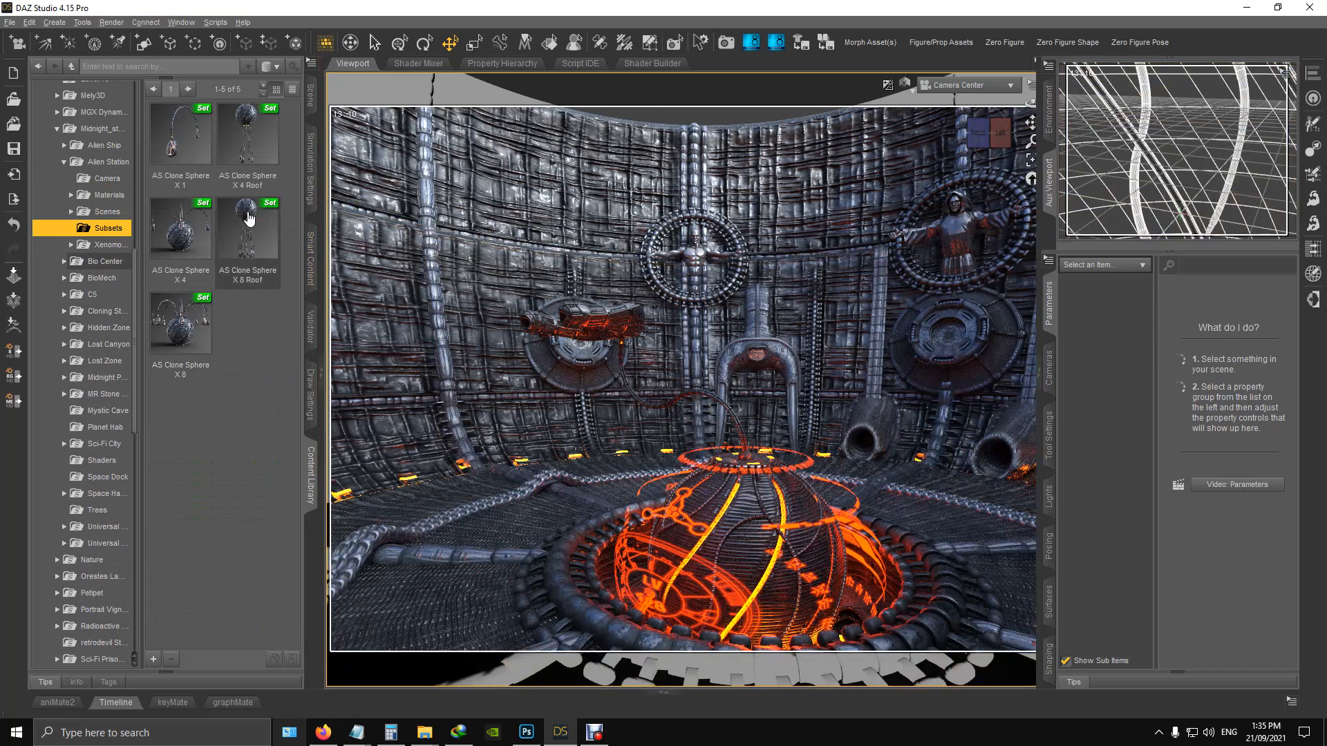
pyautogui.click(247, 223)
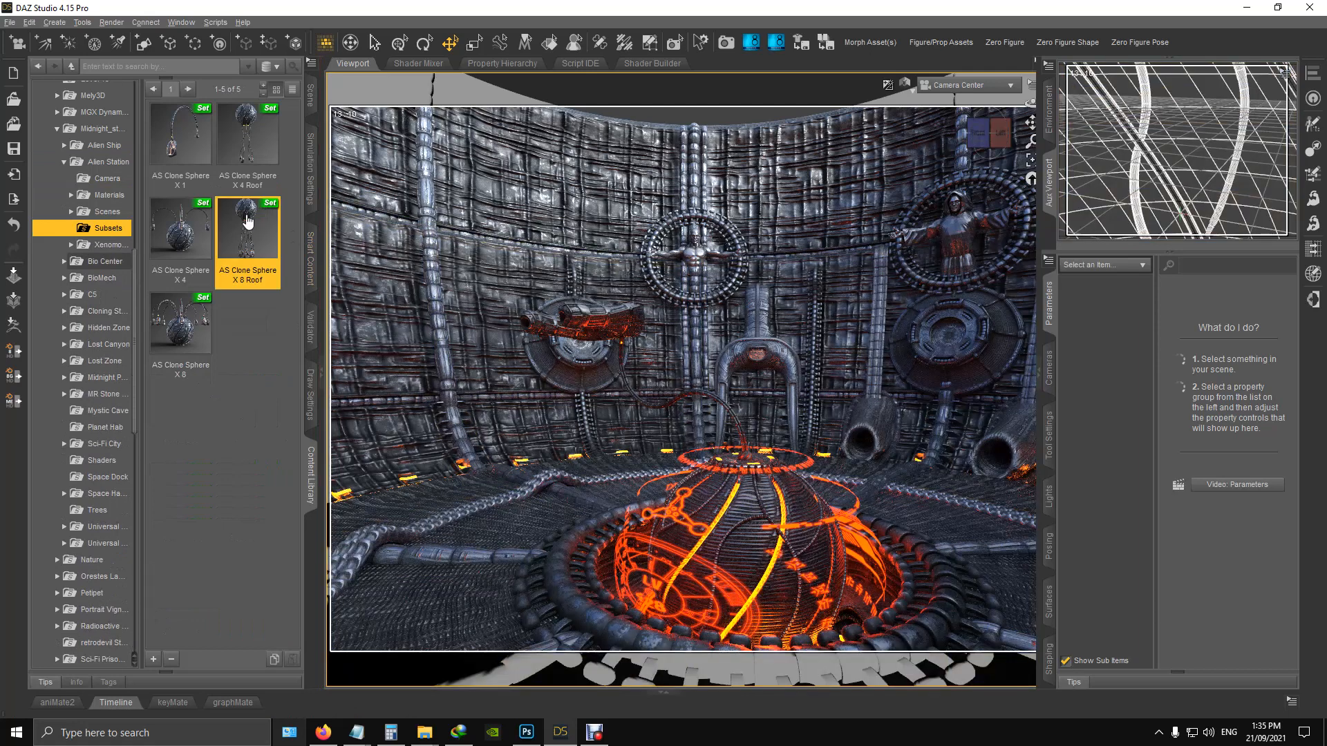
pyautogui.doubleClick(250, 226)
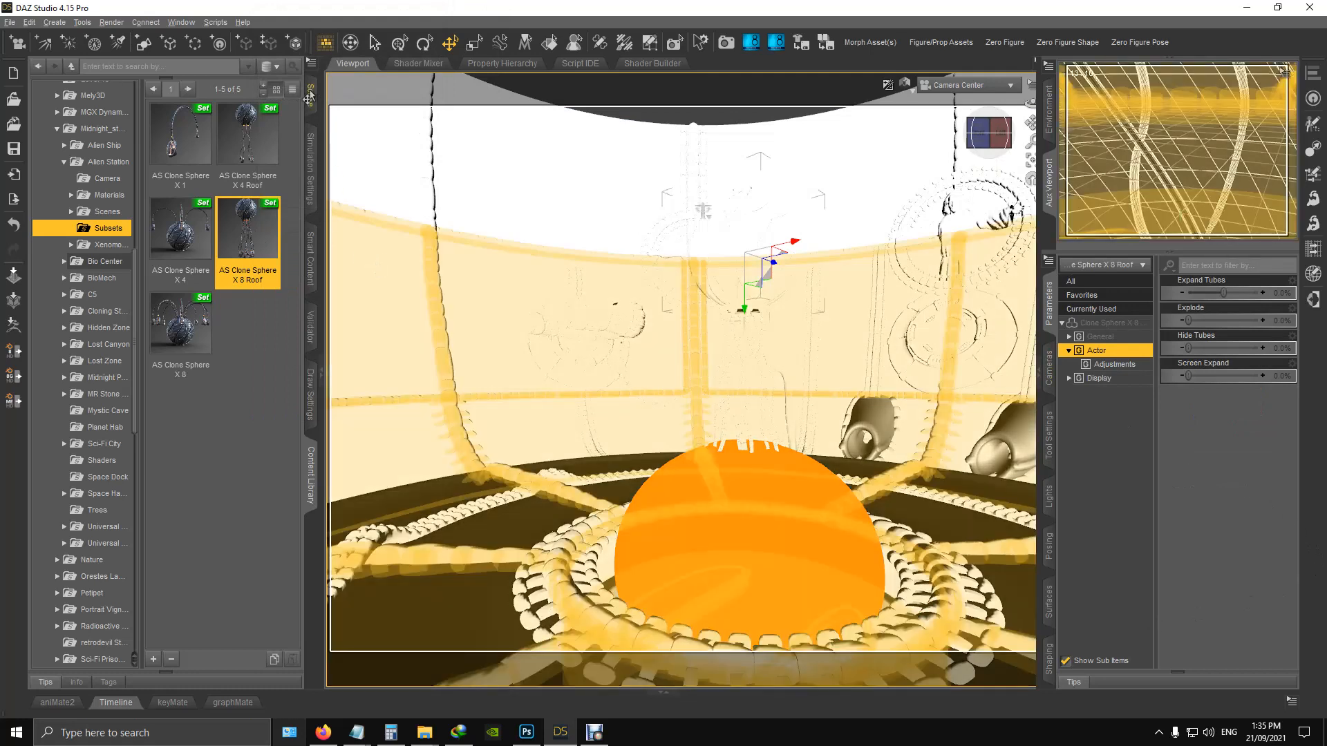
pyautogui.click(310, 95)
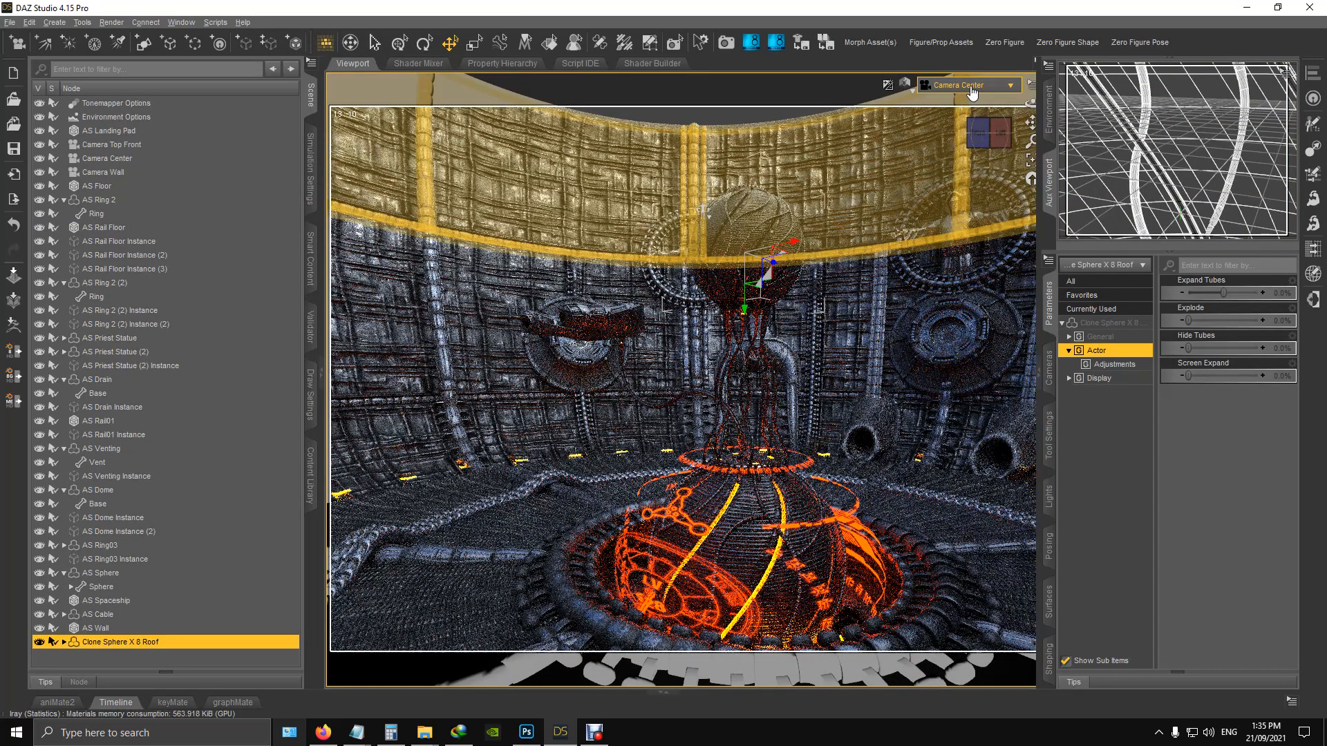
# Step: Change the viewport's draw style from the Iray preview to Texture Shaded
pyautogui.click(973, 92)
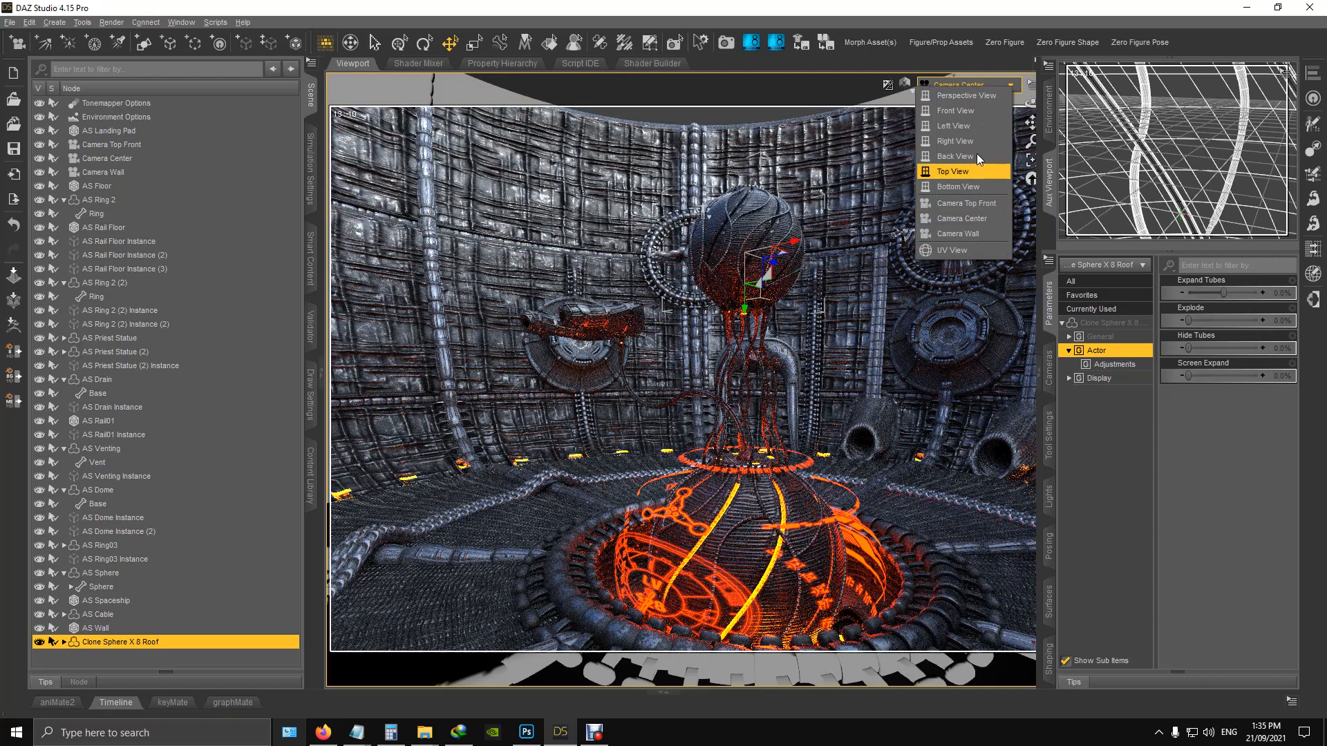
pyautogui.click(850, 9)
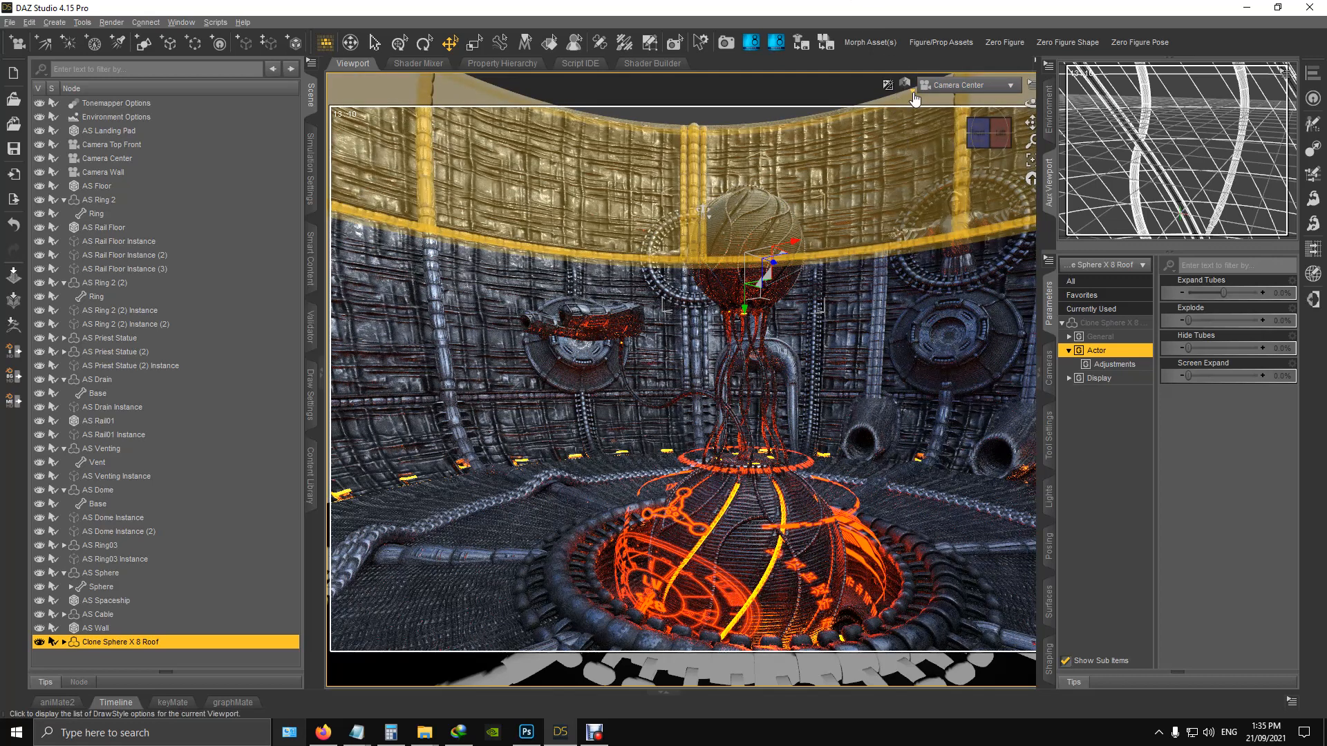
pyautogui.click(912, 94)
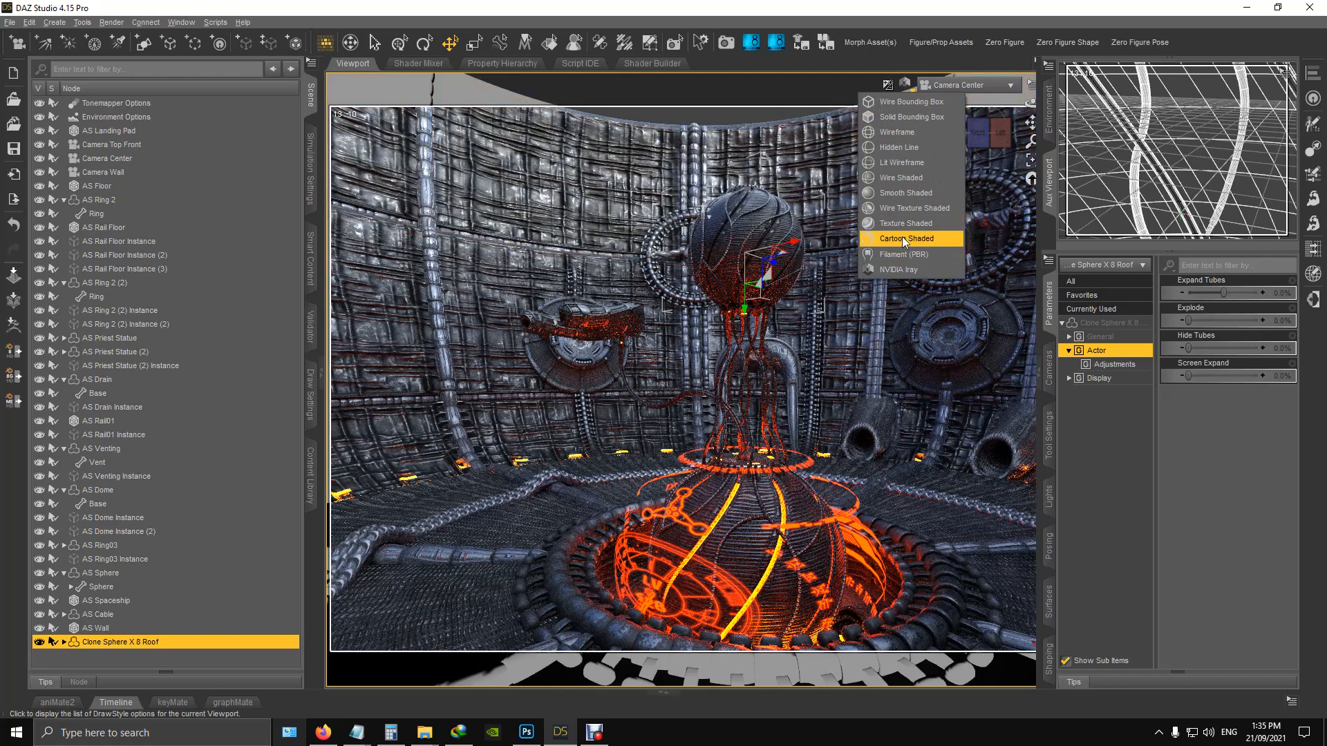
pyautogui.click(904, 223)
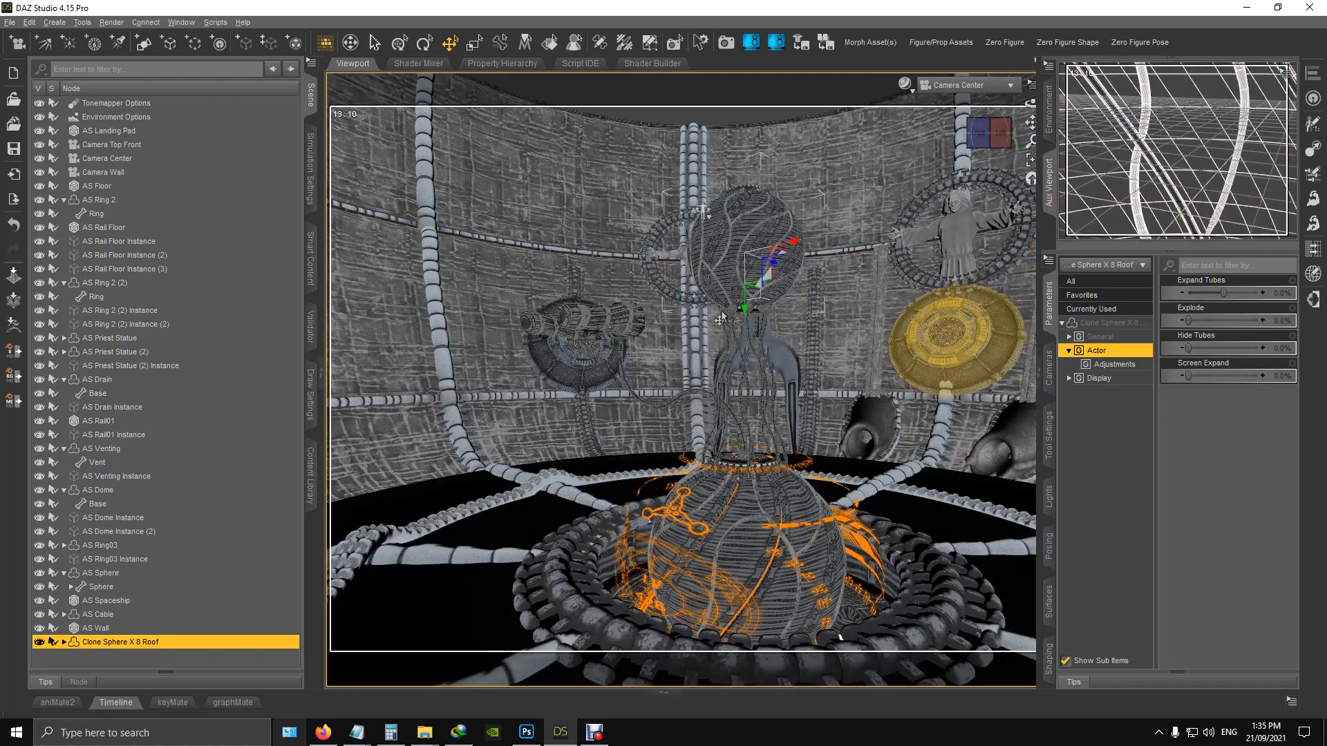
# Step: Raise Clone Sphere X 8 Roof and move it away from the central sphere toward the station wall, adjusting its height
pyautogui.moveTo(743, 308); pyautogui.dragTo(776, 226)
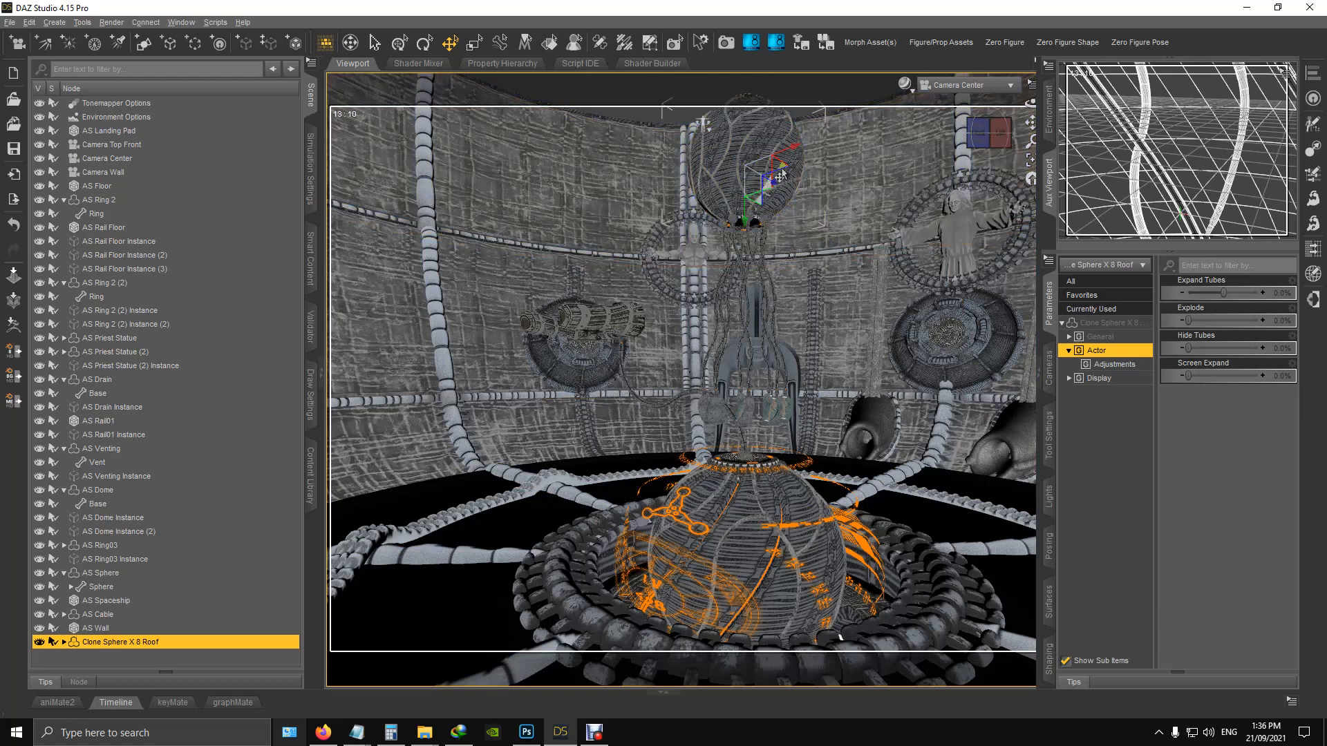
pyautogui.moveTo(777, 176); pyautogui.dragTo(514, 158)
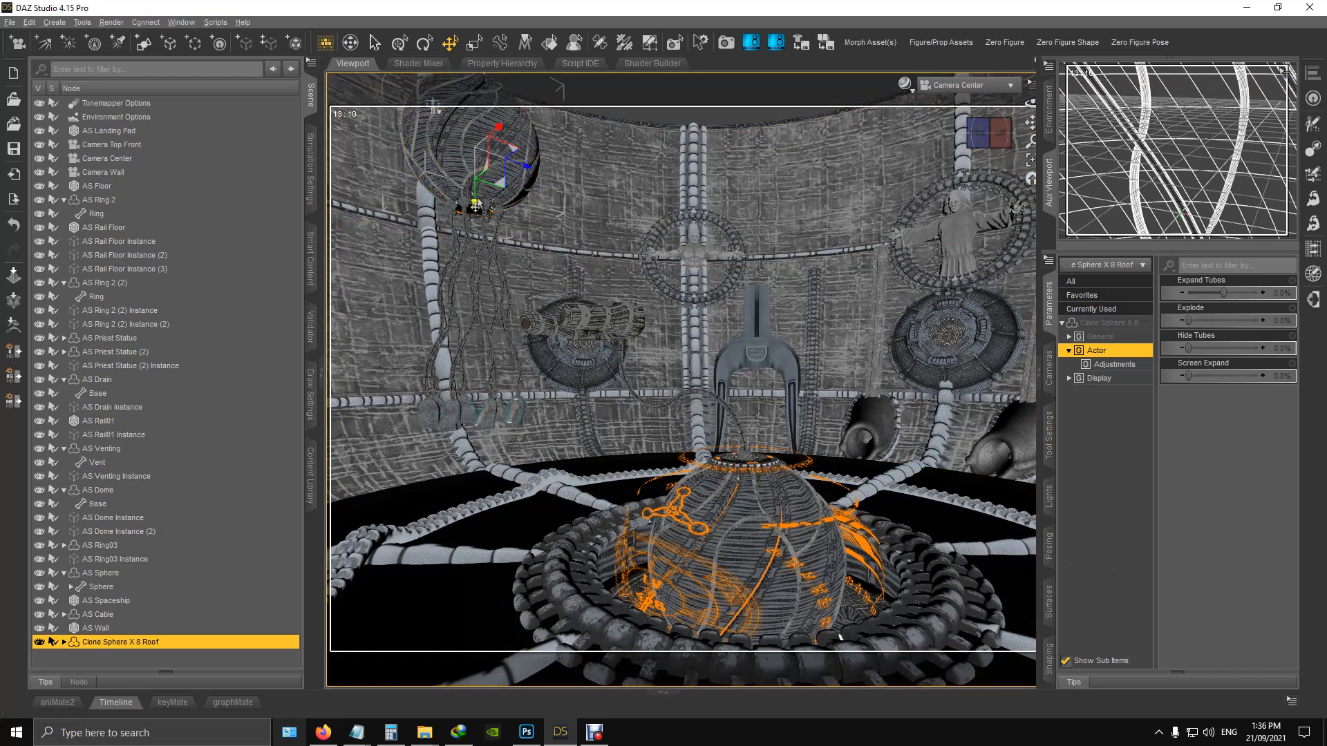
pyautogui.moveTo(471, 225); pyautogui.dragTo(476, 232)
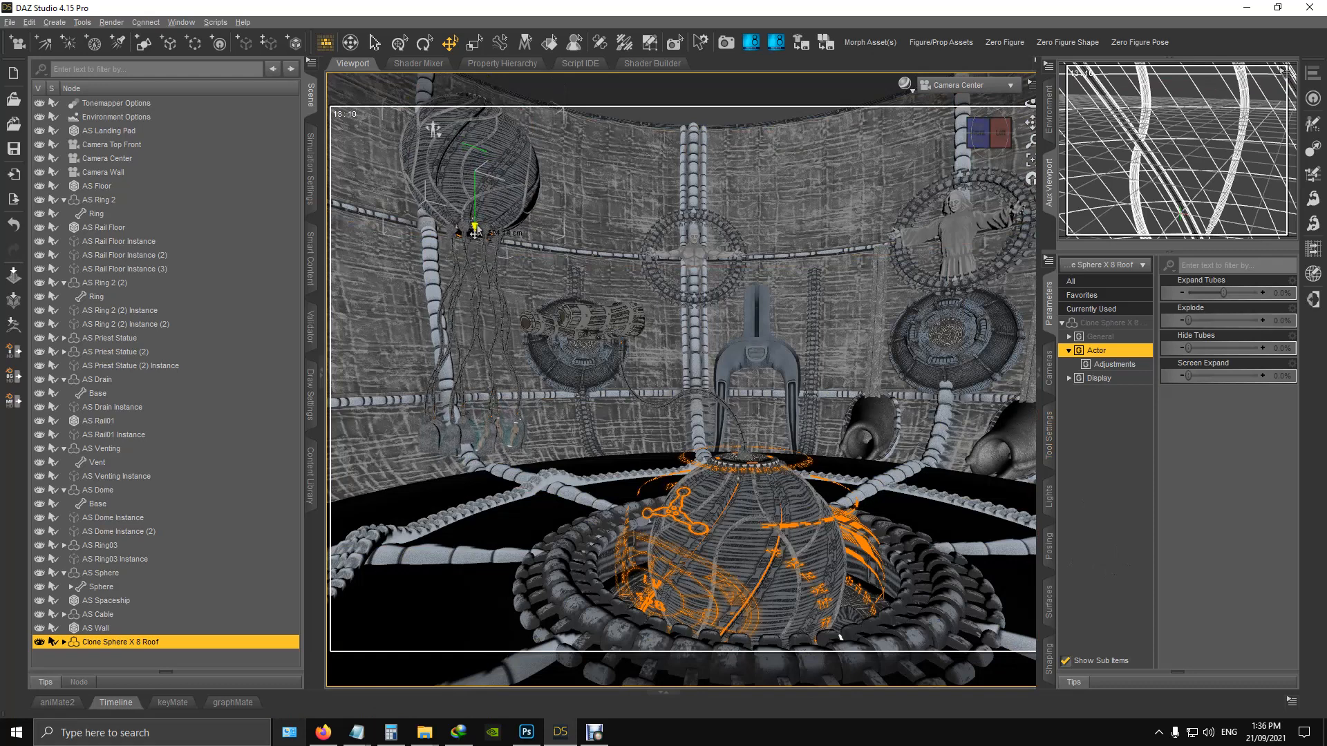
# Step: Expand Clone Sphere X 8 Roof in the scene hierarchy and open the pose controls of its AS Cable (2)
pyautogui.click(64, 642)
pyautogui.scroll(-3, 200, 577)
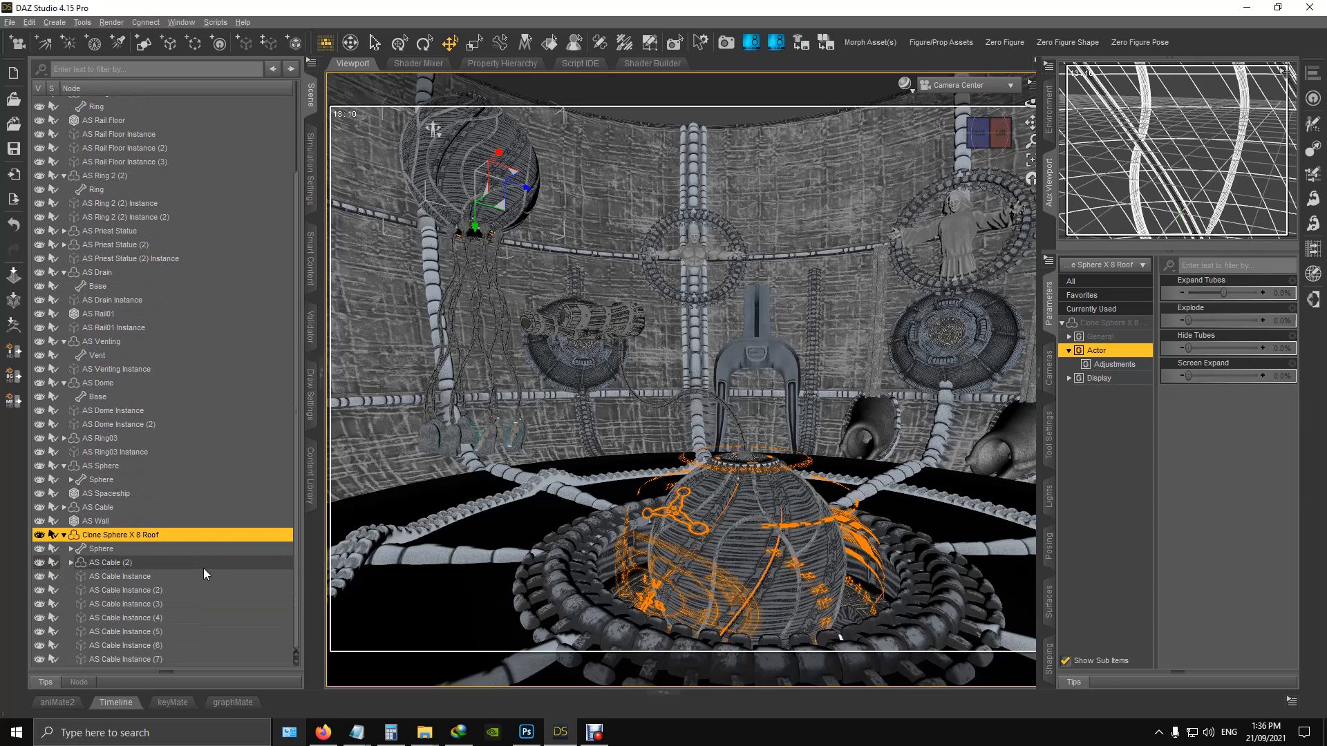
pyautogui.click(119, 562)
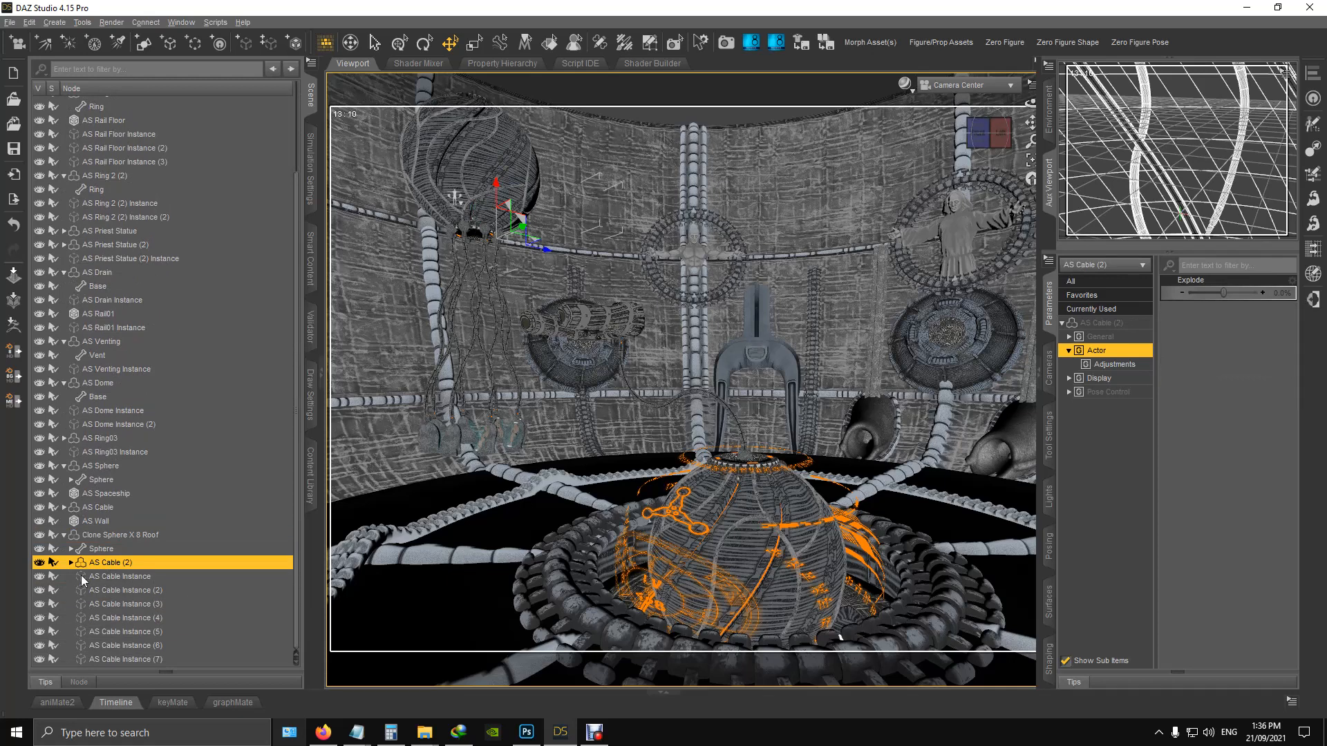
pyautogui.click(1110, 394)
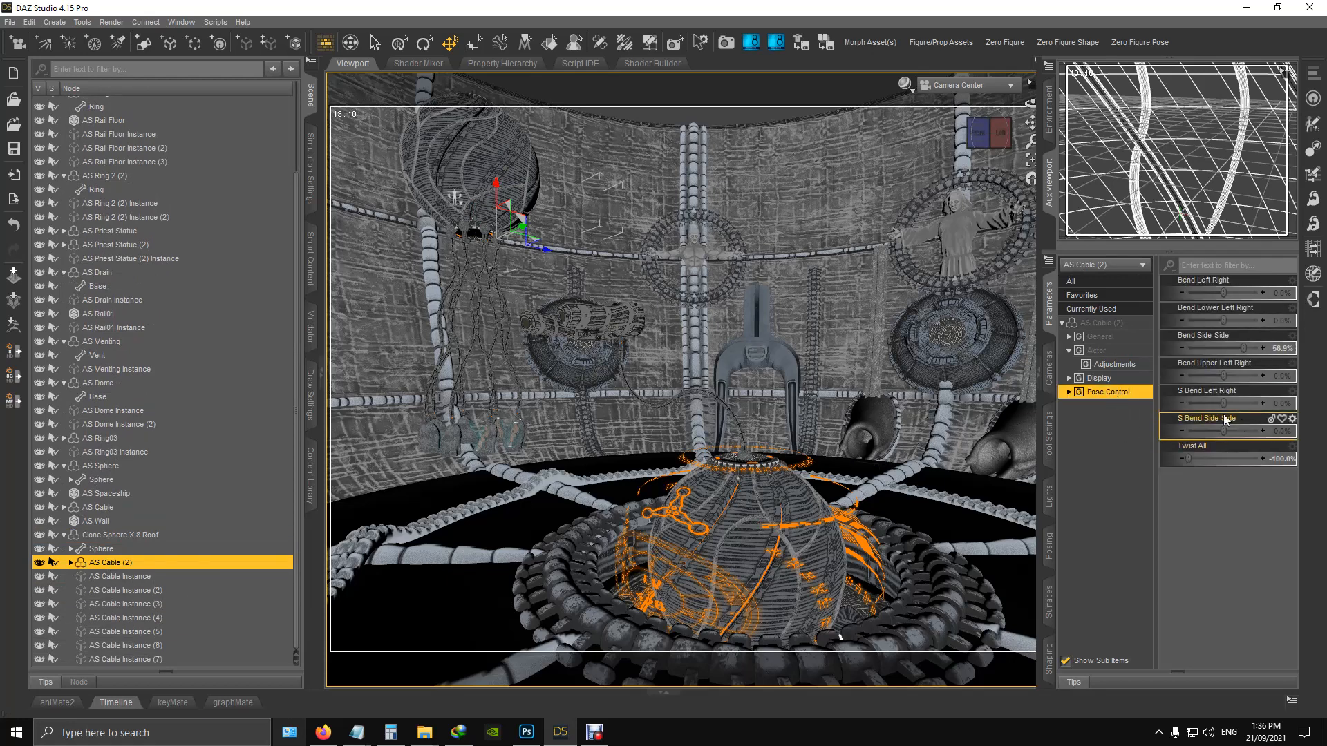
# Step: Try an S Bend Side-Side of about -105% on AS Cable (2) and reset it to 0%
pyautogui.moveTo(1225, 431)
pyautogui.mouseDown()
pyautogui.moveTo(1254, 423)
pyautogui.moveTo(1205, 423)
pyautogui.mouseUp()
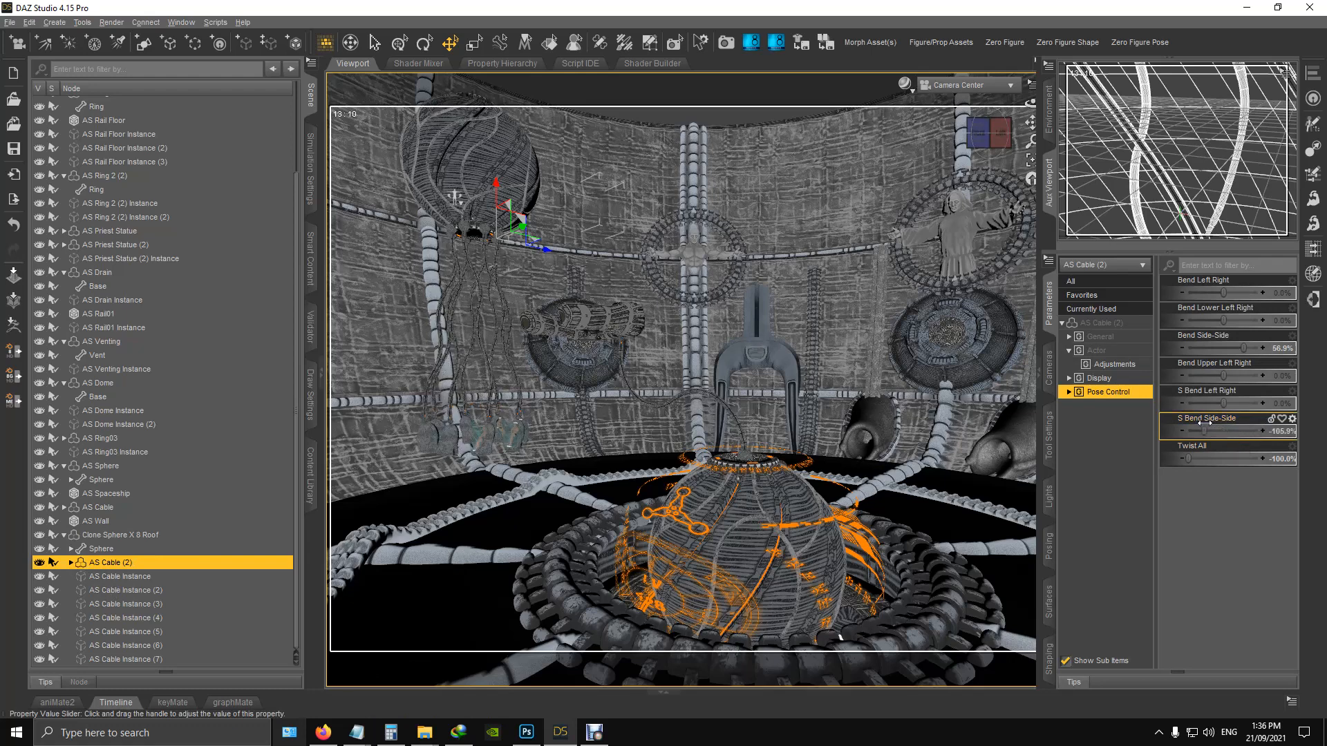
pyautogui.click(1286, 434)
pyautogui.write('0')
pyautogui.press('Return')
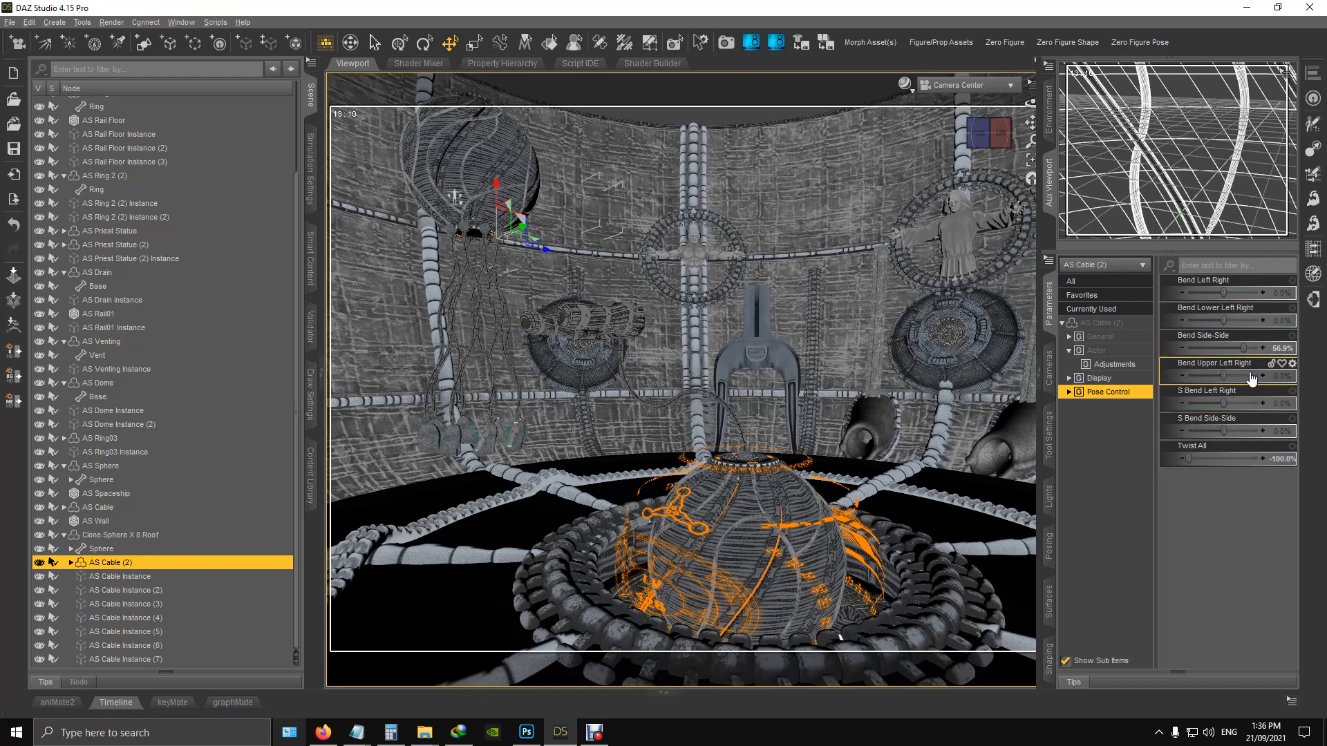
# Step: Spread the hanging cables of the clone sphere by setting Twist All of AS Cable (2) to -43.1%
pyautogui.moveTo(1189, 458); pyautogui.dragTo(1207, 455)
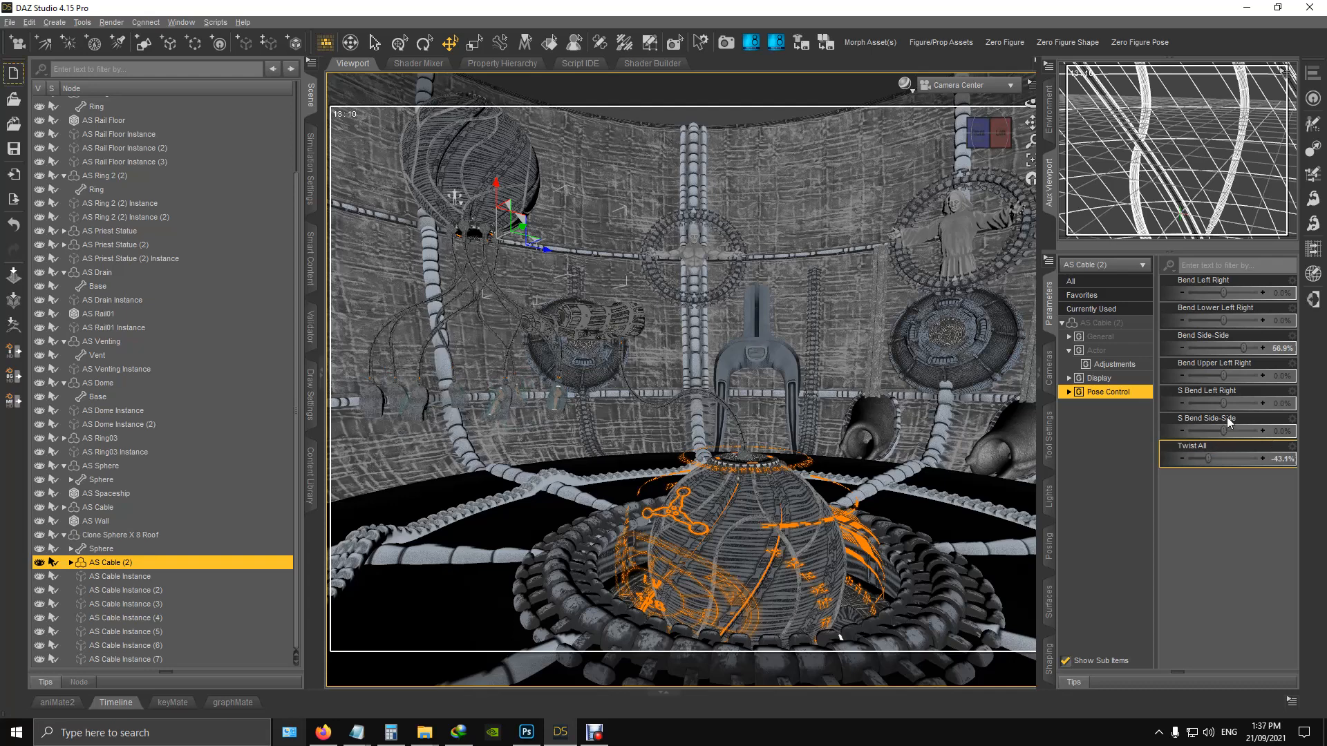
pyautogui.moveTo(989, 136); pyautogui.dragTo(991, 132)
pyautogui.click(1224, 321)
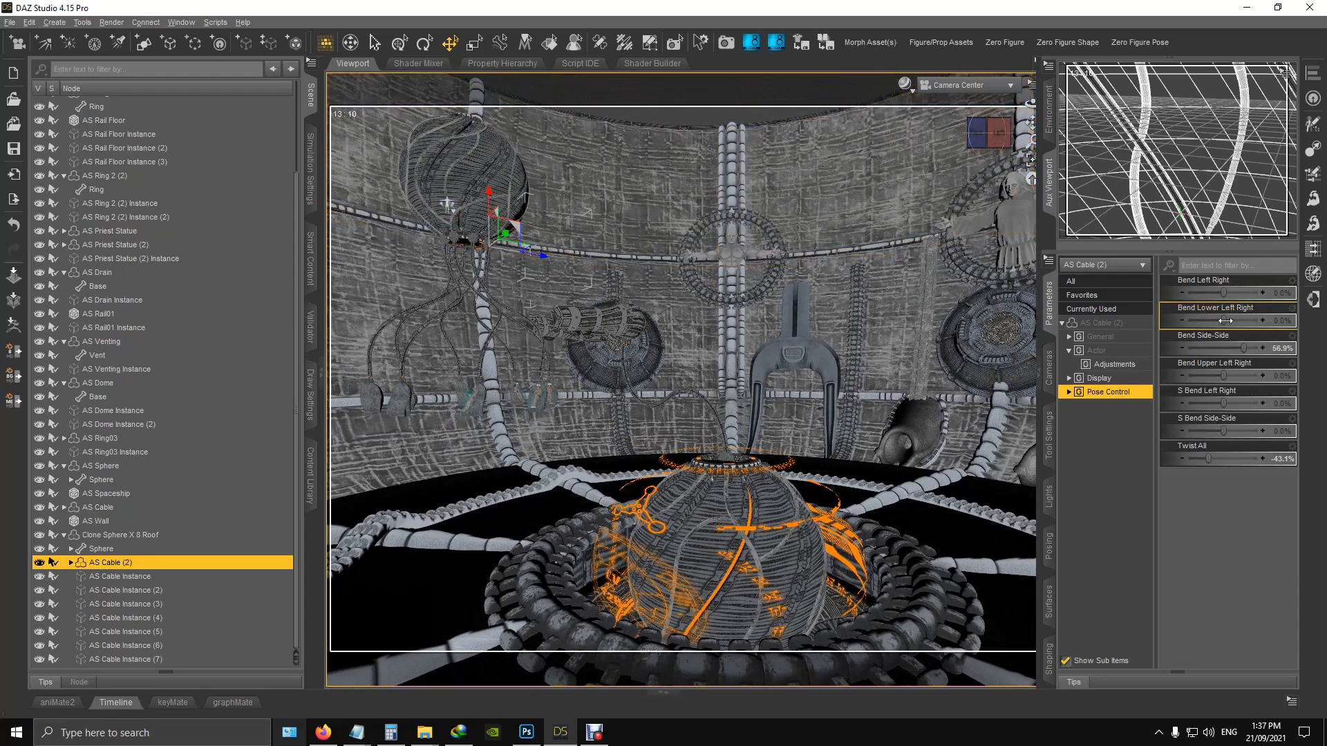
# Step: Set Bend Lower Left Right of AS Cable (2) to 11.8% and preview the scene in NVIDIA Iray from another angle
pyautogui.moveTo(1225, 320)
pyautogui.mouseDown()
pyautogui.moveTo(1262, 320)
pyautogui.moveTo(1213, 318)
pyautogui.moveTo(1228, 315)
pyautogui.mouseUp()
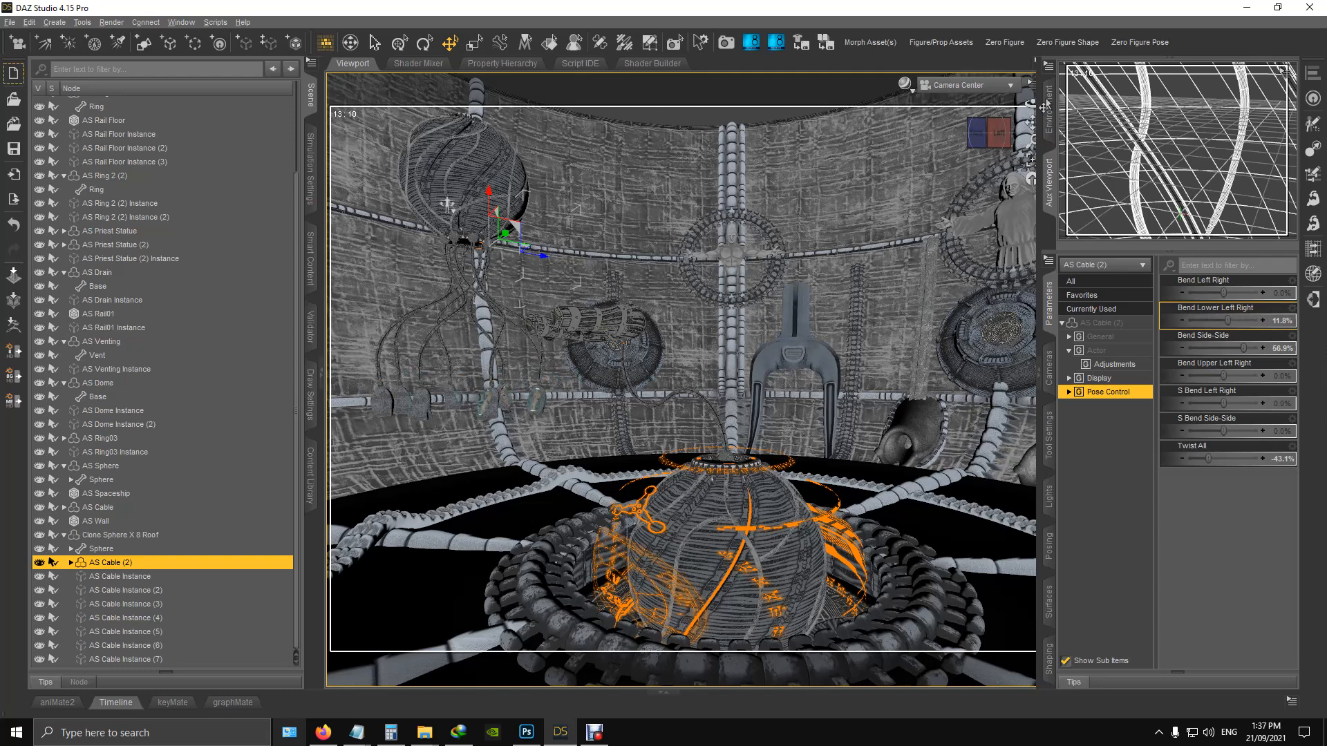
pyautogui.click(904, 84)
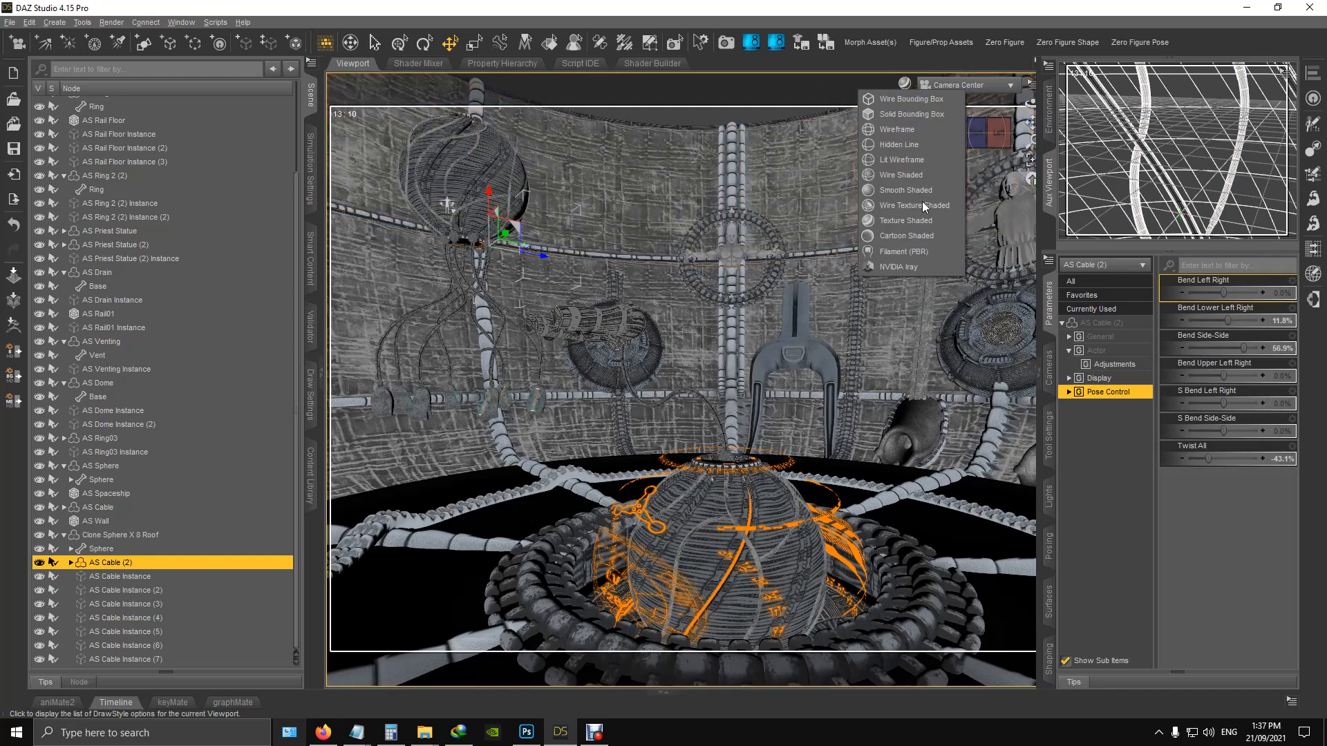
pyautogui.click(903, 265)
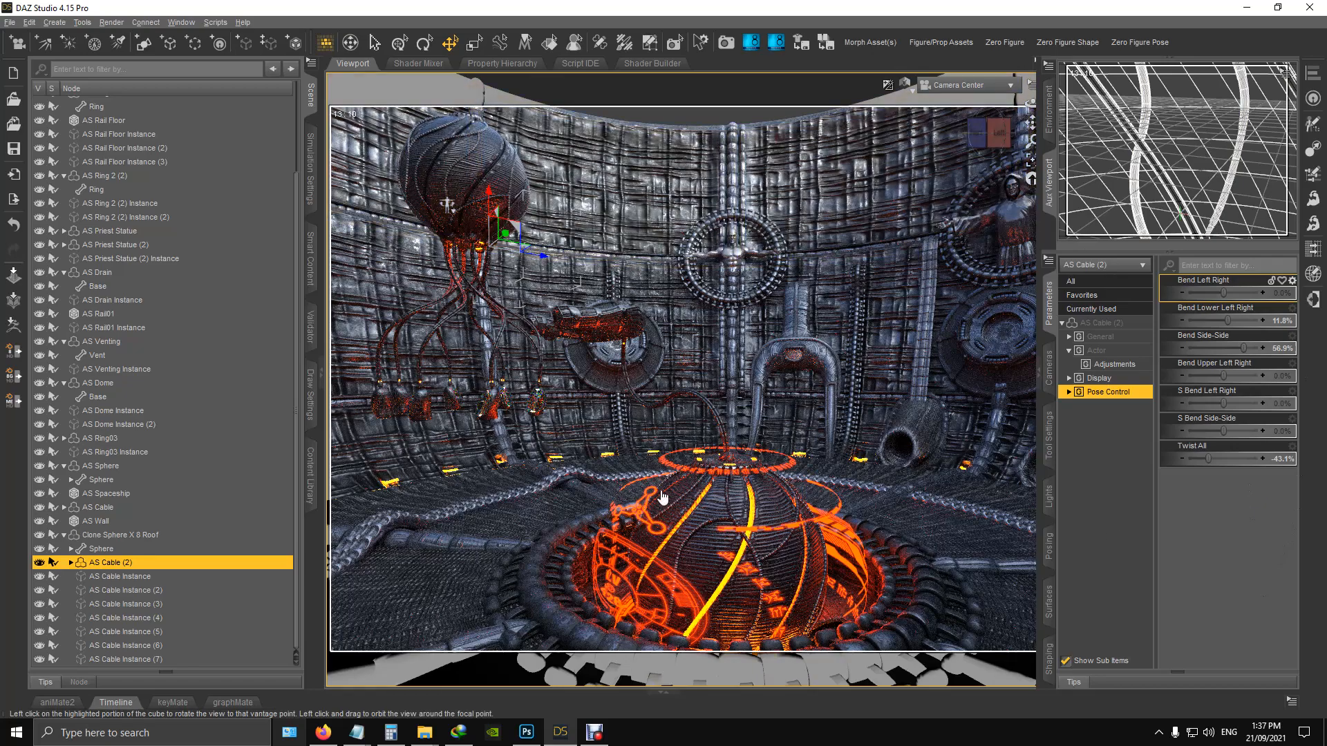
pyautogui.click(997, 133)
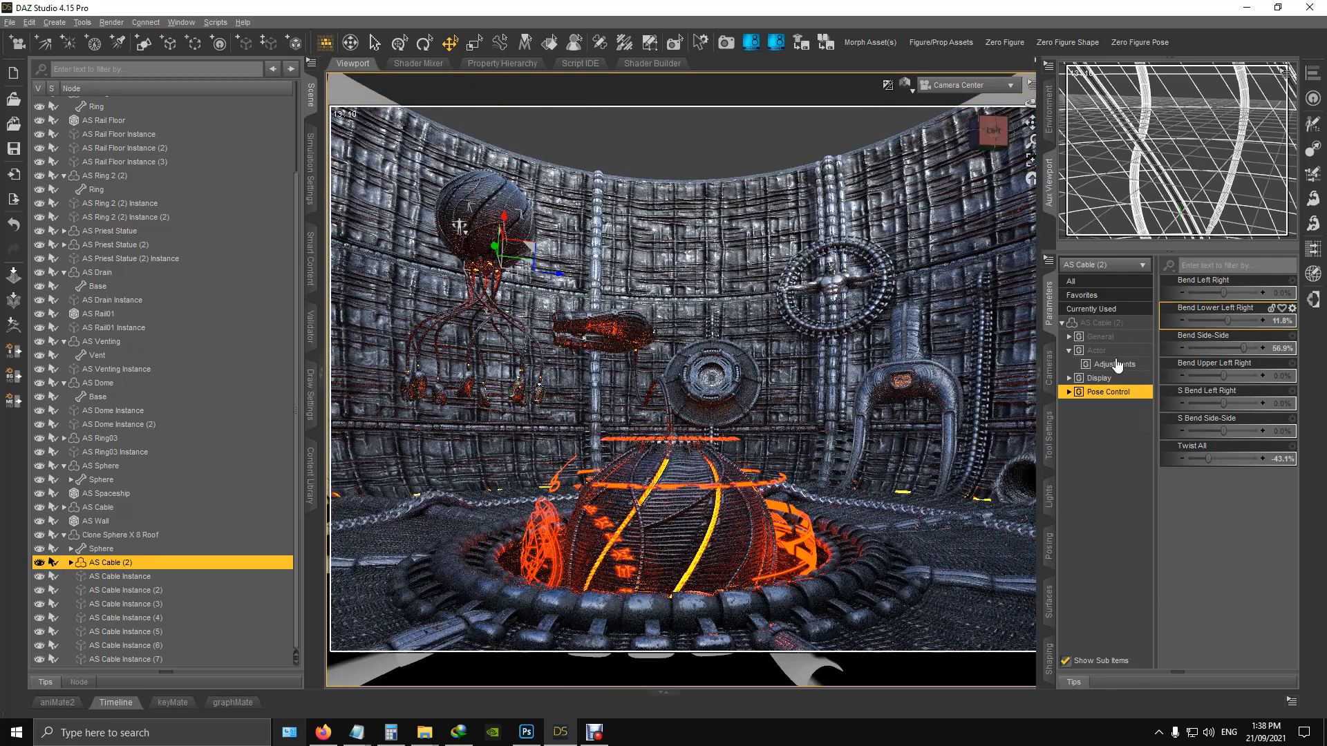
# Step: Find the Explode morph among the Actor shaping controls of AS Cable (2) and raise it to about 40%
pyautogui.click(1099, 351)
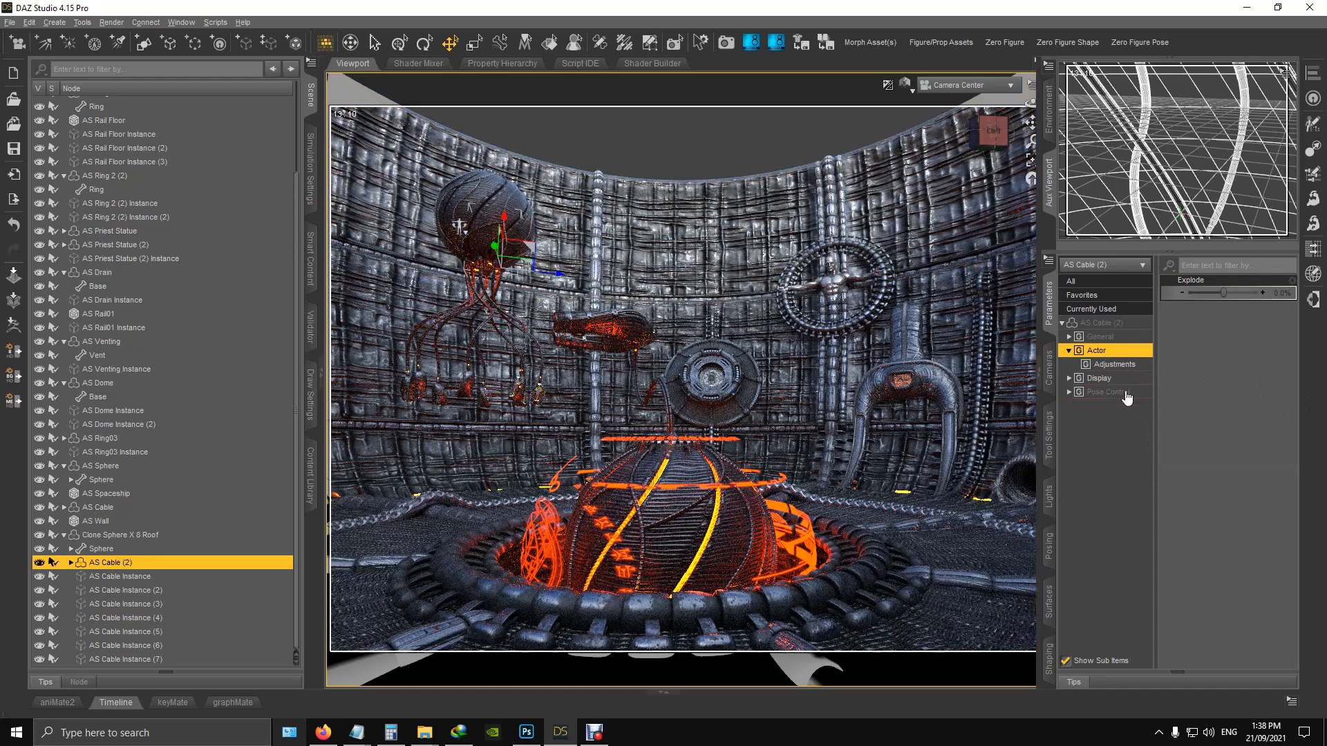
pyautogui.click(1048, 566)
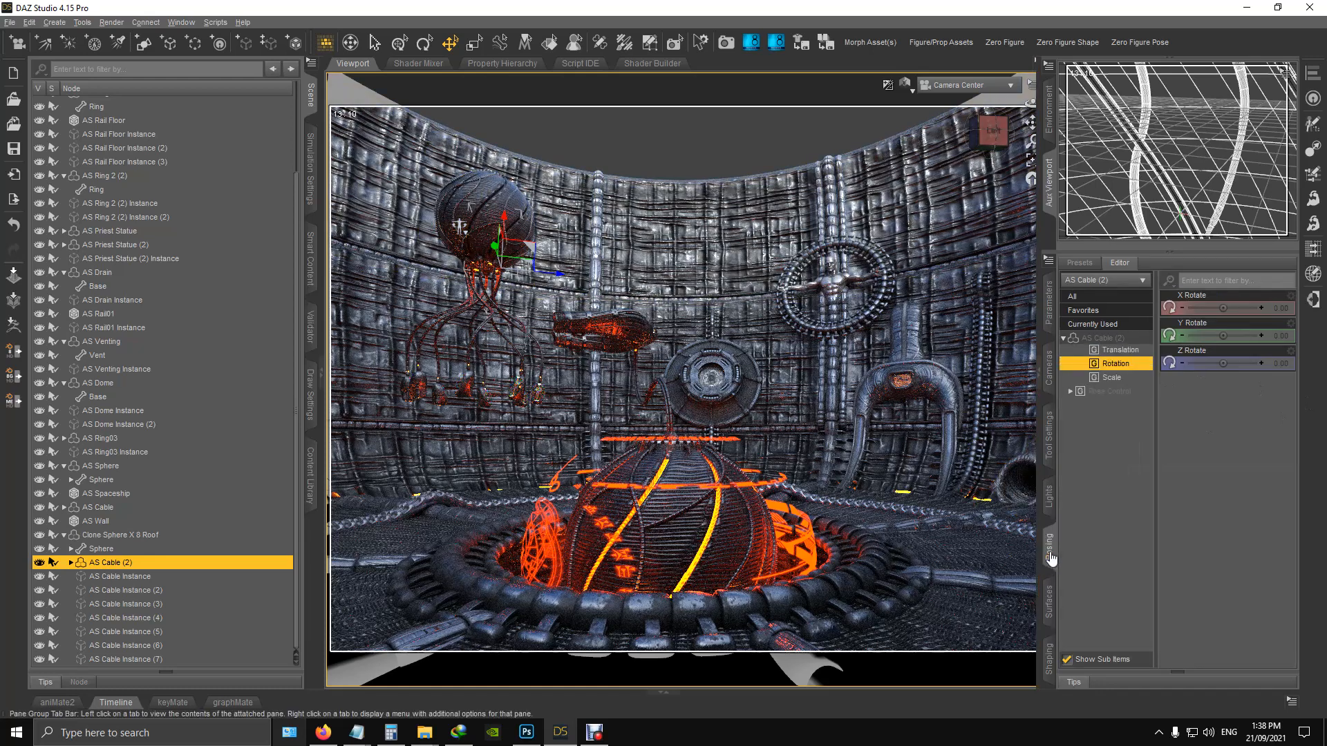
pyautogui.click(1112, 423)
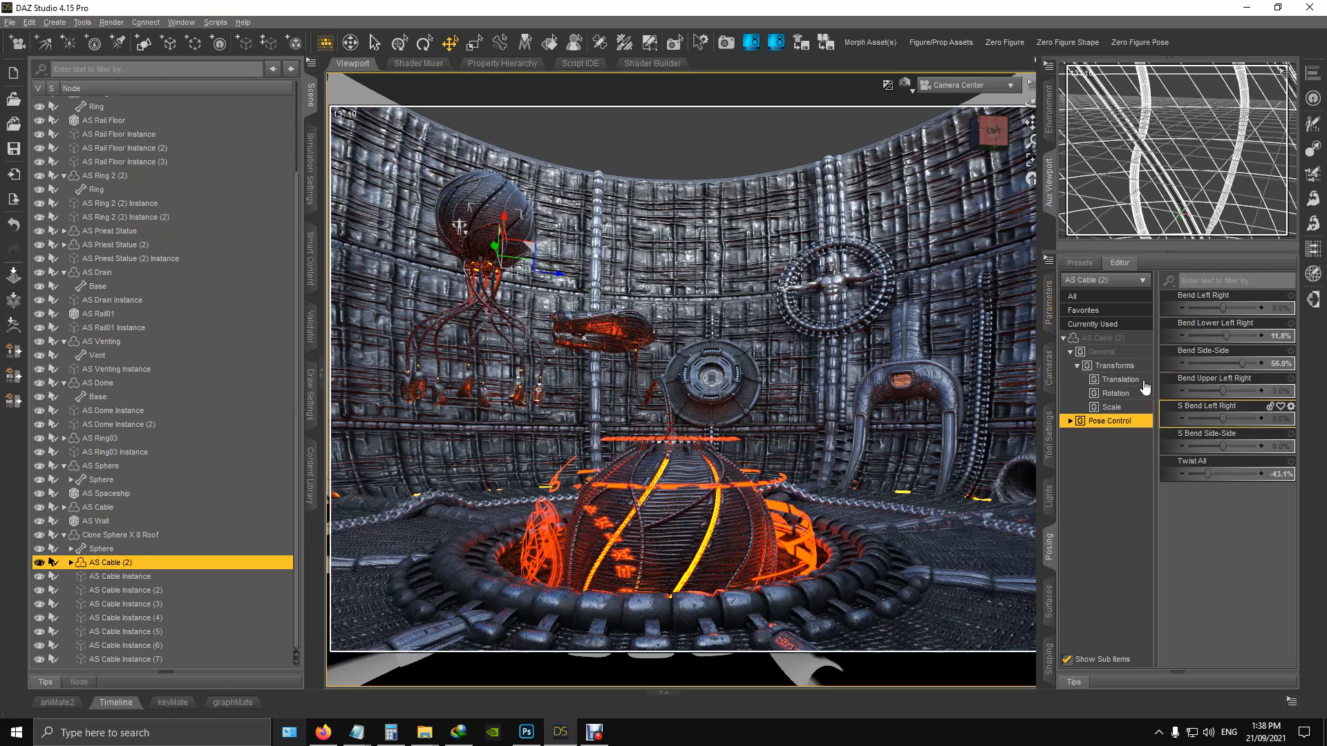
pyautogui.click(1049, 316)
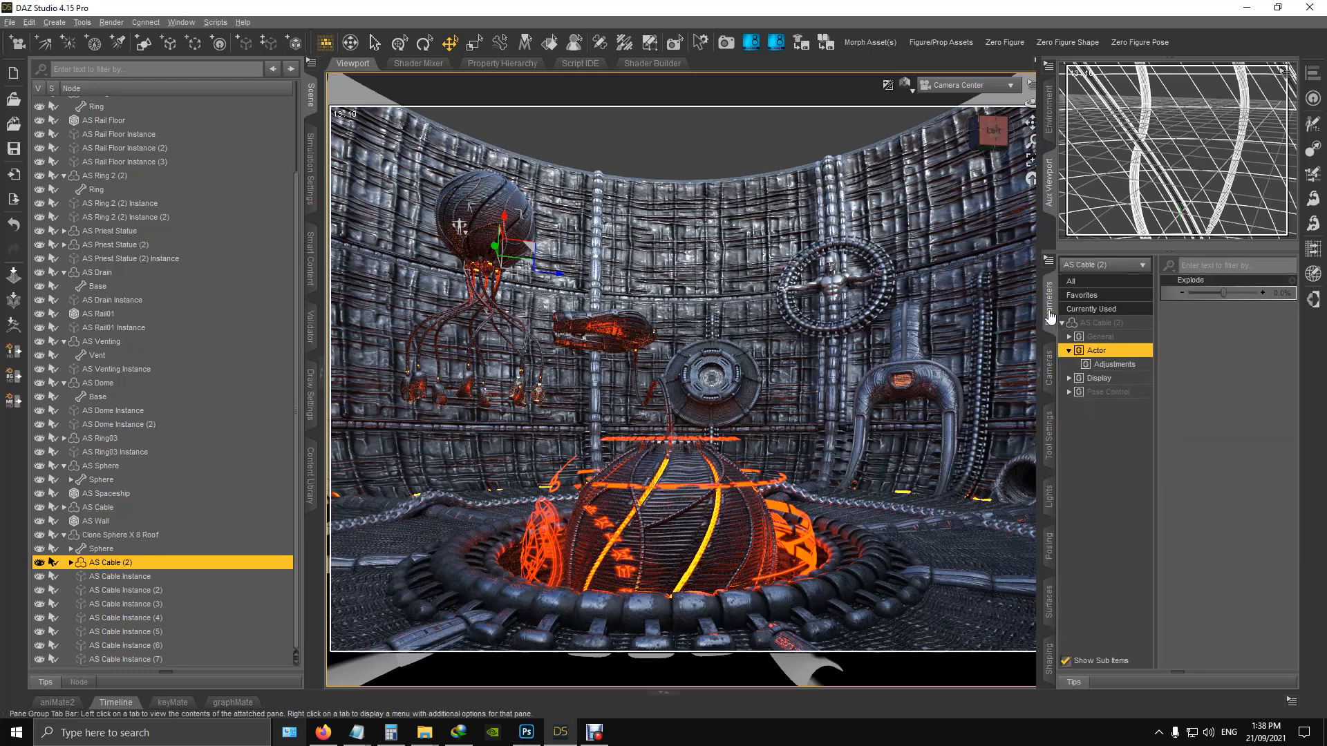
pyautogui.click(1049, 658)
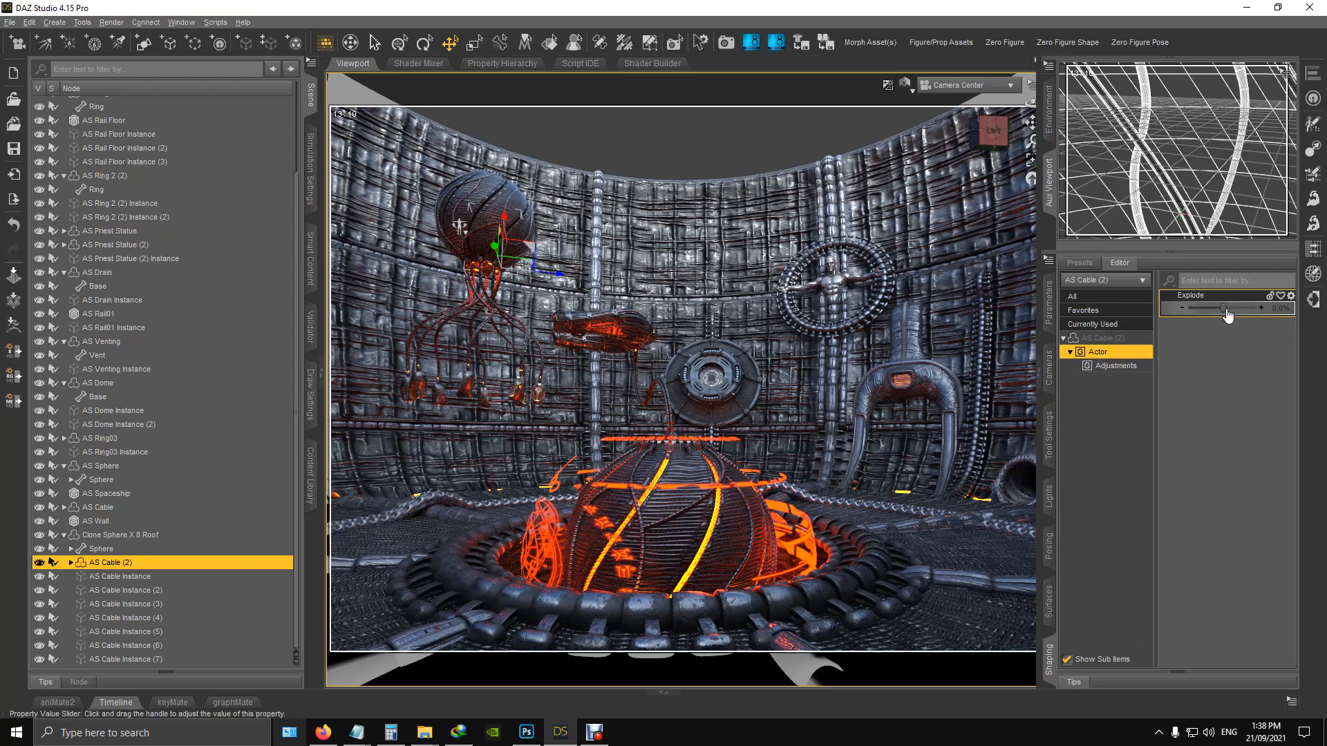
pyautogui.moveTo(1223, 307); pyautogui.dragTo(1239, 307)
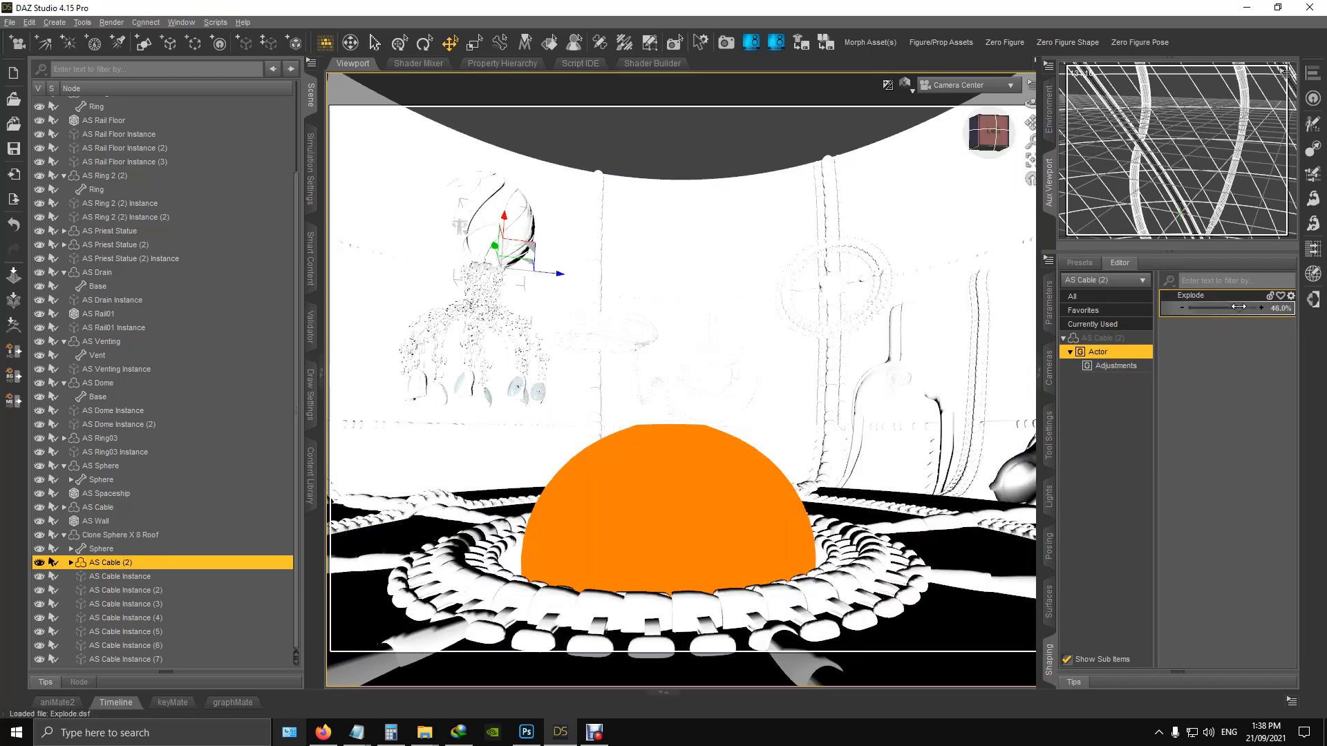